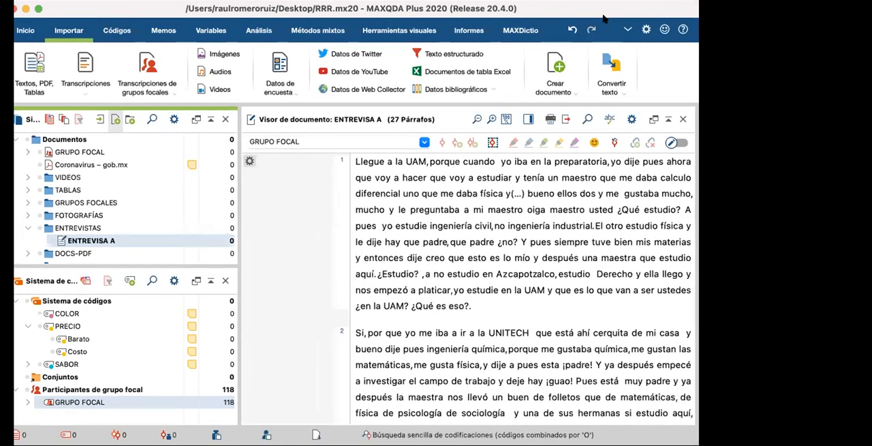
# Step: Narrow the paragraph-number margin of the document viewer so the interview text gets more width
pyautogui.moveTo(556, 9); pyautogui.dragTo(561, 8)
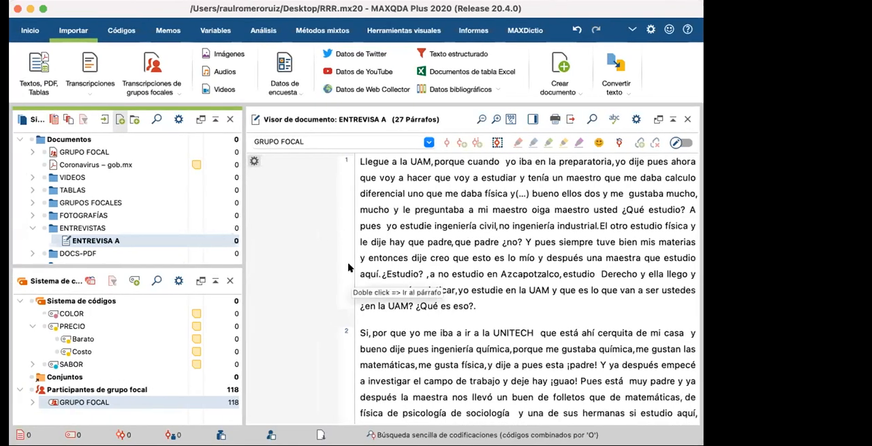
pyautogui.moveTo(349, 266); pyautogui.dragTo(313, 263)
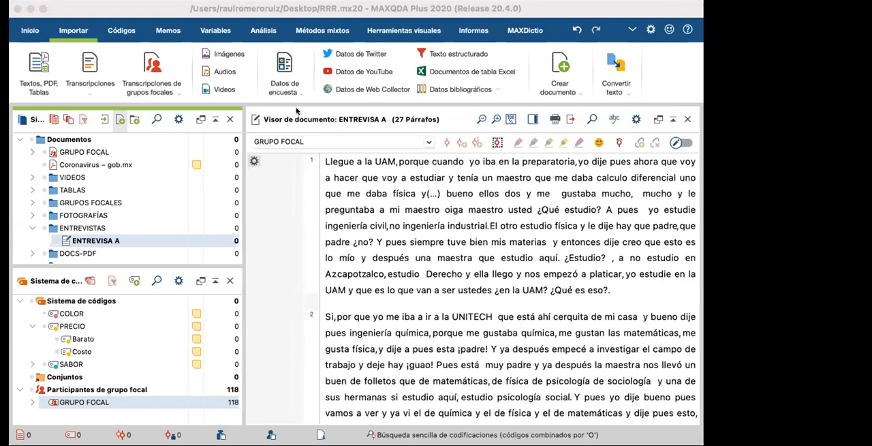
pyautogui.click(33, 31)
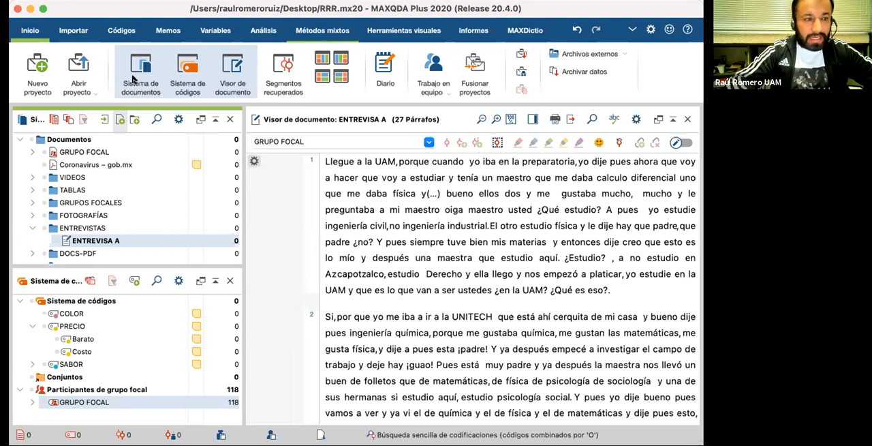
pyautogui.click(67, 31)
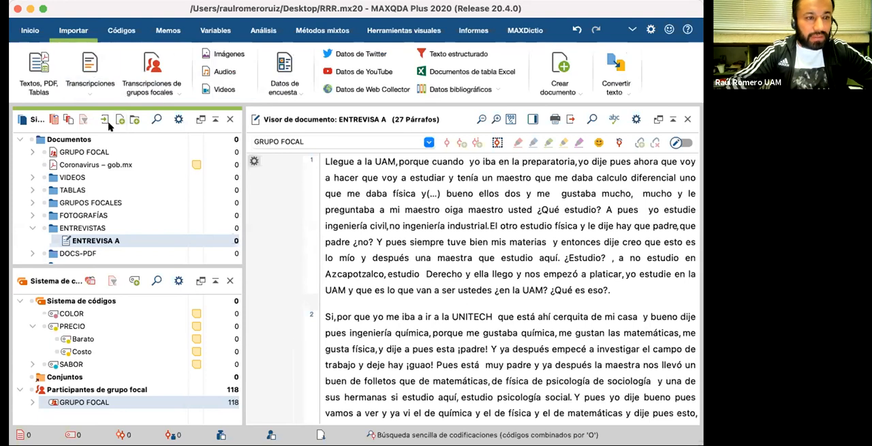
pyautogui.click(222, 89)
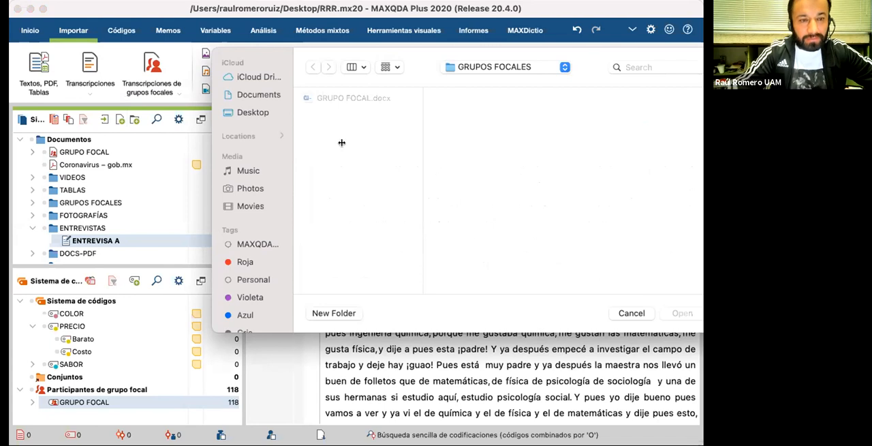
pyautogui.click(632, 313)
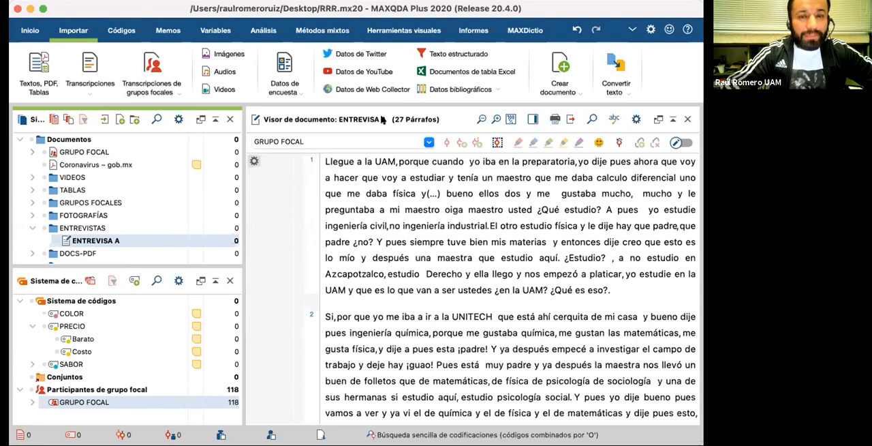
# Step: Check the preference for the maximum size in MB of PDF documents and images inserted in the project
pyautogui.click(650, 30)
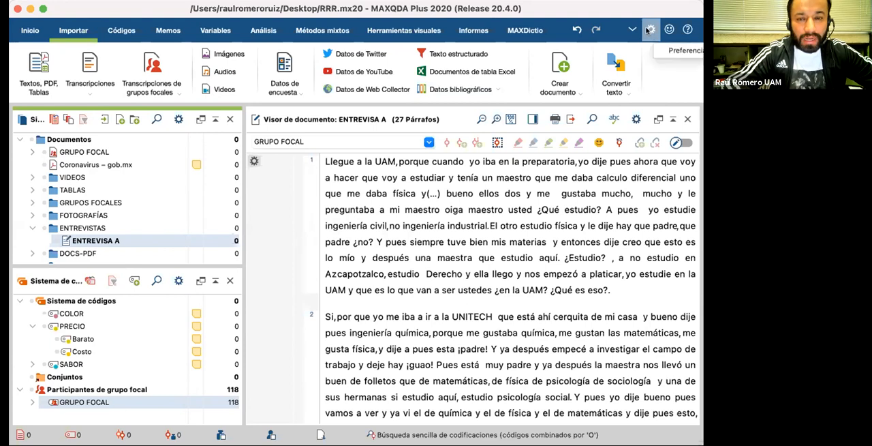
pyautogui.click(650, 30)
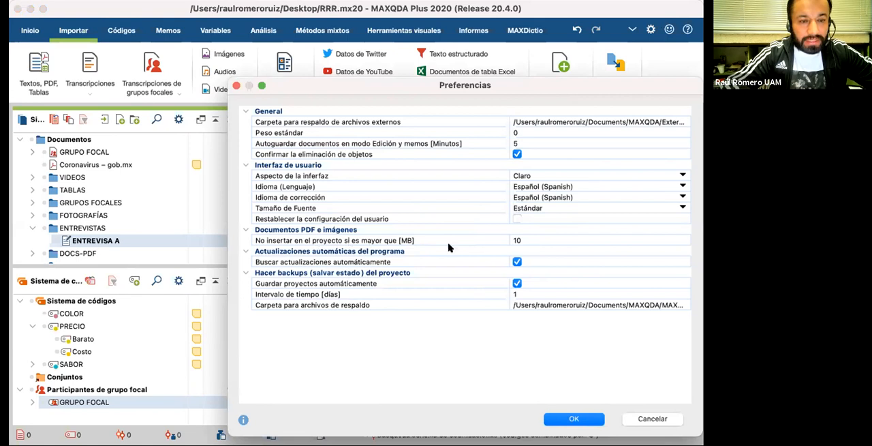
pyautogui.doubleClick(521, 239)
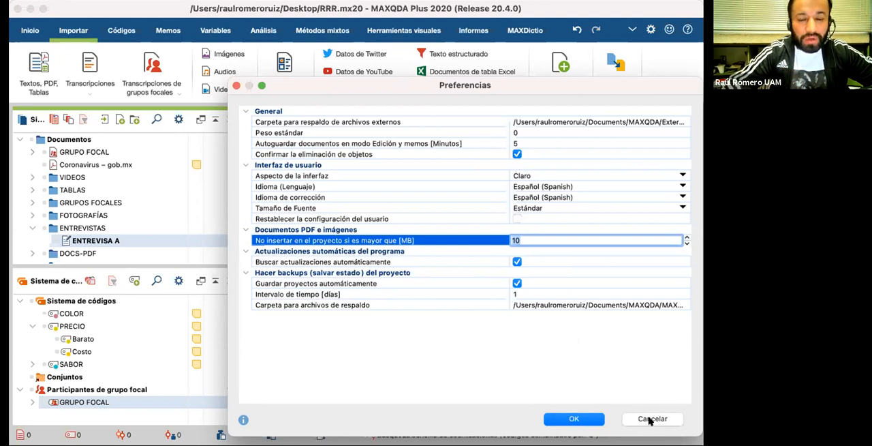
pyautogui.click(646, 420)
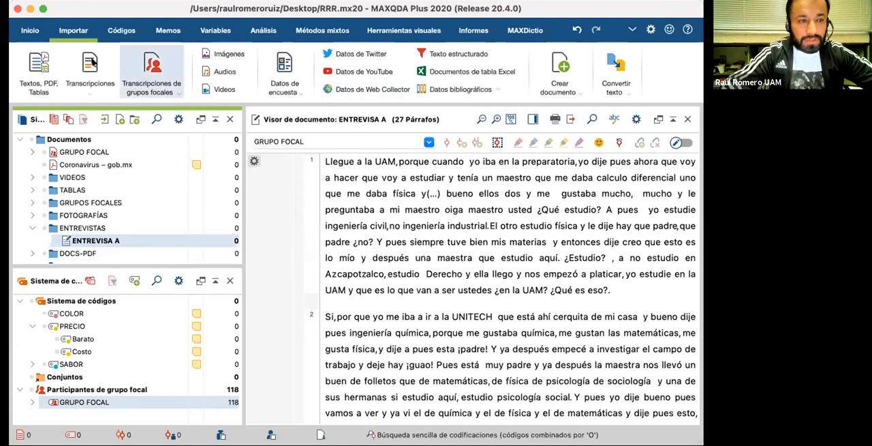
# Step: Review the list of the project's external files with their paths, sizes and status
pyautogui.click(30, 30)
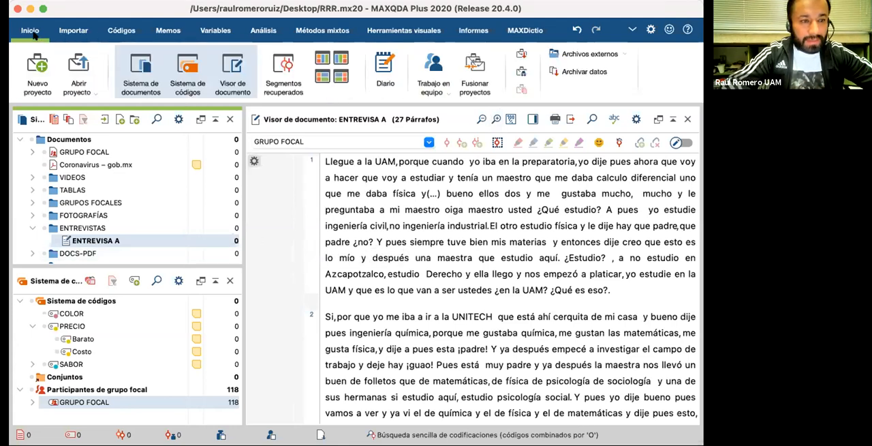
pyautogui.click(617, 57)
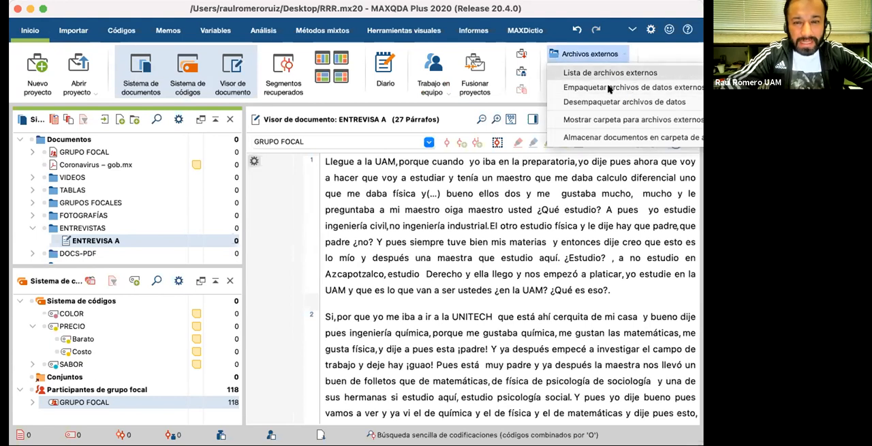
pyautogui.click(591, 74)
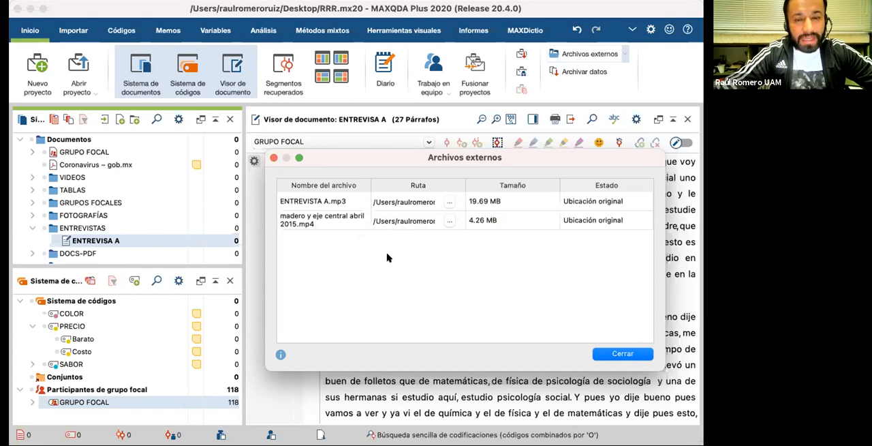
pyautogui.click(274, 159)
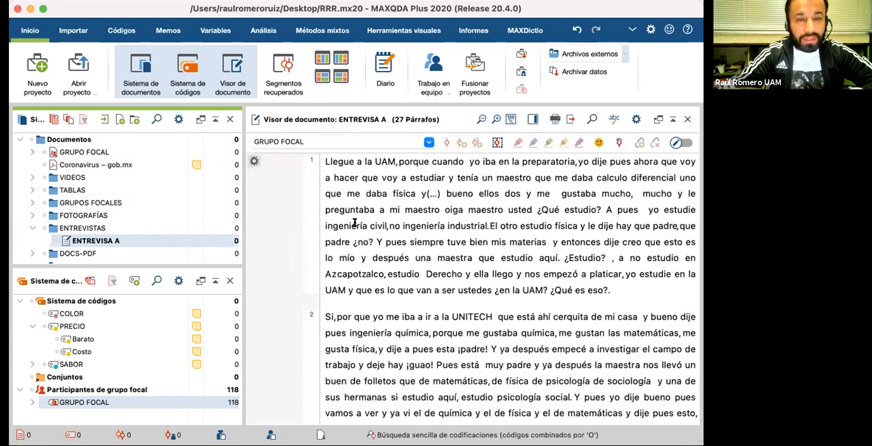
pyautogui.click(621, 57)
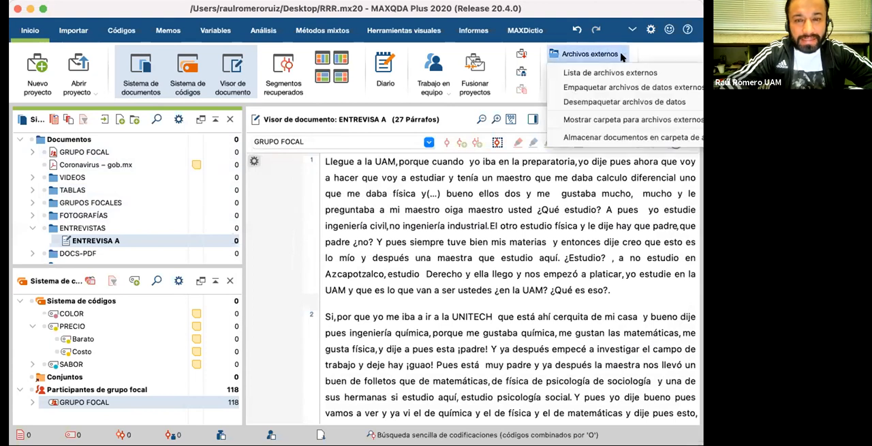
pyautogui.click(591, 73)
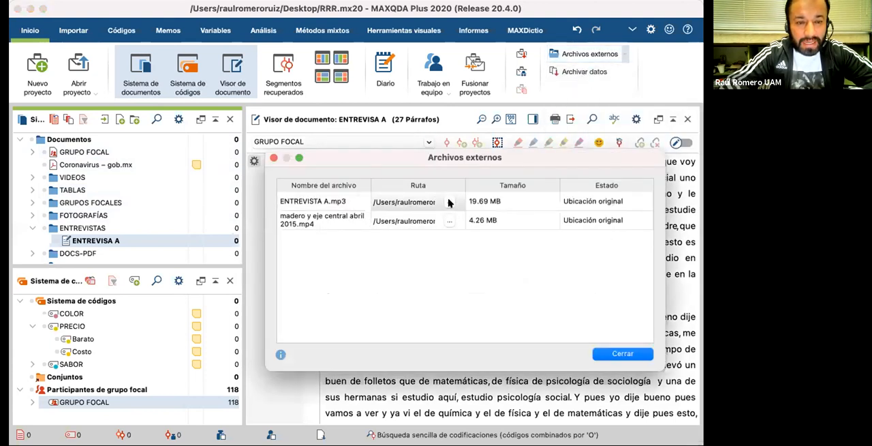
pyautogui.press('Escape')
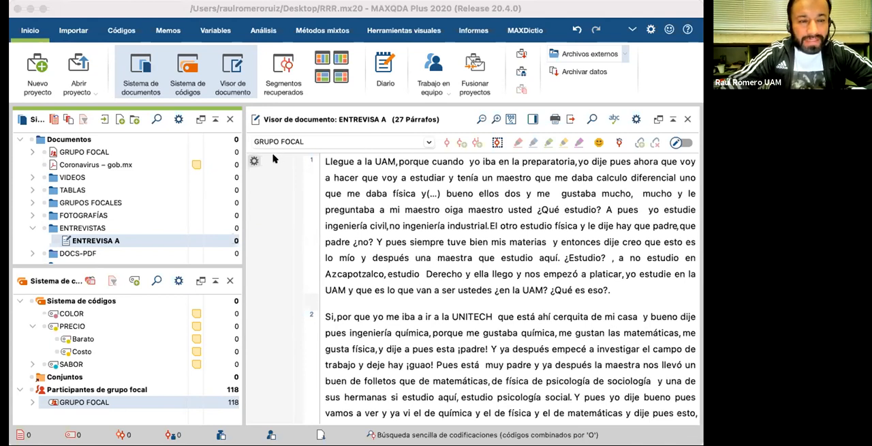
pyautogui.click(623, 57)
pyautogui.click(622, 57)
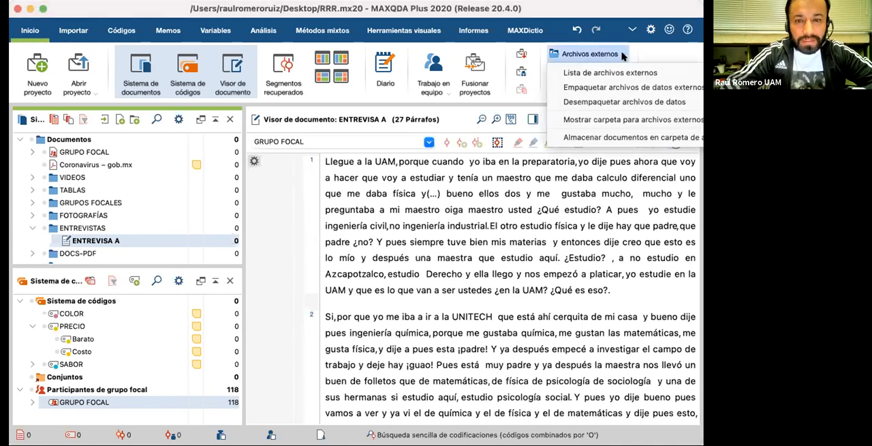
pyautogui.click(622, 56)
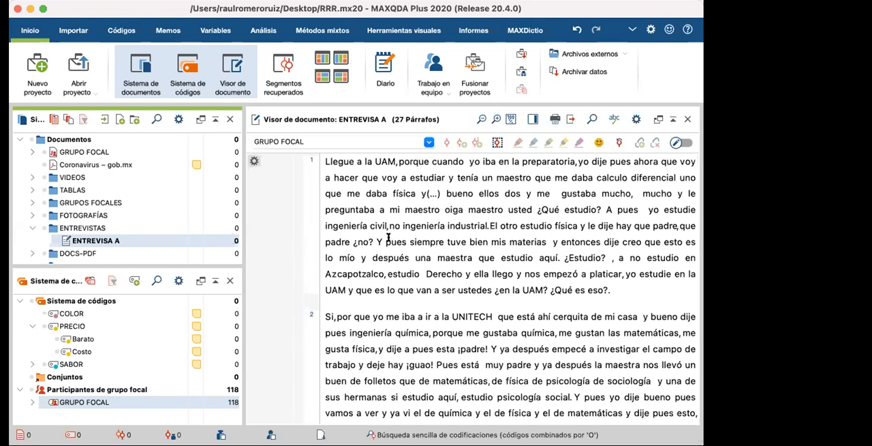
# Step: Collapse the ENTREVISTAS and AUDIOS document groups in the document system
pyautogui.scroll(-2, 387, 243)
pyautogui.scroll(2, 386, 242)
pyautogui.scroll(-3, 153, 204)
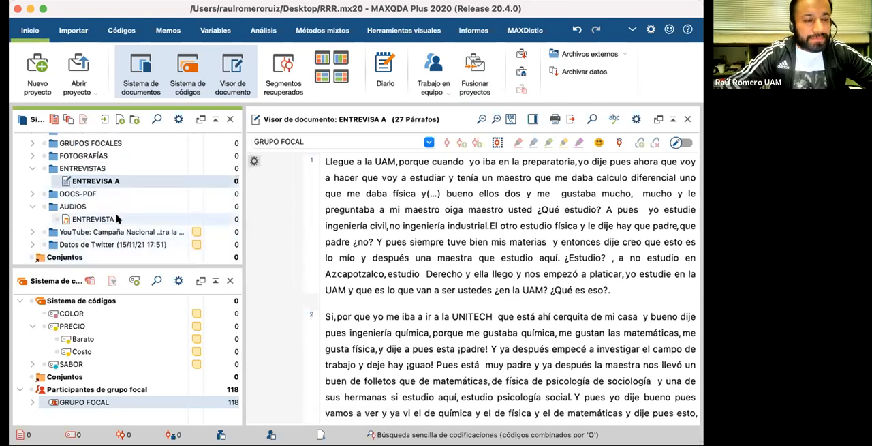
pyautogui.moveTo(117, 218)
pyautogui.scroll(3, 117, 218)
pyautogui.scroll(-3, 118, 218)
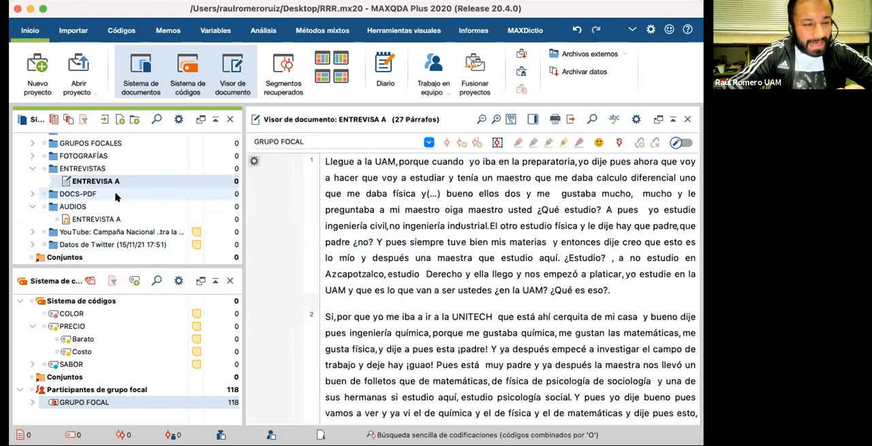
pyautogui.scroll(2, 116, 196)
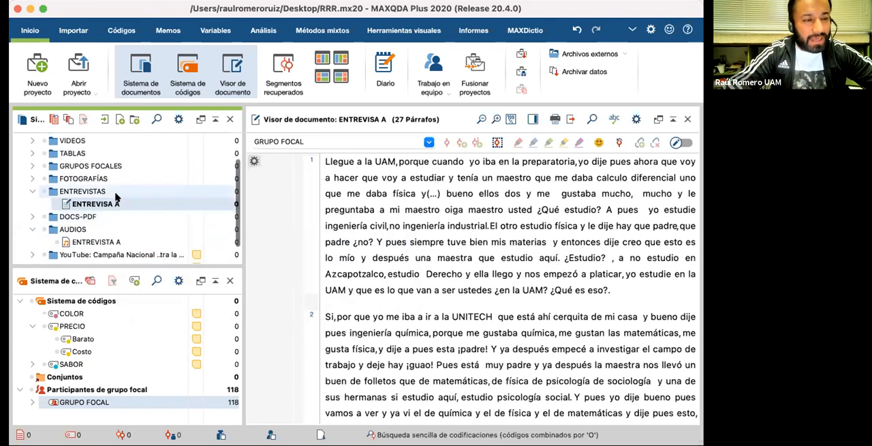
pyautogui.click(32, 191)
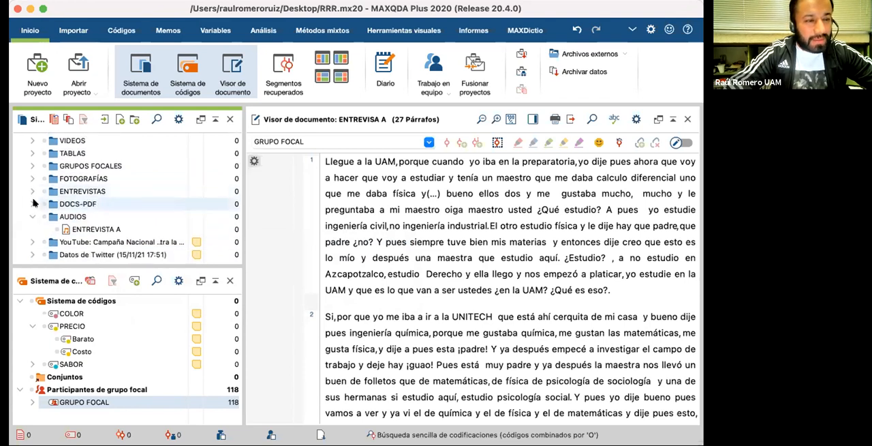
pyautogui.click(32, 217)
# Step: Create a document set from the GRUPOS FOCALES document group and keep its default name
pyautogui.scroll(3, 98, 187)
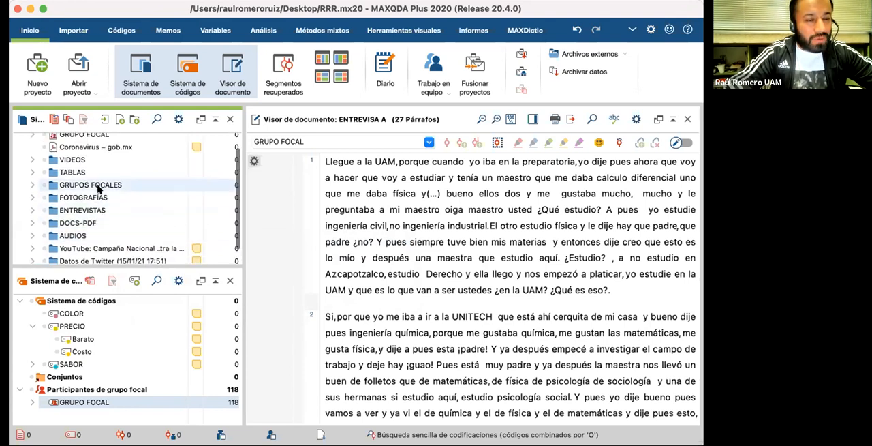
pyautogui.scroll(-3, 75, 181)
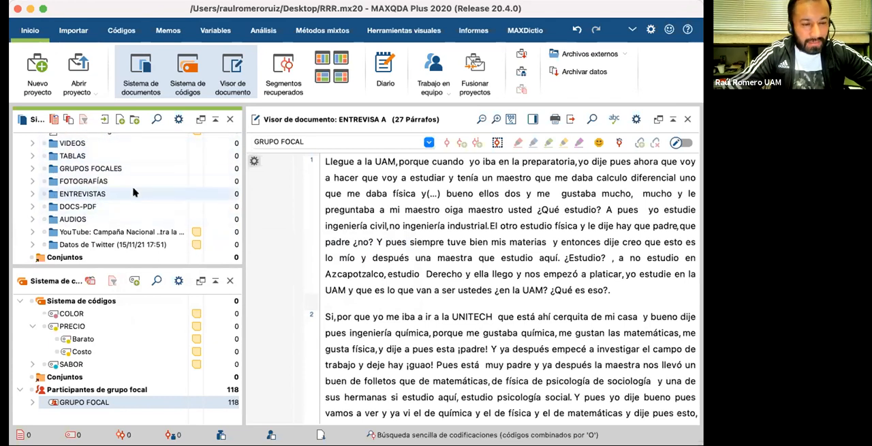
pyautogui.click(72, 169)
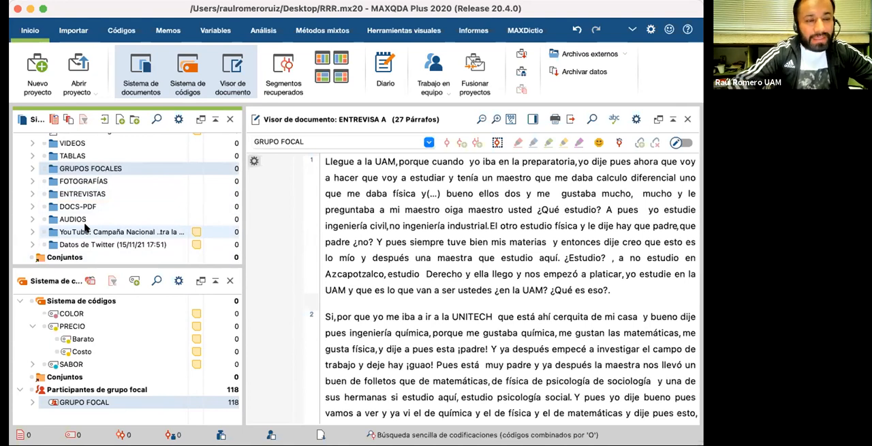
pyautogui.moveTo(82, 167); pyautogui.dragTo(71, 257)
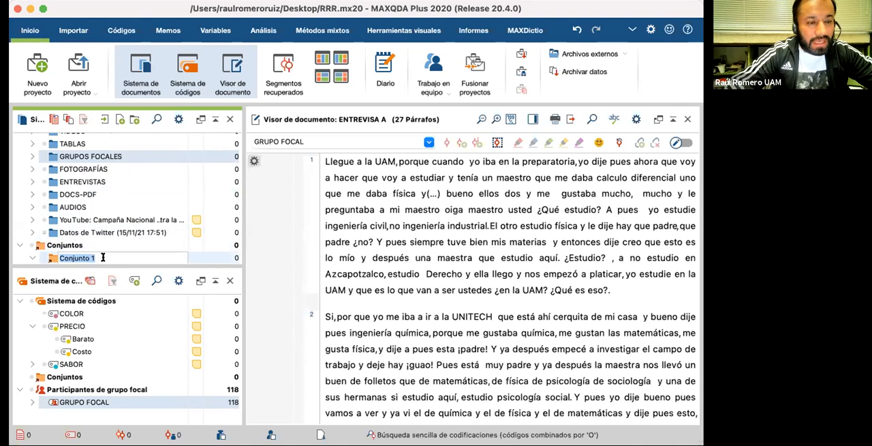
pyautogui.click(87, 244)
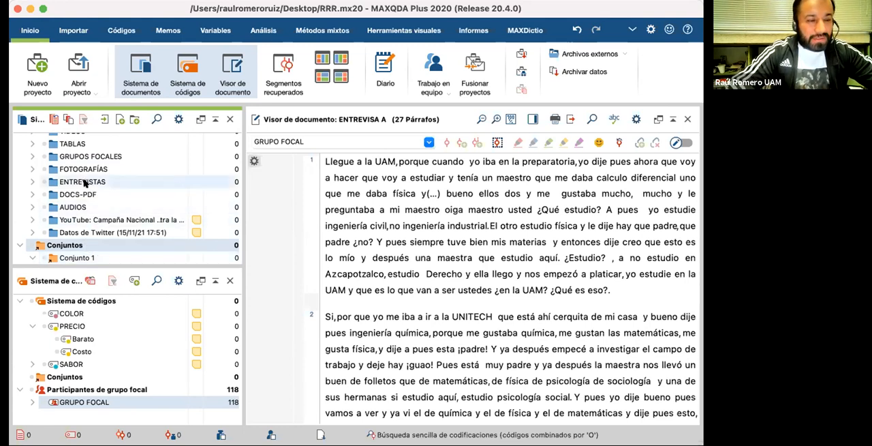
# Step: Look through the document system and inspect the details of the GRUPO FOCAL document inside the new set
pyautogui.scroll(2, 83, 184)
pyautogui.scroll(-2, 83, 190)
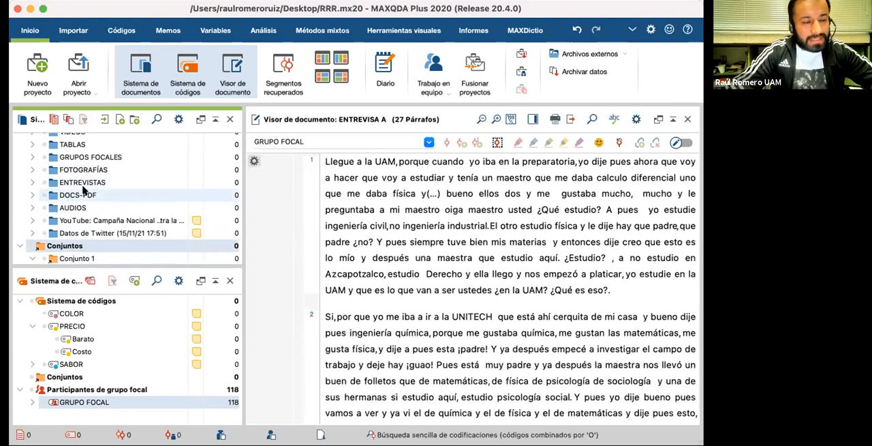
pyautogui.scroll(1, 83, 191)
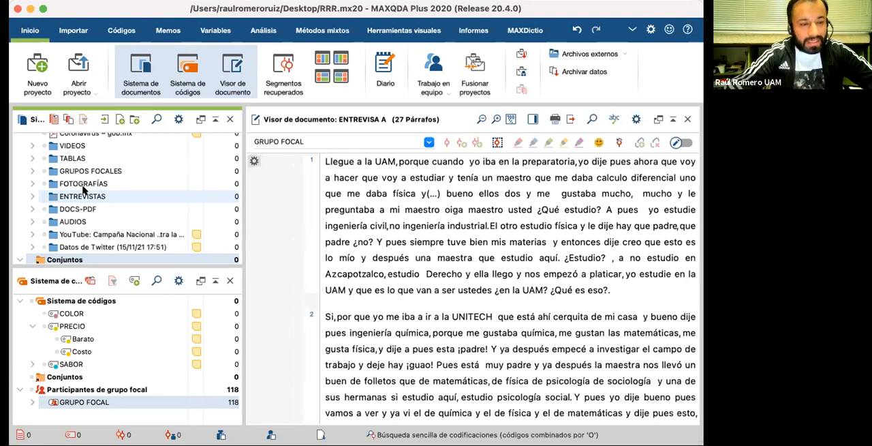
pyautogui.scroll(2, 83, 189)
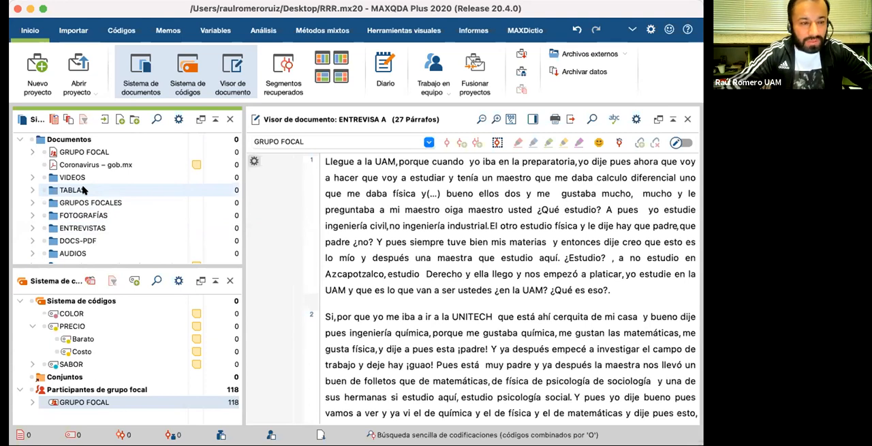
pyautogui.scroll(-5, 83, 190)
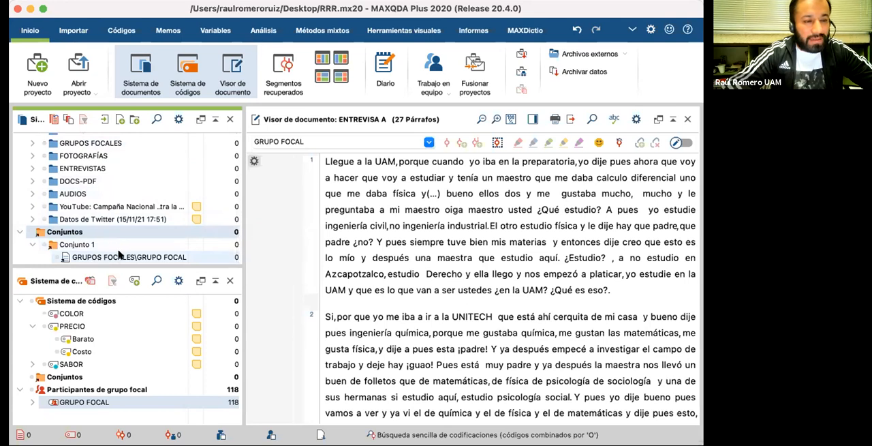
pyautogui.moveTo(118, 254)
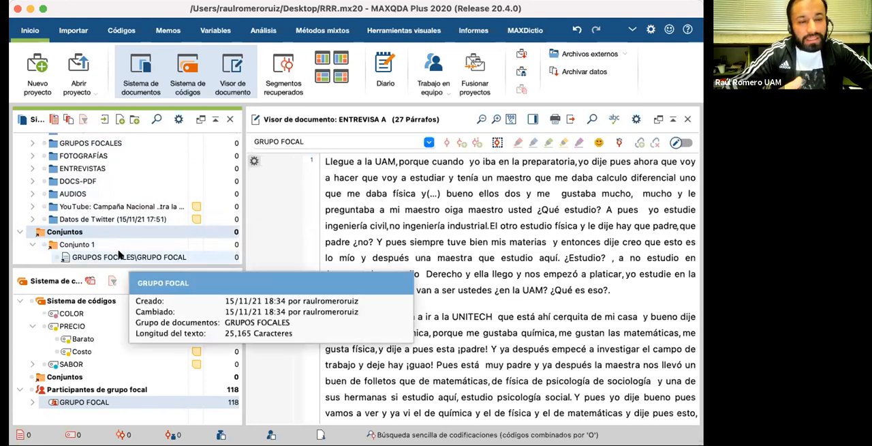
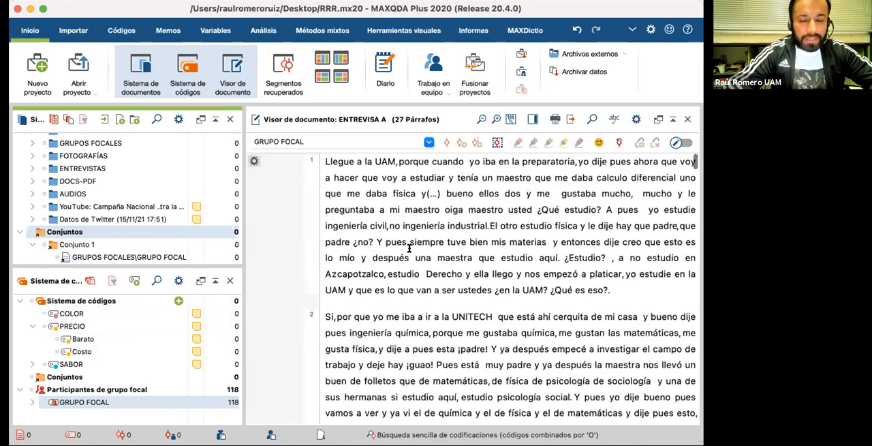
# Step: Reduce the text size of the ENTREVISA A interview in the document viewer and look over its first paragraphs
pyautogui.click(482, 119)
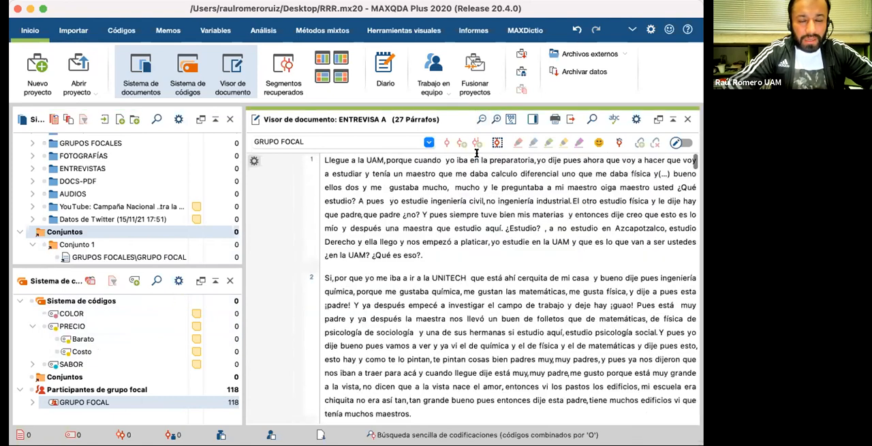
pyautogui.scroll(-3, 473, 178)
pyautogui.scroll(3, 466, 225)
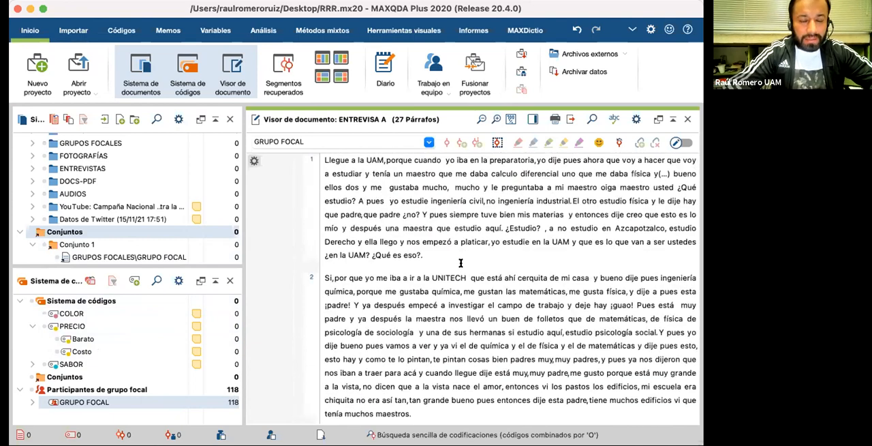
pyautogui.scroll(-3, 461, 263)
pyautogui.scroll(3, 460, 263)
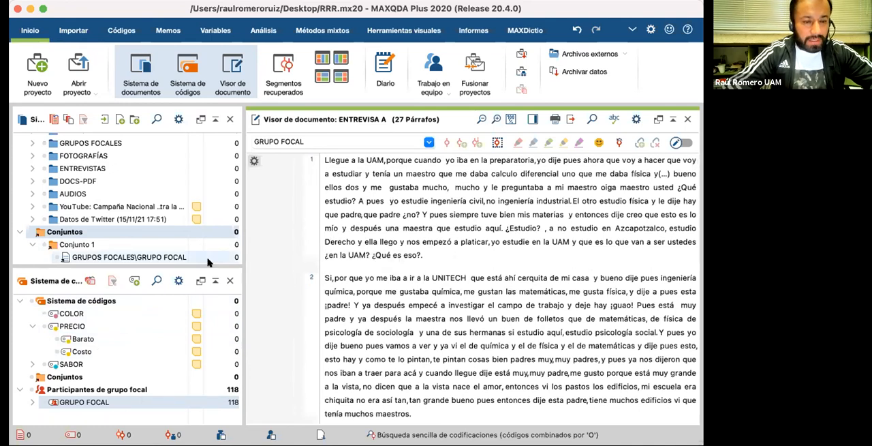
pyautogui.moveTo(87, 328)
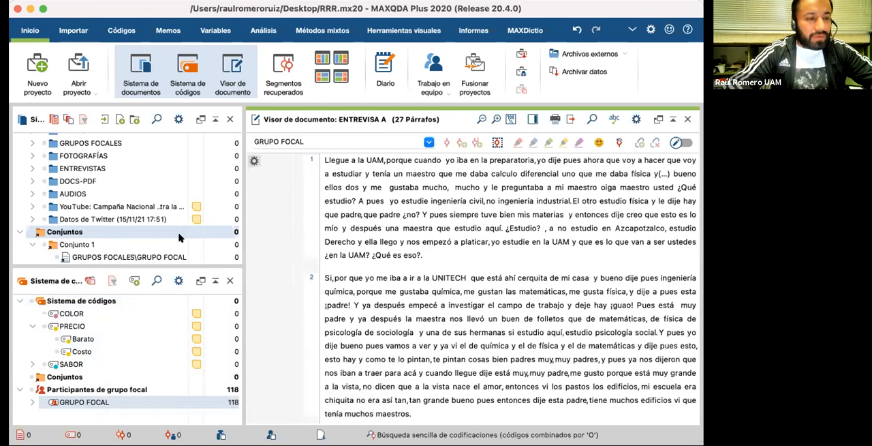
pyautogui.scroll(-2, 340, 209)
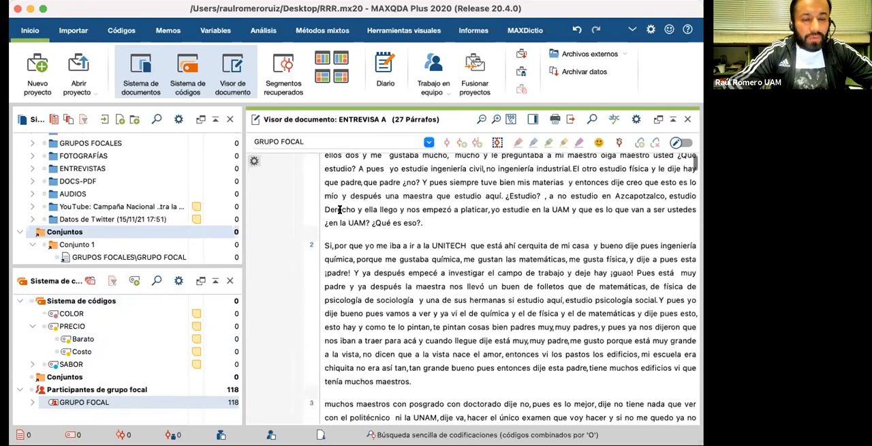
pyautogui.scroll(-2, 339, 209)
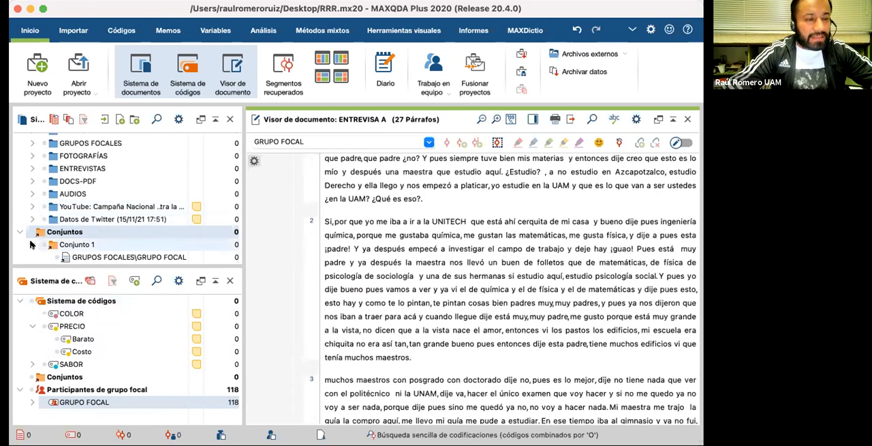
# Step: Expand the ENTREVISTAS document group and activate its ENTREVISA A document
pyautogui.scroll(1, 30, 244)
pyautogui.scroll(3, 69, 181)
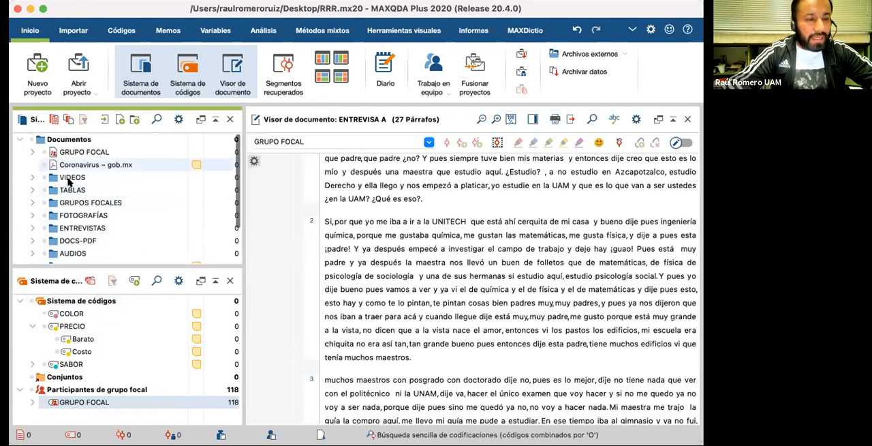
pyautogui.scroll(-3, 68, 181)
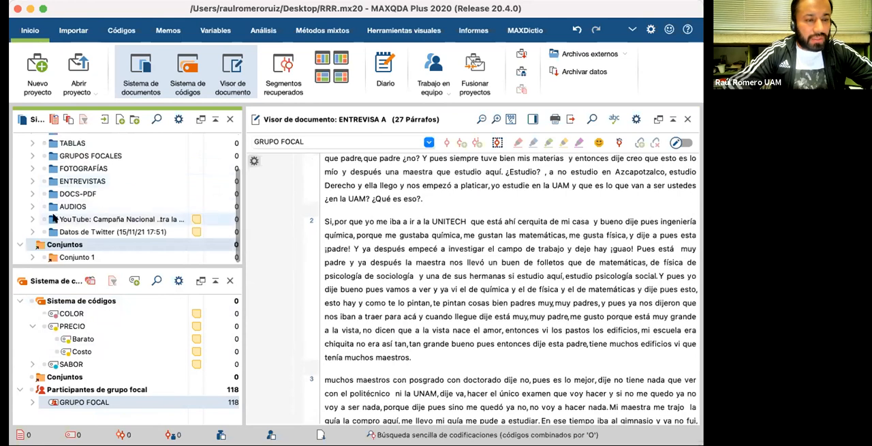
pyautogui.click(32, 181)
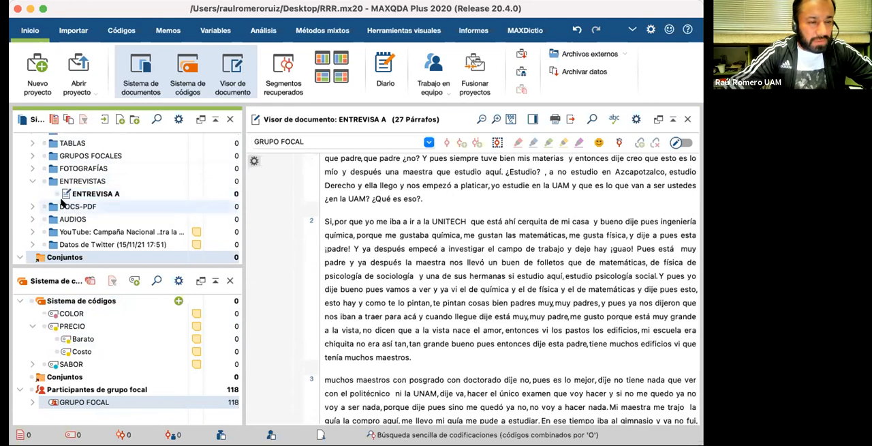
pyautogui.click(55, 195)
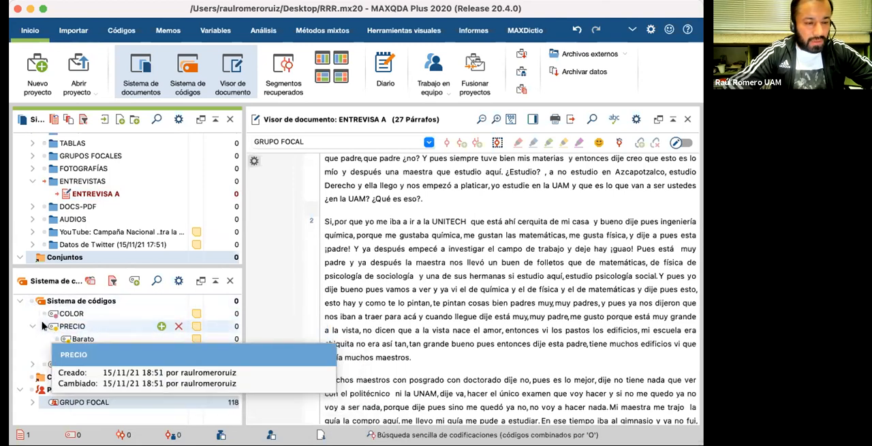
# Step: Activate the PRECIO code together with its subcodes and deactivate them again
pyautogui.click(41, 326)
pyautogui.click(41, 326)
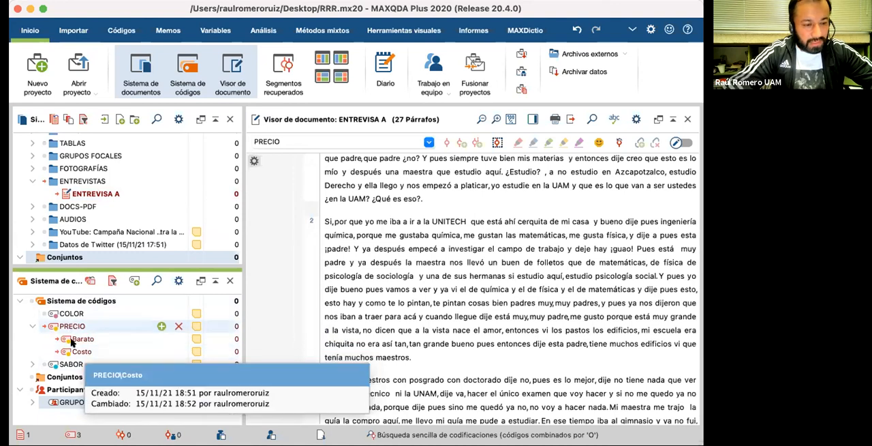
pyautogui.click(43, 328)
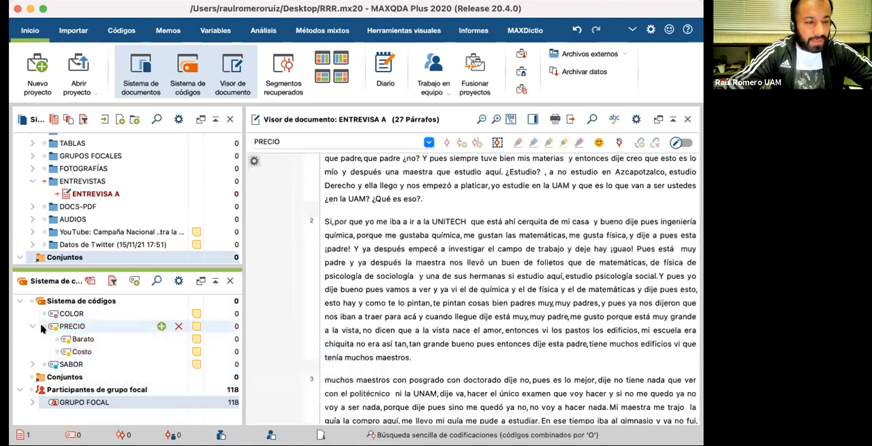
# Step: Activate the Barato subcode, followed by all codes of the code system at once
pyautogui.click(57, 338)
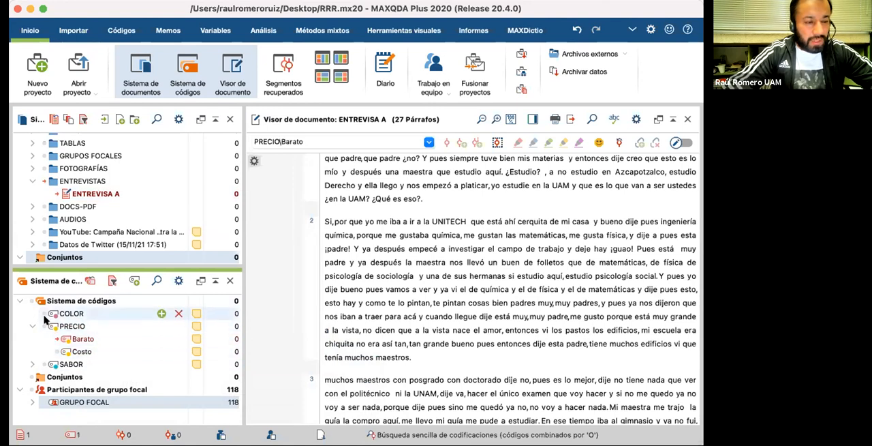
pyautogui.click(28, 301)
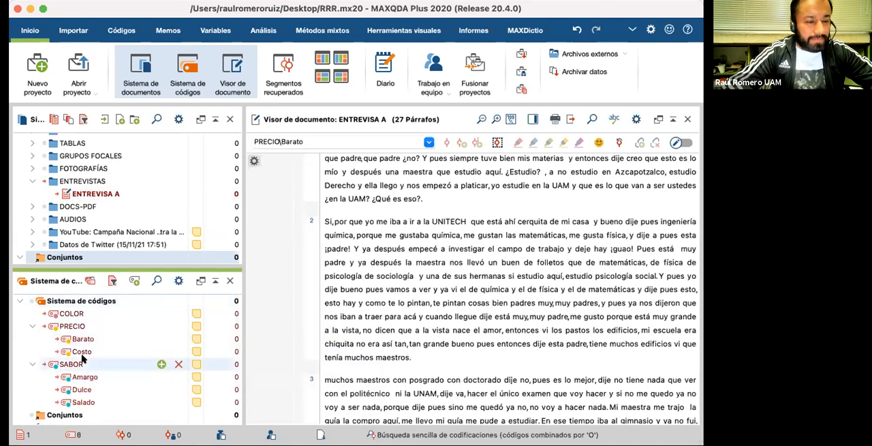
pyautogui.scroll(3, 36, 169)
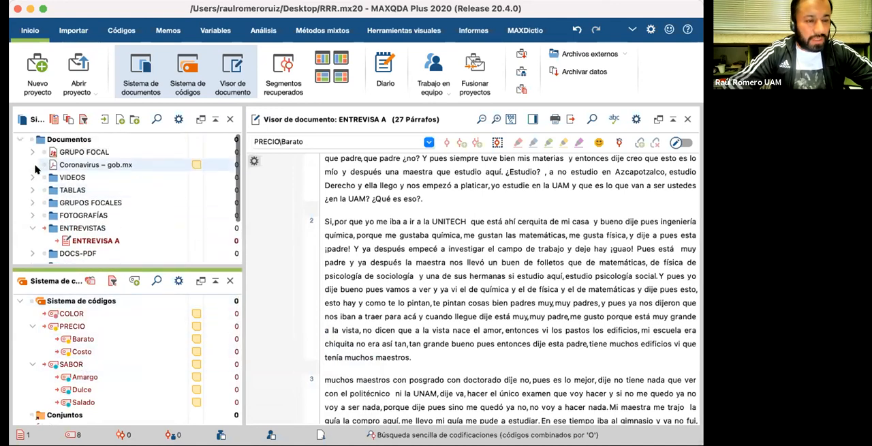
pyautogui.scroll(-5, 62, 213)
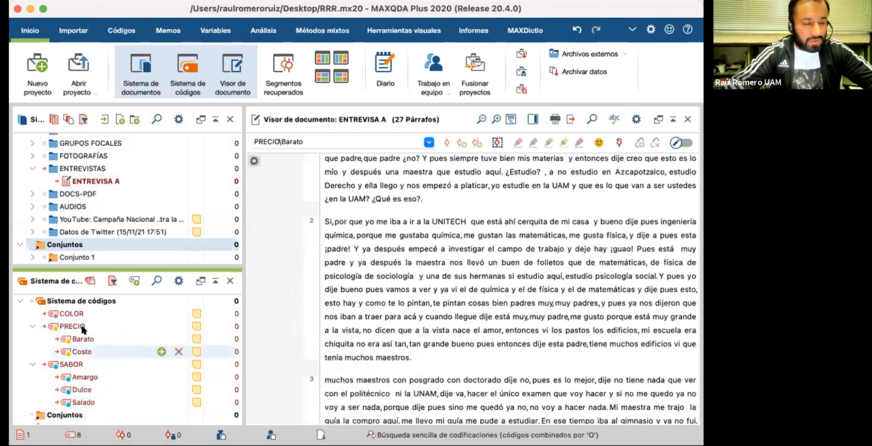
# Step: Code the opening of paragraph 1, from "Llegue a la UAM" to "oiga maestro usted", with the Barato subcode
pyautogui.scroll(3, 359, 261)
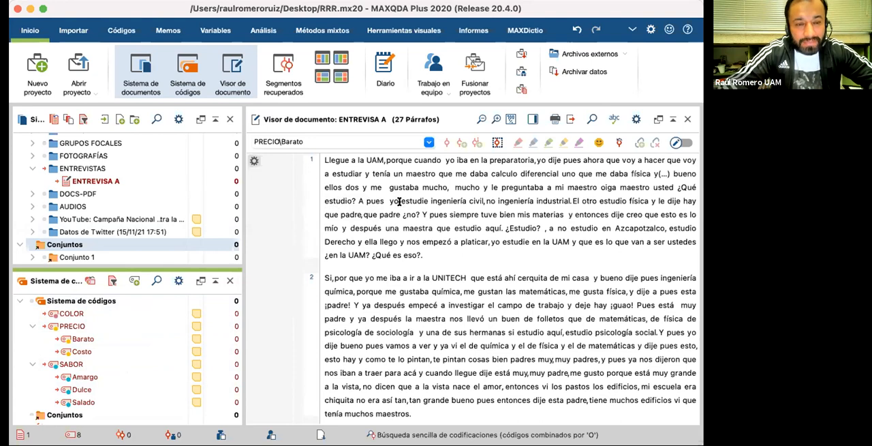
pyautogui.moveTo(324, 160); pyautogui.dragTo(672, 181)
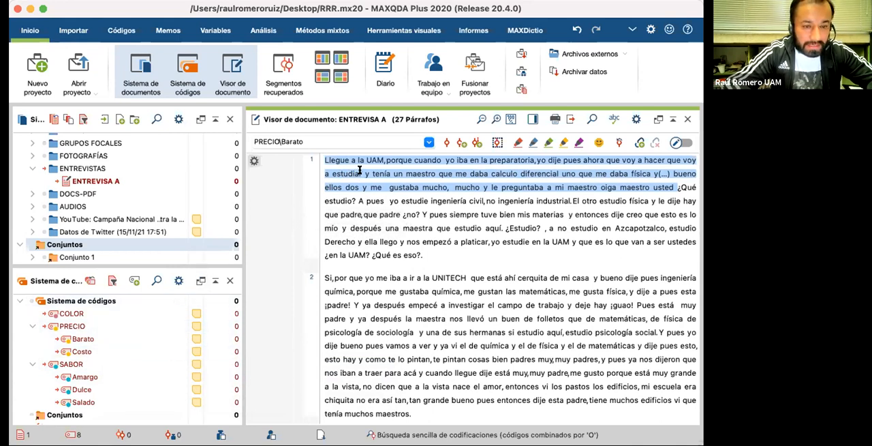
pyautogui.click(119, 341)
pyautogui.moveTo(119, 340); pyautogui.dragTo(118, 339)
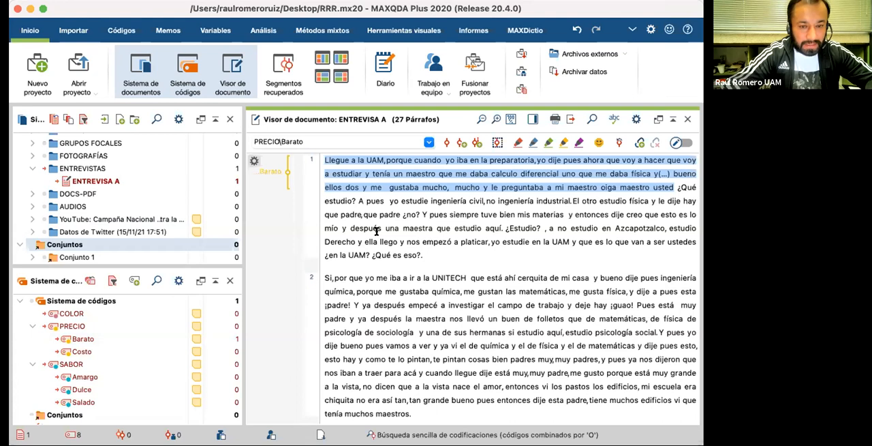
pyautogui.moveTo(123, 338)
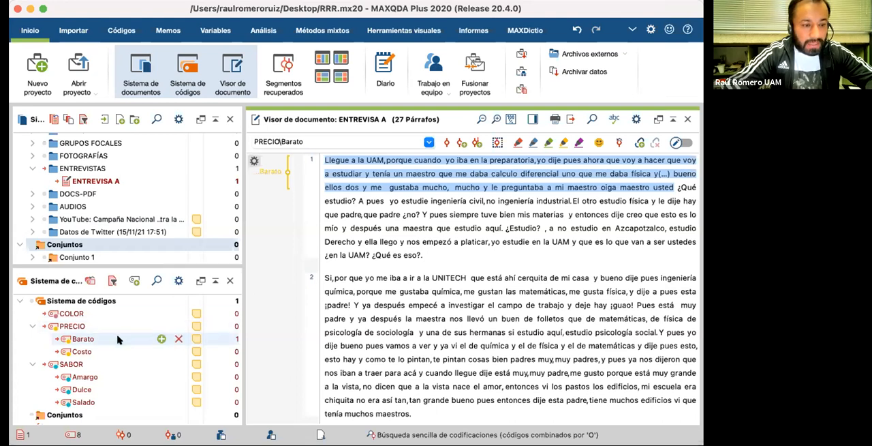
pyautogui.click(366, 243)
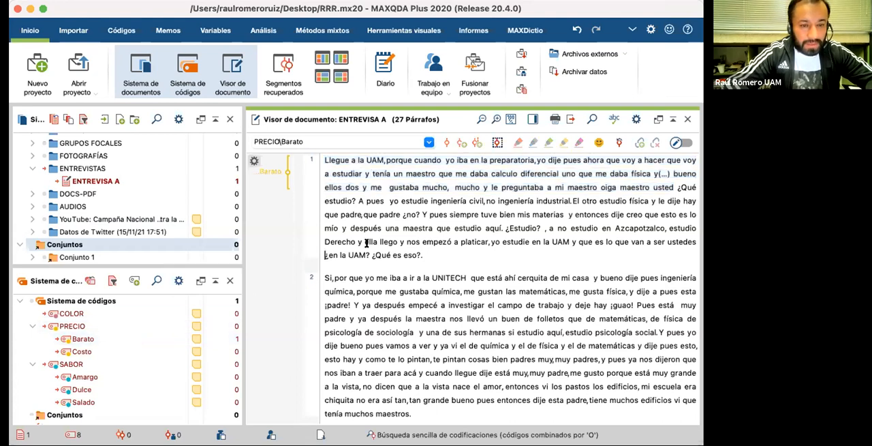
# Step: Code the end of paragraph 1, from "¿no? Y pues siempre" to "¿Qué es eso?", with the Amargo subcode
pyautogui.scroll(-1, 361, 232)
pyautogui.moveTo(357, 189); pyautogui.dragTo(422, 243)
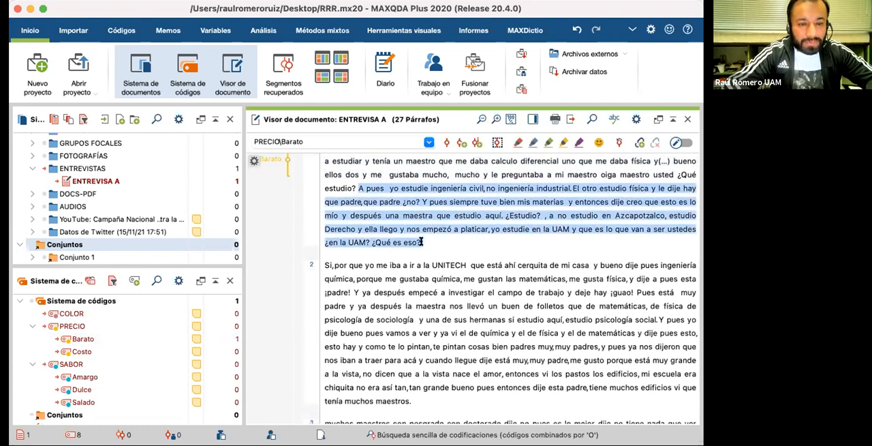
pyautogui.click(422, 242)
pyautogui.moveTo(402, 203); pyautogui.dragTo(419, 238)
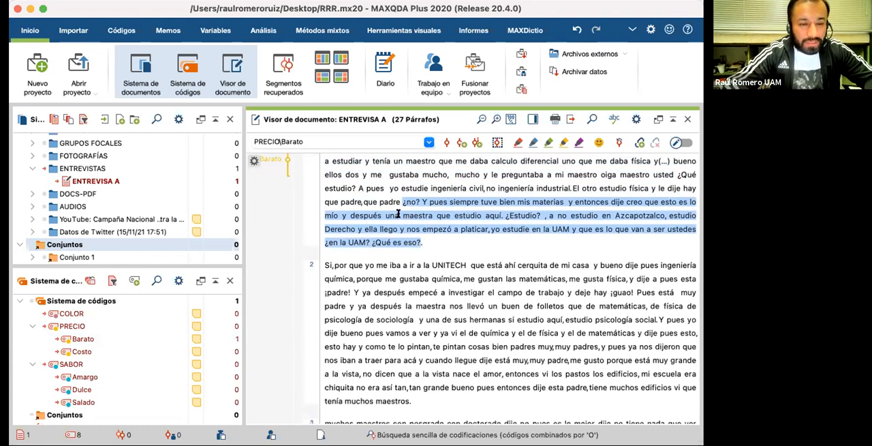
pyautogui.click(85, 377)
pyautogui.moveTo(116, 384); pyautogui.dragTo(286, 233)
pyautogui.scroll(1, 273, 259)
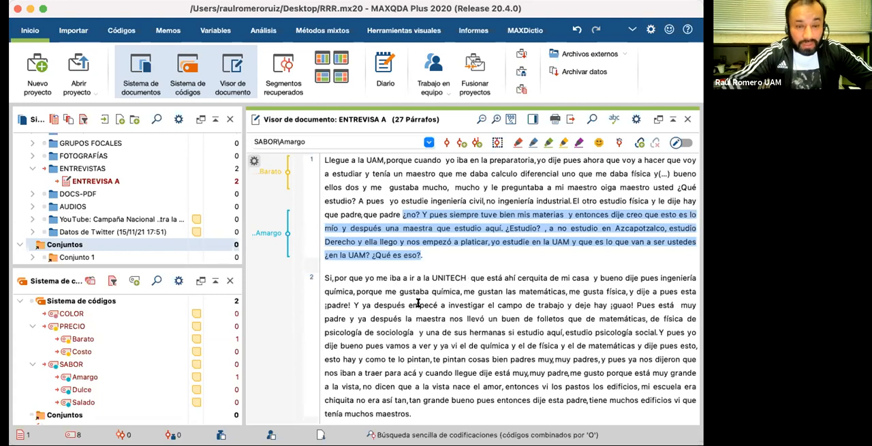
# Step: Code the word "cerquita" in paragraph 2 with the Barato subcode and delete that coding
pyautogui.moveTo(518, 278); pyautogui.dragTo(152, 339)
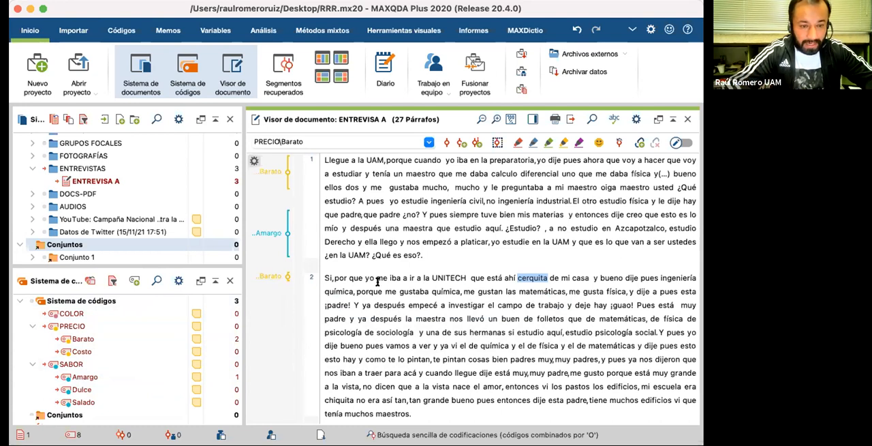
pyautogui.rightClick(276, 278)
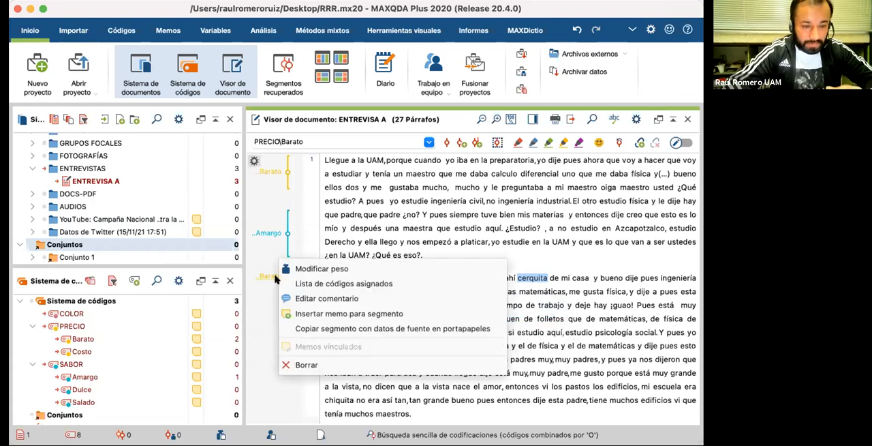
pyautogui.click(307, 364)
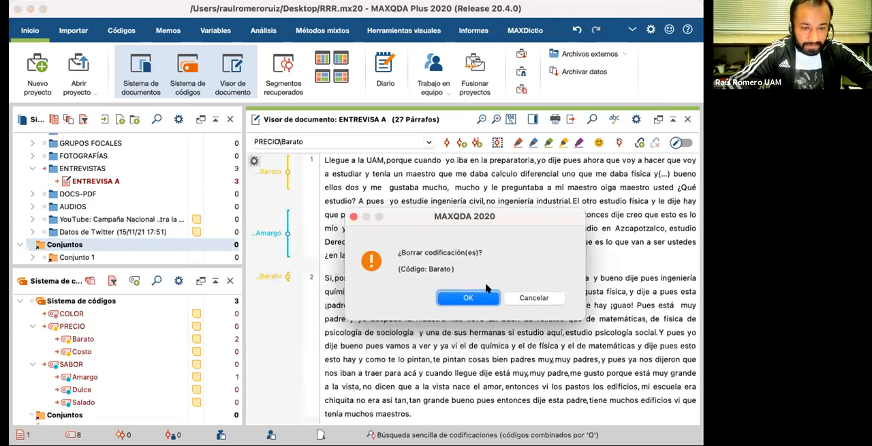
pyautogui.click(477, 298)
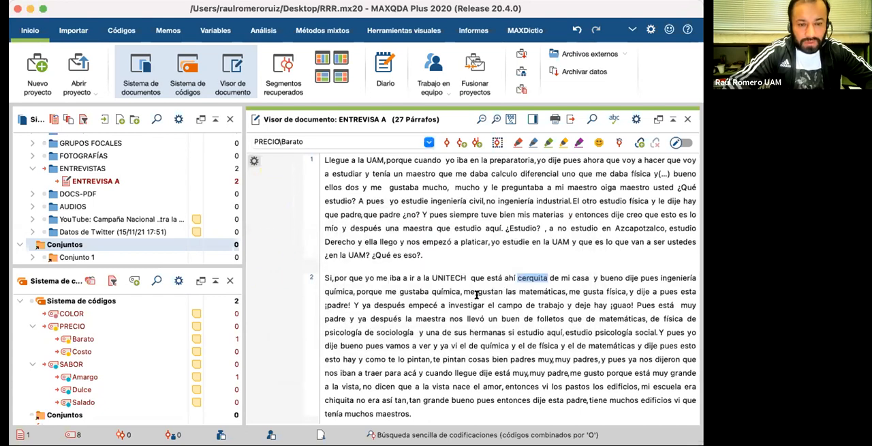
# Step: Code the paragraph 2 passage from "psicología de sociología" to "entonces vi los" with the Costo subcode
pyautogui.scroll(-1, 470, 294)
pyautogui.scroll(1, 449, 300)
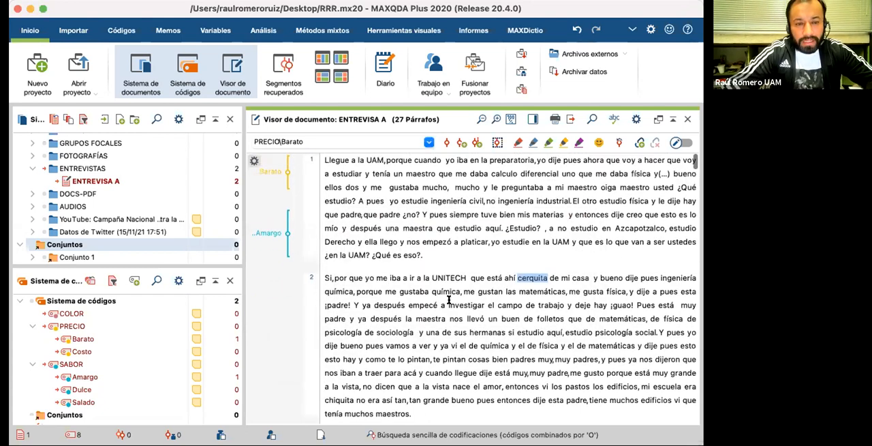
pyautogui.scroll(-1, 449, 300)
pyautogui.moveTo(325, 295); pyautogui.dragTo(548, 344)
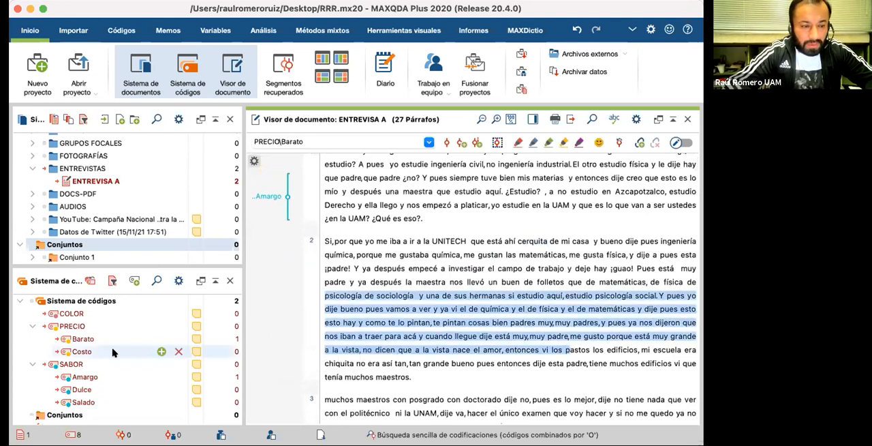
pyautogui.moveTo(94, 351); pyautogui.dragTo(355, 319)
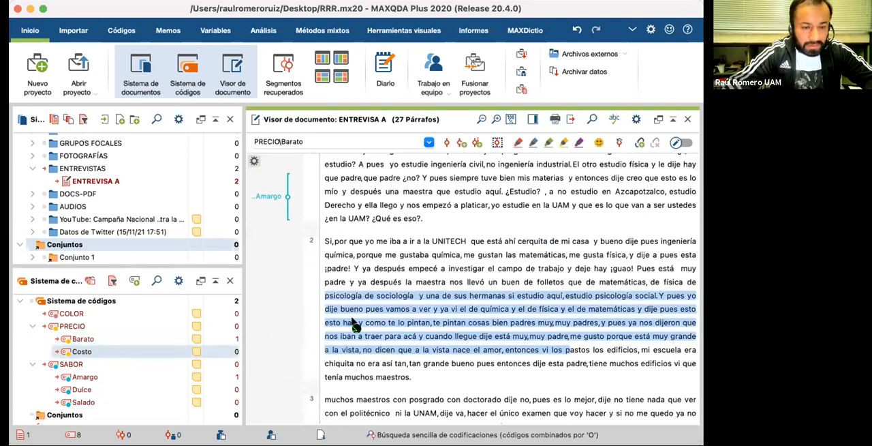
# Step: Code the paragraph 3 passage from "porque me pude a estudiar" to "y les dije a" with the Dulce subcode
pyautogui.scroll(-5, 355, 319)
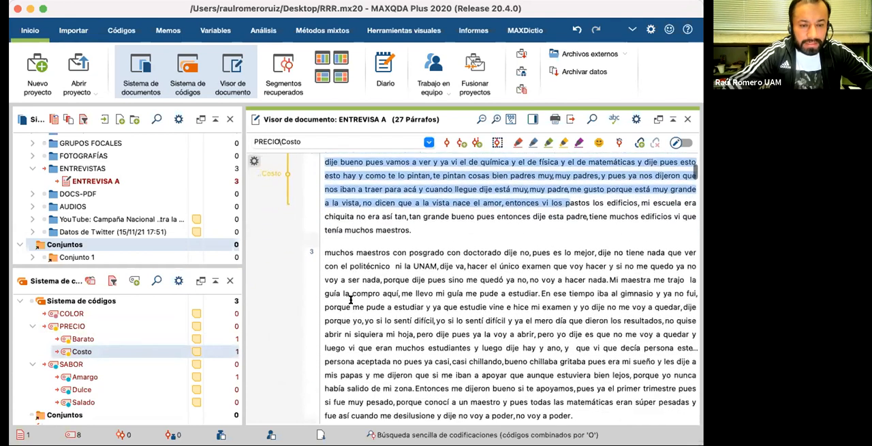
pyautogui.moveTo(325, 308); pyautogui.dragTo(695, 363)
pyautogui.moveTo(498, 332); pyautogui.dragTo(114, 390)
pyautogui.scroll(-2, 428, 270)
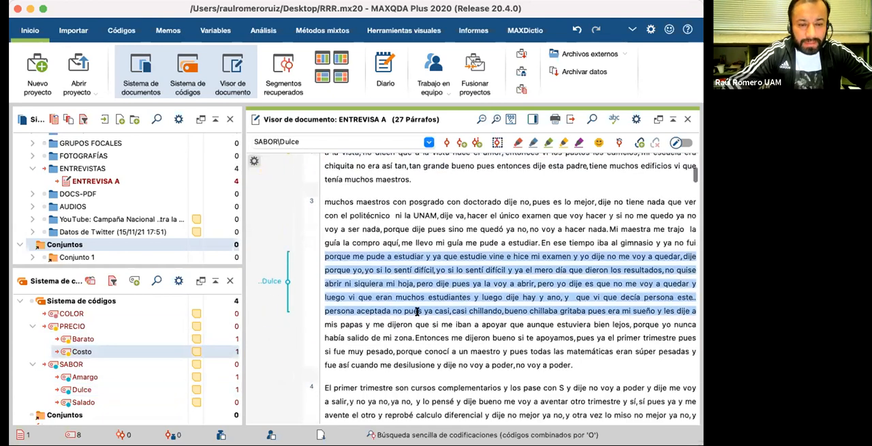
pyautogui.click(407, 339)
# Step: Turn on coloured display of coded text in the interview's coding display options
pyautogui.scroll(-2, 407, 338)
pyautogui.scroll(12, 406, 339)
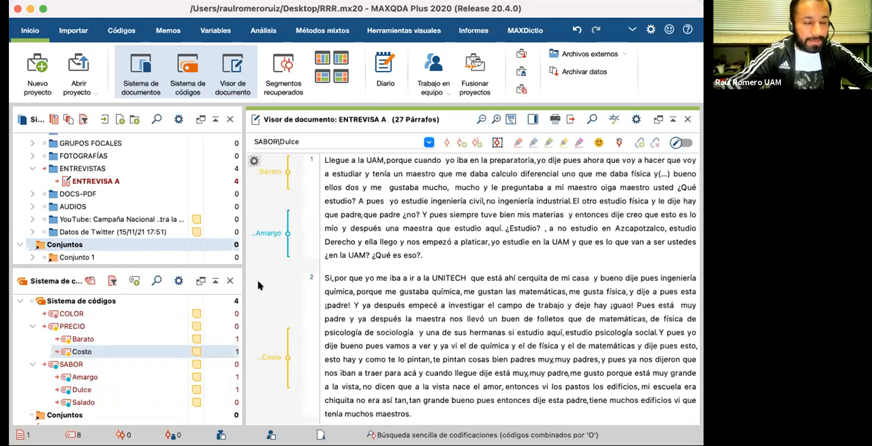
pyautogui.rightClick(266, 198)
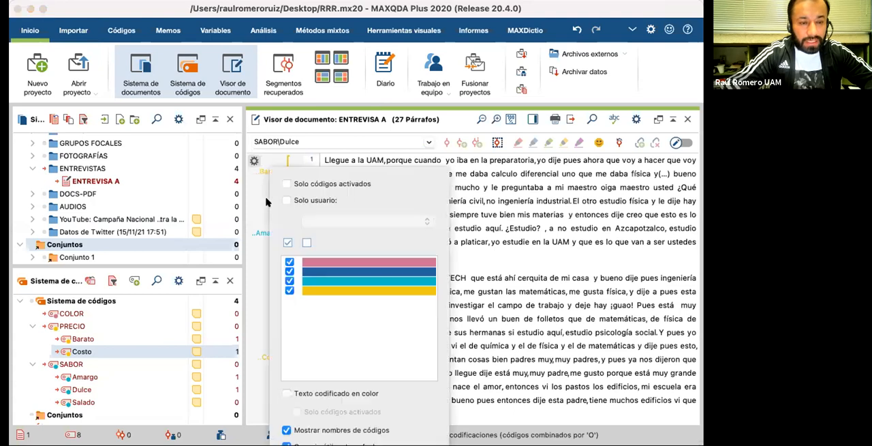
pyautogui.click(287, 393)
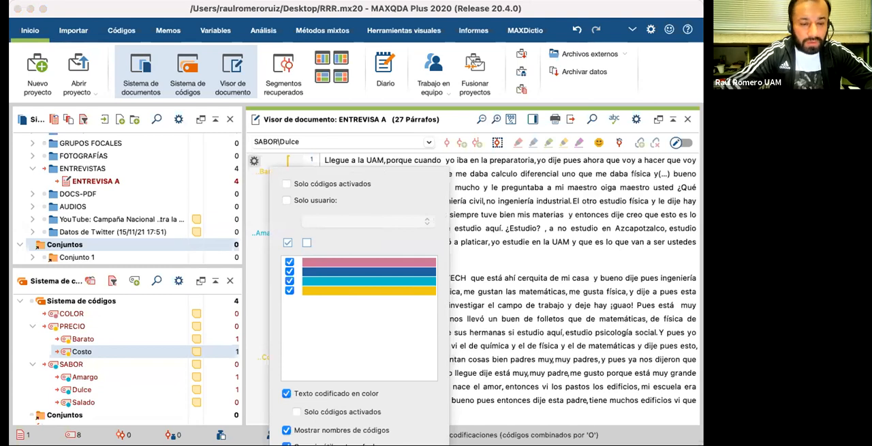
pyautogui.press('Return')
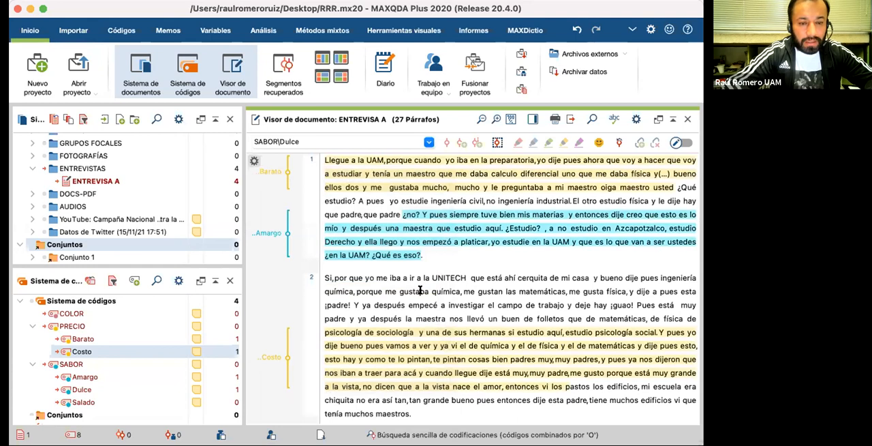
# Step: Code the beginning of paragraph 4, from "El primer trimestre" to "Y ese maestro", with the Dulce subcode
pyautogui.scroll(-5, 420, 291)
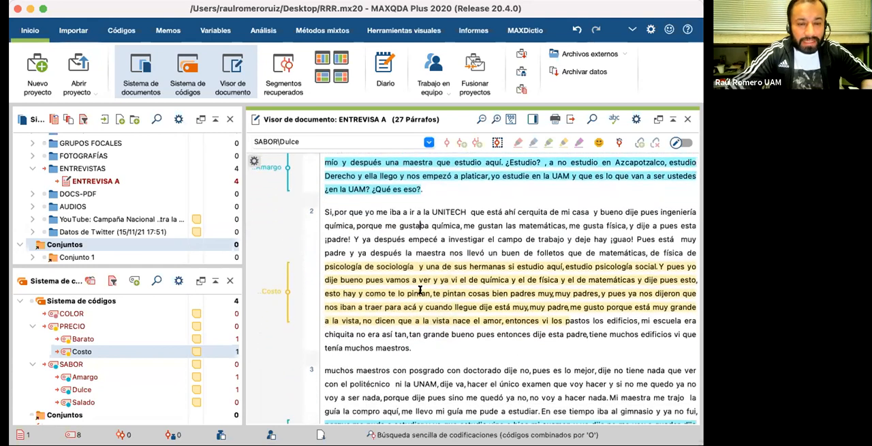
pyautogui.scroll(-6, 420, 290)
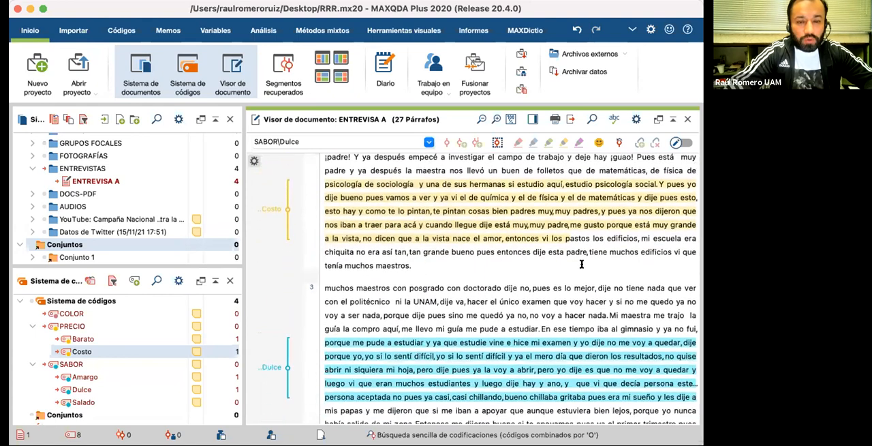
pyautogui.scroll(-13, 582, 264)
pyautogui.scroll(-2, 582, 264)
pyautogui.scroll(1, 581, 264)
pyautogui.moveTo(325, 248); pyautogui.dragTo(516, 302)
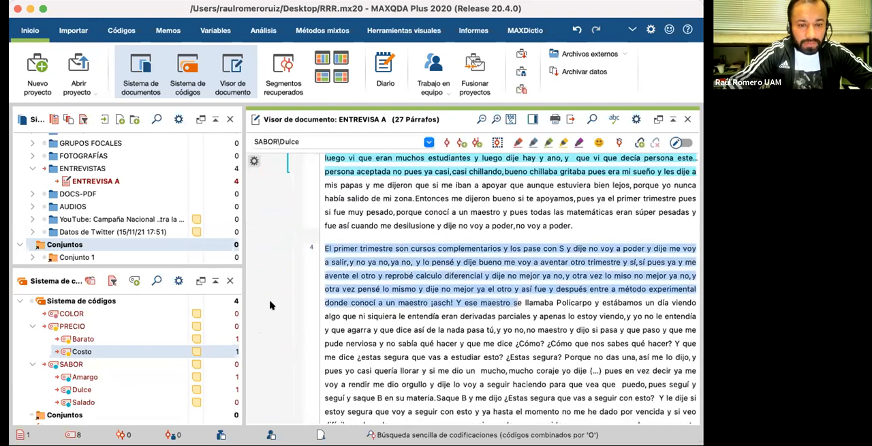
pyautogui.moveTo(127, 389); pyautogui.dragTo(419, 325)
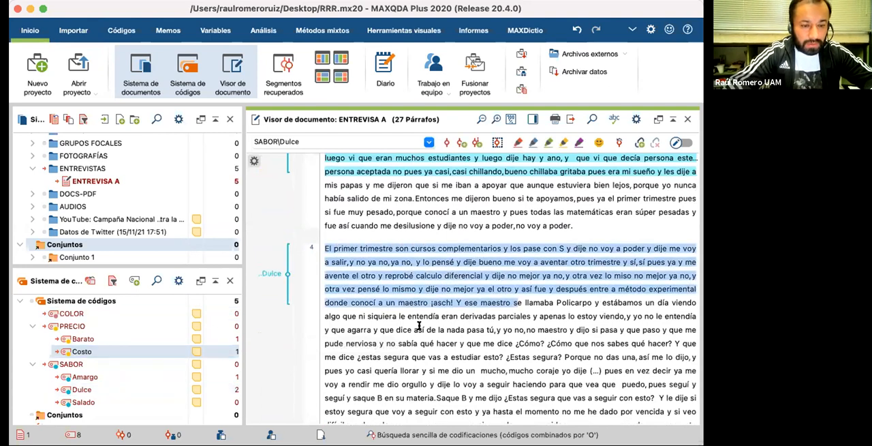
# Step: Code the paragraph 4 passage from "casi quería llorar" to "no me pienso dar" with the Amargo subcode
pyautogui.scroll(-3, 419, 326)
pyautogui.moveTo(360, 292); pyautogui.dragTo(515, 347)
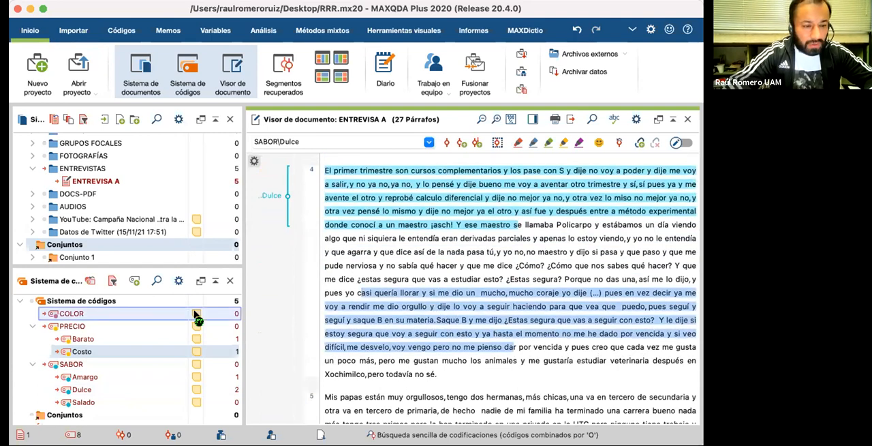
pyautogui.moveTo(130, 315); pyautogui.dragTo(116, 377)
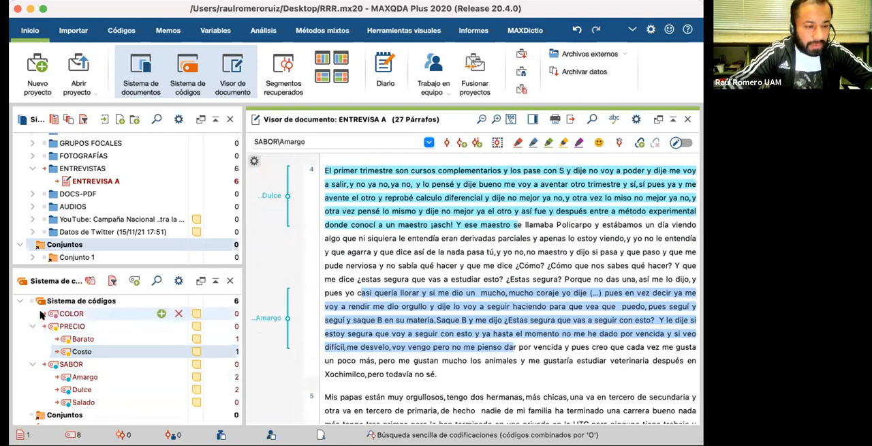
pyautogui.click(41, 312)
pyautogui.click(42, 313)
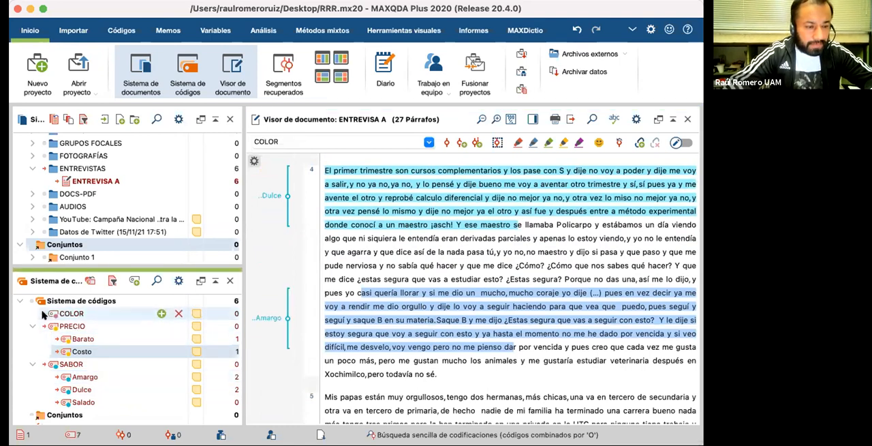
pyautogui.click(42, 313)
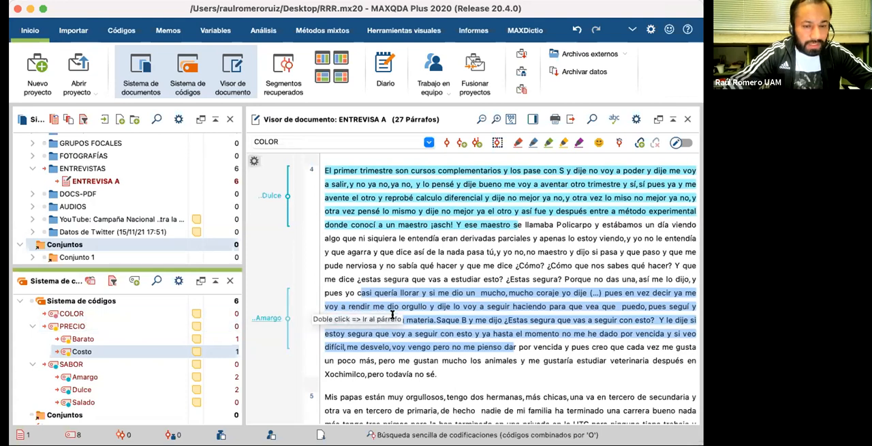
# Step: Code the paragraph 5 passage from "ninguno tiene trabajo y pues soy la única" to "en una escuela pública y" with the COLOR code
pyautogui.scroll(-3, 400, 338)
pyautogui.moveTo(326, 347); pyautogui.dragTo(697, 387)
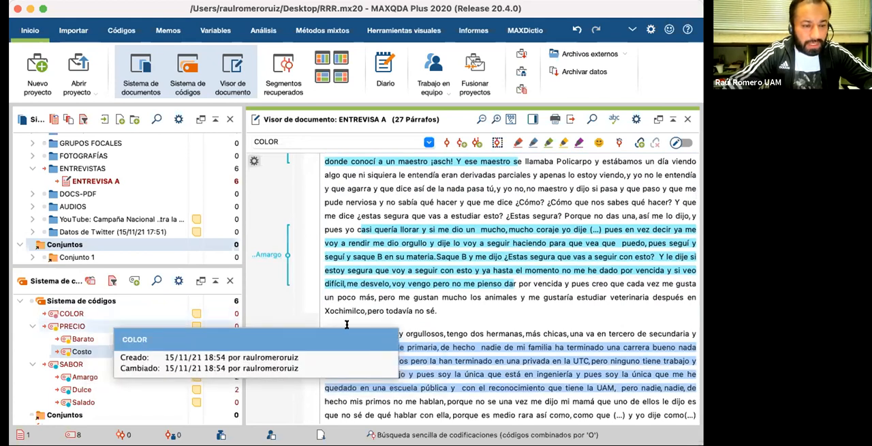
pyautogui.scroll(-3, 382, 320)
pyautogui.moveTo(455, 336); pyautogui.dragTo(417, 323)
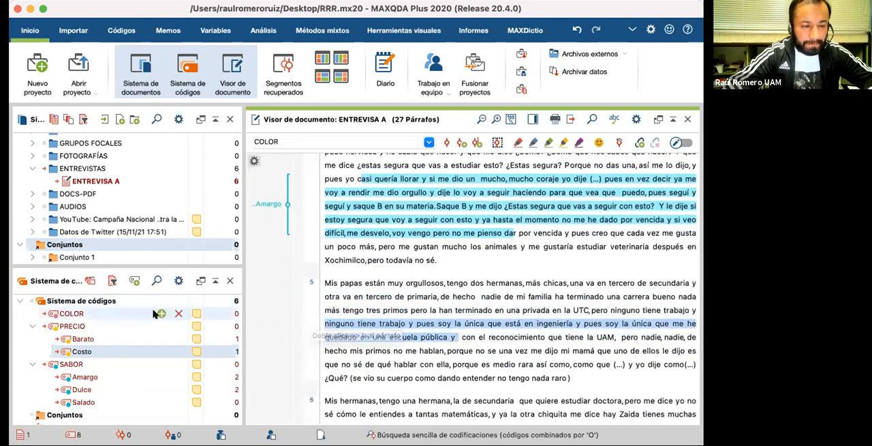
pyautogui.moveTo(170, 318); pyautogui.dragTo(408, 322)
# Step: Review the coloured coded passages and their code labels across paragraphs 1 to 6 of the interview
pyautogui.scroll(-4, 287, 351)
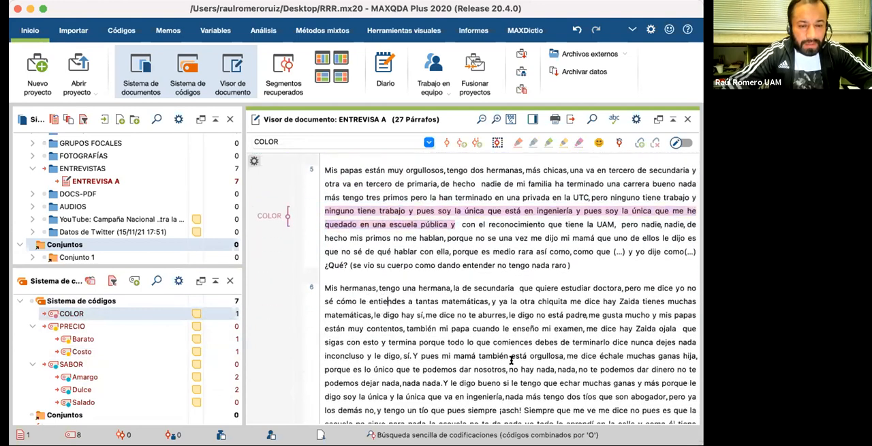
pyautogui.scroll(3, 510, 359)
pyautogui.scroll(12, 455, 284)
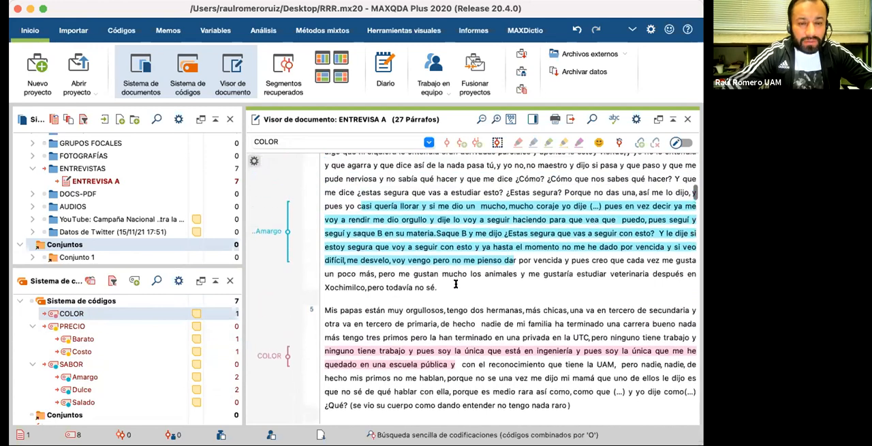
pyautogui.scroll(4, 456, 283)
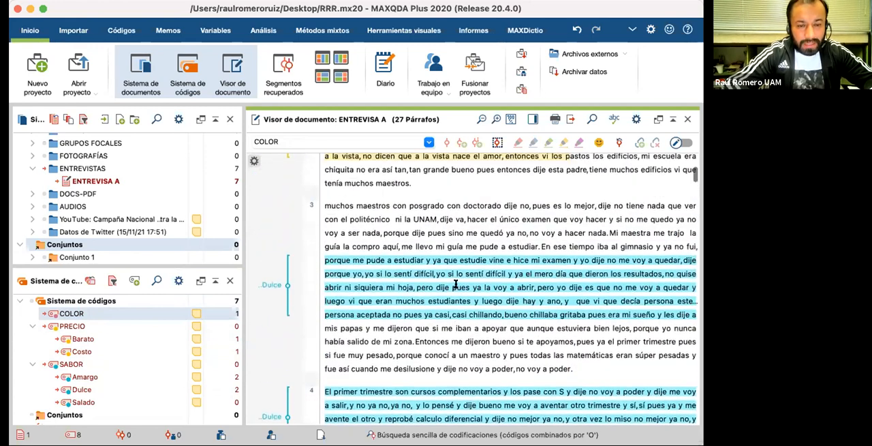
pyautogui.scroll(10, 455, 284)
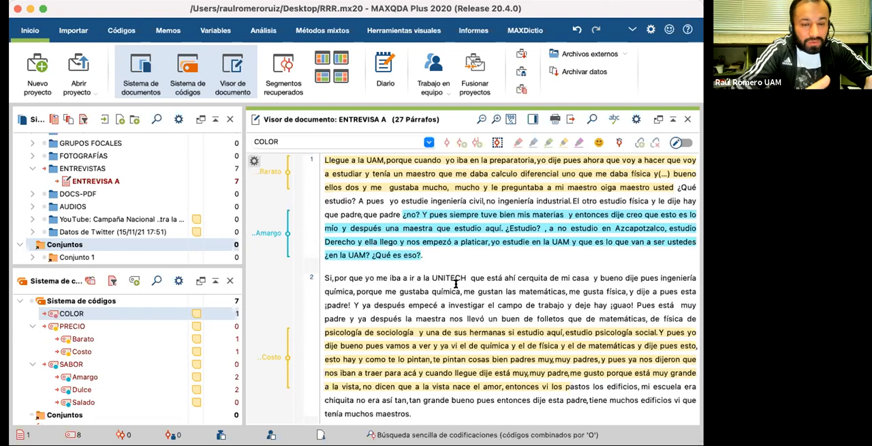
pyautogui.scroll(-2, 456, 283)
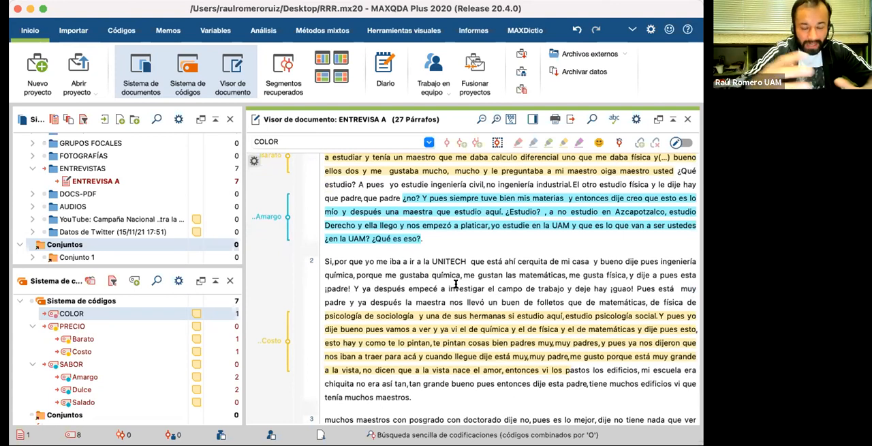
pyautogui.scroll(-5, 456, 284)
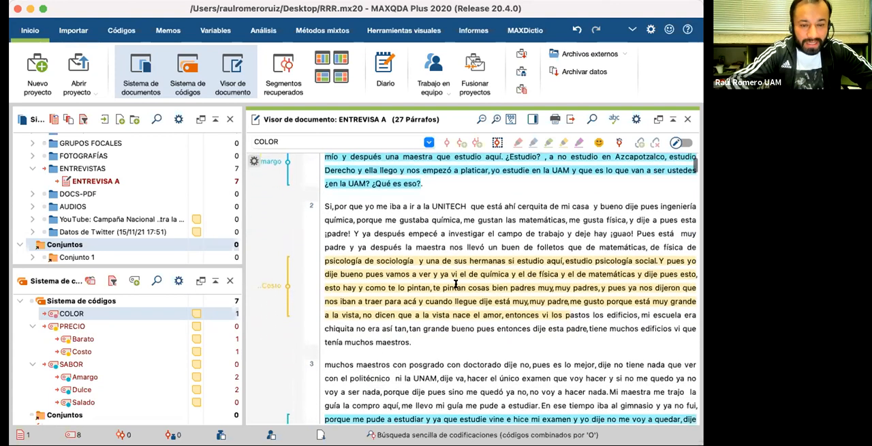
pyautogui.scroll(-6, 456, 283)
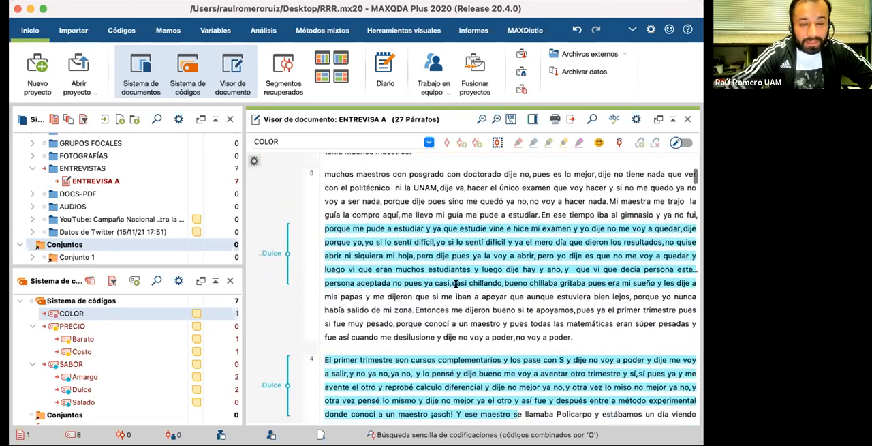
pyautogui.scroll(-8, 456, 284)
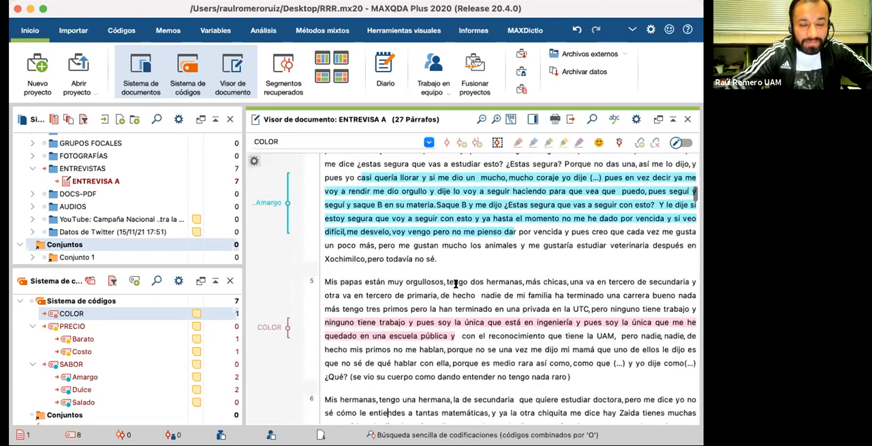
pyautogui.scroll(-4, 456, 284)
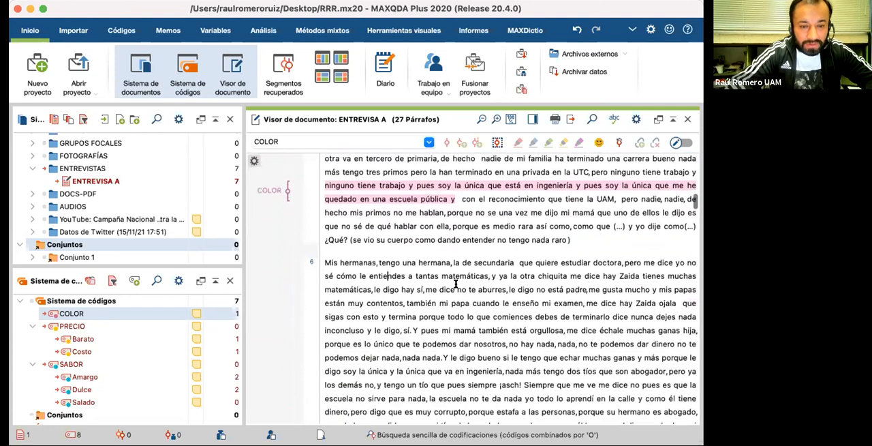
pyautogui.scroll(-2, 456, 283)
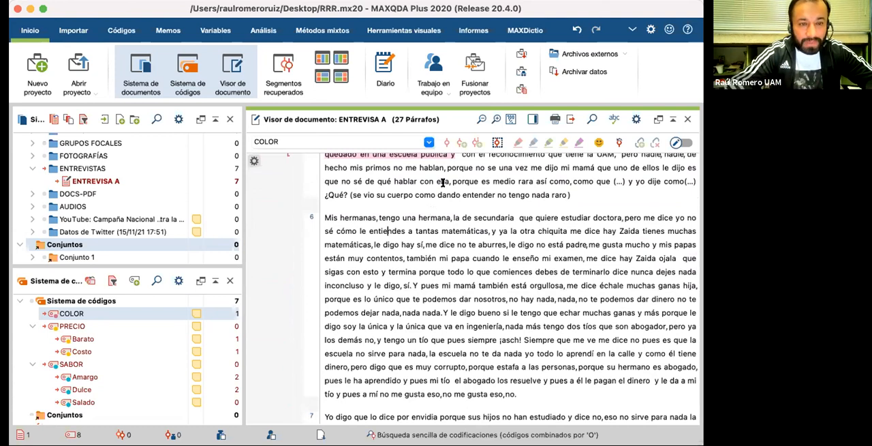
pyautogui.scroll(1, 423, 212)
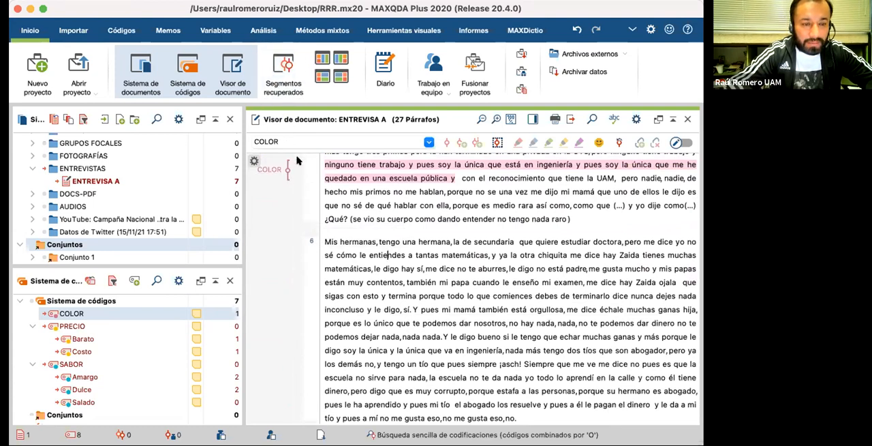
# Step: Show the retrieved segments beside the interview, widen their pane, review each segment's source and code, and hide them again
pyautogui.click(279, 91)
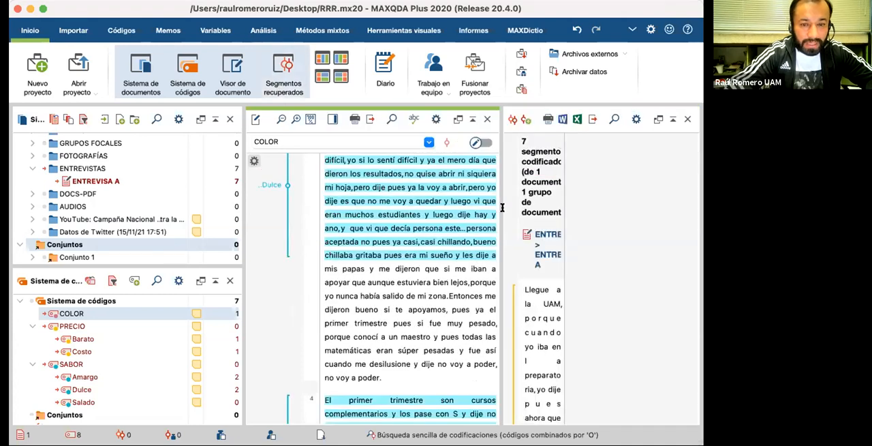
pyautogui.moveTo(562, 212); pyautogui.dragTo(713, 220)
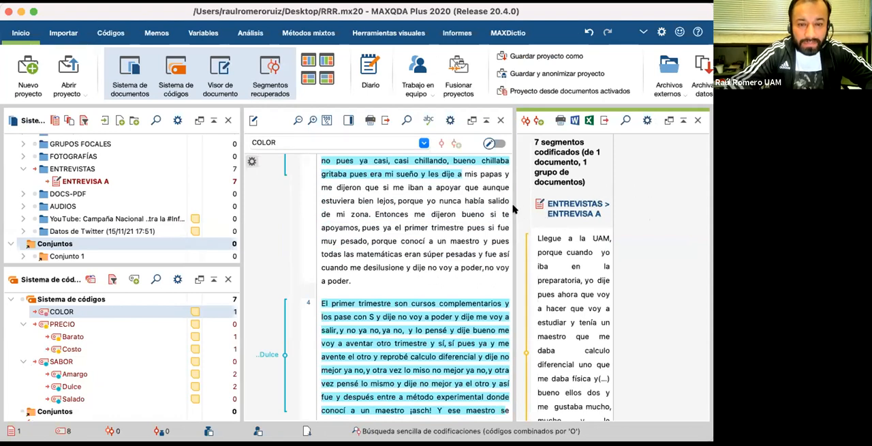
pyautogui.moveTo(512, 203); pyautogui.dragTo(441, 212)
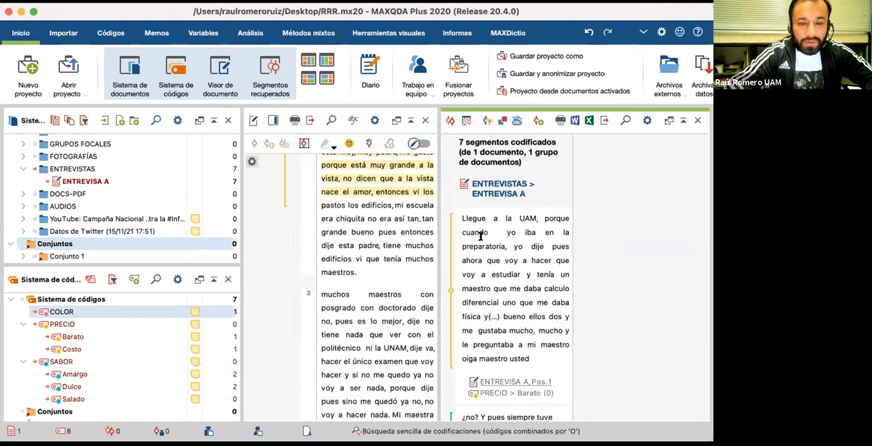
pyautogui.scroll(-2, 496, 261)
pyautogui.scroll(-1, 496, 261)
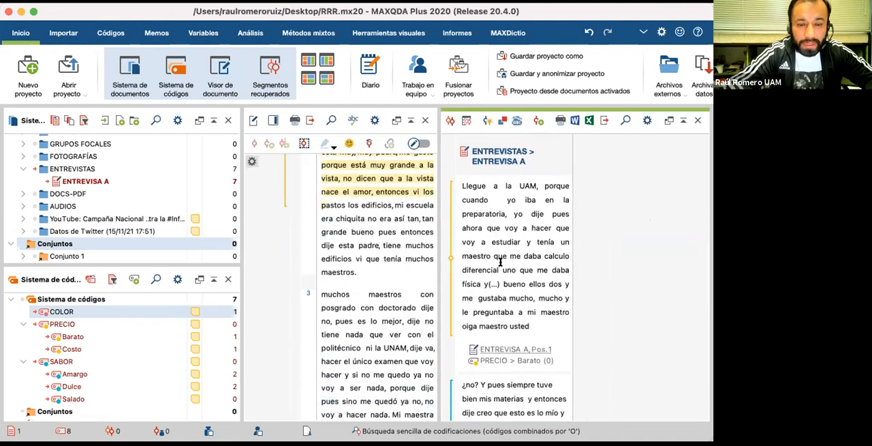
pyautogui.scroll(-10, 486, 257)
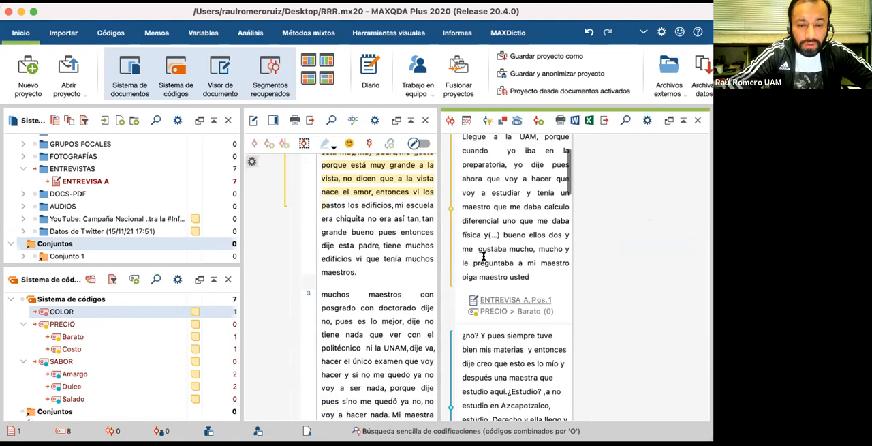
pyautogui.scroll(-18, 484, 257)
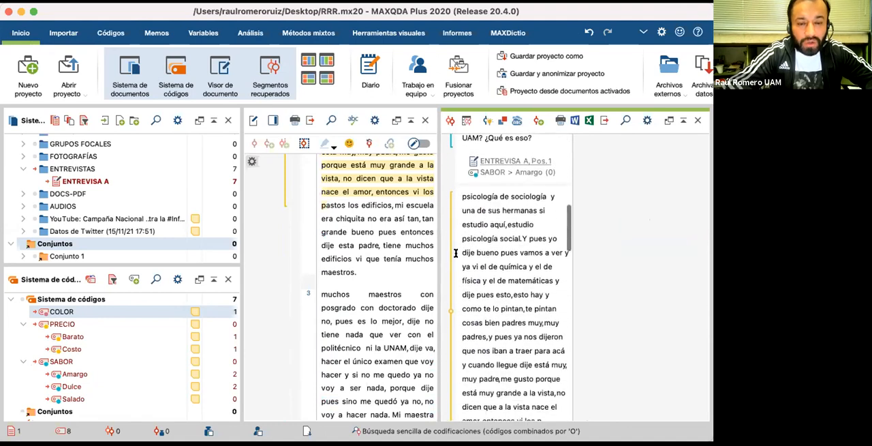
pyautogui.moveTo(434, 242); pyautogui.dragTo(600, 241)
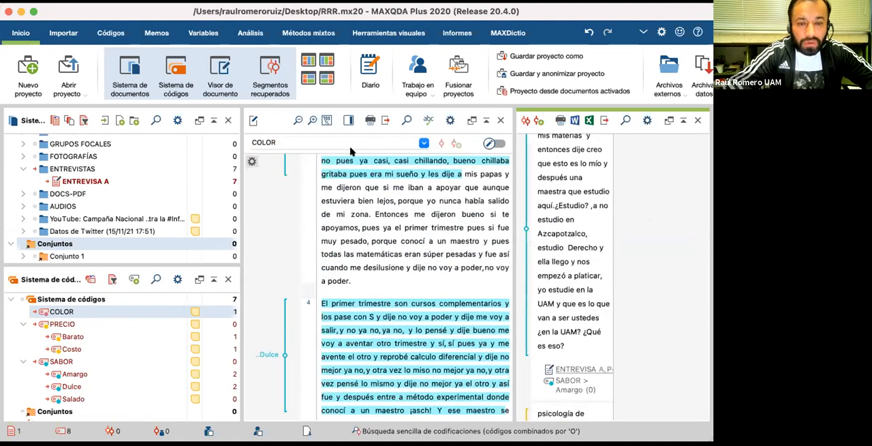
pyautogui.click(267, 87)
# Step: Code the paragraph 6 passage from "cómo le entiendes a tantas matemáticas" to "porque es lo único que te" with the Barato subcode
pyautogui.scroll(2, 391, 219)
pyautogui.scroll(3, 392, 219)
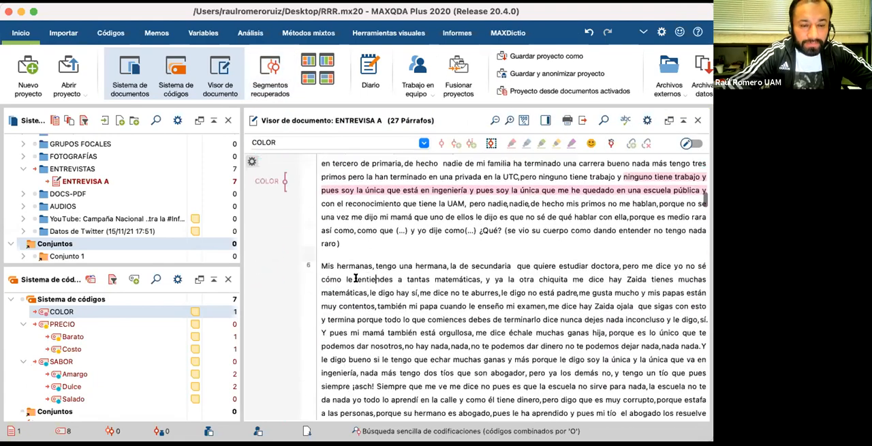
pyautogui.moveTo(344, 271); pyautogui.dragTo(522, 337)
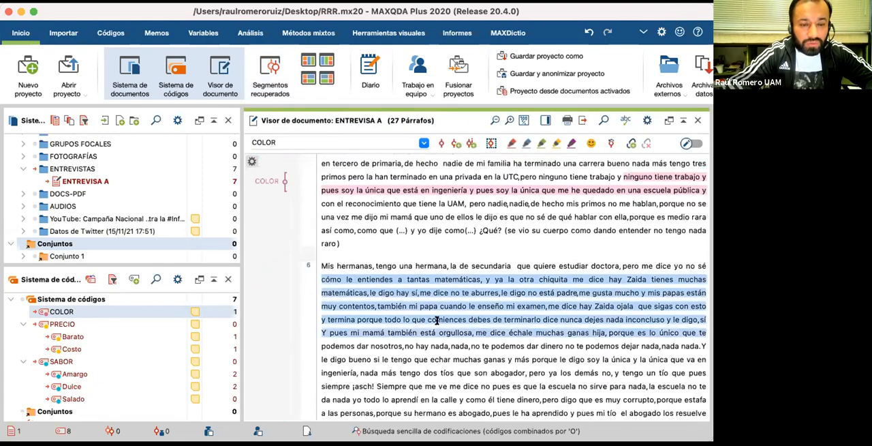
pyautogui.moveTo(72, 336); pyautogui.dragTo(354, 339)
pyautogui.scroll(-5, 325, 301)
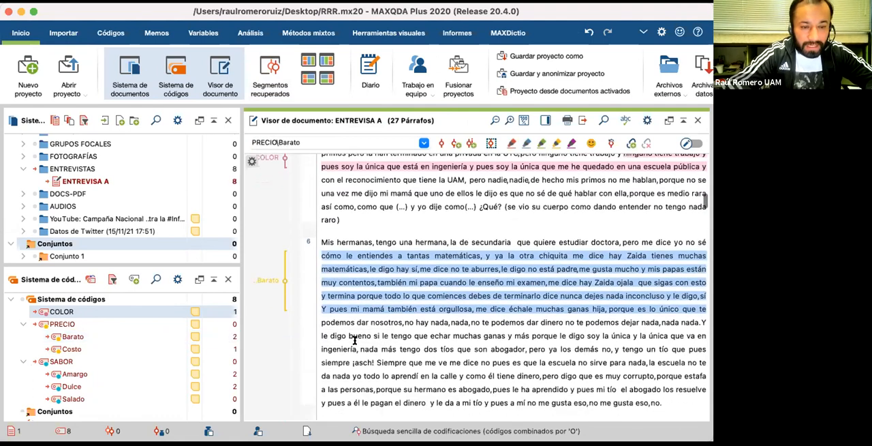
# Step: Code the paragraph 7 passage from "digo que lo dice por envidia" to "pero ya después les" with the Barato and Dulce subcodes
pyautogui.moveTo(330, 304); pyautogui.dragTo(707, 346)
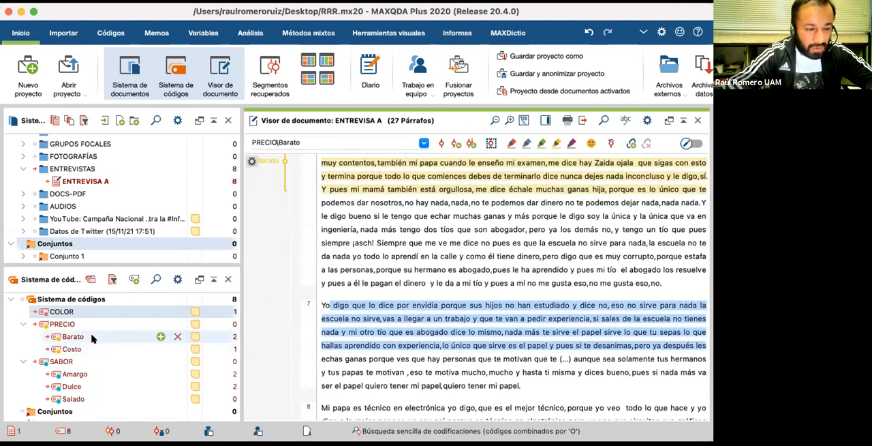
pyautogui.moveTo(92, 338); pyautogui.dragTo(345, 312)
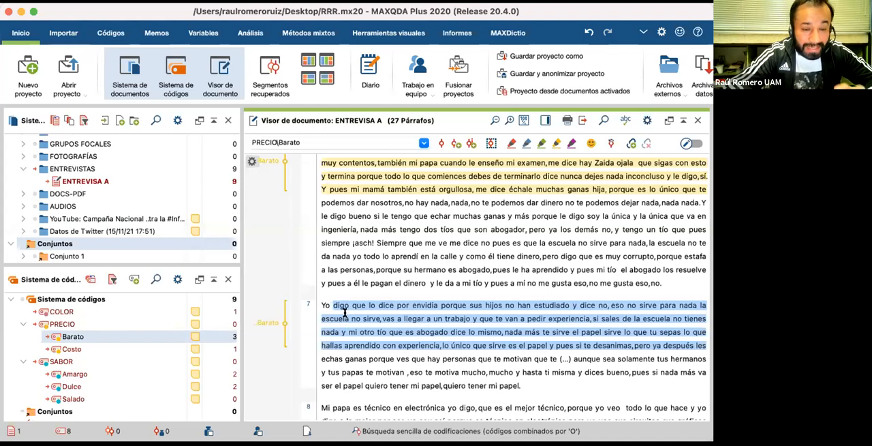
pyautogui.moveTo(76, 388); pyautogui.dragTo(336, 330)
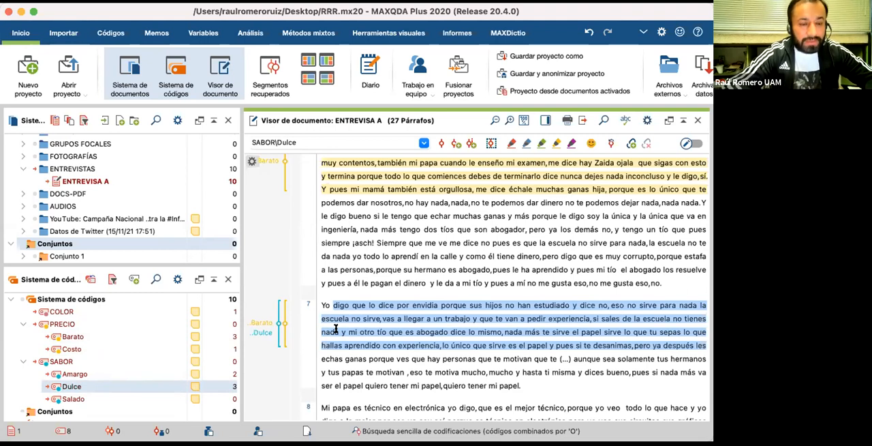
# Step: Code the paragraph 8 passage from "eso yo soy así" to "me enseño muchas cosas cuando" with the Barato subcode and the COLOR code
pyautogui.scroll(-3, 367, 333)
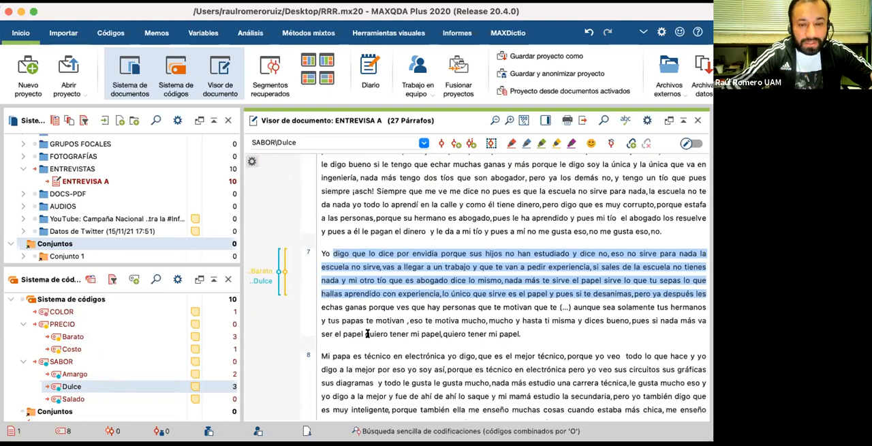
pyautogui.scroll(-3, 368, 333)
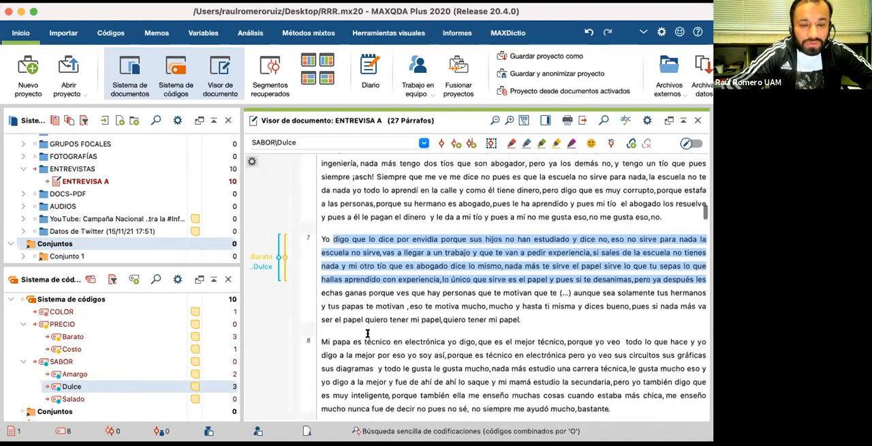
pyautogui.scroll(-1, 368, 333)
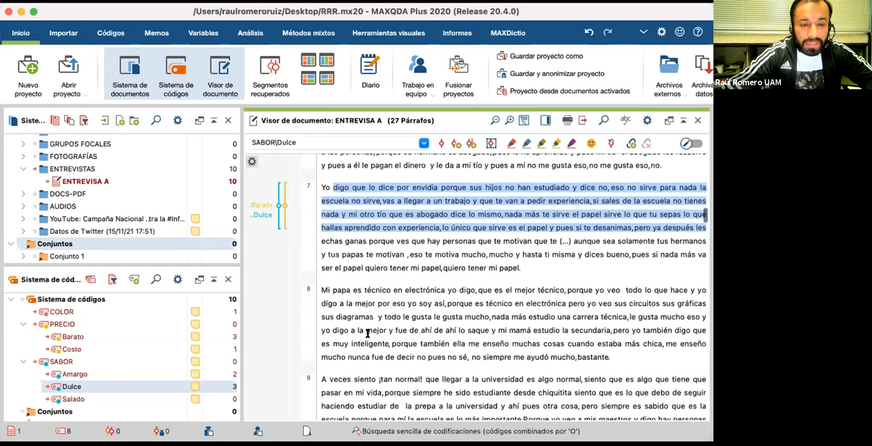
pyautogui.click(368, 327)
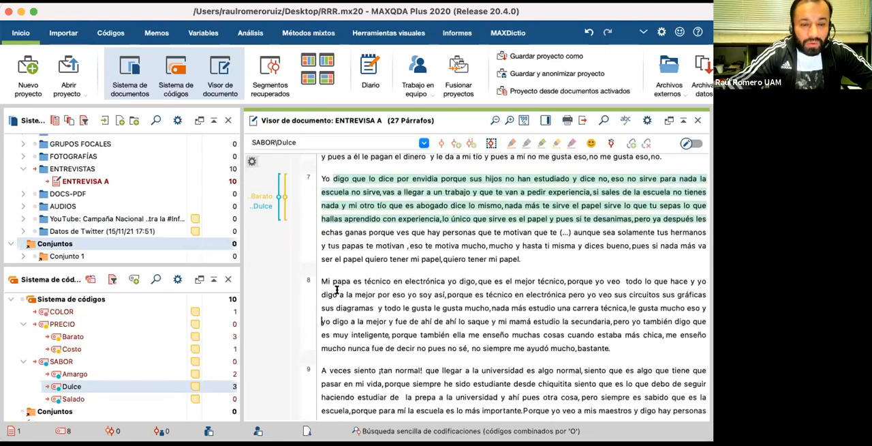
pyautogui.moveTo(388, 294); pyautogui.dragTo(584, 334)
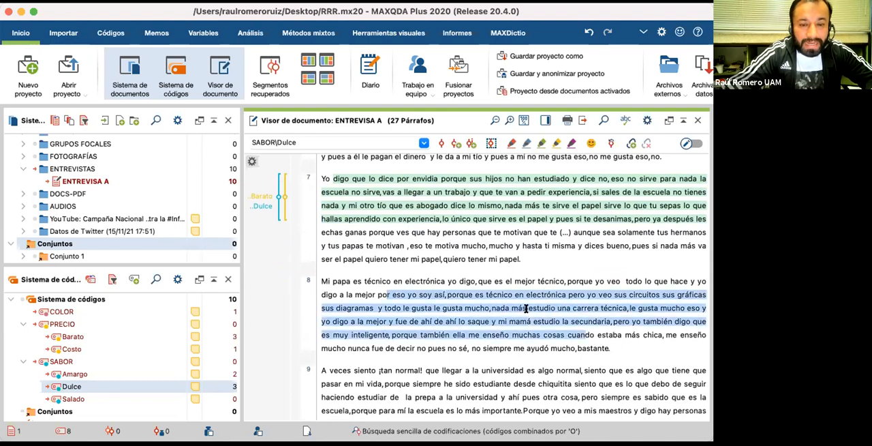
pyautogui.click(156, 336)
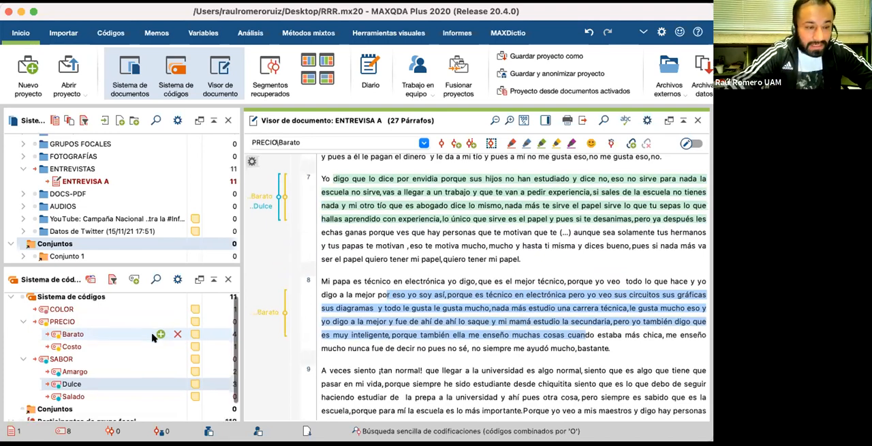
pyautogui.scroll(-2, 154, 337)
pyautogui.scroll(2, 130, 338)
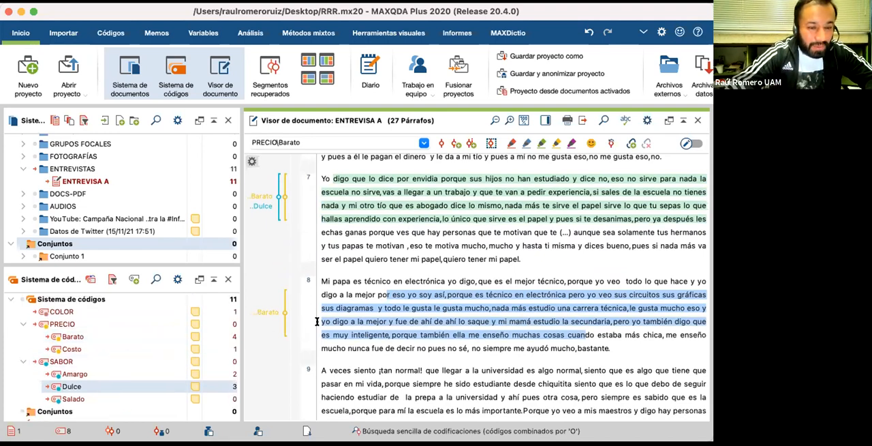
pyautogui.moveTo(352, 307); pyautogui.dragTo(112, 311)
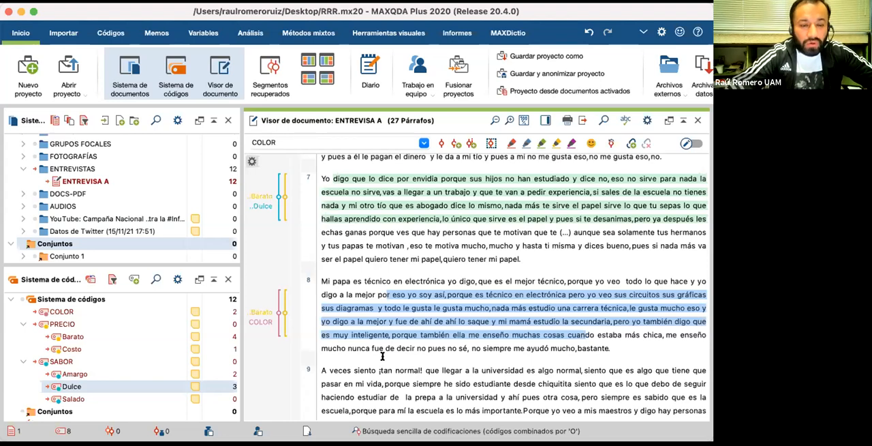
# Step: Code the paragraph 9 passage from "normales y no saben" to "me siento feliz,si" with COLOR, Barato and Dulce
pyautogui.scroll(-3, 383, 356)
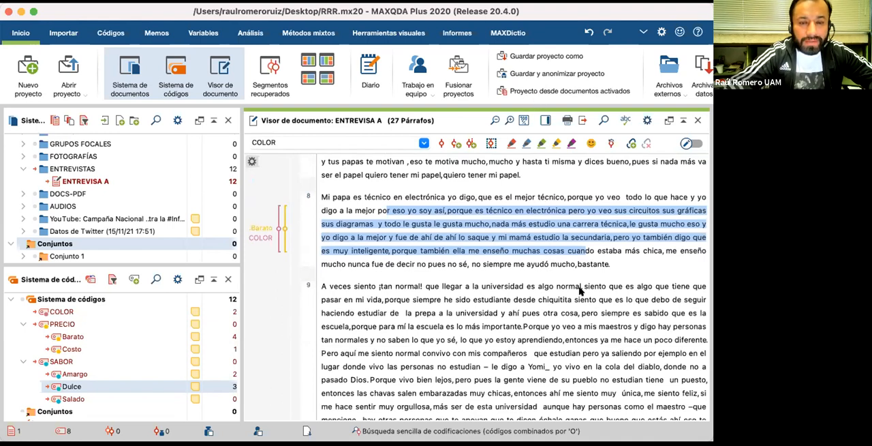
pyautogui.click(518, 348)
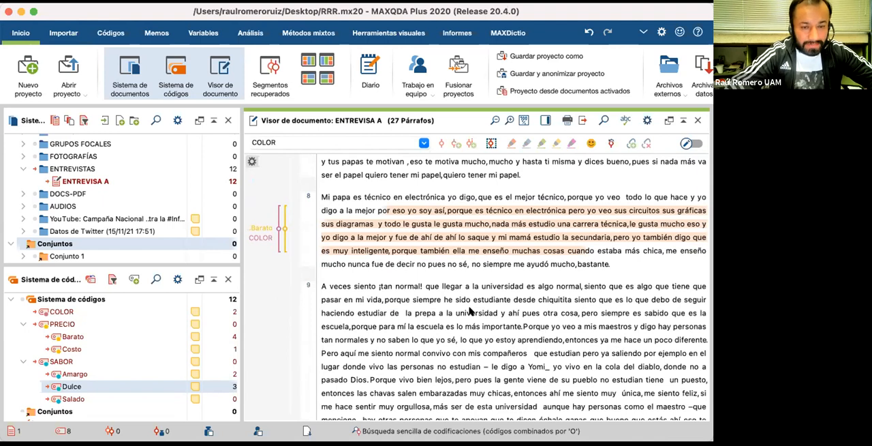
pyautogui.scroll(-2, 470, 311)
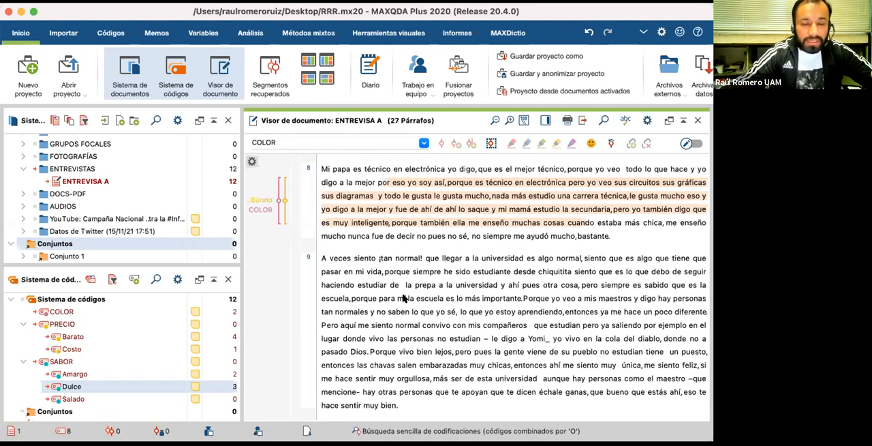
pyautogui.scroll(-1, 403, 299)
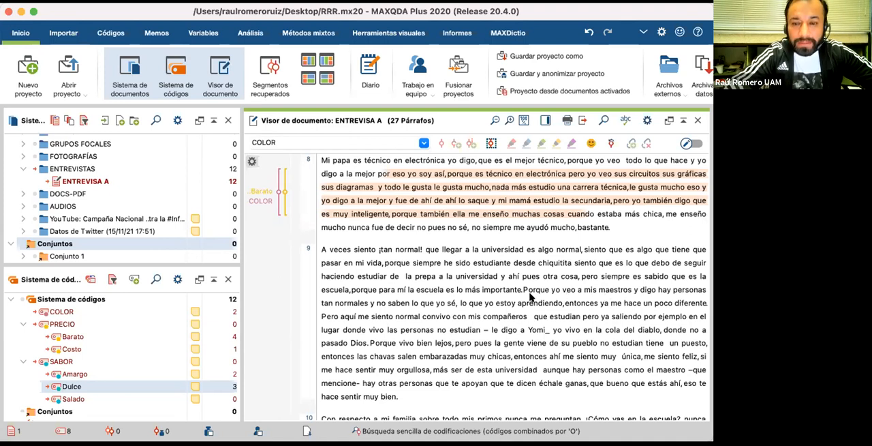
pyautogui.scroll(-1, 531, 296)
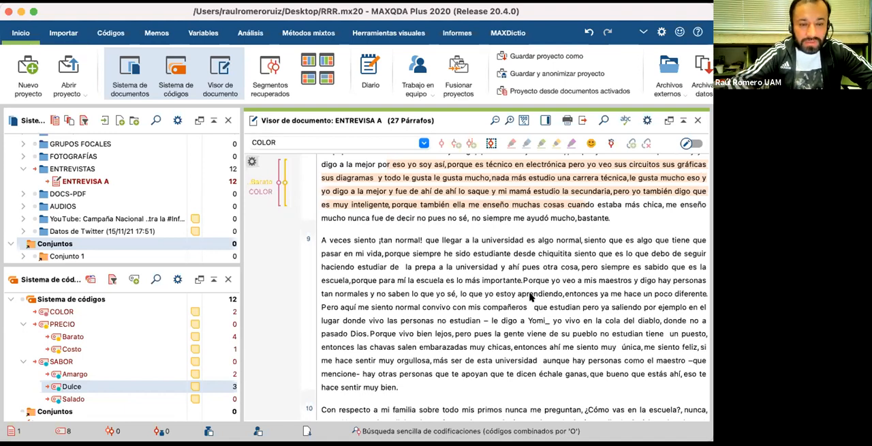
pyautogui.scroll(-1, 359, 289)
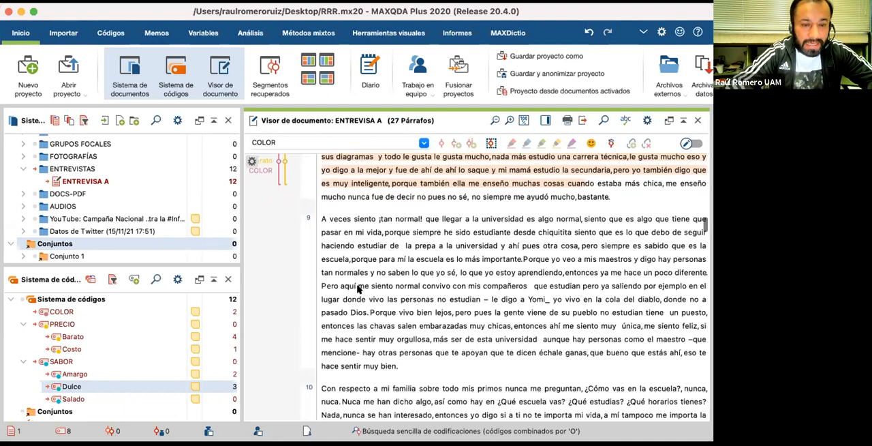
pyautogui.moveTo(346, 272); pyautogui.dragTo(484, 324)
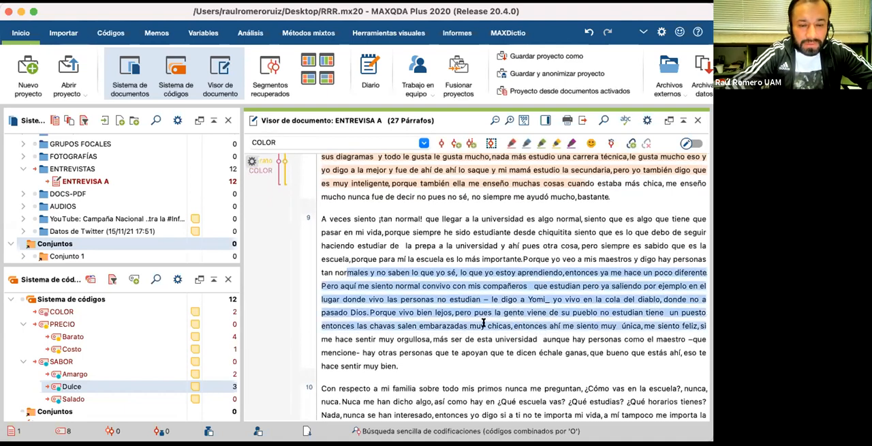
pyautogui.moveTo(432, 299); pyautogui.dragTo(133, 315)
pyautogui.moveTo(396, 296); pyautogui.dragTo(107, 333)
pyautogui.scroll(-3, 396, 307)
pyautogui.moveTo(393, 247); pyautogui.dragTo(110, 389)
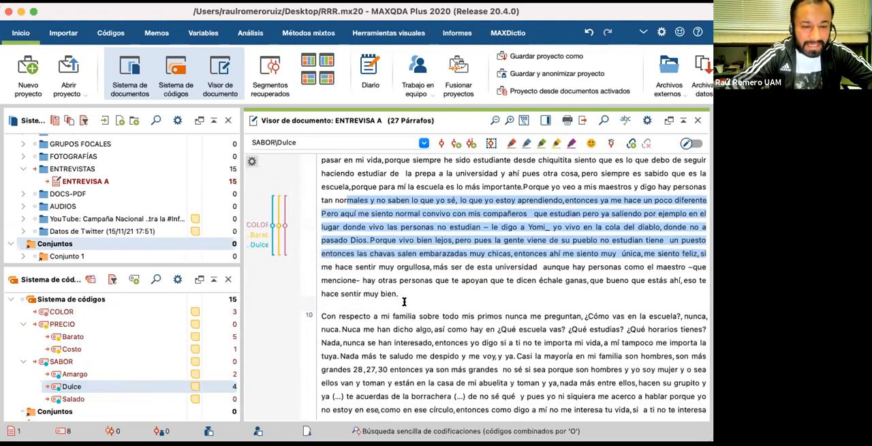
# Step: Code the whole of paragraph 10, from "Con respecto a mi familia" to "tampoco me interesa la tuya", with the COLOR code
pyautogui.scroll(-1, 404, 300)
pyautogui.rightClick(370, 233)
pyautogui.click(353, 292)
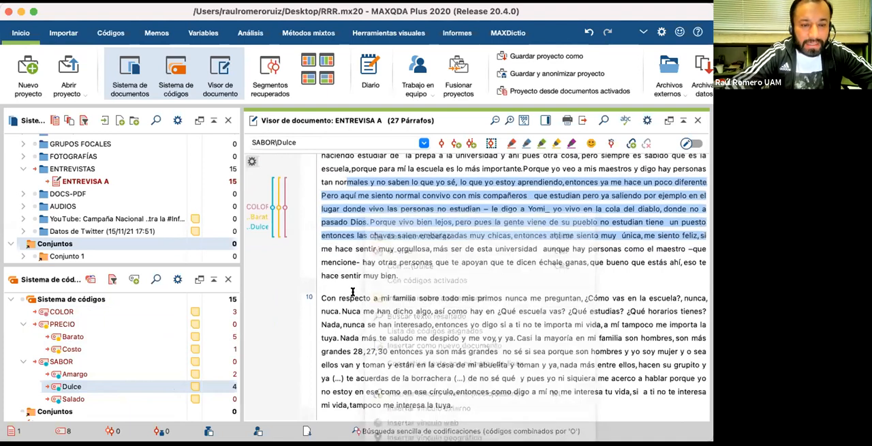
pyautogui.scroll(-1, 353, 292)
pyautogui.moveTo(321, 272); pyautogui.dragTo(473, 382)
pyautogui.moveTo(363, 280); pyautogui.dragTo(97, 311)
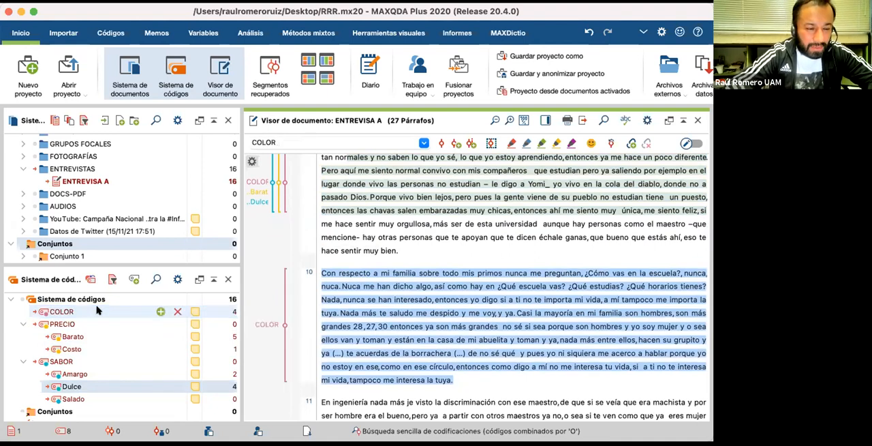
# Step: Code the paragraph 10 passage from "si a ti no te importa mi vida" to "yo soy mujer y o sea" with the Barato subcode
pyautogui.click(404, 286)
pyautogui.moveTo(397, 286); pyautogui.dragTo(125, 337)
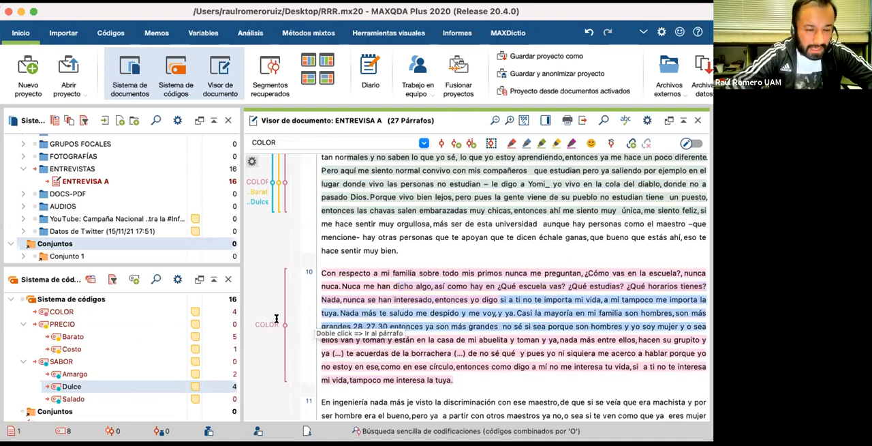
pyautogui.moveTo(147, 327); pyautogui.dragTo(138, 335)
pyautogui.scroll(-1, 407, 330)
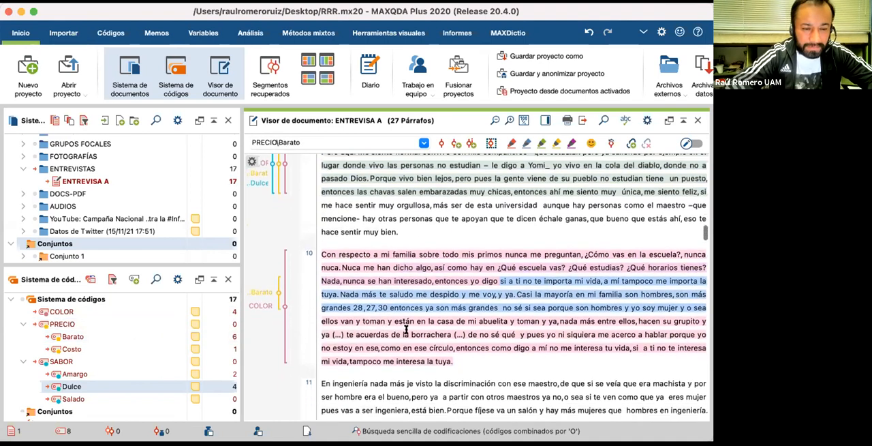
pyautogui.click(407, 330)
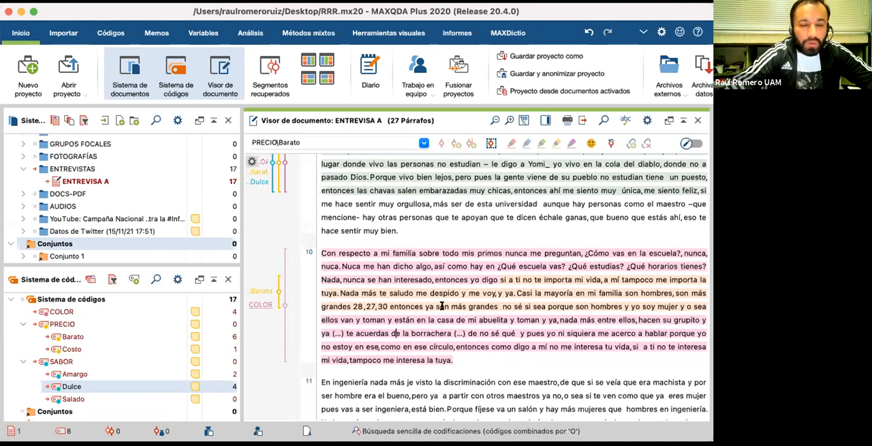
# Step: Code the paragraph 11 passage from "pues vas a ser ingeniera" to "me juntaba con puros" with the Barato subcode
pyautogui.scroll(-5, 381, 340)
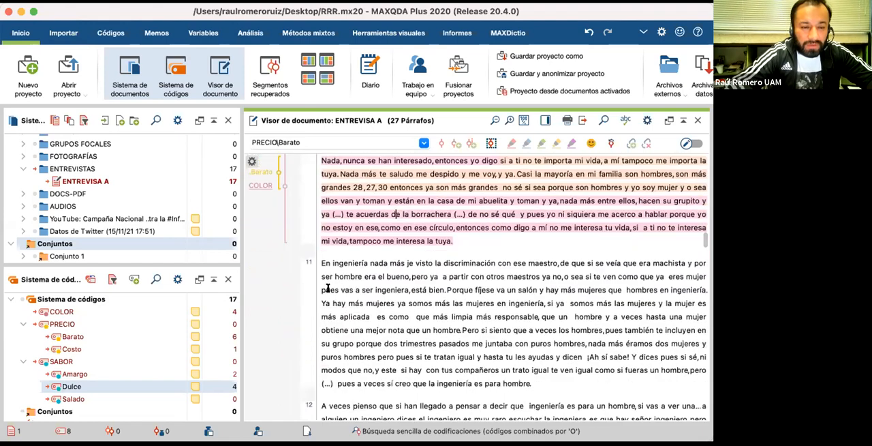
pyautogui.moveTo(323, 288); pyautogui.dragTo(533, 343)
pyautogui.moveTo(441, 315); pyautogui.dragTo(146, 337)
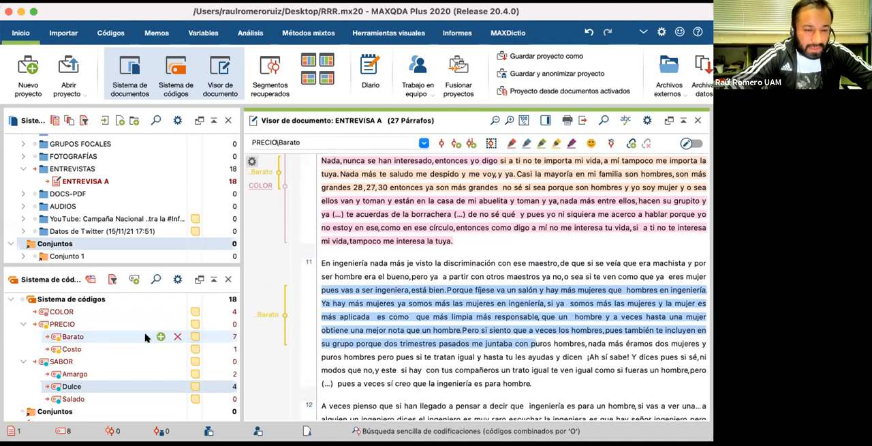
pyautogui.click(374, 357)
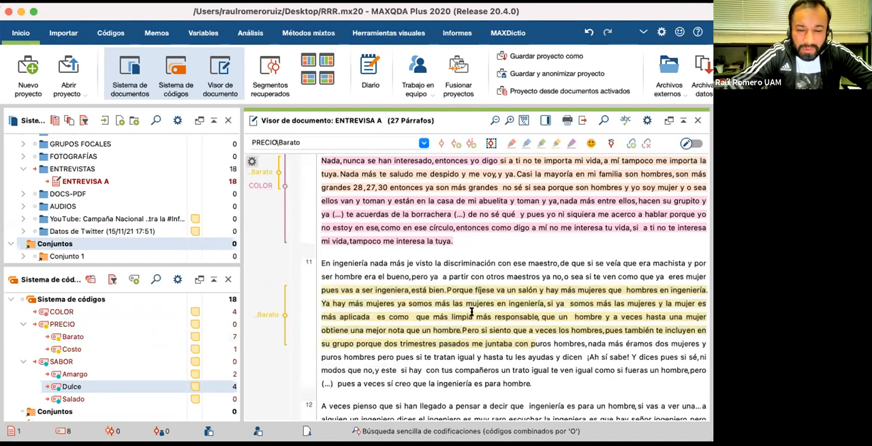
# Step: Code the overlapping paragraph 11 passage from "más responsable" to "la ingeniería es para hombre" with the COLOR code
pyautogui.moveTo(475, 316); pyautogui.dragTo(532, 383)
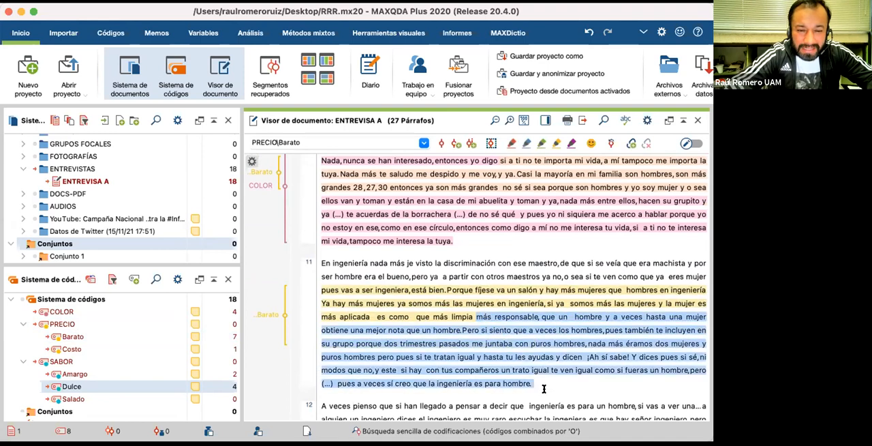
pyautogui.moveTo(243, 363); pyautogui.dragTo(139, 311)
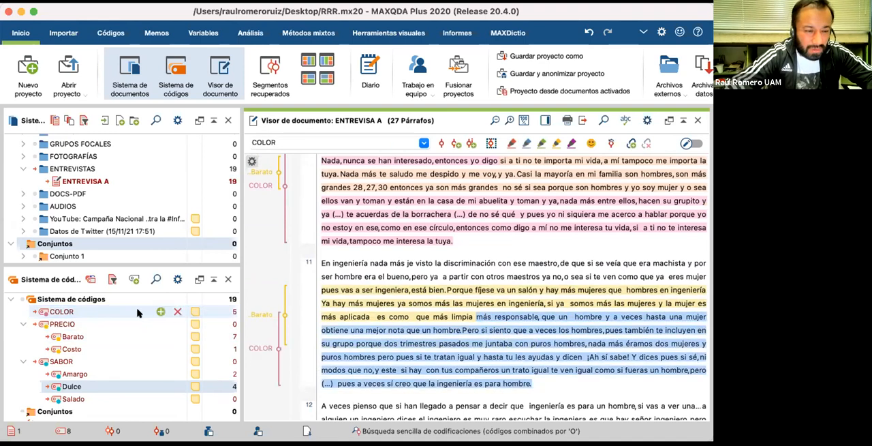
pyautogui.click(551, 383)
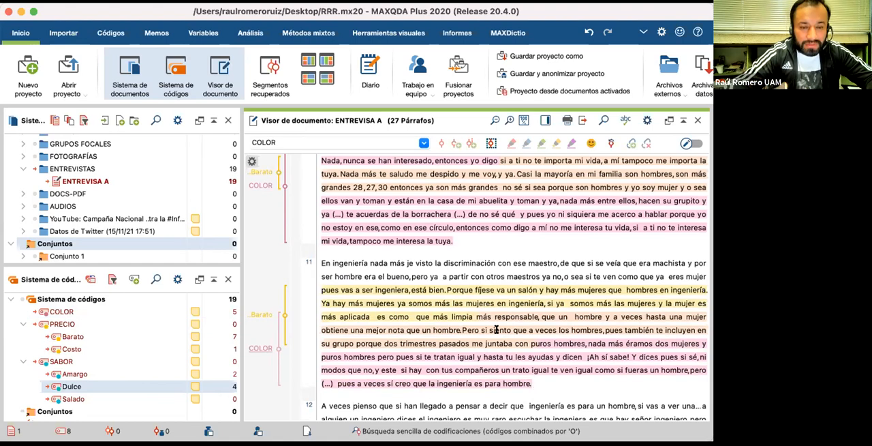
# Step: Review the coloured codings back up to the interview's first paragraphs, and collapse the ENTREVISTAS folder in the document list
pyautogui.scroll(-3, 496, 329)
pyautogui.scroll(-4, 497, 329)
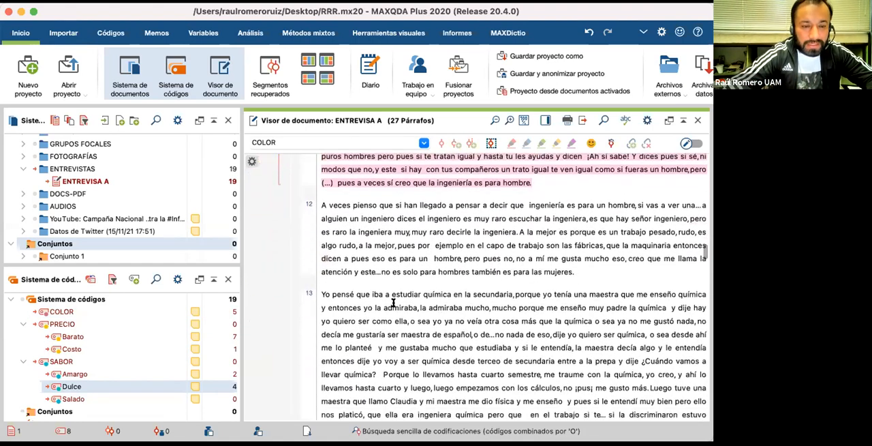
pyautogui.scroll(10, 393, 302)
pyautogui.scroll(15, 393, 302)
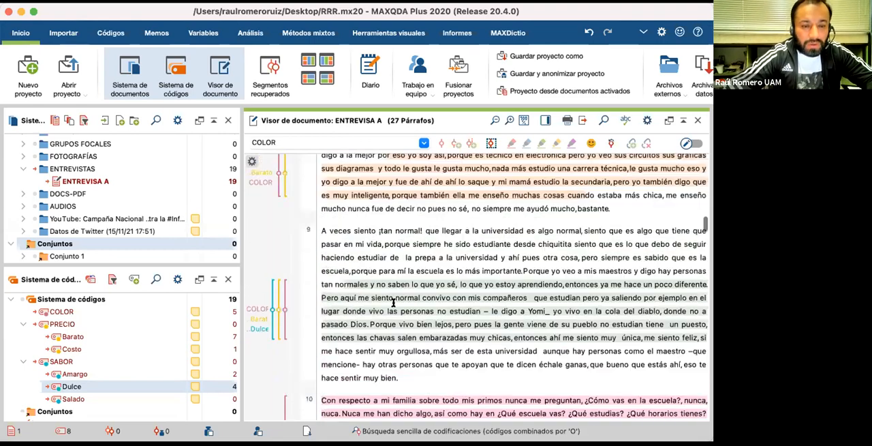
pyautogui.scroll(8, 394, 302)
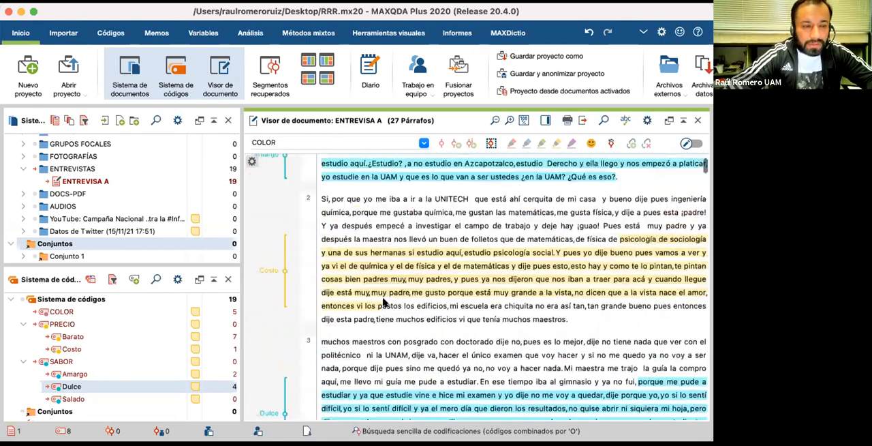
pyautogui.click(22, 169)
pyautogui.scroll(3, 49, 172)
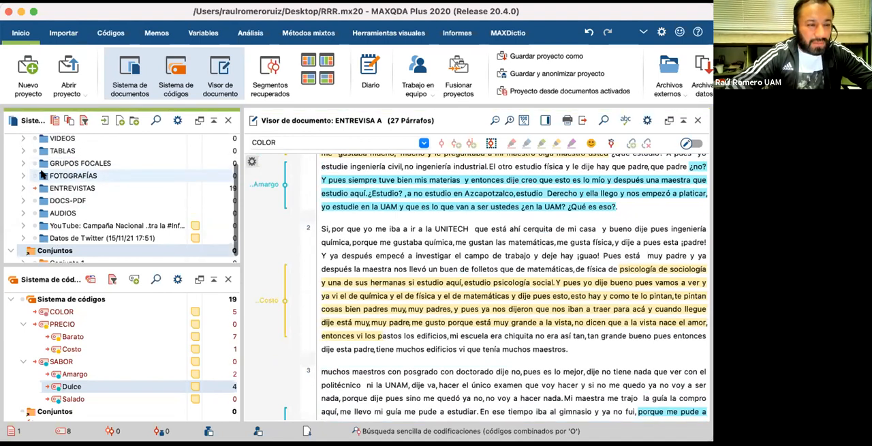
pyautogui.scroll(-3, 55, 177)
pyautogui.scroll(1, 58, 181)
pyautogui.scroll(3, 57, 178)
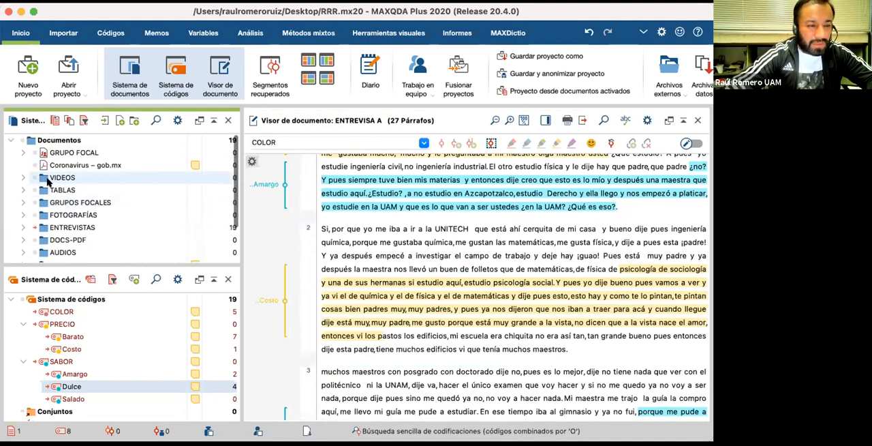
# Step: Expand the FOTOGRAFÍAS folder in the document list and open the photo cu1
pyautogui.scroll(-2, 31, 180)
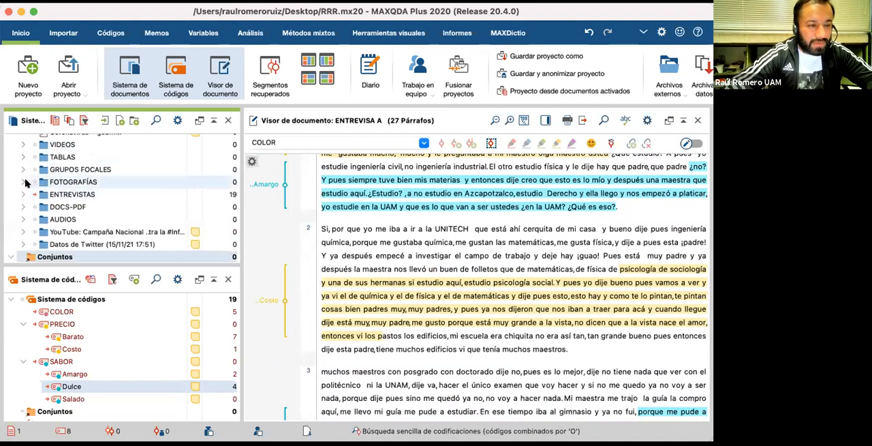
pyautogui.click(24, 182)
pyautogui.doubleClick(66, 195)
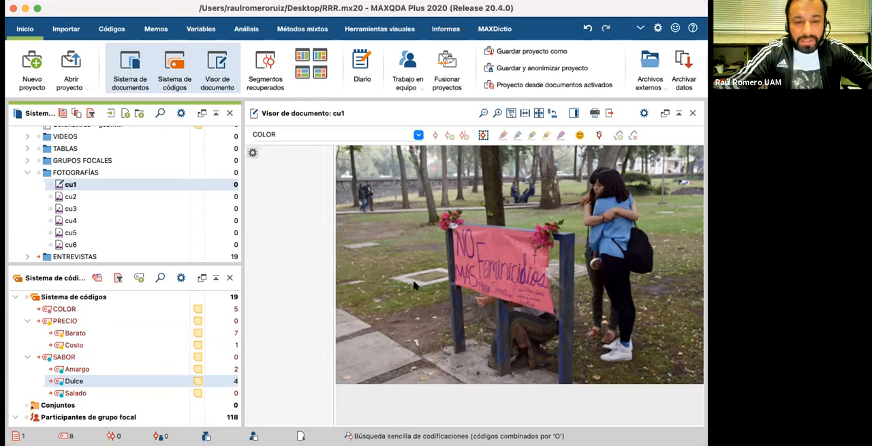
pyautogui.moveTo(347, 239); pyautogui.dragTo(378, 246)
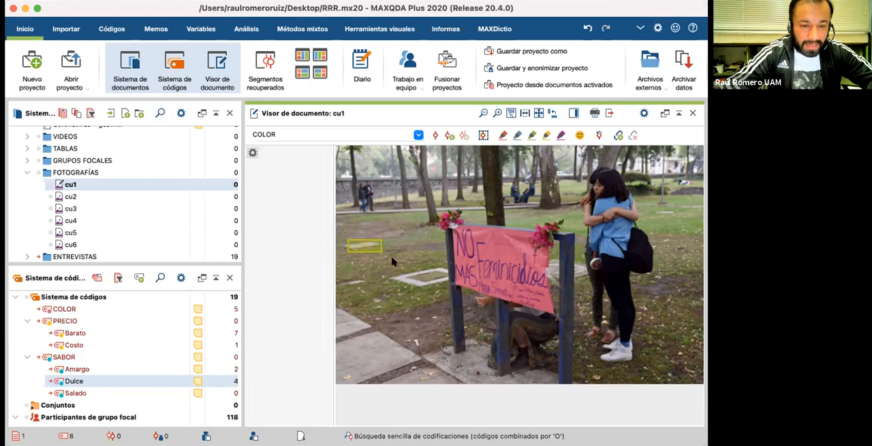
pyautogui.click(378, 265)
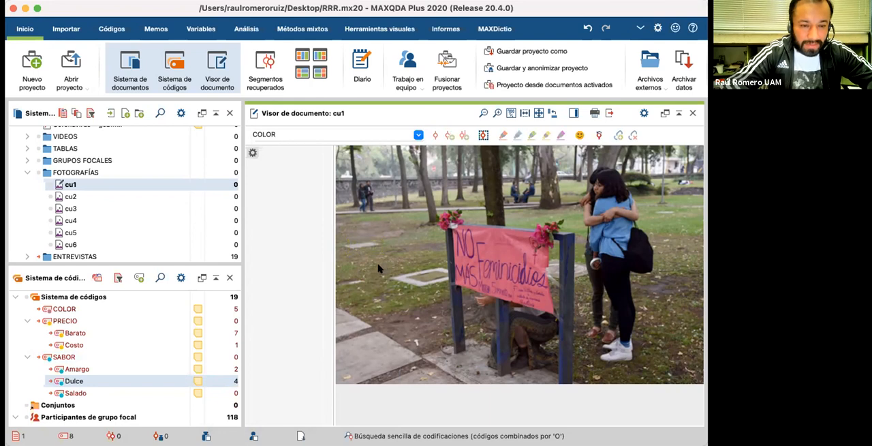
pyautogui.moveTo(427, 163); pyautogui.dragTo(440, 175)
pyautogui.click(432, 182)
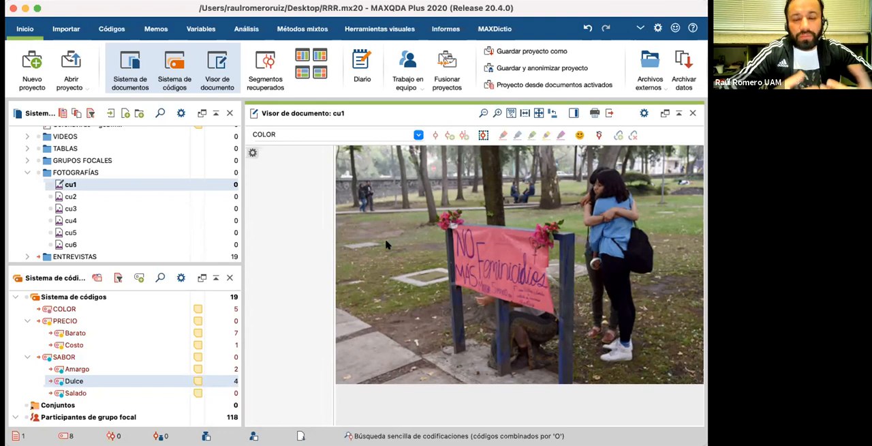
# Step: Mark the area around the pink protest banner in cu1 and code it with PRECIO
pyautogui.moveTo(438, 213); pyautogui.dragTo(569, 315)
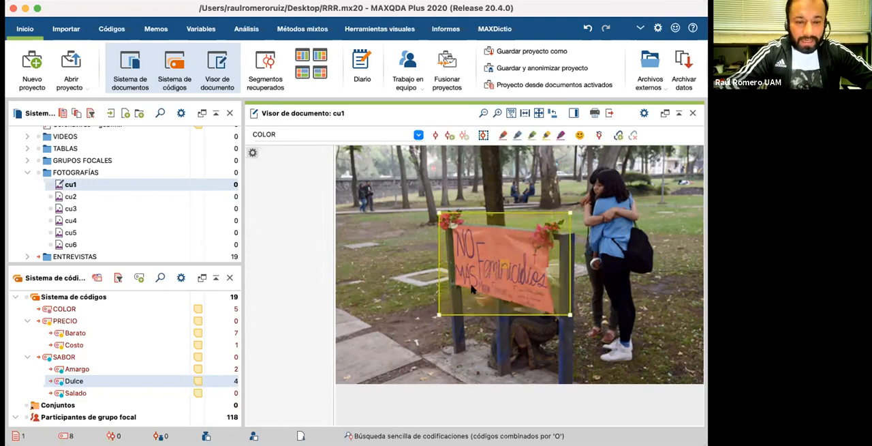
pyautogui.moveTo(479, 279); pyautogui.dragTo(130, 319)
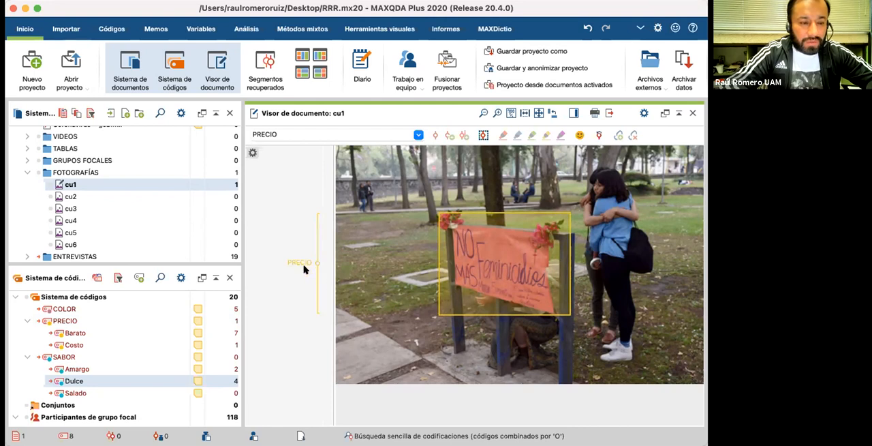
pyautogui.moveTo(304, 269)
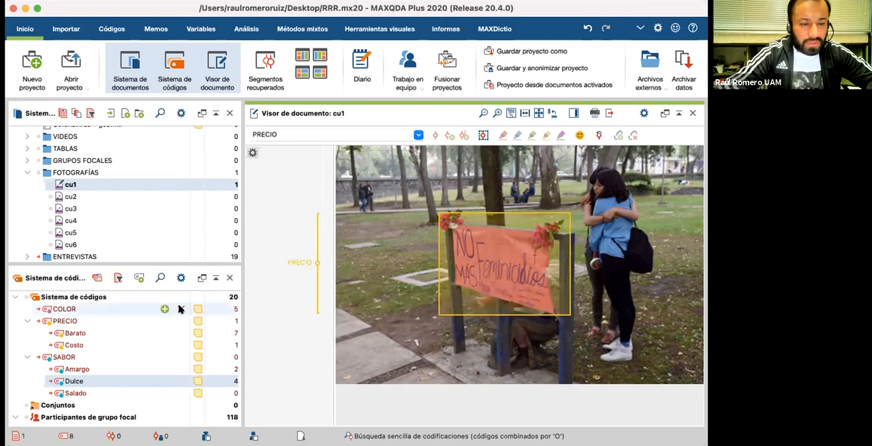
# Step: Code the same banner area in cu1 with the Amargo and Salado subcodes as well
pyautogui.click(74, 369)
pyautogui.moveTo(297, 269)
pyautogui.mouseDown()
pyautogui.moveTo(316, 262)
pyautogui.moveTo(300, 260)
pyautogui.mouseUp()
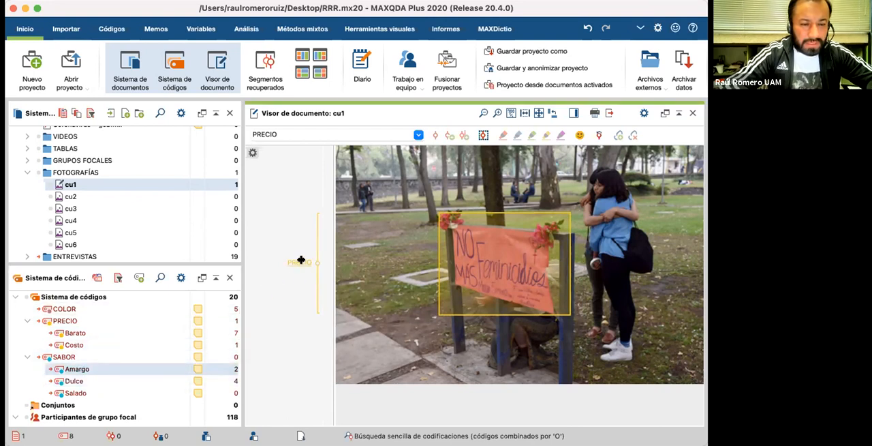
pyautogui.click(307, 263)
pyautogui.moveTo(189, 334); pyautogui.dragTo(124, 369)
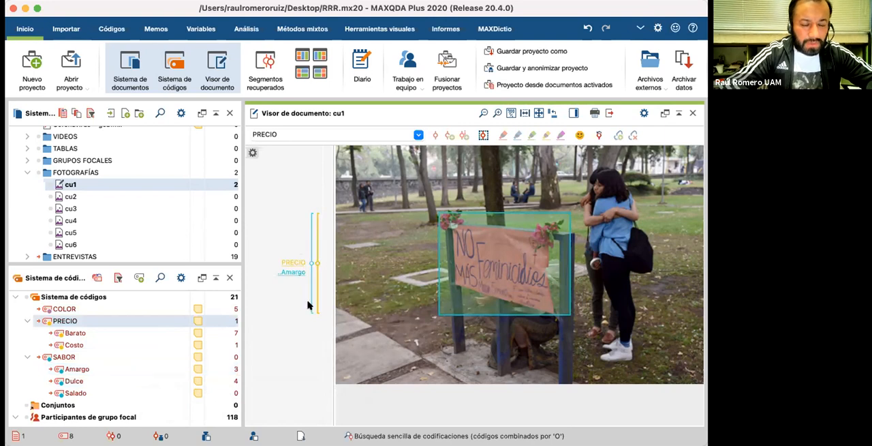
pyautogui.moveTo(310, 267); pyautogui.dragTo(116, 394)
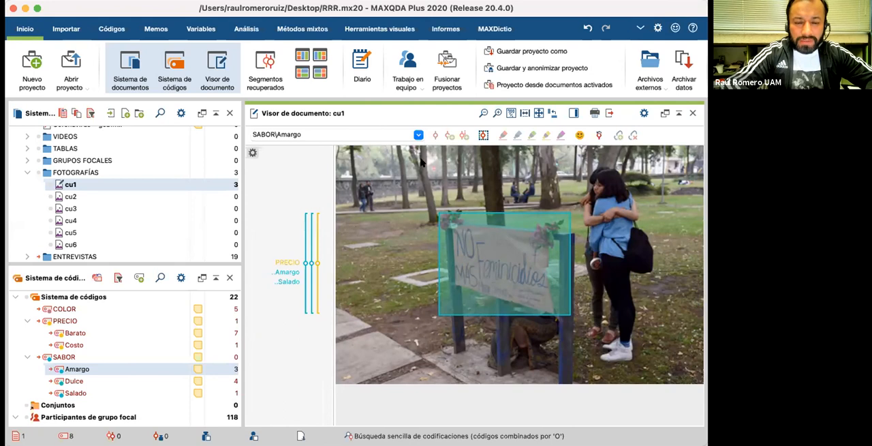
# Step: Mark a larger area of cu1 covering the banner and the embracing women, and code it with Barato and COLOR
pyautogui.moveTo(409, 156); pyautogui.dragTo(694, 373)
pyautogui.moveTo(457, 362); pyautogui.dragTo(135, 332)
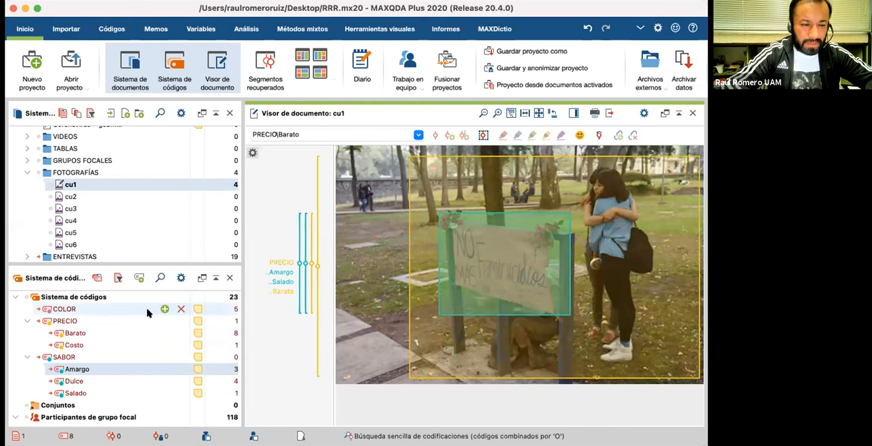
pyautogui.moveTo(317, 307); pyautogui.dragTo(78, 311)
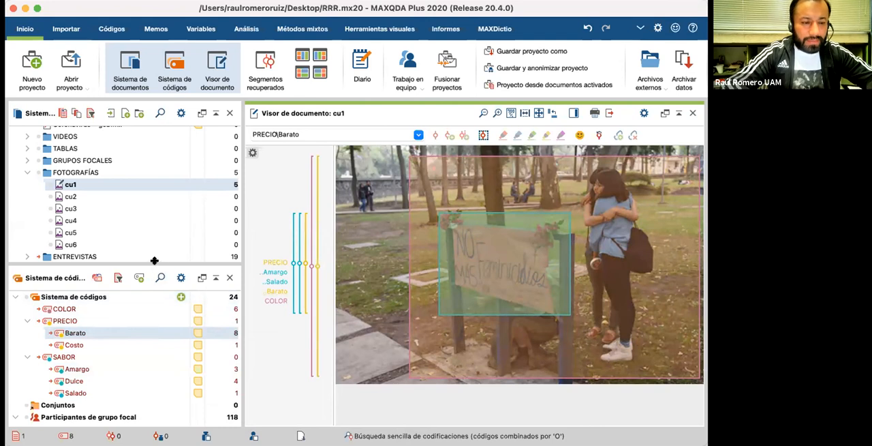
# Step: In photo cu2, code nearly the whole image with Costo and Dulce, and the area around the handwritten placard with COLOR
pyautogui.moveTo(155, 265); pyautogui.dragTo(150, 233)
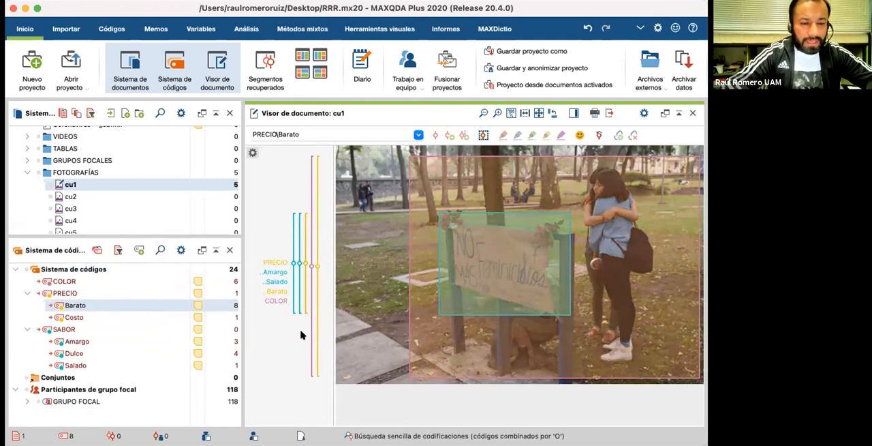
pyautogui.click(87, 198)
pyautogui.doubleClick(87, 198)
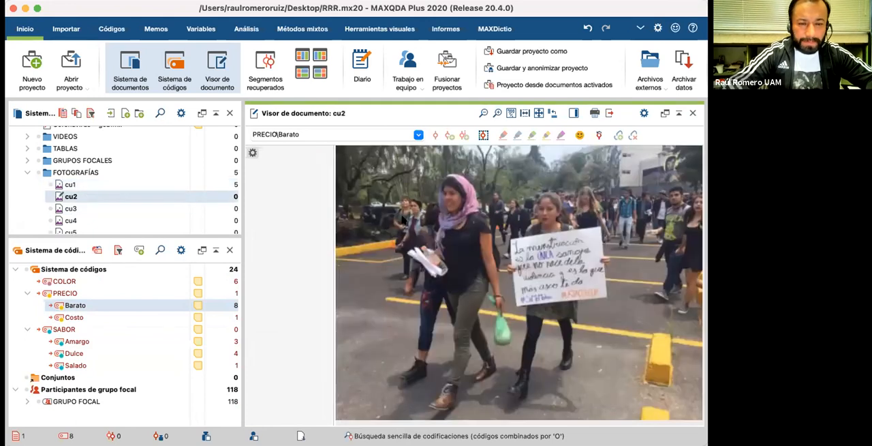
pyautogui.moveTo(365, 167); pyautogui.dragTo(693, 411)
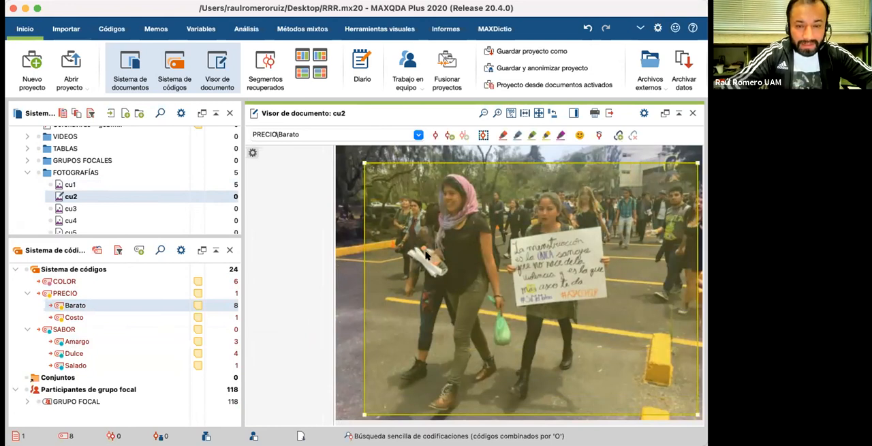
pyautogui.moveTo(198, 308); pyautogui.dragTo(133, 318)
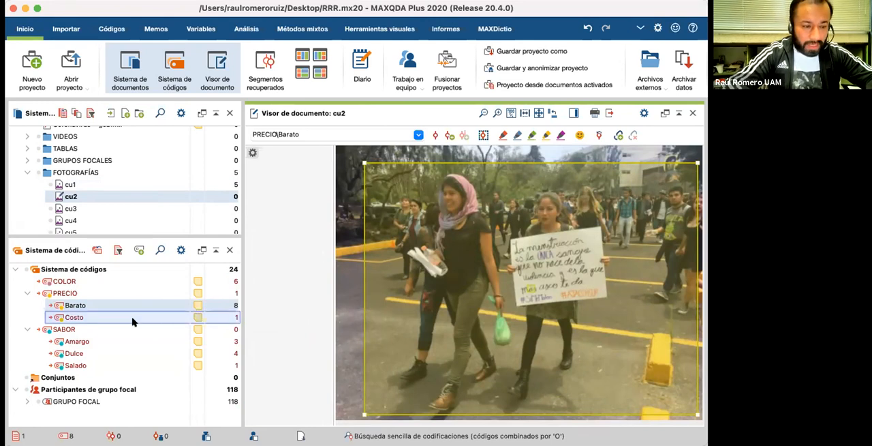
pyautogui.moveTo(316, 305); pyautogui.dragTo(111, 354)
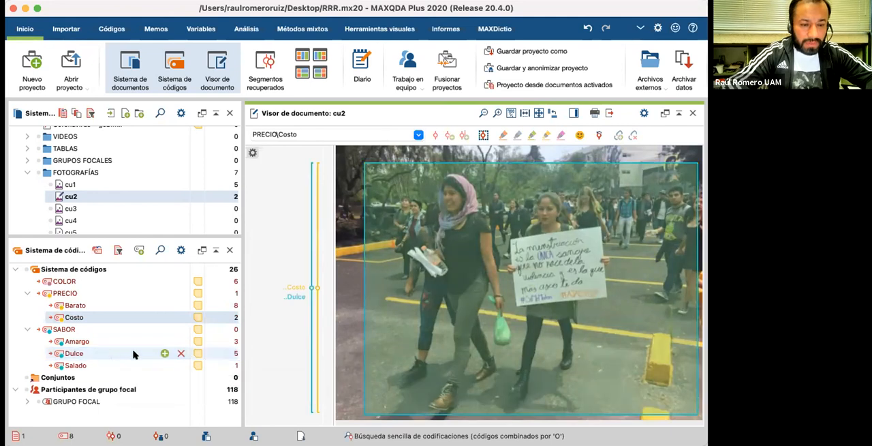
pyautogui.moveTo(505, 218); pyautogui.dragTo(627, 323)
pyautogui.moveTo(569, 300); pyautogui.dragTo(151, 282)
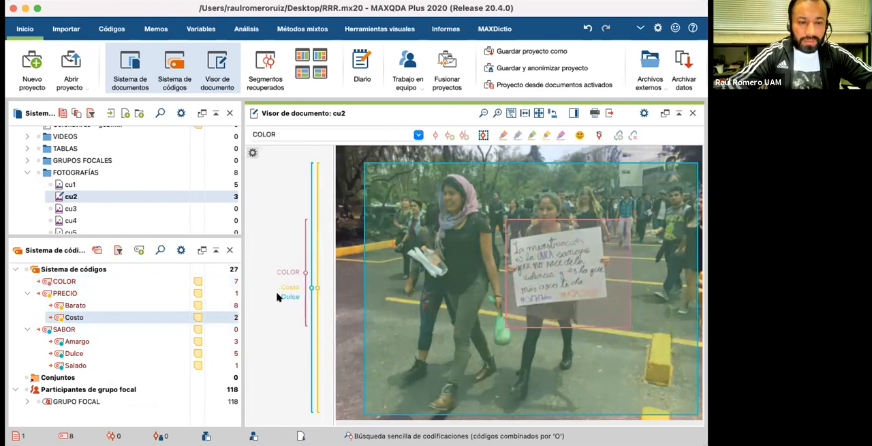
# Step: In photo cu3, code the row of people holding hands with Amargo and the area around the red building with COLOR
pyautogui.doubleClick(77, 208)
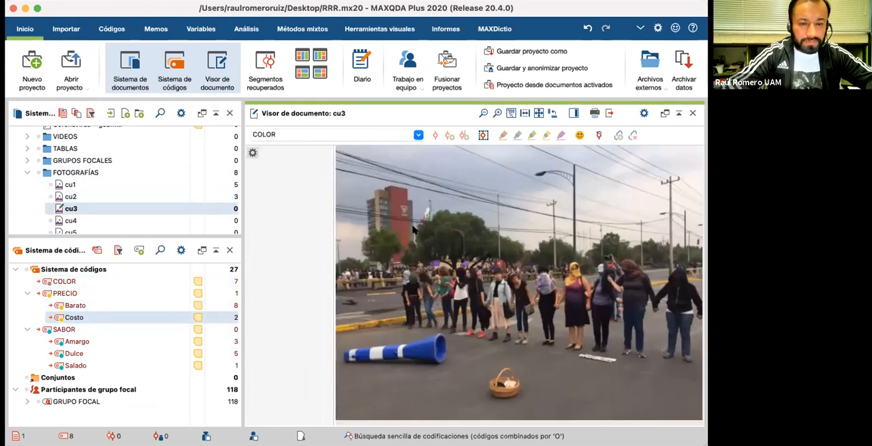
pyautogui.moveTo(373, 253); pyautogui.dragTo(701, 365)
pyautogui.moveTo(481, 317); pyautogui.dragTo(137, 343)
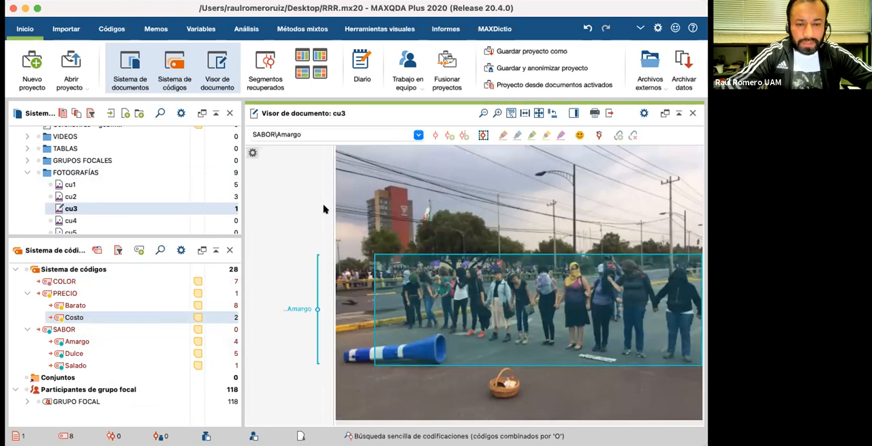
pyautogui.moveTo(358, 168); pyautogui.dragTo(471, 321)
pyautogui.moveTo(407, 230); pyautogui.dragTo(114, 285)
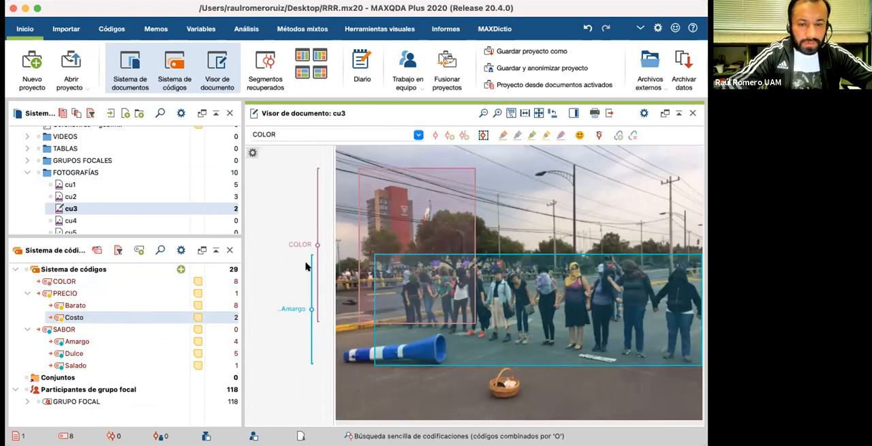
# Step: In photo cu4, code the area around the giant letter n with Amargo and the area around the giant E with Barato
pyautogui.click(84, 221)
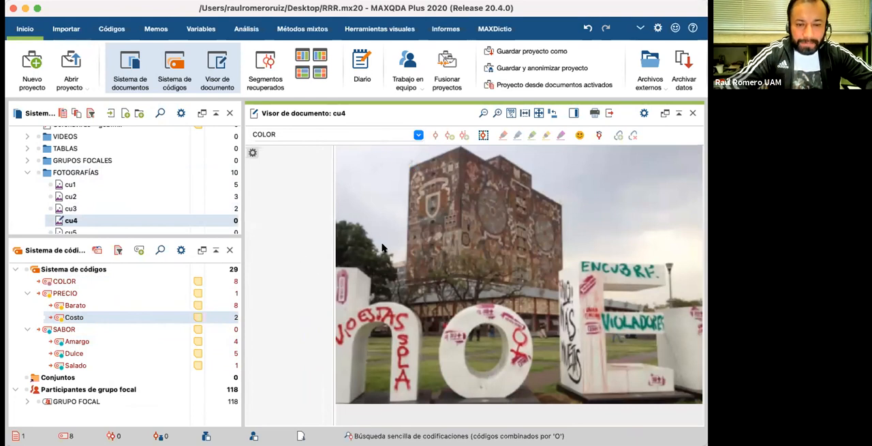
pyautogui.moveTo(336, 251); pyautogui.dragTo(432, 415)
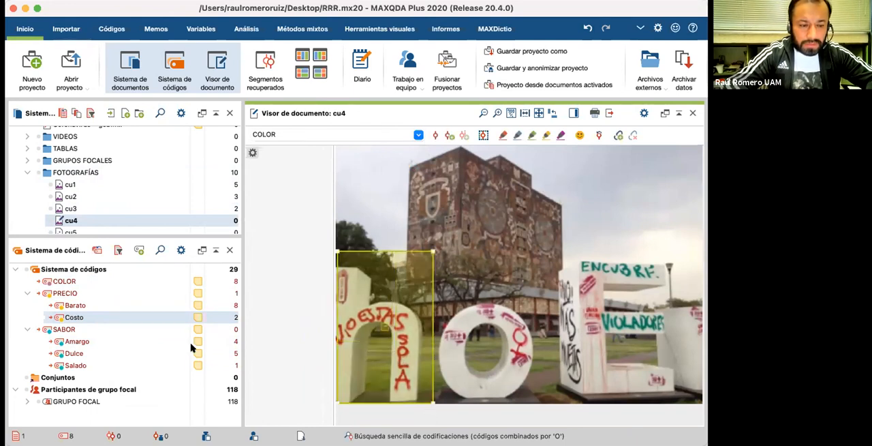
pyautogui.moveTo(141, 343)
pyautogui.mouseDown()
pyautogui.moveTo(540, 249)
pyautogui.moveTo(689, 371)
pyautogui.moveTo(702, 402)
pyautogui.mouseUp()
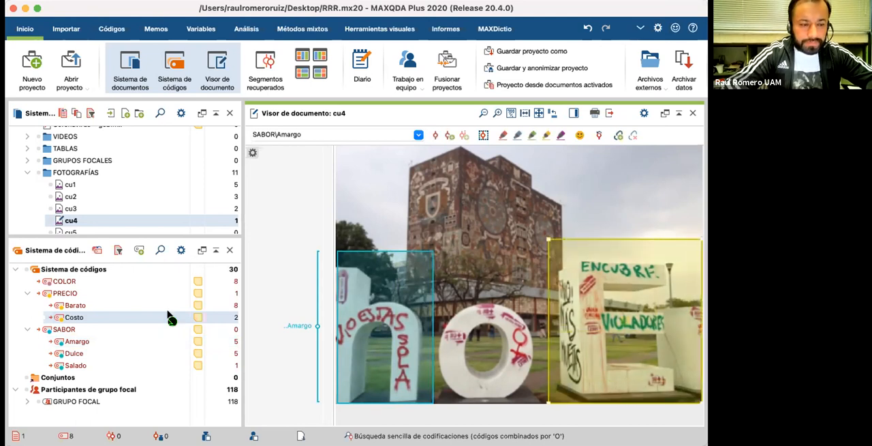
pyautogui.click(117, 306)
pyautogui.moveTo(118, 306); pyautogui.dragTo(614, 321)
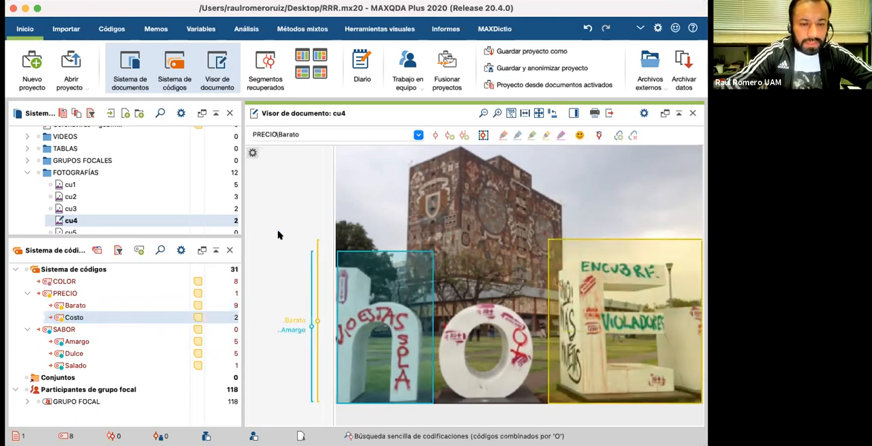
# Step: Mark the whole image of cu4 and code it with both COLOR and Amargo
pyautogui.moveTo(336, 145)
pyautogui.mouseDown()
pyautogui.moveTo(511, 247)
pyautogui.moveTo(682, 411)
pyautogui.moveTo(702, 398)
pyautogui.mouseUp()
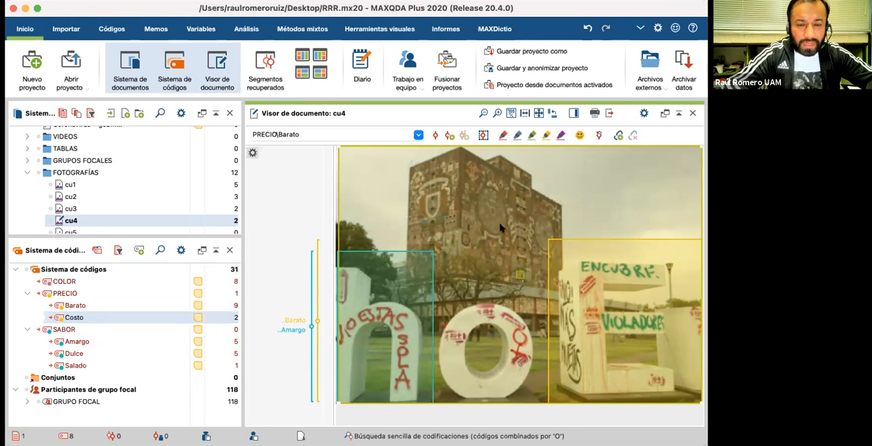
pyautogui.moveTo(232, 267); pyautogui.dragTo(119, 281)
pyautogui.moveTo(315, 237); pyautogui.dragTo(126, 342)
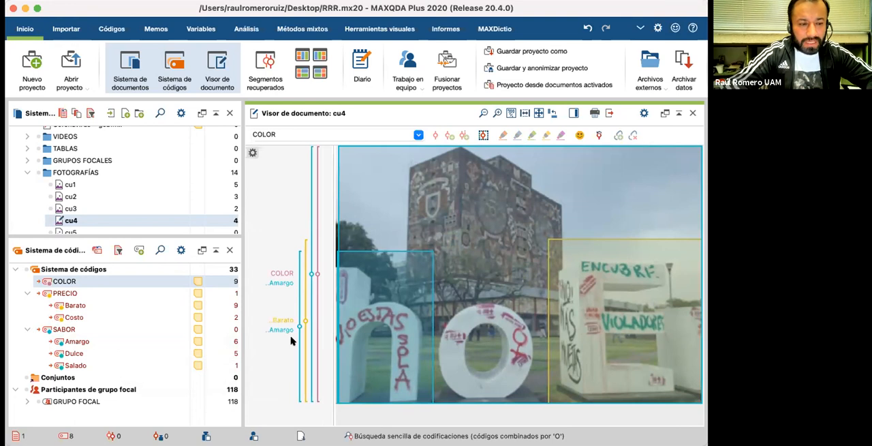
# Step: Widen the document and code lists and rename the Costo subcode of PRECIO as Costoso
pyautogui.scroll(-3, 75, 193)
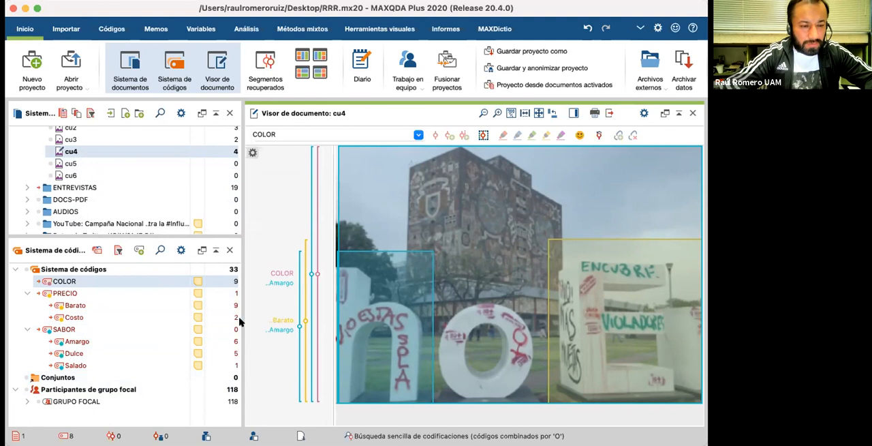
pyautogui.moveTo(239, 284); pyautogui.dragTo(268, 285)
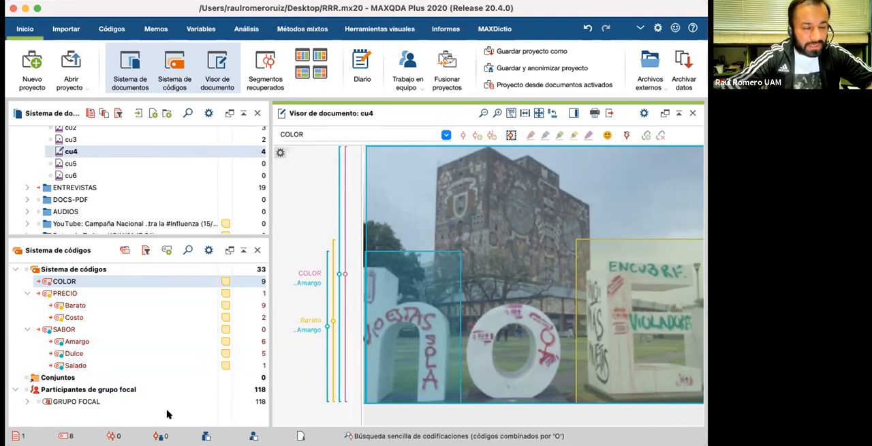
pyautogui.click(78, 319)
pyautogui.doubleClick(78, 319)
pyautogui.click(80, 317)
pyautogui.write('so')
pyautogui.click(104, 413)
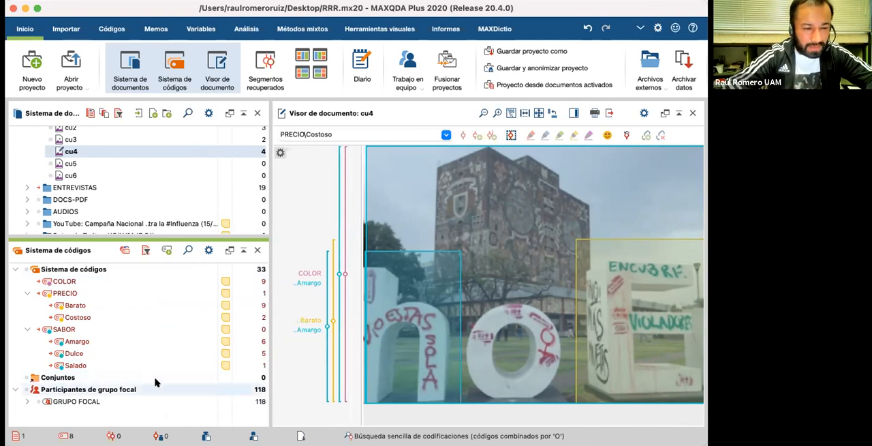
# Step: Narrow the document and code lists, look at the coded segments of PRECIO, and reopen photo cu3
pyautogui.moveTo(244, 314); pyautogui.dragTo(197, 319)
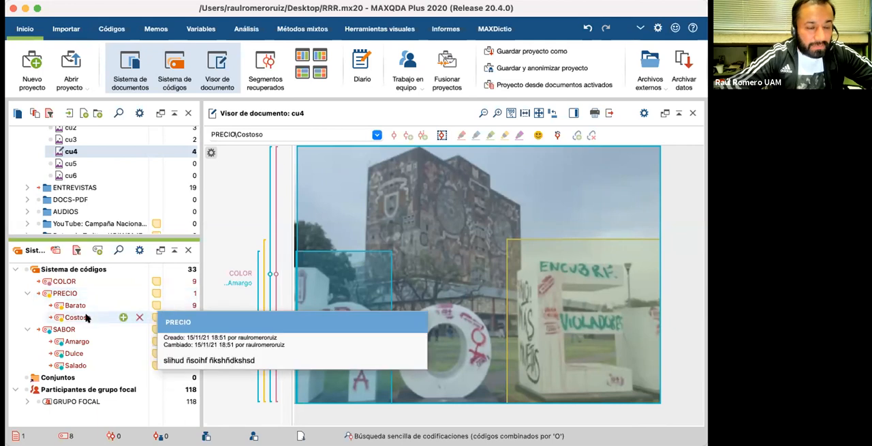
pyautogui.doubleClick(193, 294)
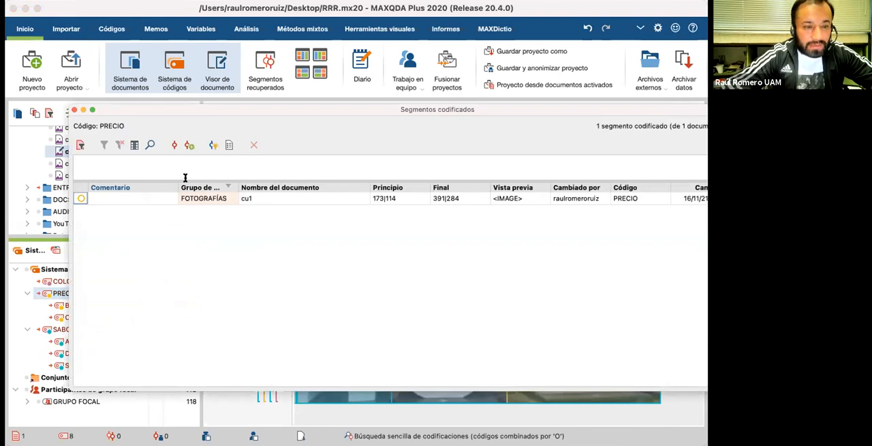
pyautogui.click(74, 109)
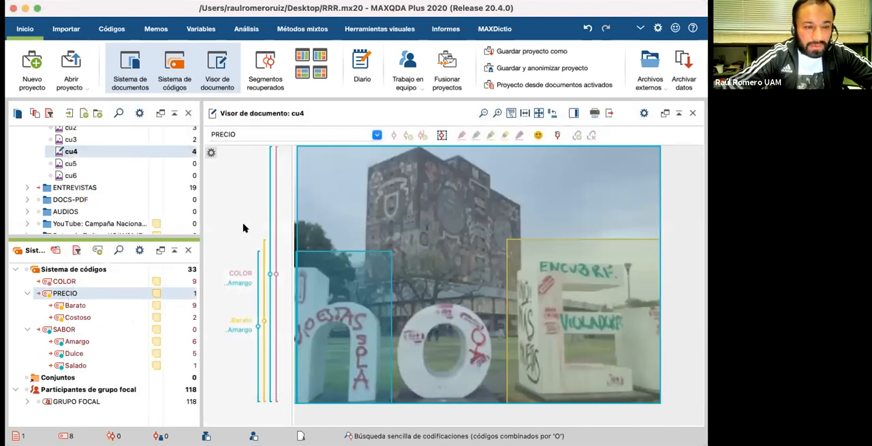
pyautogui.doubleClick(71, 140)
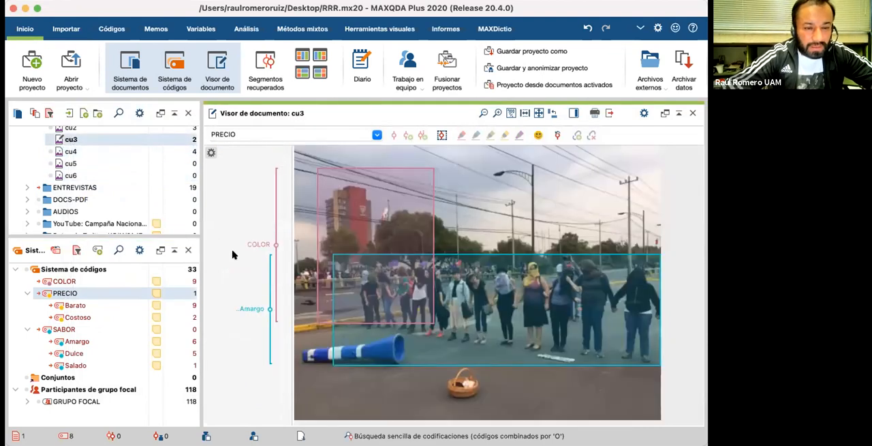
# Step: Open photo cu1 and delete the PRECIO coding from the area around the protest sign, keeping its other codings
pyautogui.scroll(3, 96, 167)
pyautogui.doubleClick(96, 163)
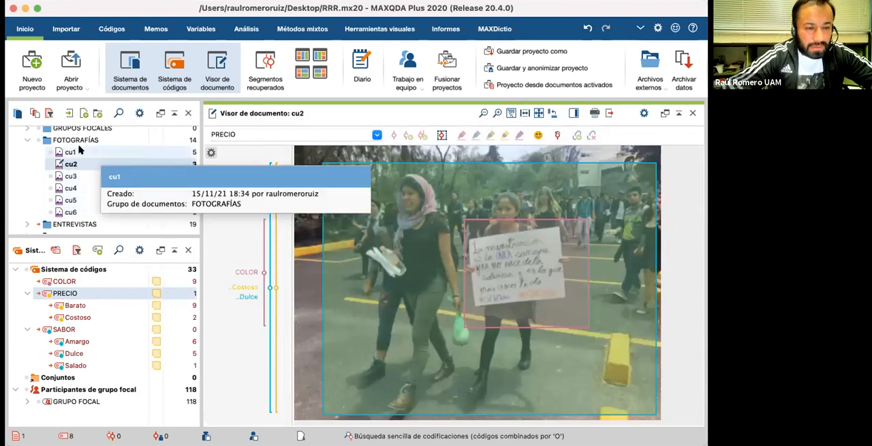
pyautogui.doubleClick(70, 151)
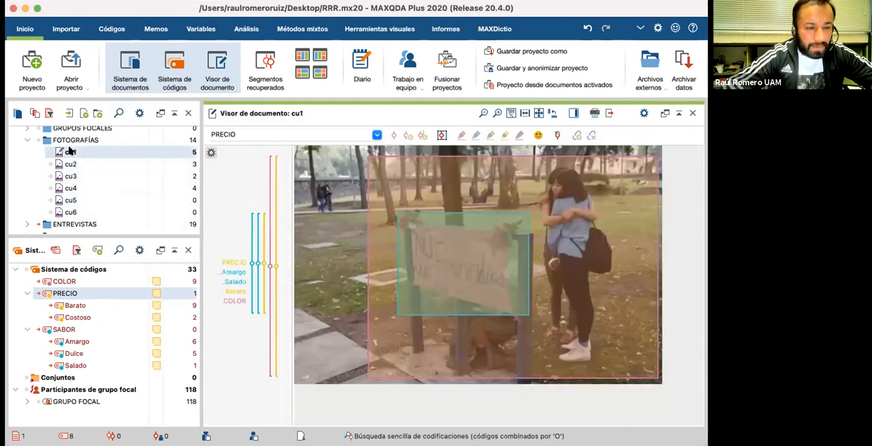
pyautogui.rightClick(238, 262)
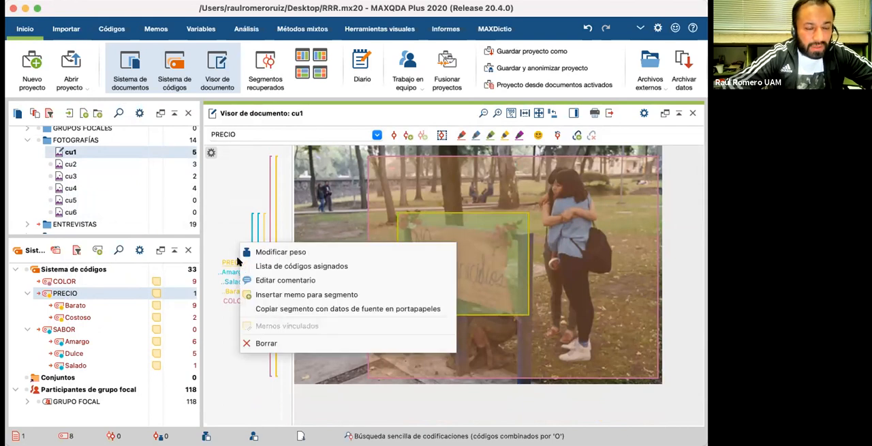
pyautogui.click(264, 343)
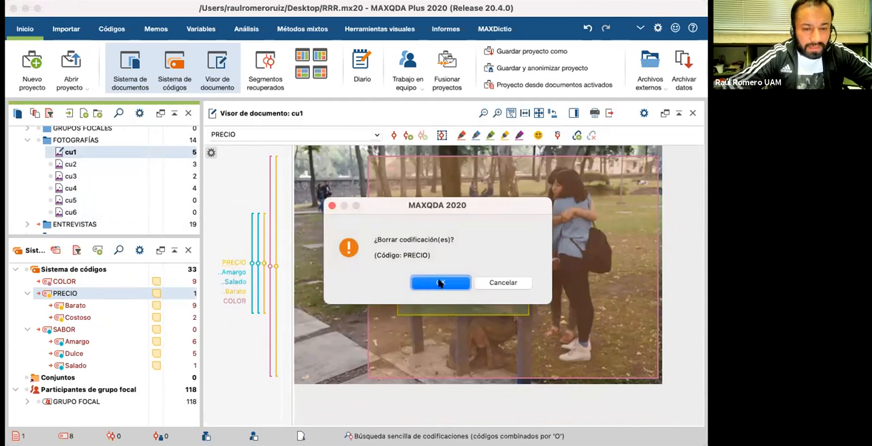
pyautogui.click(440, 282)
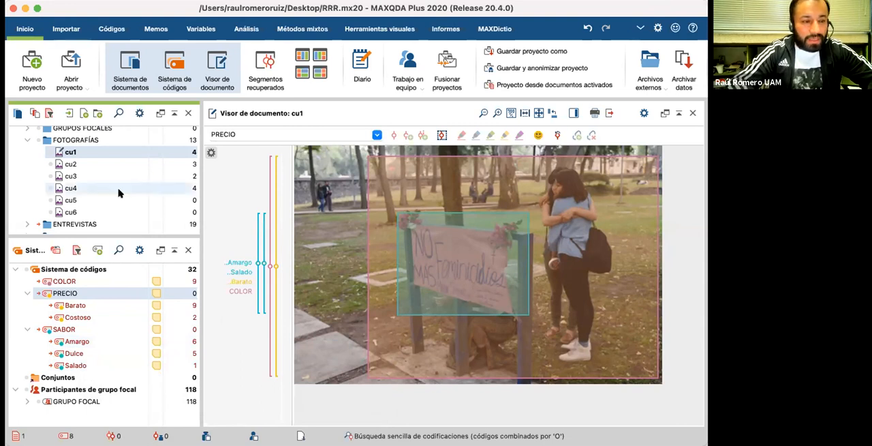
# Step: Collapse the FOTOGRAFÍAS group, expand DOCS-PDF in the document list and open the DPC-PDF document
pyautogui.scroll(1, 89, 187)
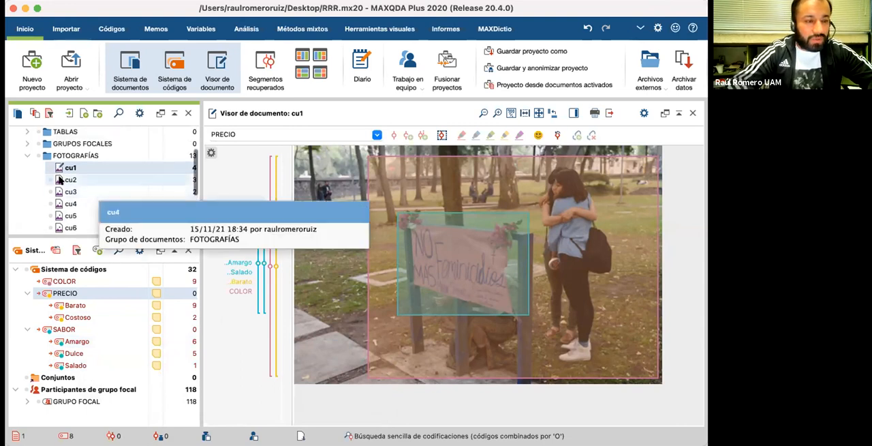
pyautogui.click(28, 156)
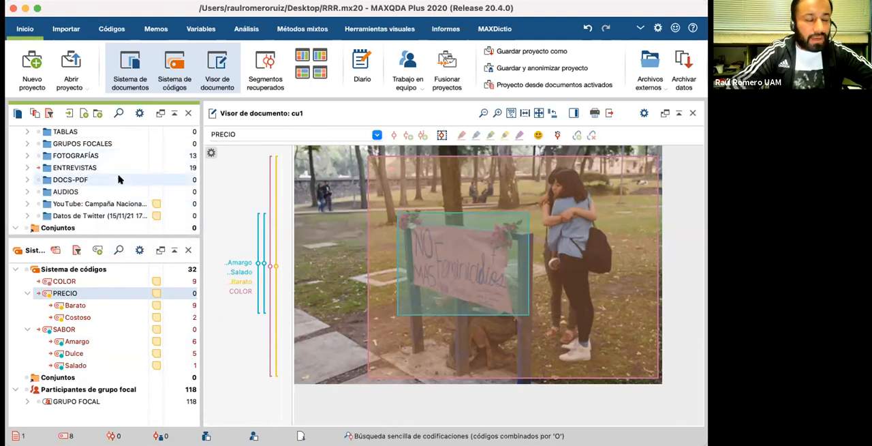
pyautogui.scroll(1, 118, 179)
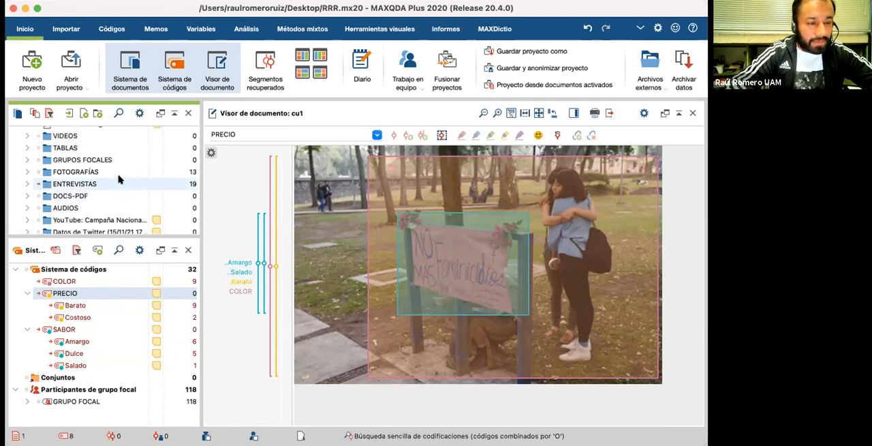
pyautogui.scroll(1, 118, 179)
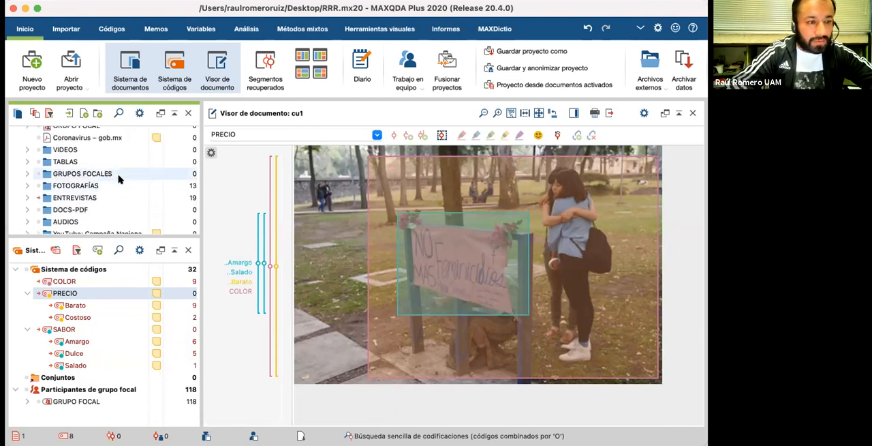
pyautogui.scroll(-3, 119, 179)
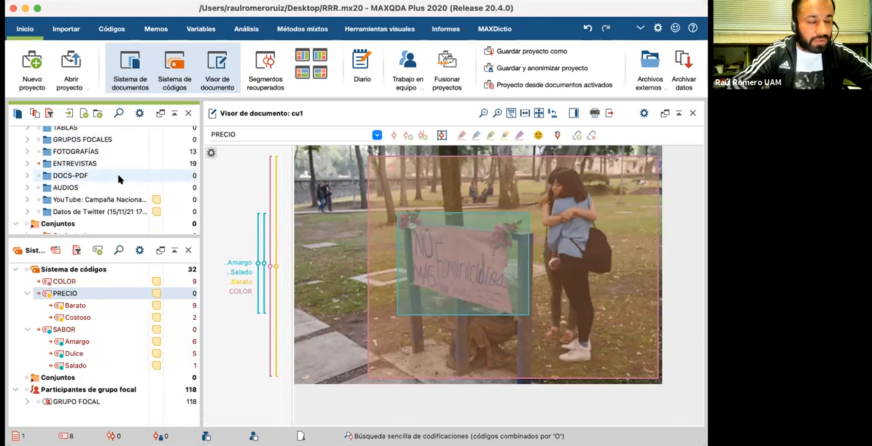
pyautogui.scroll(3, 85, 178)
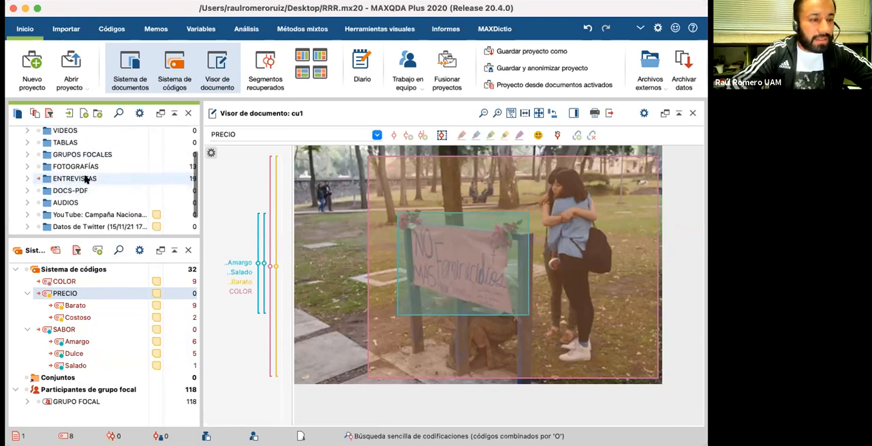
pyautogui.scroll(2, 85, 179)
pyautogui.scroll(-2, 85, 178)
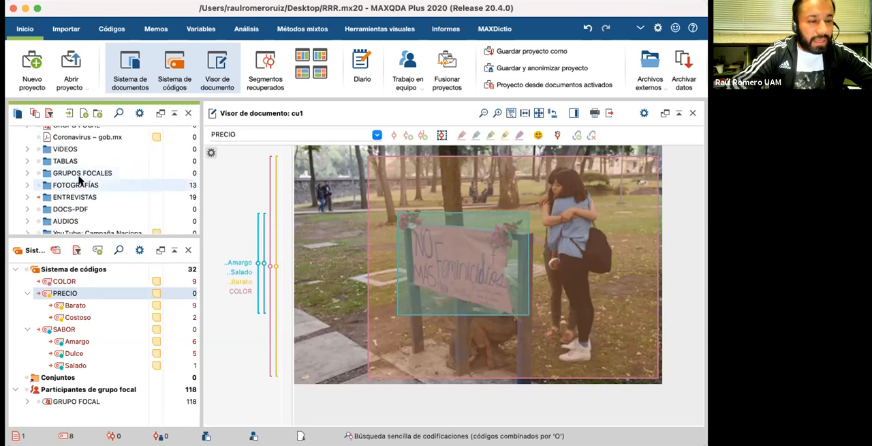
pyautogui.scroll(-3, 81, 179)
pyautogui.click(28, 177)
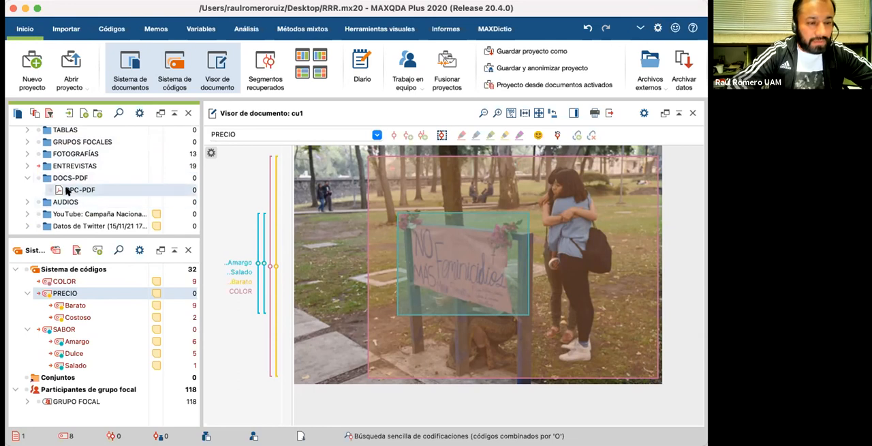
pyautogui.doubleClick(132, 191)
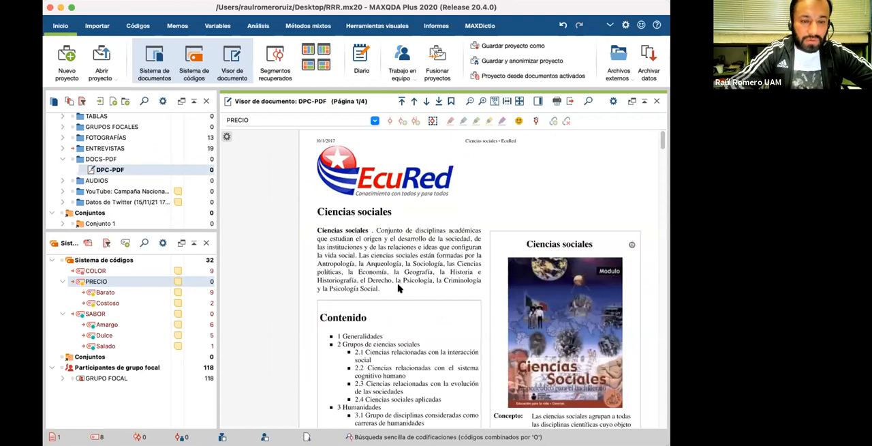
# Step: Code the opening definition of Ciencias sociales, starting at "Conjunto de disciplinas académicas", with both Costoso and Amargo
pyautogui.scroll(-3, 399, 288)
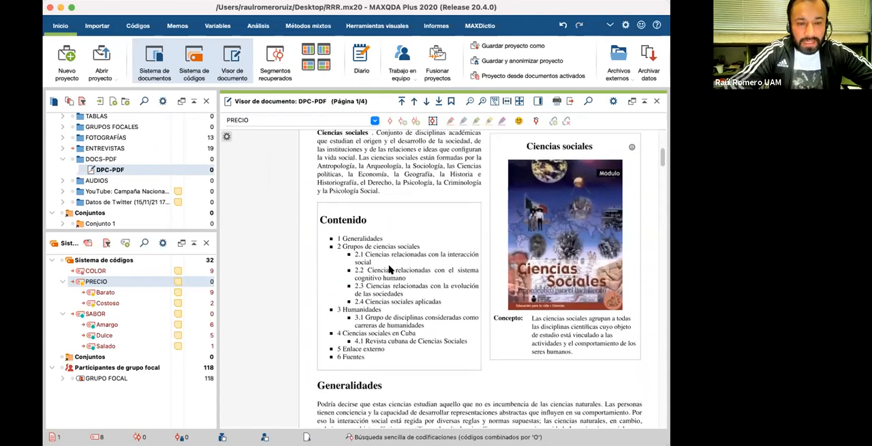
pyautogui.scroll(3, 368, 247)
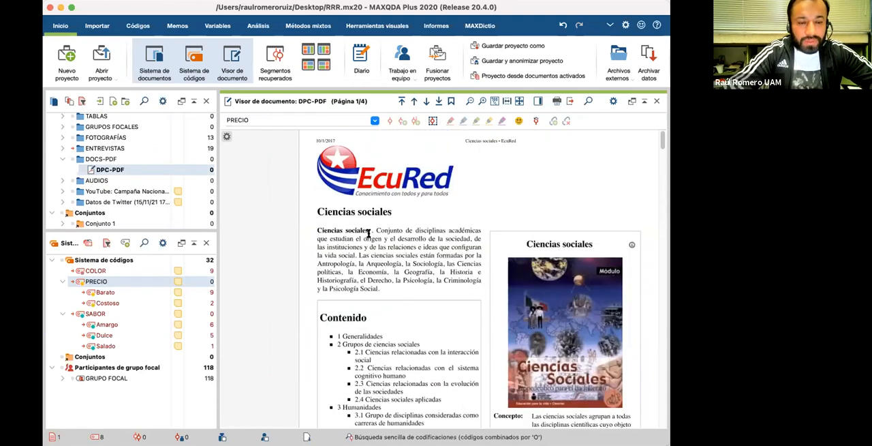
pyautogui.moveTo(374, 231)
pyautogui.mouseDown()
pyautogui.moveTo(419, 256)
pyautogui.moveTo(451, 256)
pyautogui.moveTo(152, 305)
pyautogui.moveTo(263, 269)
pyautogui.mouseUp()
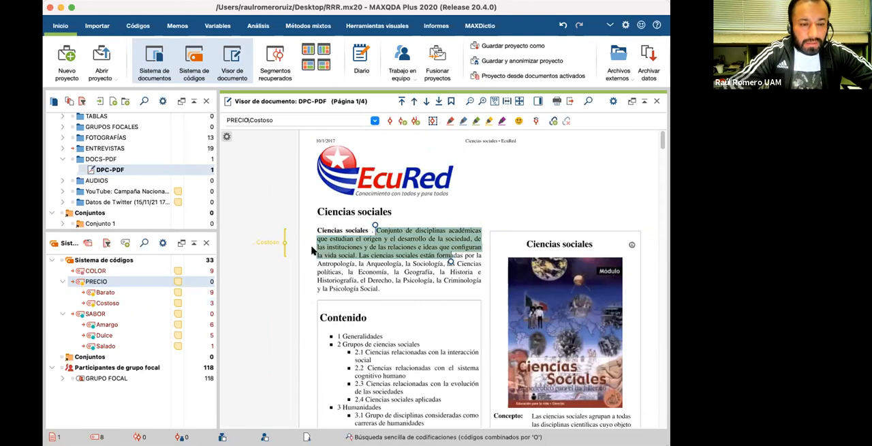
pyautogui.moveTo(328, 249); pyautogui.dragTo(147, 324)
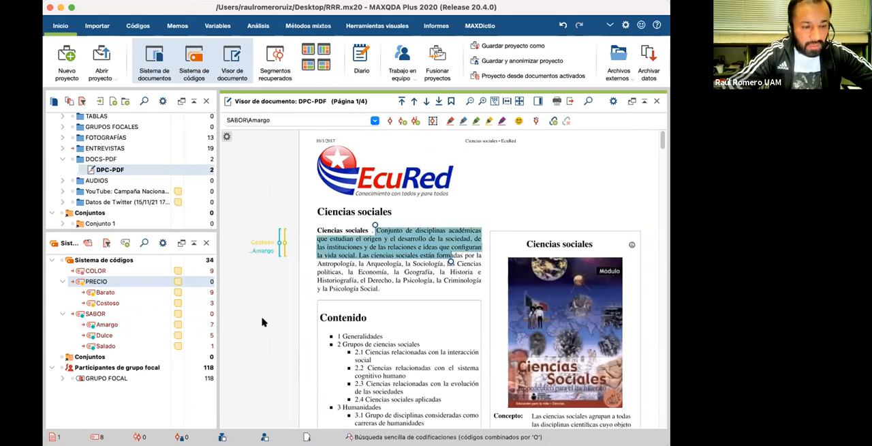
# Step: Mark the Ciencias Sociales book cover as an image area and code it with both Costoso and Dulce
pyautogui.scroll(-4, 516, 273)
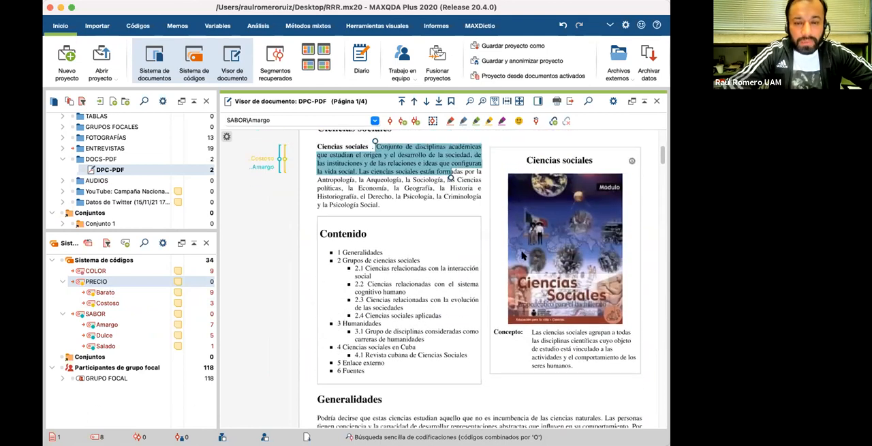
pyautogui.scroll(1, 523, 255)
pyautogui.moveTo(515, 190); pyautogui.dragTo(620, 328)
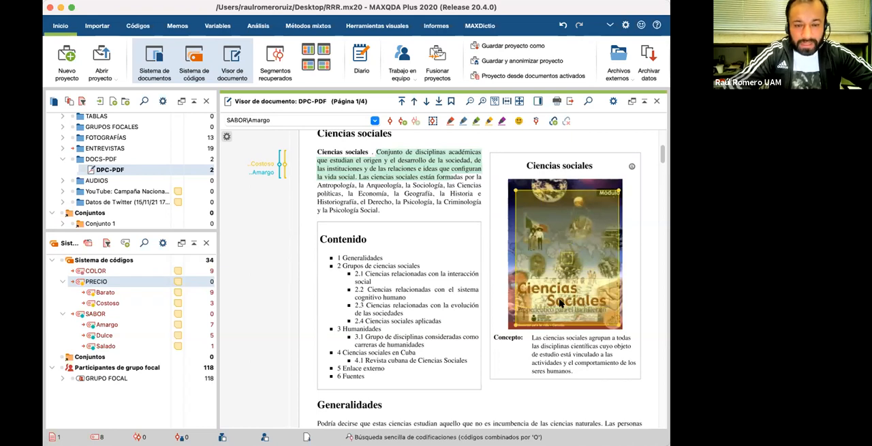
pyautogui.moveTo(560, 302); pyautogui.dragTo(125, 302)
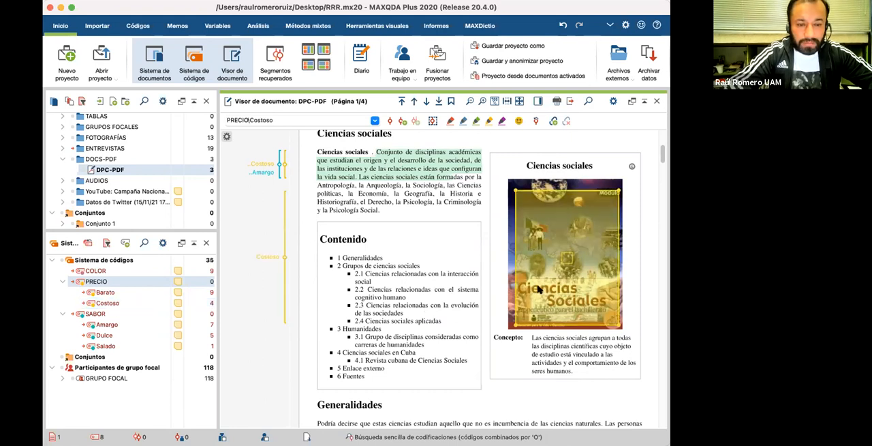
pyautogui.click(285, 268)
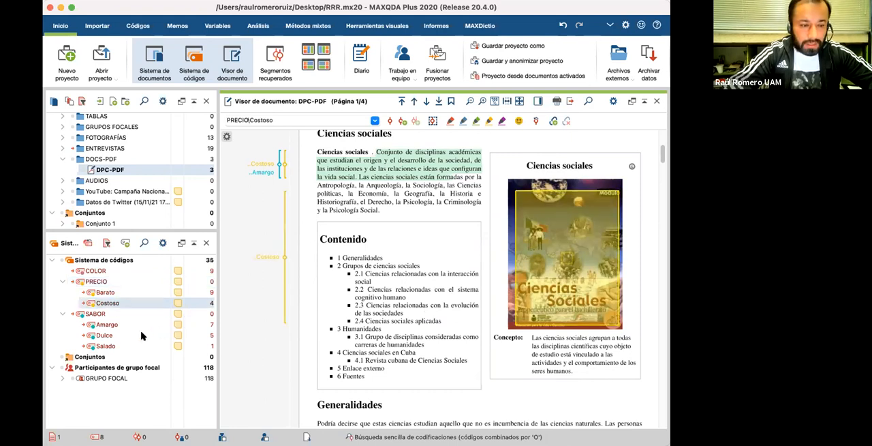
pyautogui.moveTo(131, 340); pyautogui.dragTo(283, 265)
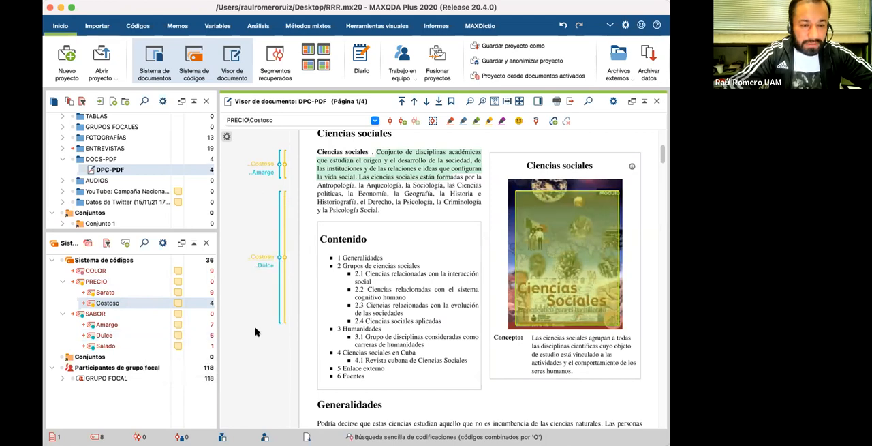
# Step: Code the passage from Antropología to Economía with Barato, and the statue image area beside Humanidades with Amargo and Costoso
pyautogui.scroll(-15, 340, 273)
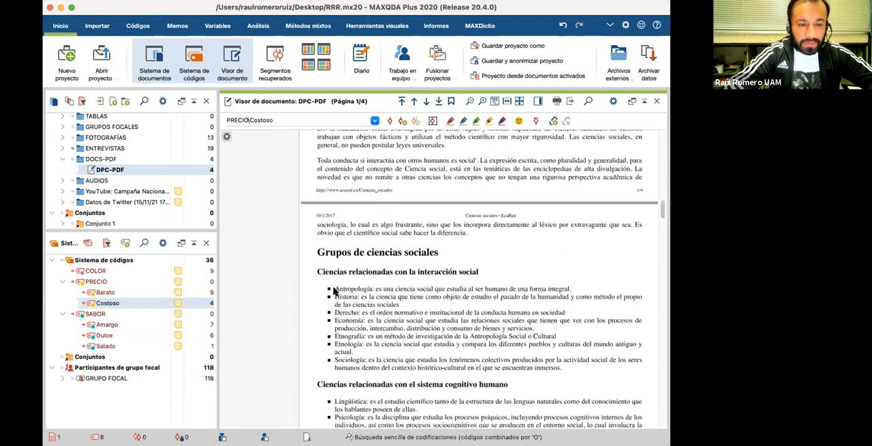
pyautogui.moveTo(349, 288); pyautogui.dragTo(120, 294)
pyautogui.scroll(-3, 378, 368)
pyautogui.scroll(-10, 379, 368)
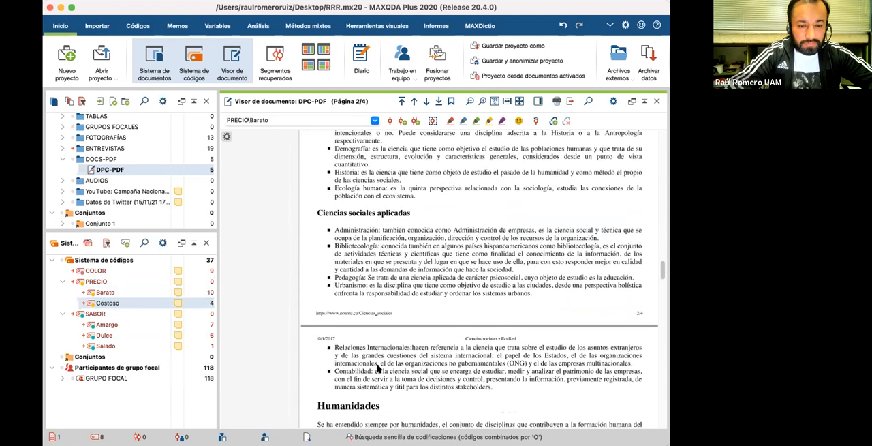
pyautogui.moveTo(566, 281); pyautogui.dragTo(639, 385)
pyautogui.moveTo(608, 361); pyautogui.dragTo(155, 328)
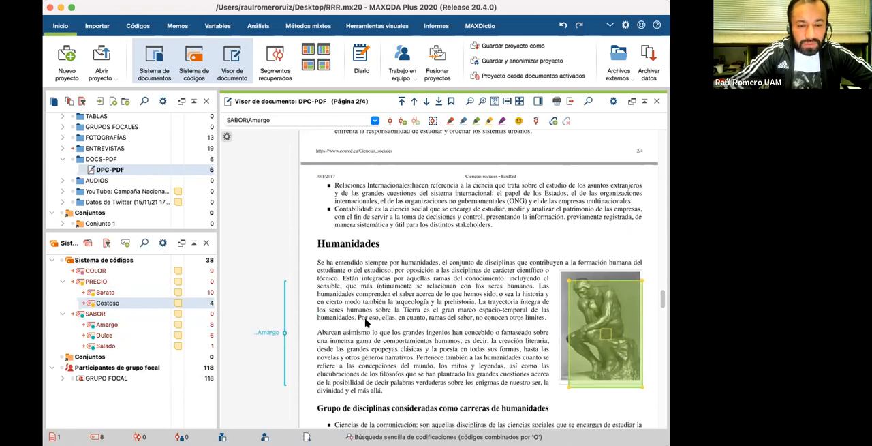
pyautogui.click(152, 326)
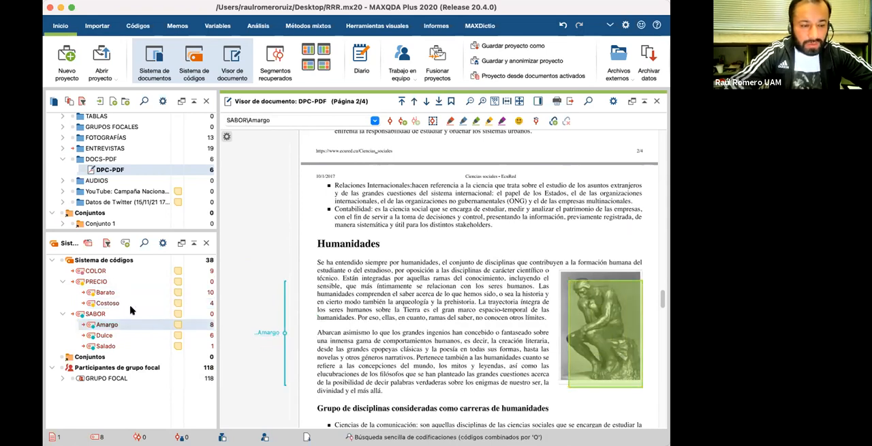
pyautogui.moveTo(114, 302); pyautogui.dragTo(257, 331)
# Step: Look over the remaining pages of DPC-PDF and collapse the DOCS-PDF group in the document list
pyautogui.scroll(-10, 257, 332)
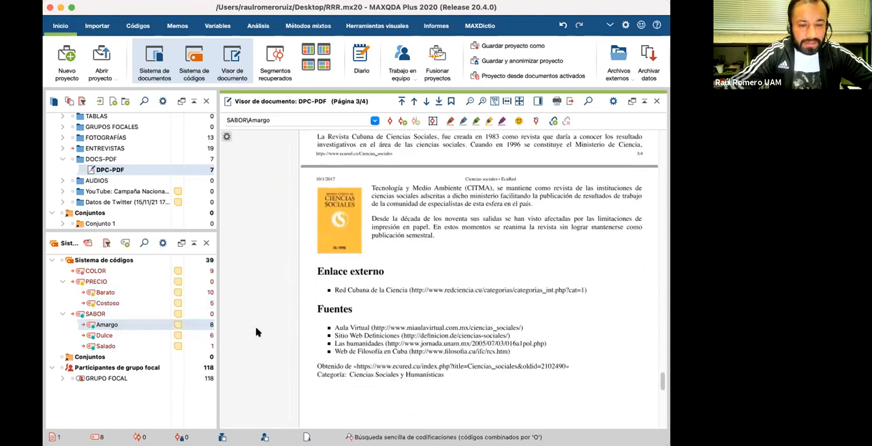
pyautogui.scroll(10, 351, 335)
pyautogui.scroll(10, 350, 335)
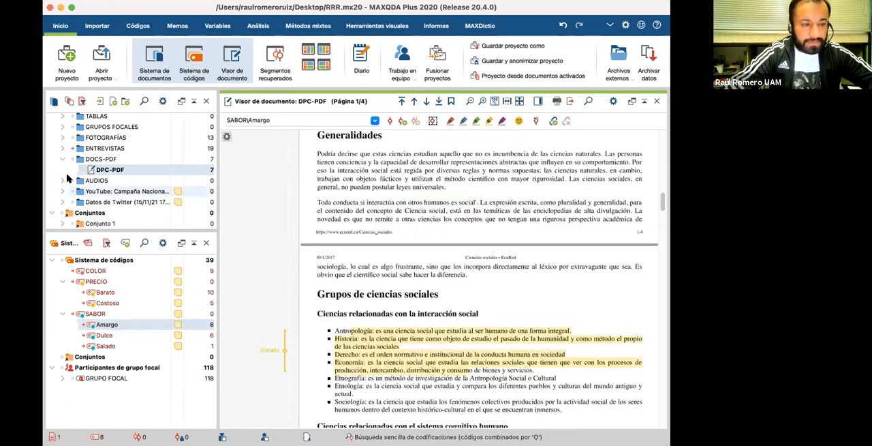
pyautogui.scroll(1, 145, 179)
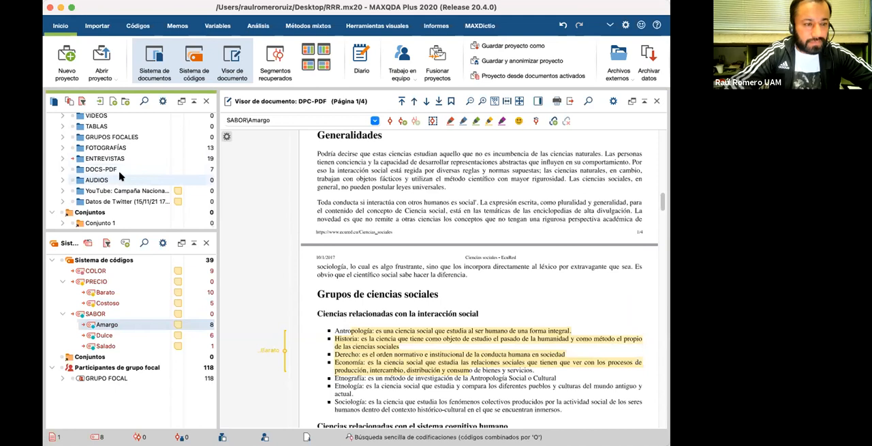
pyautogui.scroll(1, 133, 164)
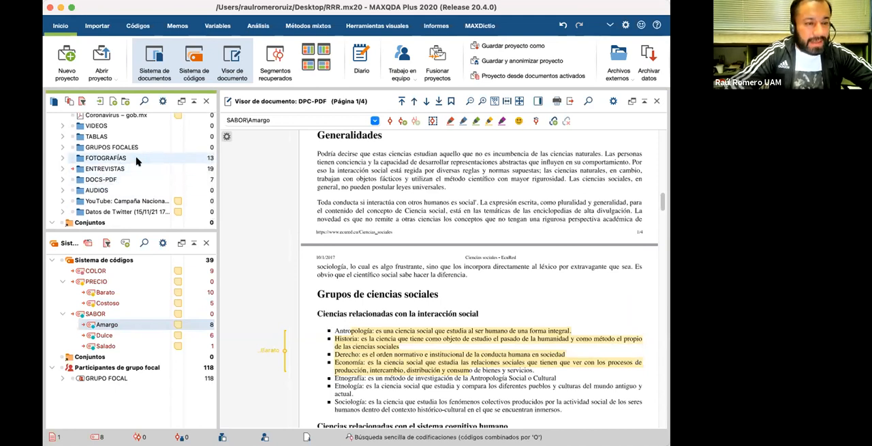
pyautogui.click(62, 147)
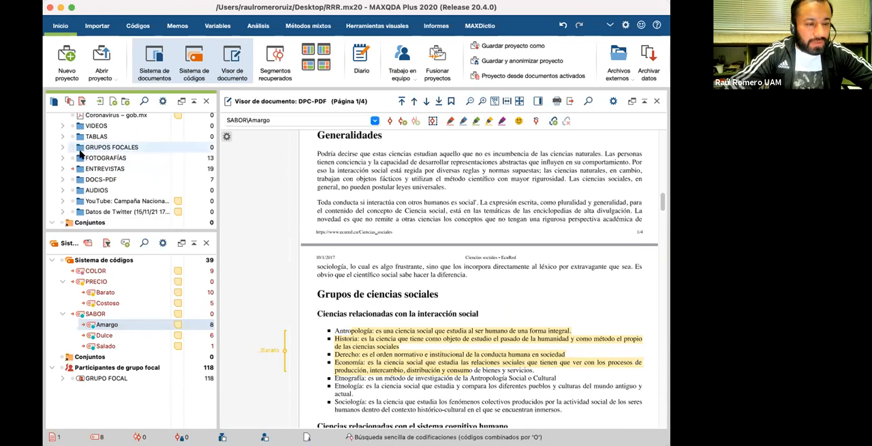
pyautogui.click(62, 148)
pyautogui.scroll(2, 100, 167)
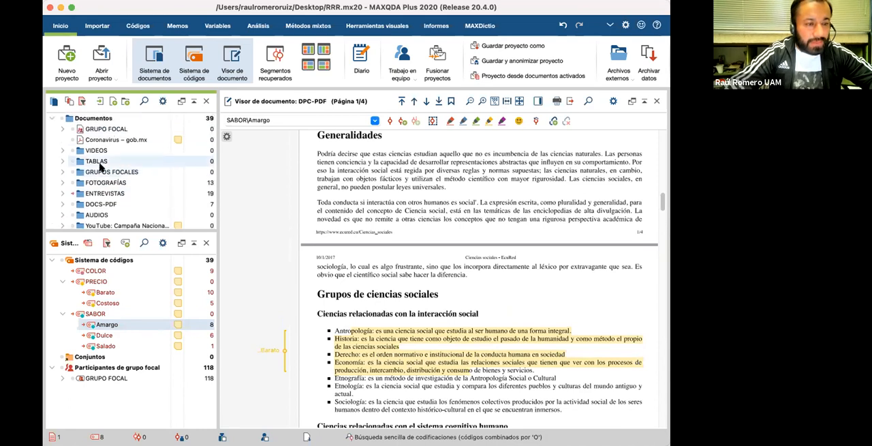
pyautogui.click(87, 130)
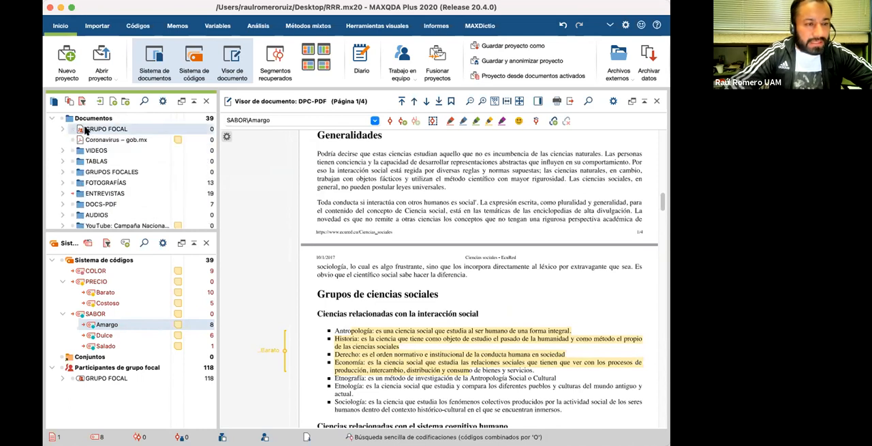
pyautogui.rightClick(93, 131)
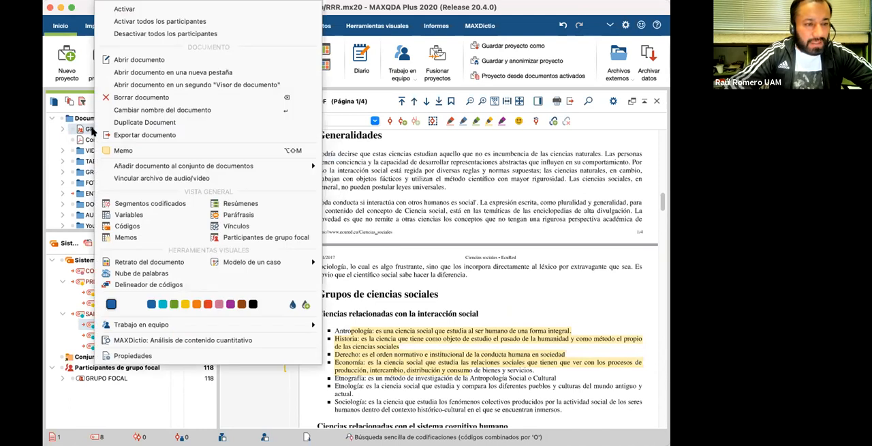
pyautogui.click(50, 141)
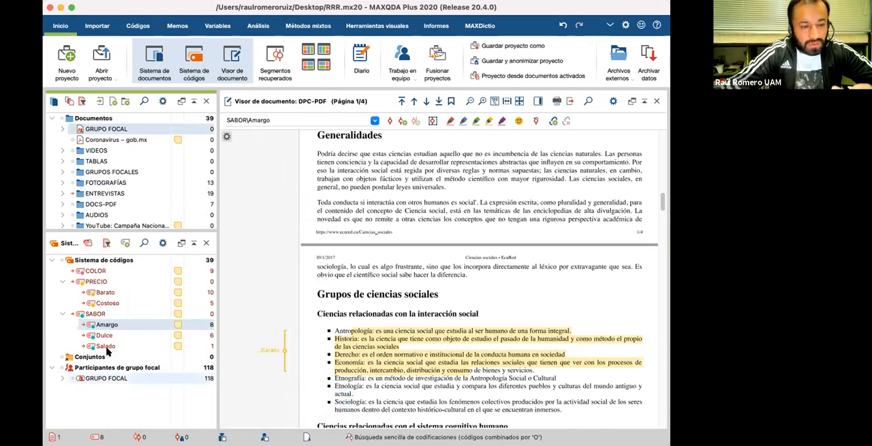
# Step: Examine the coding counts of the document groups and of the codes, including the focus group participants
pyautogui.click(106, 386)
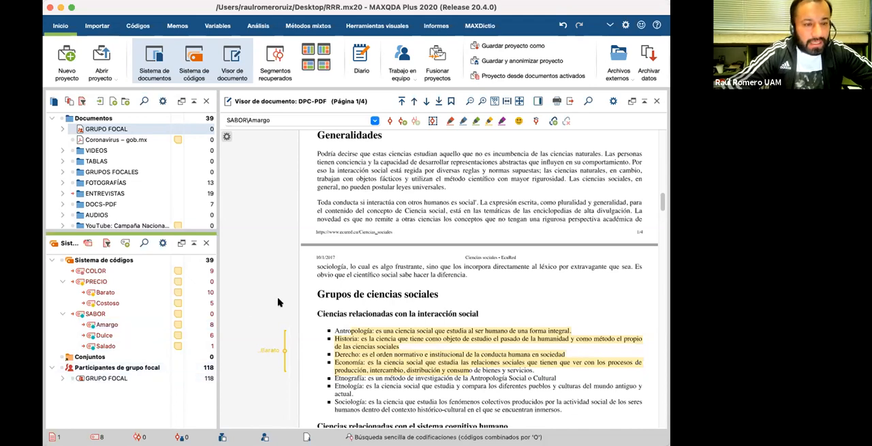
pyautogui.scroll(-1, 163, 181)
pyautogui.scroll(-2, 164, 181)
pyautogui.scroll(2, 164, 181)
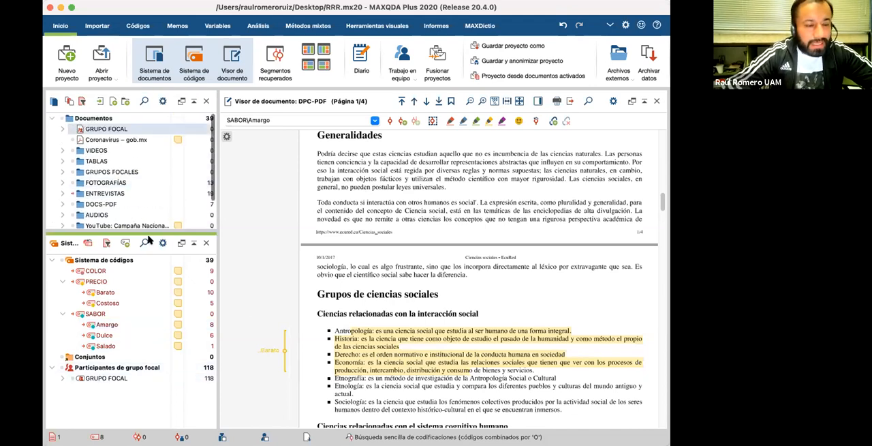
pyautogui.scroll(-2, 126, 182)
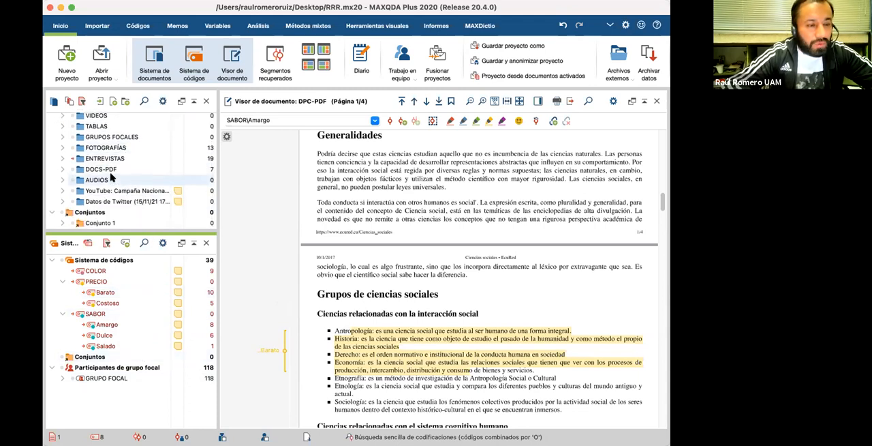
pyautogui.scroll(-1, 110, 195)
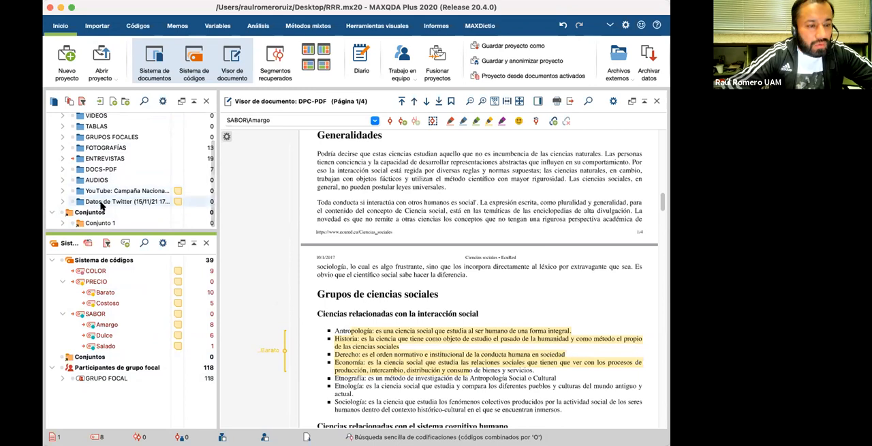
pyautogui.scroll(3, 100, 205)
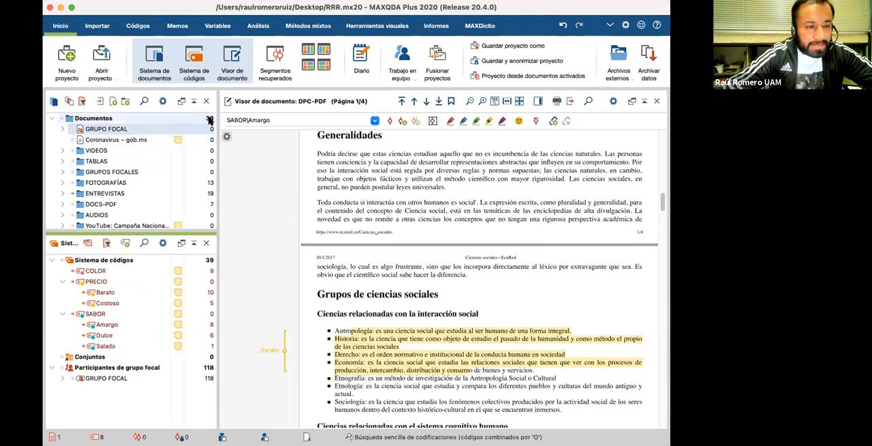
pyautogui.scroll(-1, 193, 165)
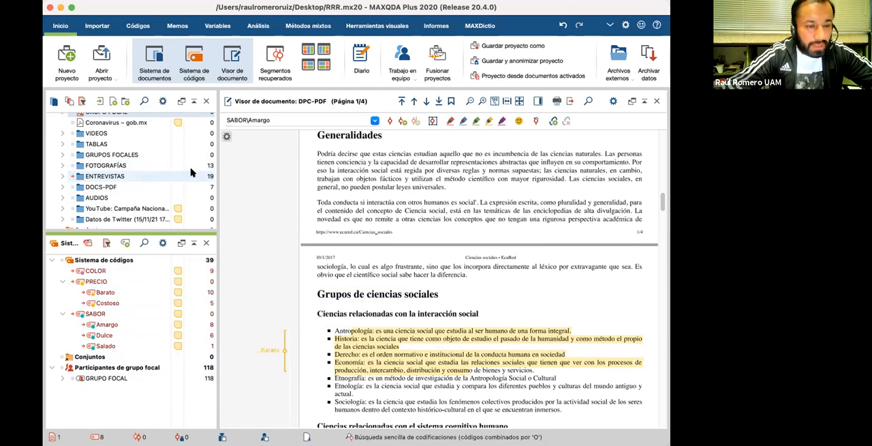
pyautogui.scroll(2, 191, 172)
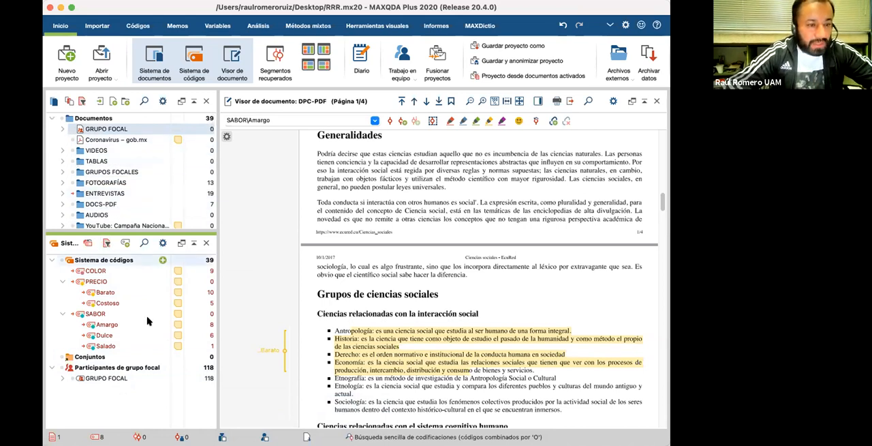
pyautogui.scroll(-3, 86, 205)
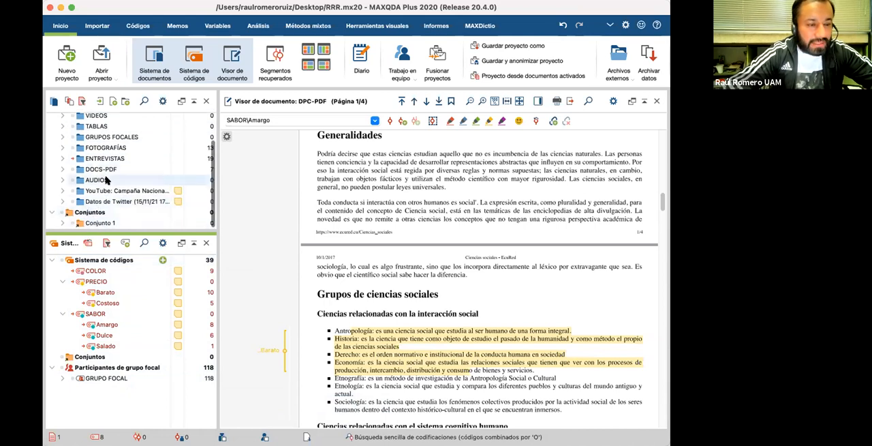
pyautogui.scroll(3, 150, 150)
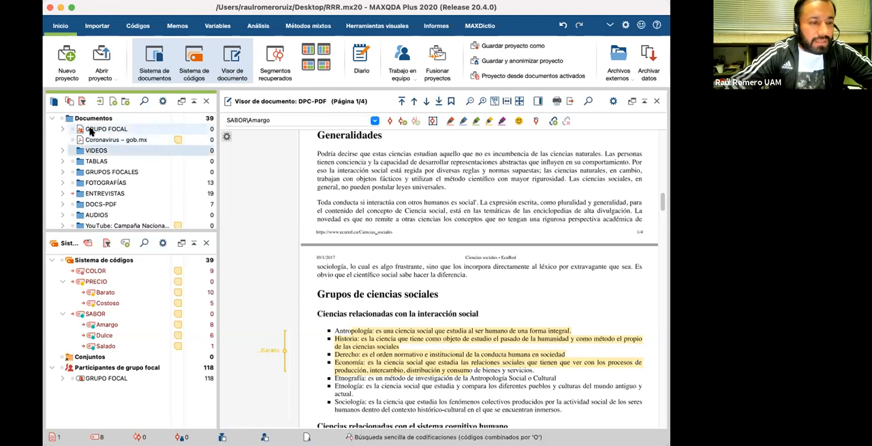
# Step: Open the focus group participants overview for the GRUPO FOCAL document and show the Contribuciones statistics as a chart
pyautogui.rightClick(93, 129)
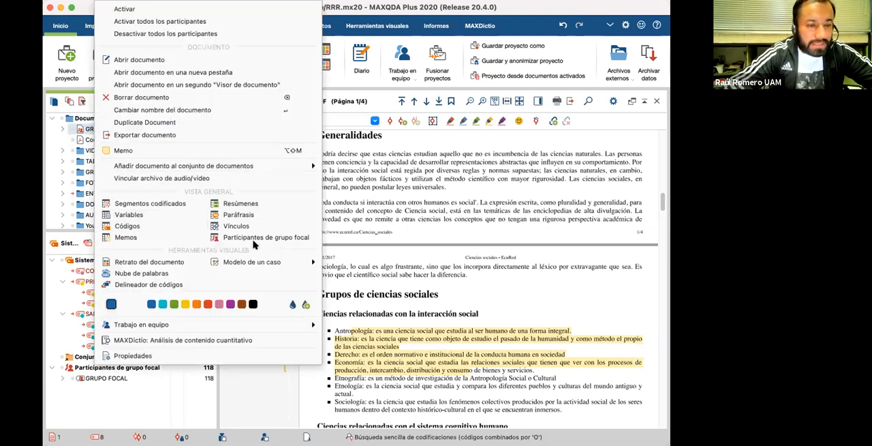
pyautogui.click(242, 238)
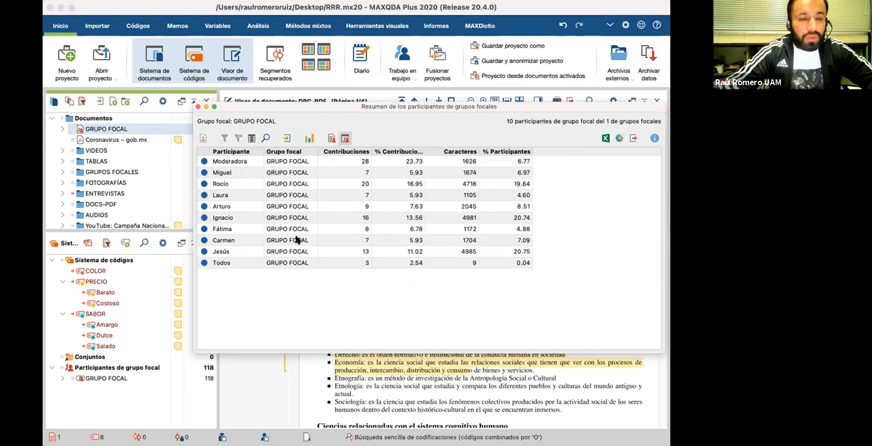
pyautogui.click(310, 138)
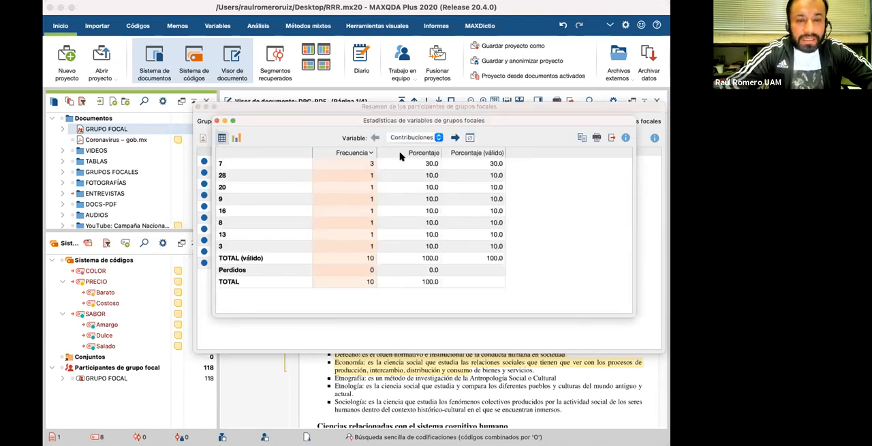
pyautogui.click(236, 138)
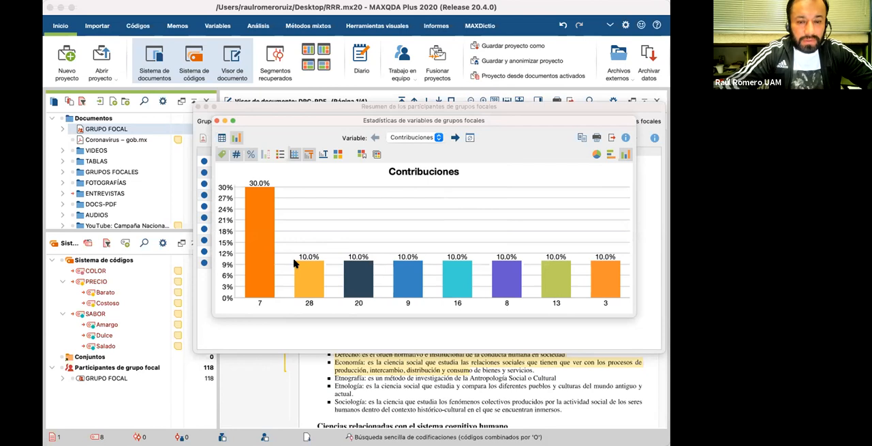
# Step: View the chart for the Caracteres variable, return to Contribuciones and display it as horizontal bars
pyautogui.click(436, 139)
pyautogui.click(429, 145)
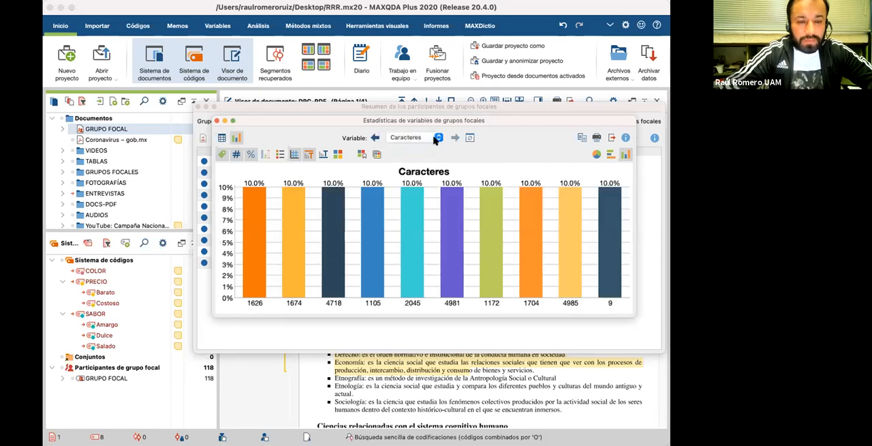
pyautogui.click(440, 139)
pyautogui.click(428, 129)
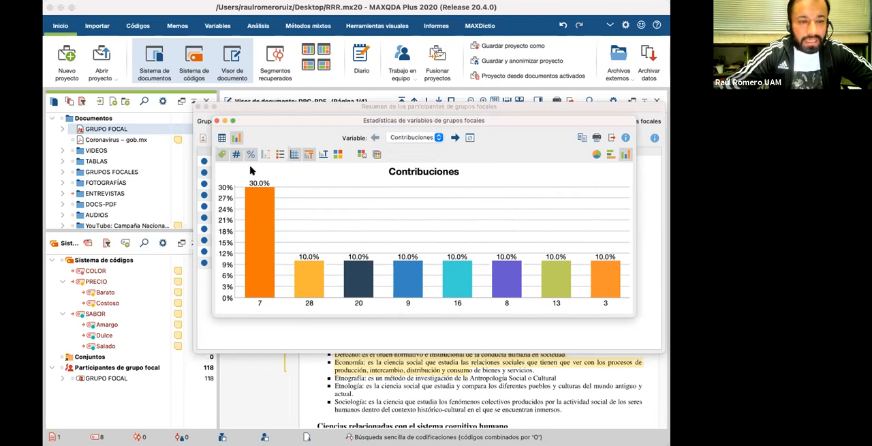
pyautogui.click(611, 155)
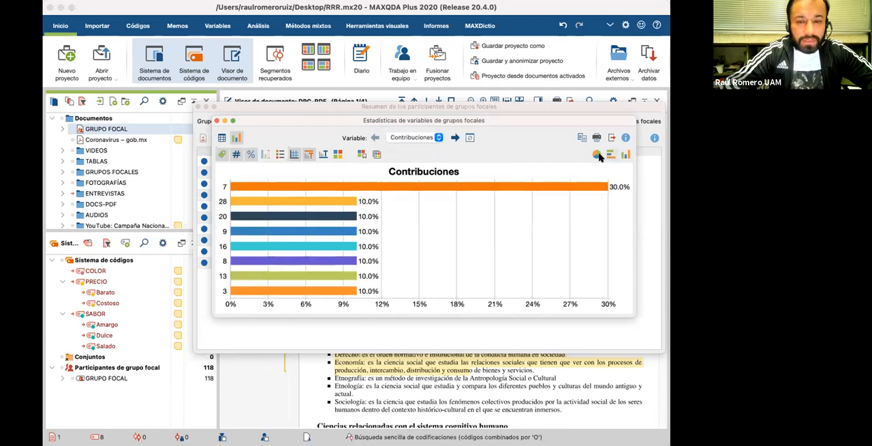
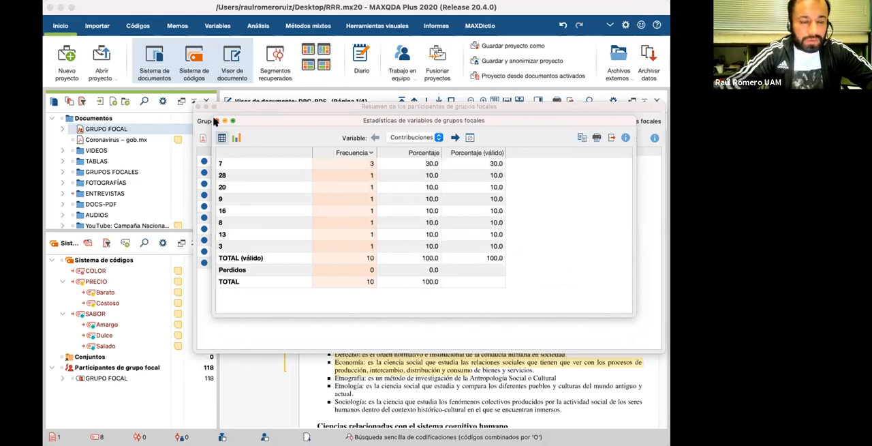
# Step: Close the variable statistics, check the export file formats available for the participants overview, and cancel and close the overview
pyautogui.click(216, 121)
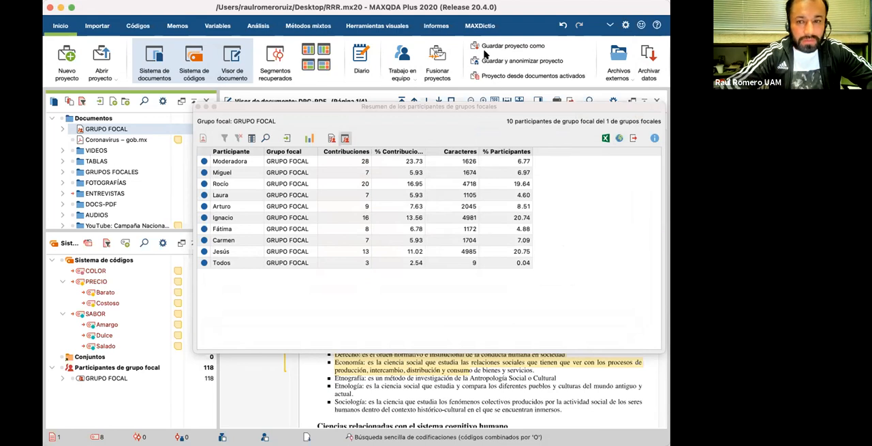
pyautogui.click(633, 138)
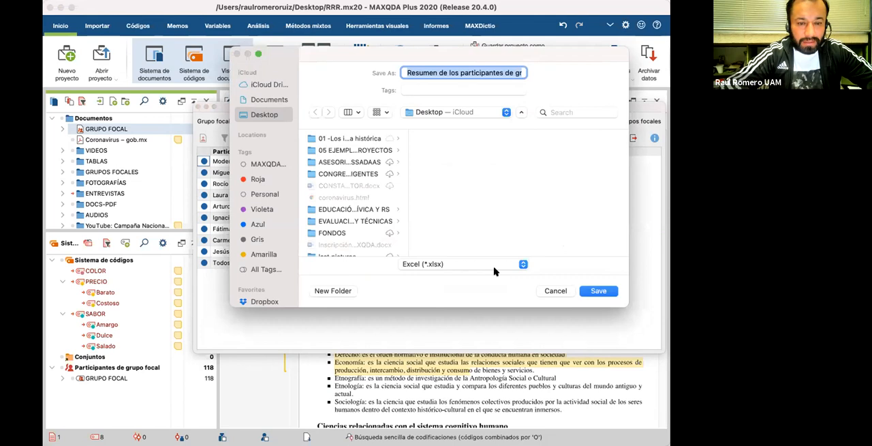
pyautogui.click(522, 265)
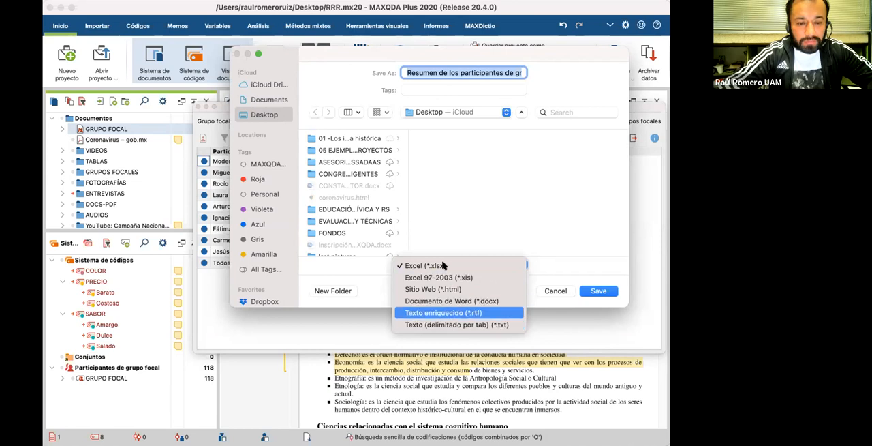
pyautogui.click(470, 207)
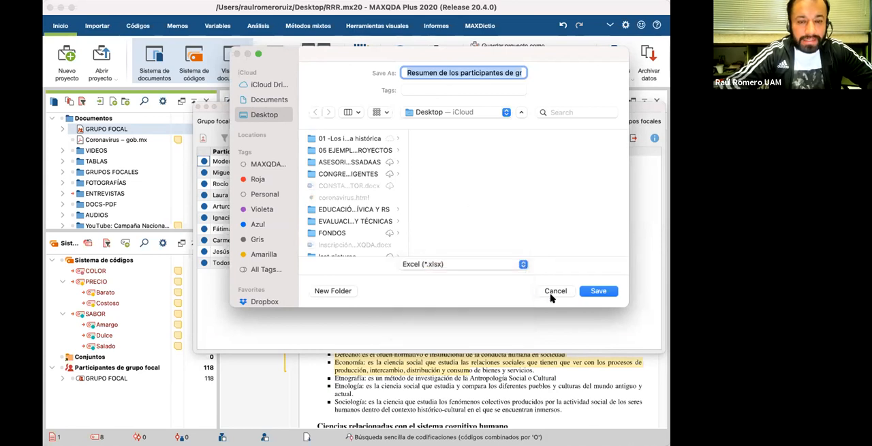
pyautogui.click(554, 292)
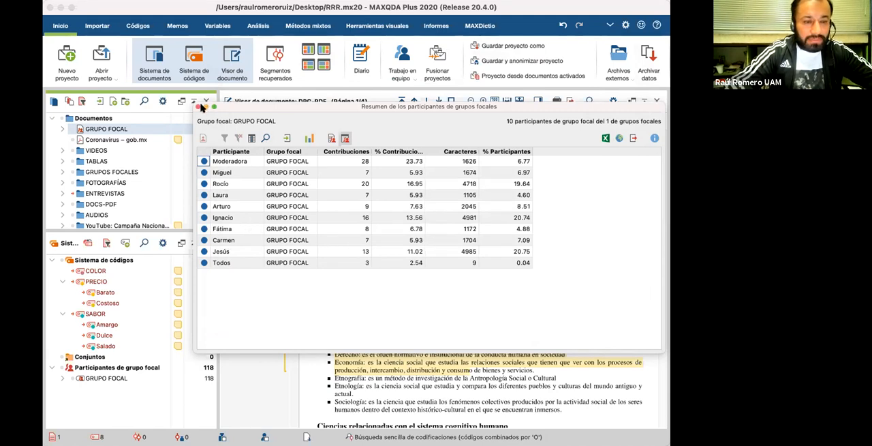
pyautogui.click(197, 108)
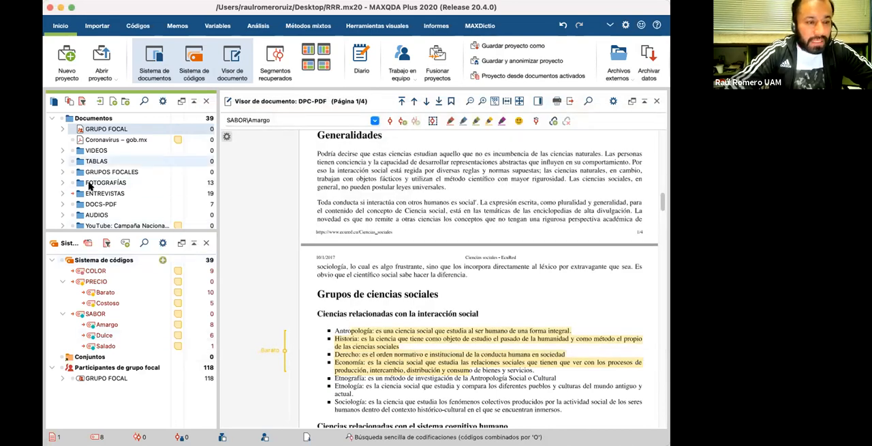
# Step: Expand GRUPO FOCAL in the document list and view the coded segments of Moderadora
pyautogui.scroll(-3, 89, 183)
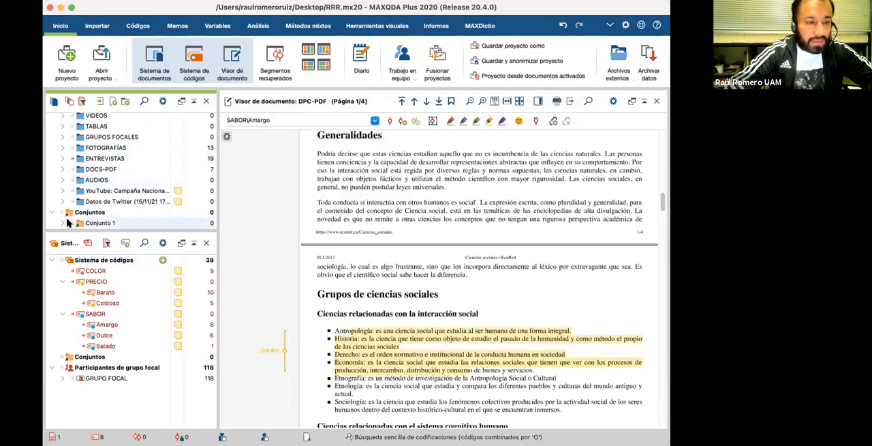
pyautogui.scroll(3, 86, 174)
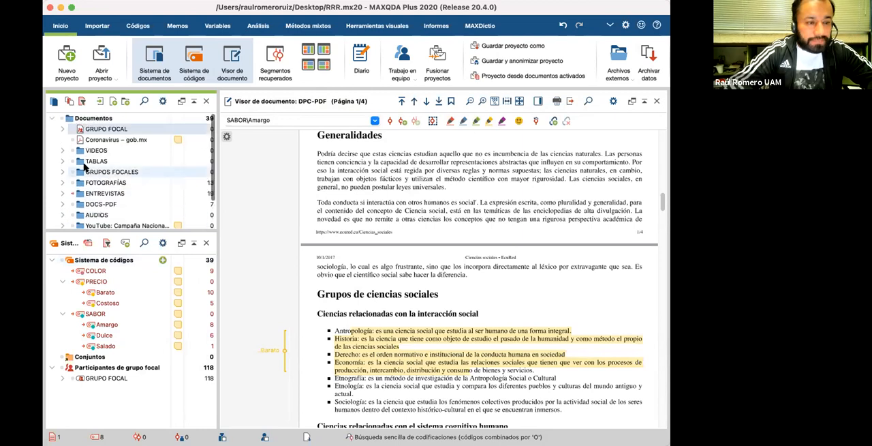
pyautogui.click(62, 129)
pyautogui.doubleClick(106, 140)
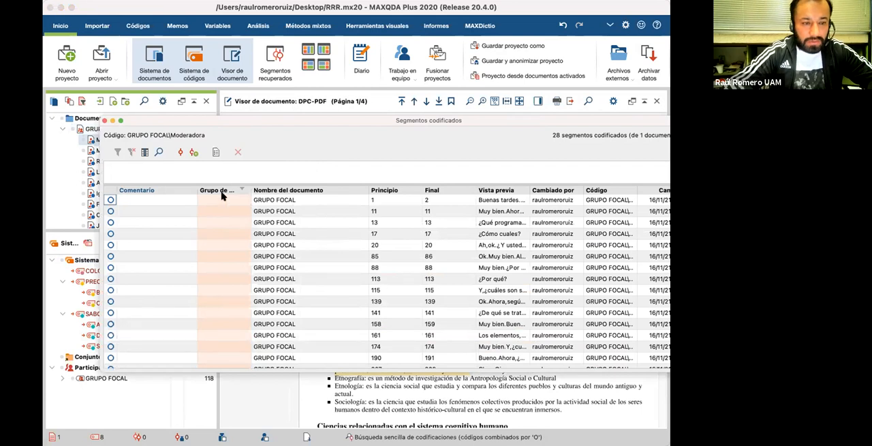
pyautogui.click(104, 120)
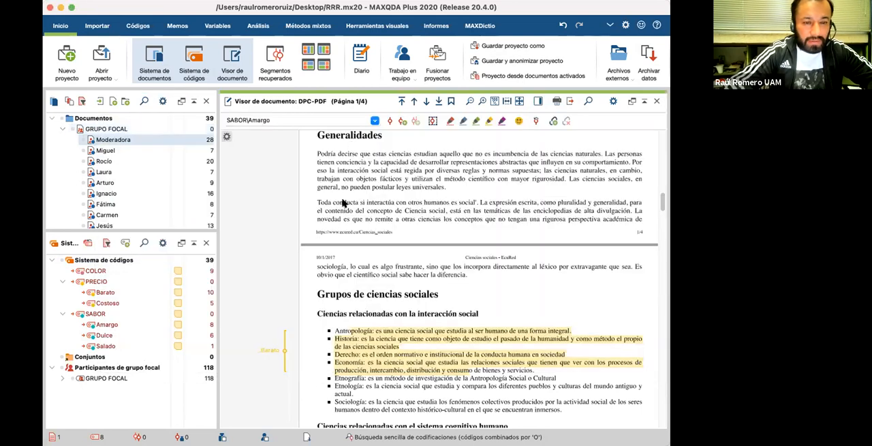
# Step: Open the GRUPO FOCAL document and code the passage in paragraphs 74 to 76 with Barato
pyautogui.click(103, 129)
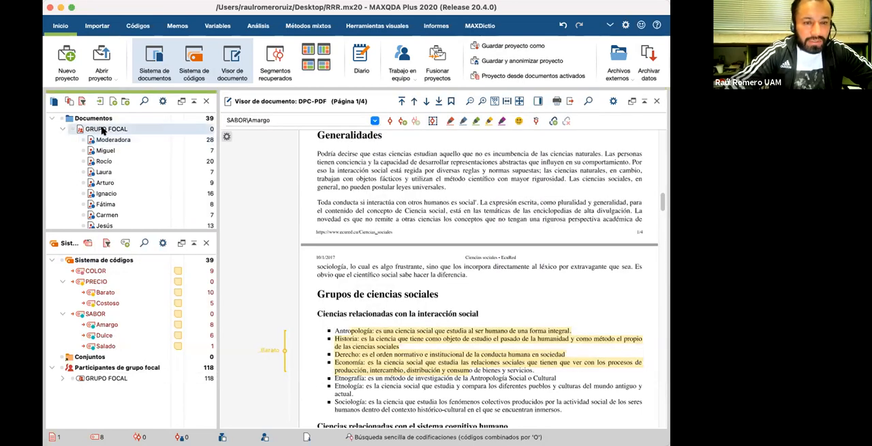
pyautogui.doubleClick(102, 129)
pyautogui.scroll(-5, 390, 285)
pyautogui.scroll(-15, 390, 284)
pyautogui.scroll(-4, 390, 285)
pyautogui.scroll(3, 368, 232)
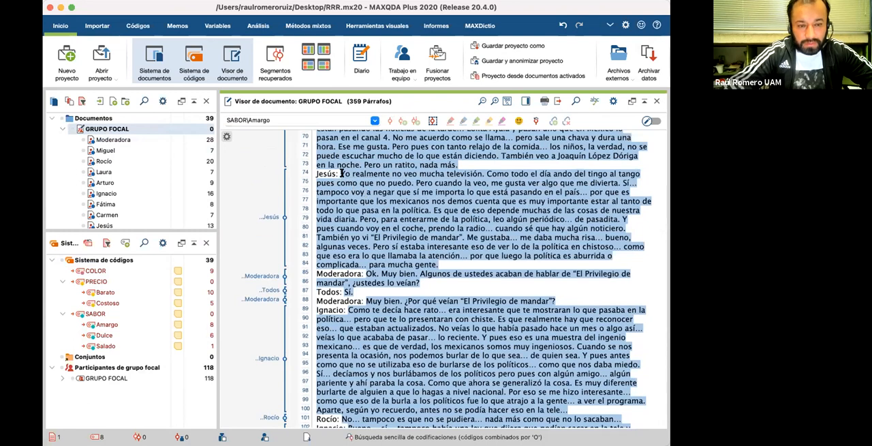
pyautogui.moveTo(389, 175); pyautogui.dragTo(529, 187)
pyautogui.moveTo(432, 176); pyautogui.dragTo(106, 292)
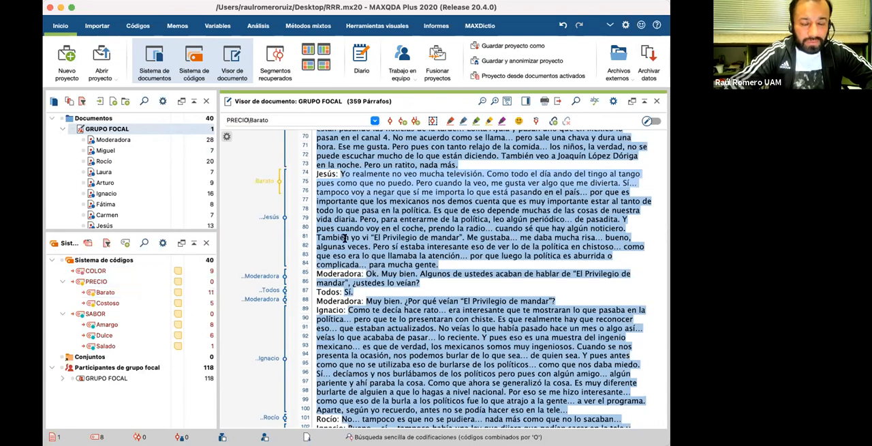
# Step: Code the passage in paragraphs 79 to 82 with Amargo and the one in paragraphs 92 to 94 with Dulce
pyautogui.scroll(-1, 344, 211)
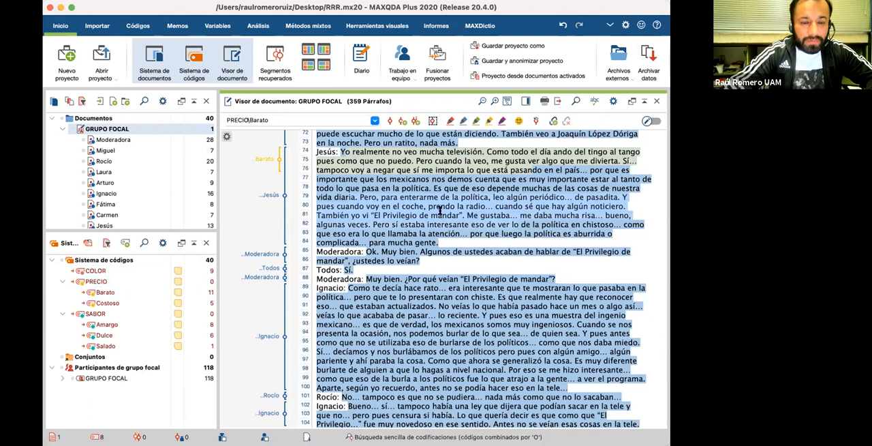
pyautogui.moveTo(107, 325); pyautogui.dragTo(330, 333)
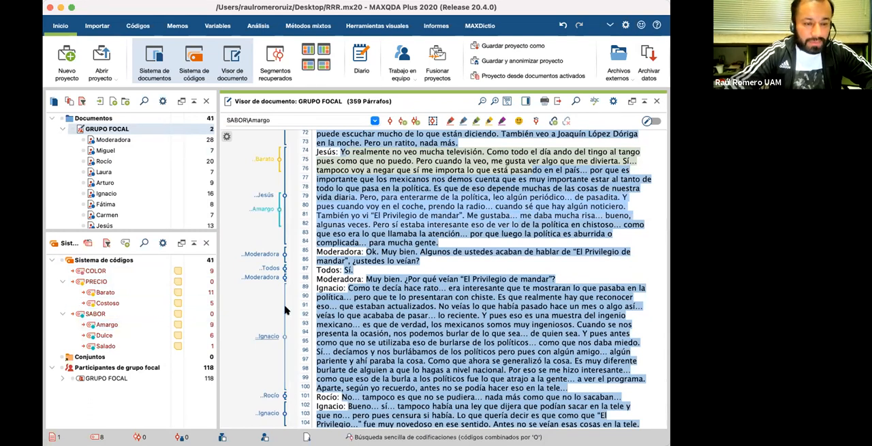
pyautogui.scroll(-2, 352, 272)
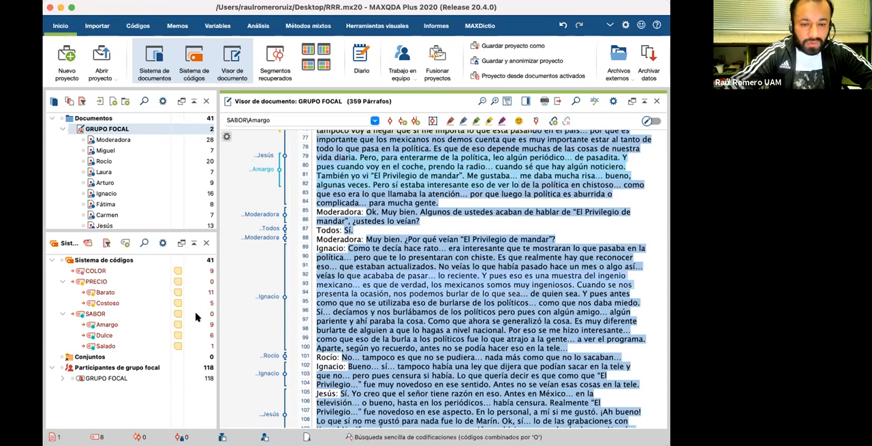
pyautogui.moveTo(136, 337); pyautogui.dragTo(354, 293)
# Step: Code the passage in paragraphs 122 to 124 of GRUPO FOCAL with Costoso
pyautogui.scroll(-4, 387, 252)
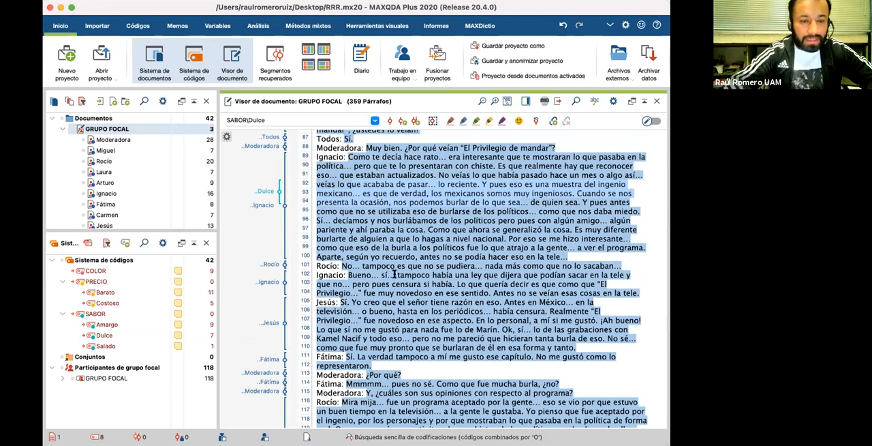
pyautogui.scroll(-8, 393, 274)
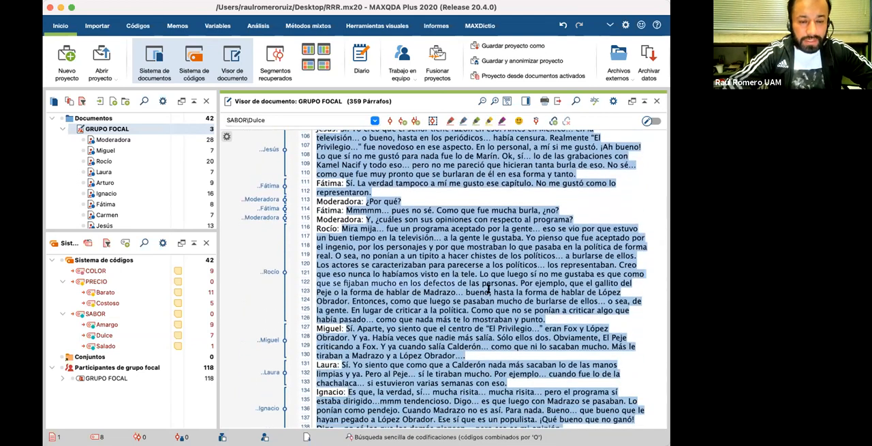
pyautogui.moveTo(259, 289); pyautogui.dragTo(137, 302)
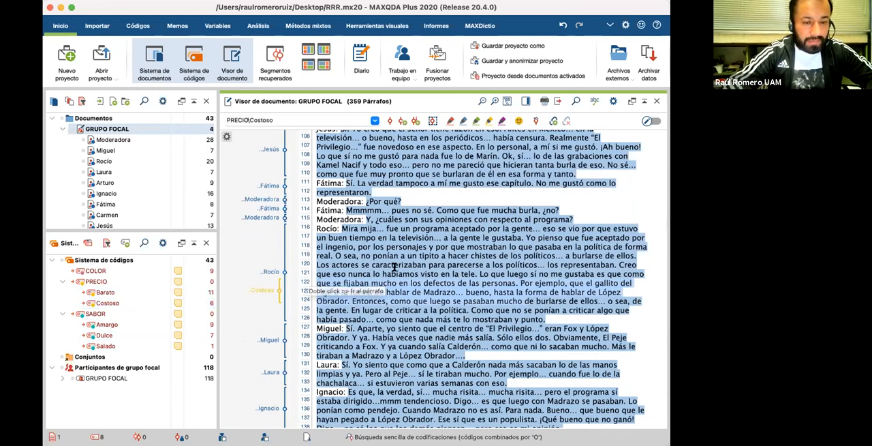
# Step: Code the passage in paragraphs 166 to 171 of GRUPO FOCAL with Barato
pyautogui.scroll(-5, 406, 289)
pyautogui.scroll(-2, 406, 289)
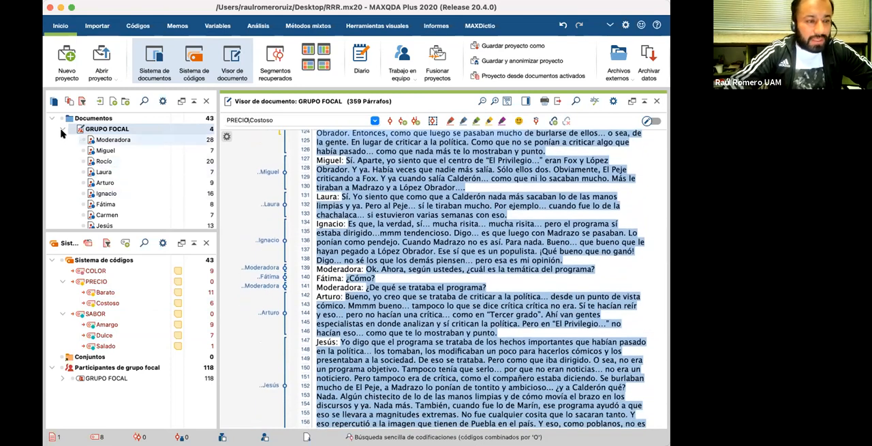
pyautogui.moveTo(60, 129)
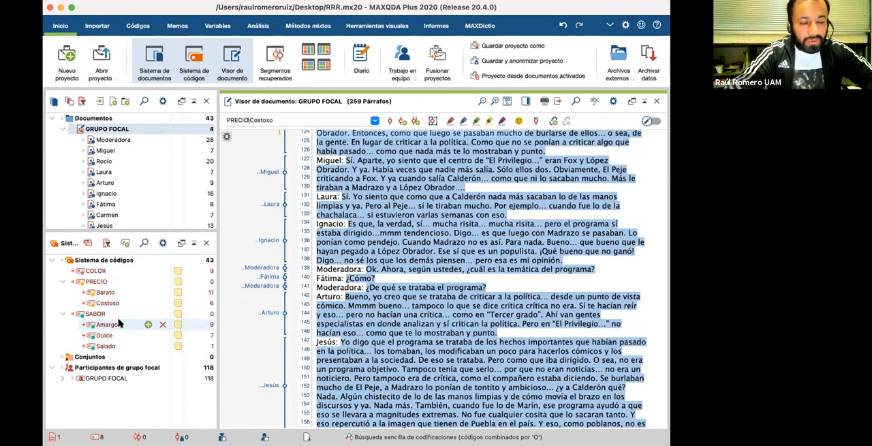
pyautogui.scroll(-1, 368, 302)
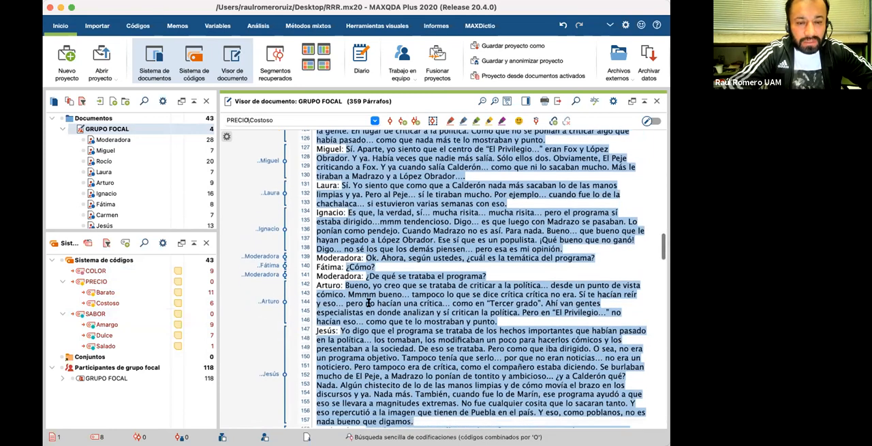
pyautogui.scroll(-5, 368, 303)
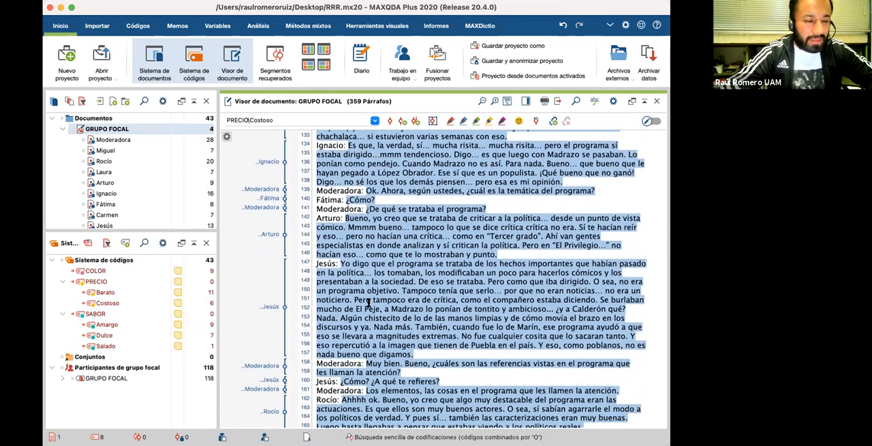
pyautogui.scroll(-3, 368, 302)
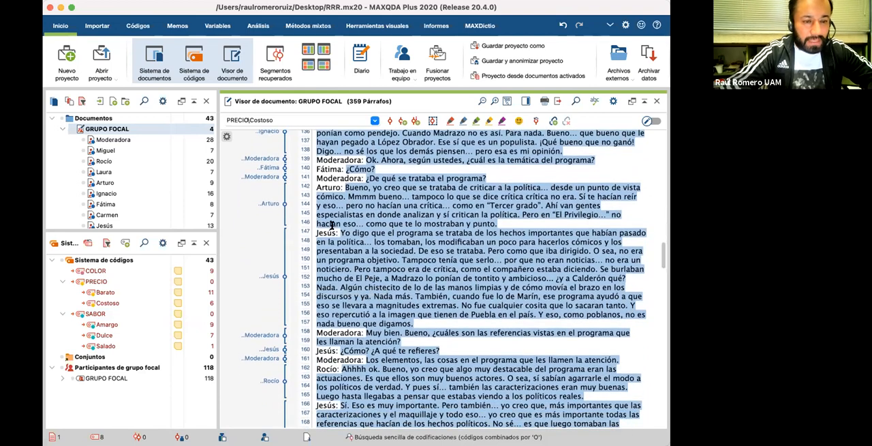
pyautogui.scroll(-2, 342, 245)
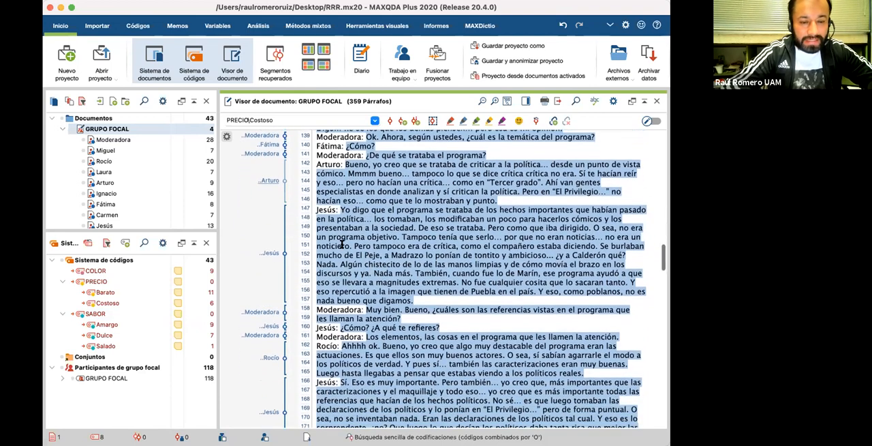
pyautogui.scroll(-6, 356, 283)
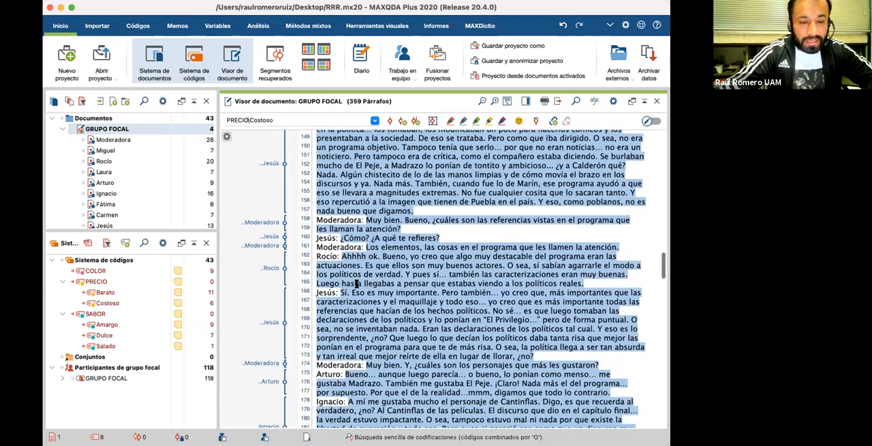
pyautogui.scroll(-1, 352, 285)
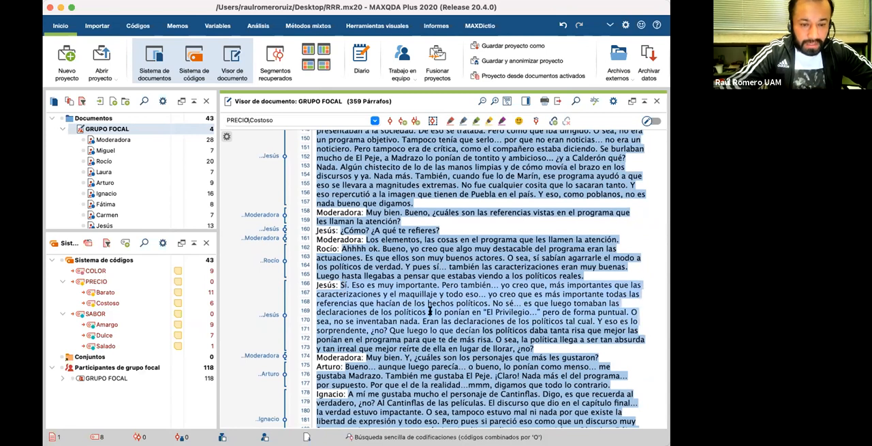
pyautogui.click(109, 292)
pyautogui.moveTo(141, 293); pyautogui.dragTo(316, 266)
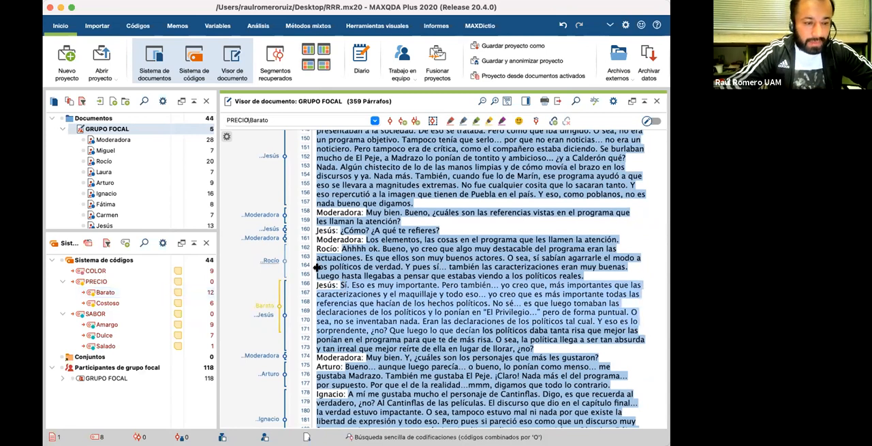
pyautogui.scroll(3, 316, 267)
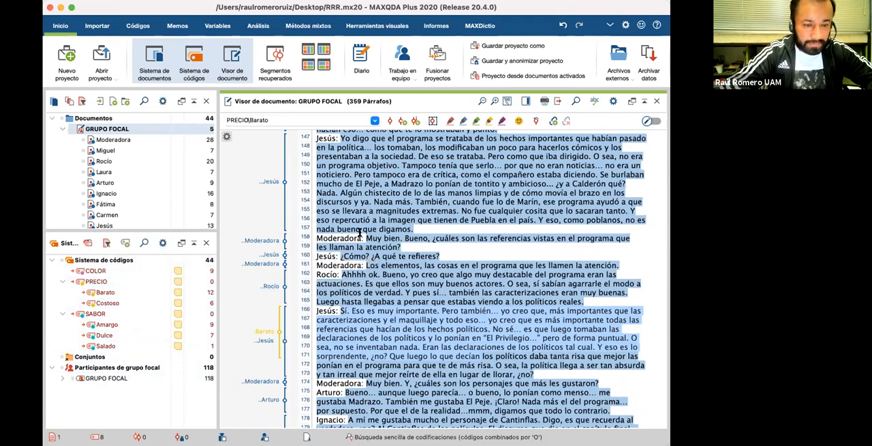
pyautogui.scroll(5, 359, 232)
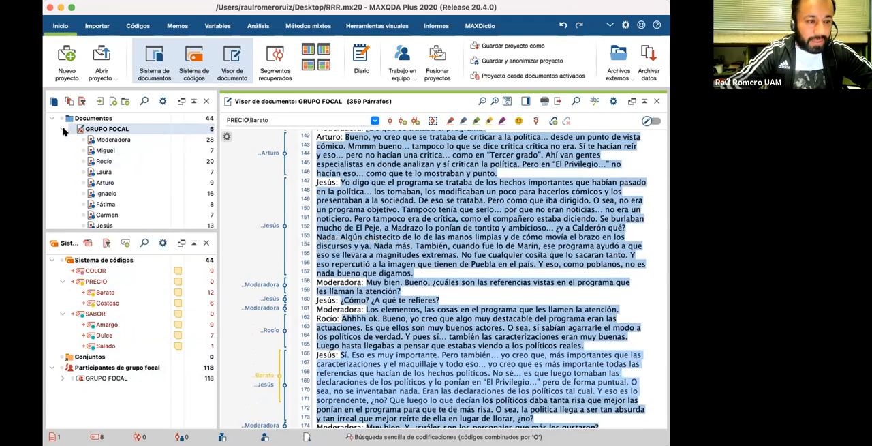
# Step: Collapse GRUPO FOCAL and open the Act.Académicas UNAM-8 table from the TABLAS group
pyautogui.click(62, 129)
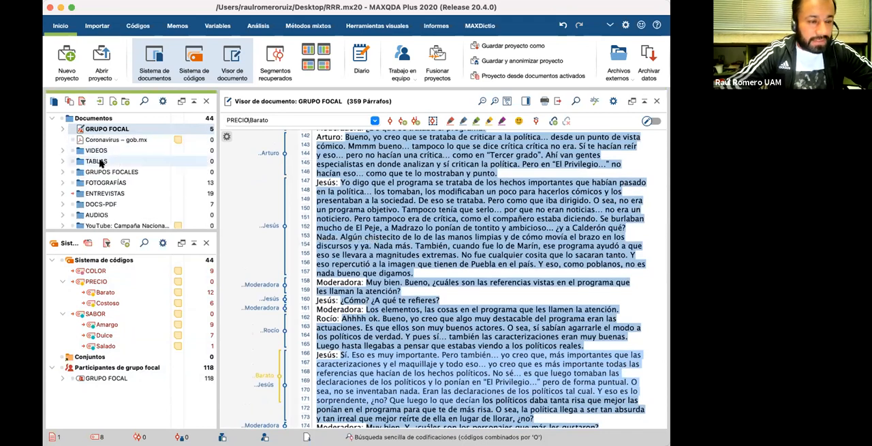
pyautogui.click(62, 161)
pyautogui.doubleClick(117, 171)
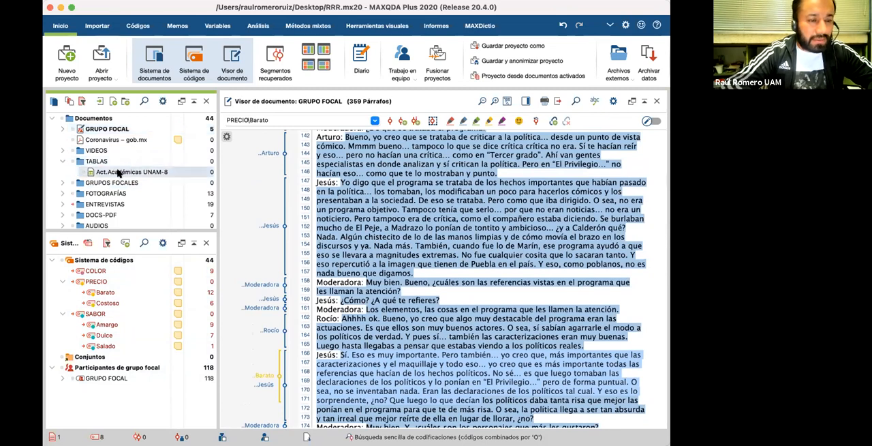
pyautogui.scroll(-3, 364, 235)
pyautogui.scroll(3, 363, 242)
pyautogui.scroll(-4, 363, 243)
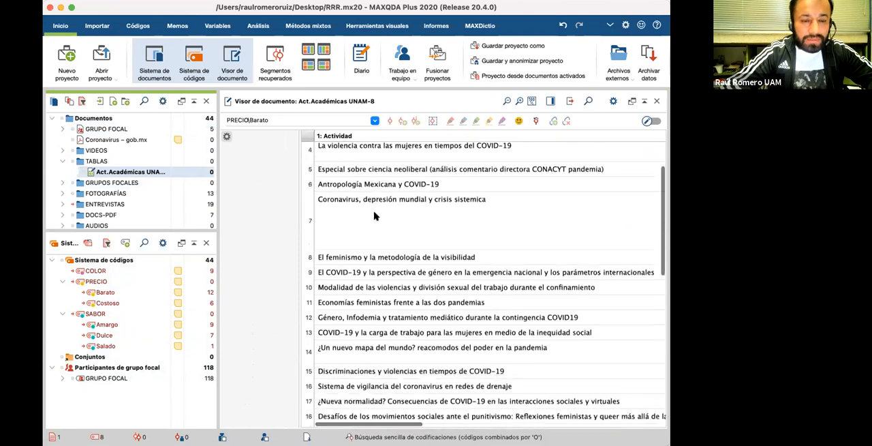
pyautogui.scroll(4, 361, 256)
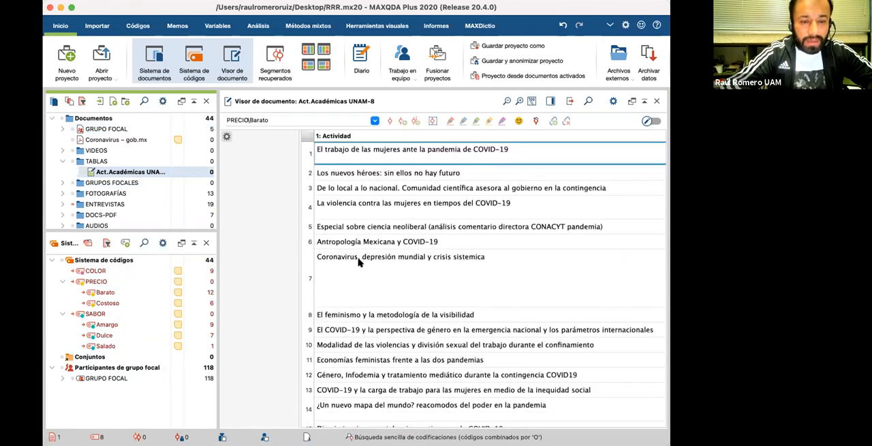
# Step: Code the row 4 text about violence against women in the Act.Académicas UNAM-8 table with Barato
pyautogui.click(359, 262)
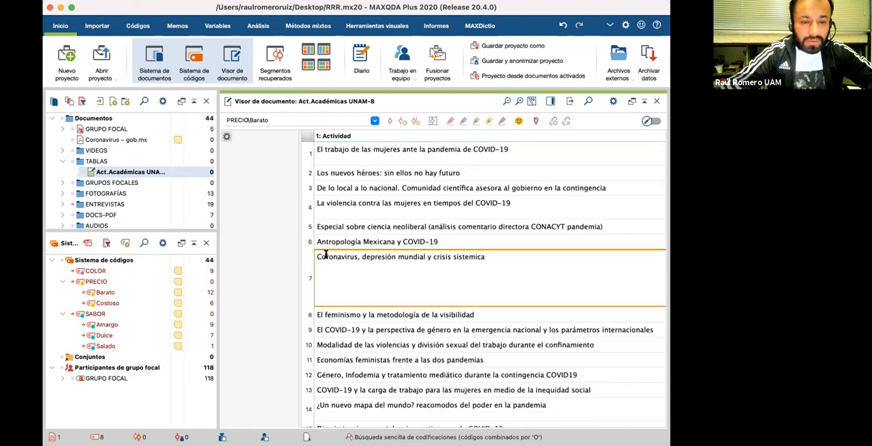
pyautogui.click(334, 230)
pyautogui.click(354, 203)
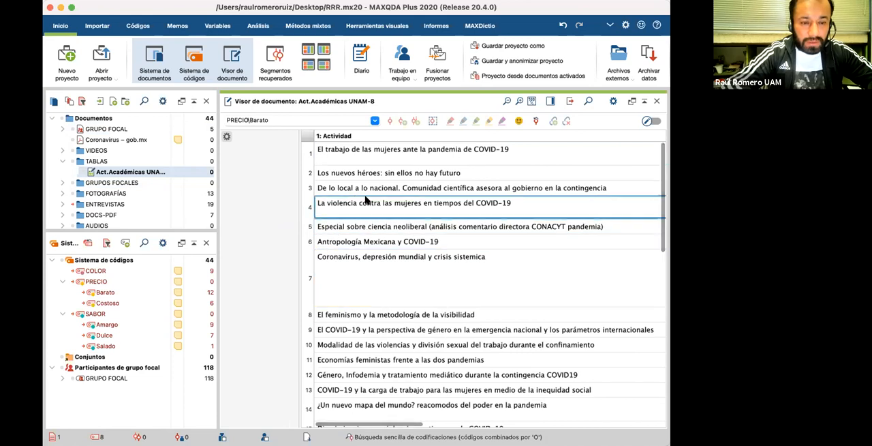
pyautogui.click(352, 186)
pyautogui.click(360, 211)
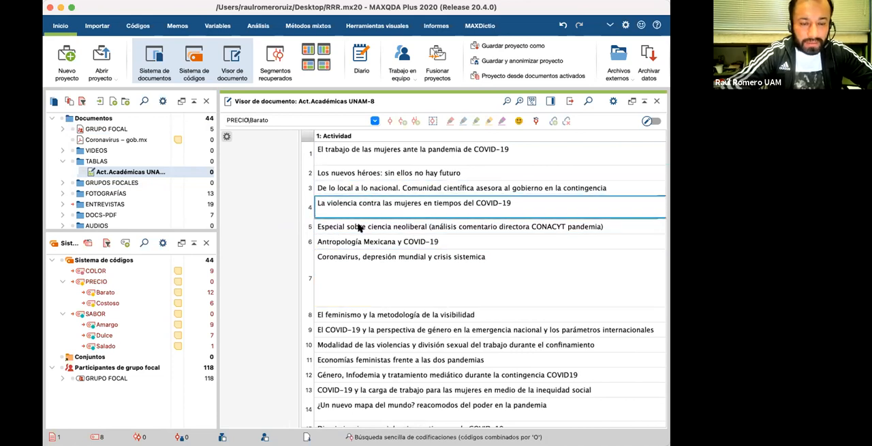
pyautogui.click(349, 206)
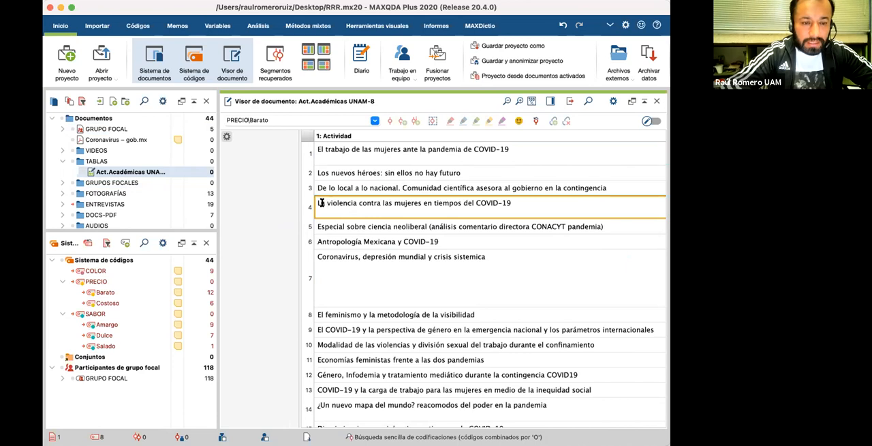
pyautogui.moveTo(513, 203); pyautogui.dragTo(320, 204)
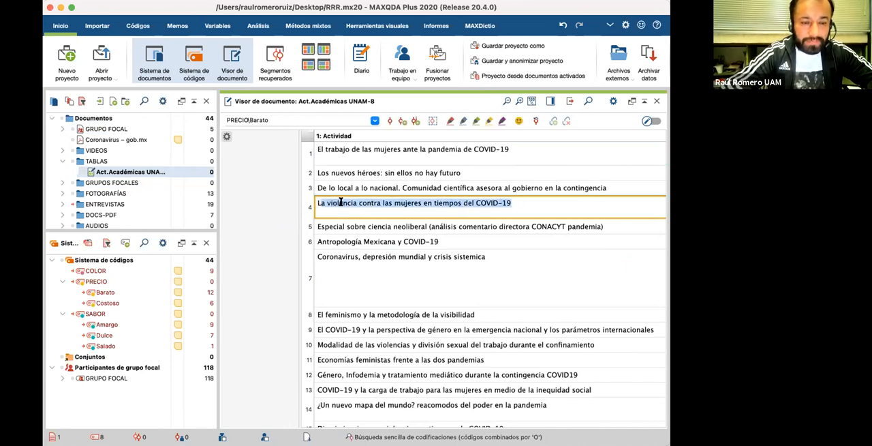
pyautogui.moveTo(106, 291)
pyautogui.mouseDown()
pyautogui.moveTo(128, 297)
pyautogui.moveTo(355, 203)
pyautogui.mouseUp()
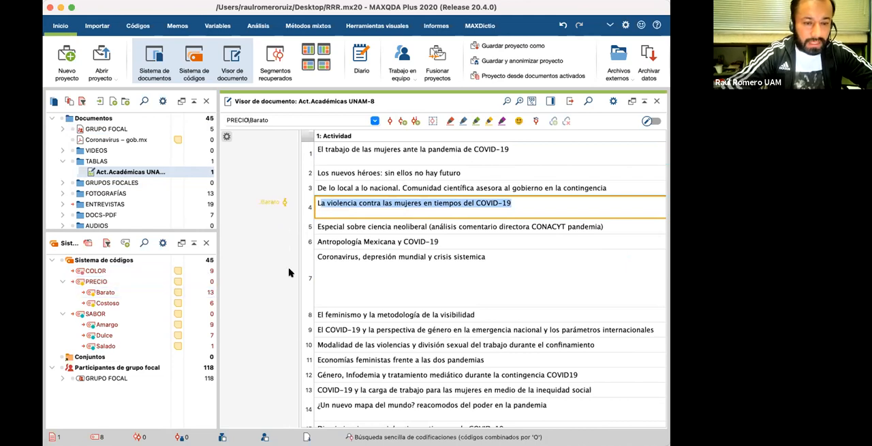
# Step: Code the table text in row 8 with Amargo and the text in row 24 with Costoso
pyautogui.click(377, 310)
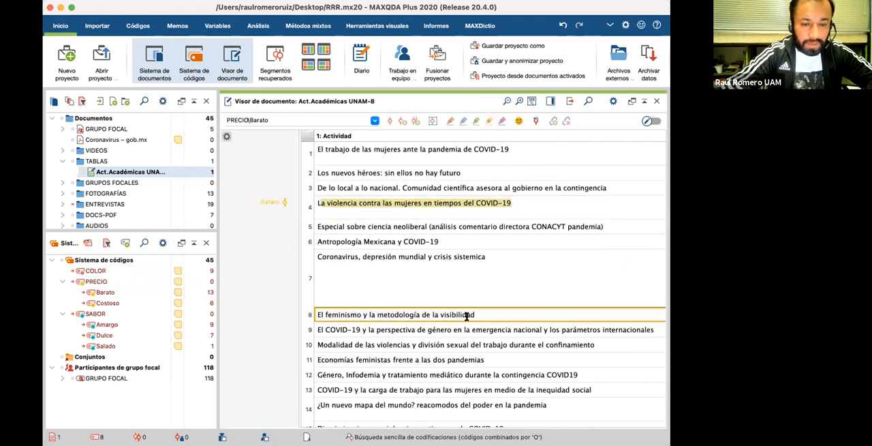
pyautogui.moveTo(475, 313); pyautogui.dragTo(140, 326)
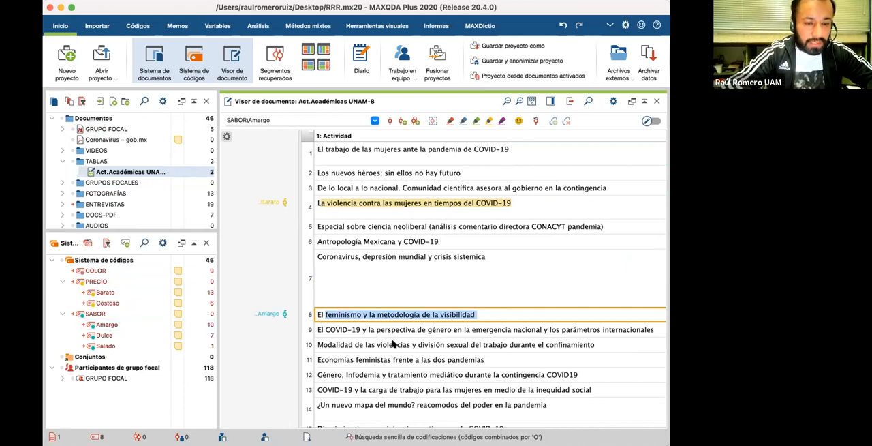
pyautogui.scroll(-3, 392, 344)
pyautogui.scroll(-5, 392, 345)
pyautogui.click(366, 254)
pyautogui.moveTo(638, 254); pyautogui.dragTo(123, 303)
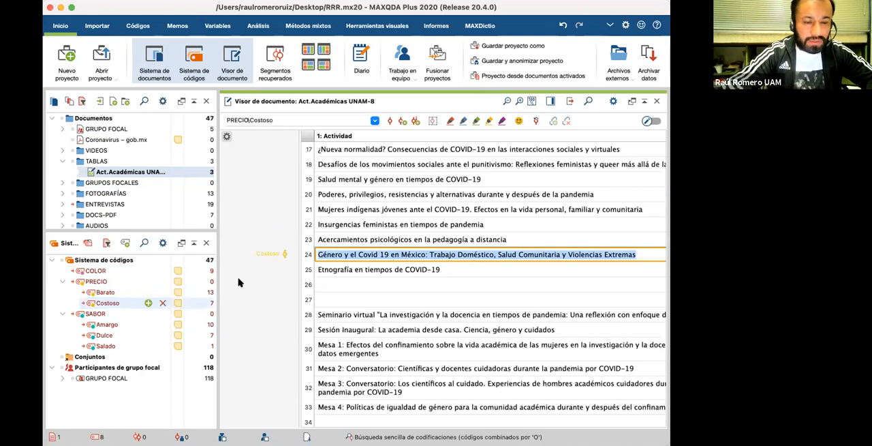
# Step: Code the Mesa 3 conversatorio text in row 32 of the table with Barato
pyautogui.scroll(-3, 389, 280)
pyautogui.click(394, 272)
pyautogui.moveTo(338, 265); pyautogui.dragTo(140, 293)
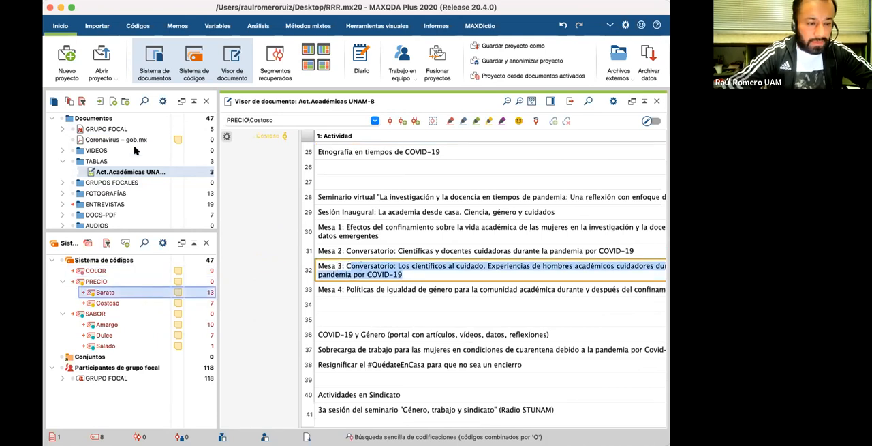
# Step: Collapse the TABLAS group and open the ENTREVISTA A recording from the AUDIOS group in the audio viewer
pyautogui.click(62, 162)
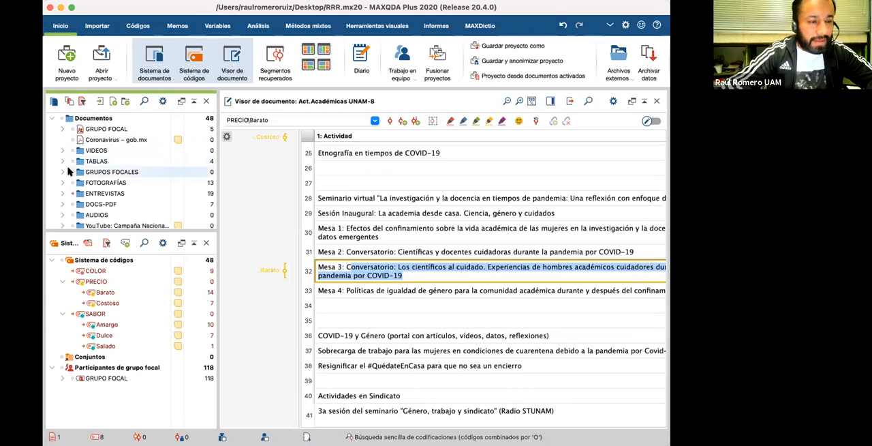
pyautogui.click(62, 215)
pyautogui.scroll(-2, 102, 184)
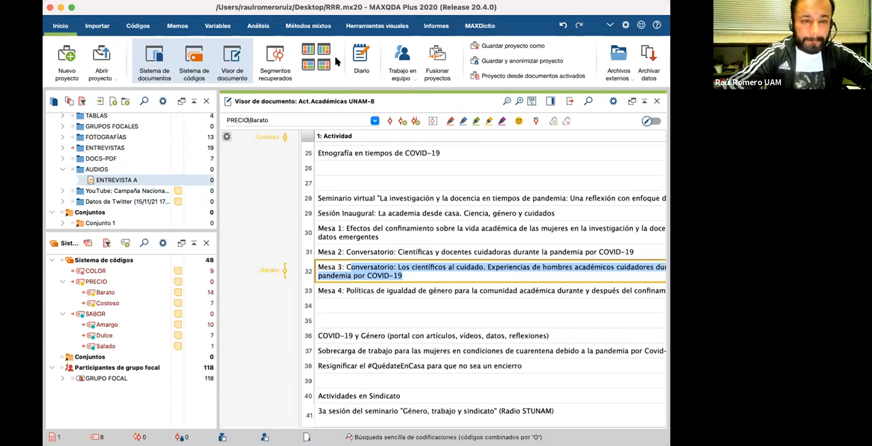
pyautogui.doubleClick(93, 180)
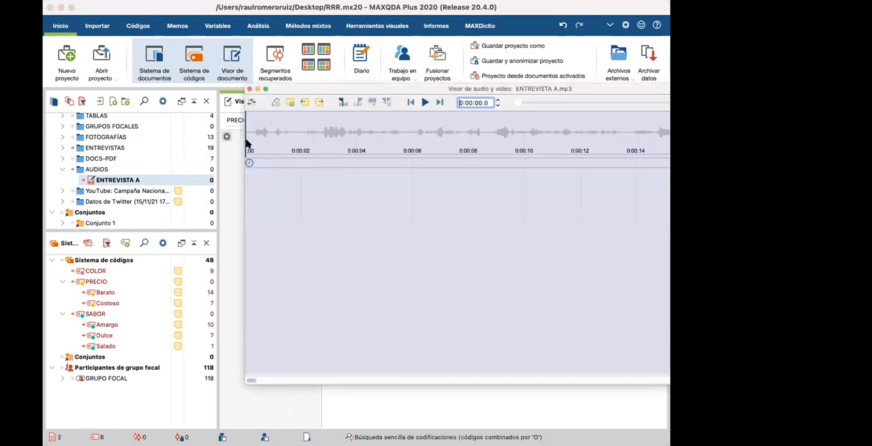
pyautogui.moveTo(326, 89); pyautogui.dragTo(219, 85)
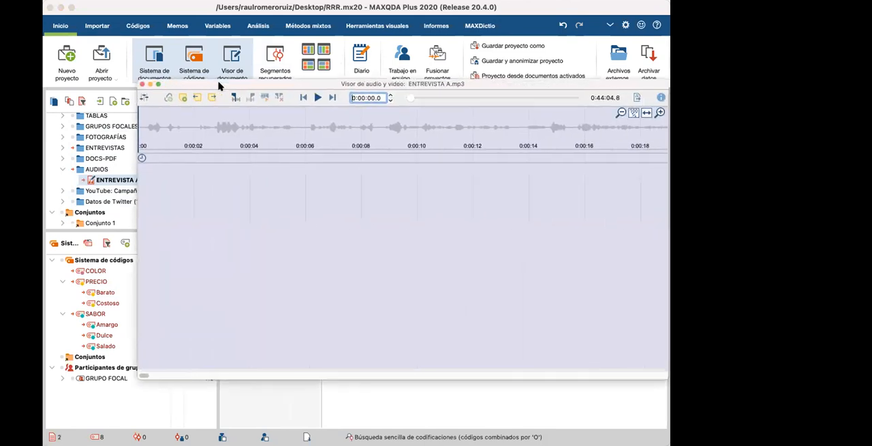
pyautogui.click(211, 144)
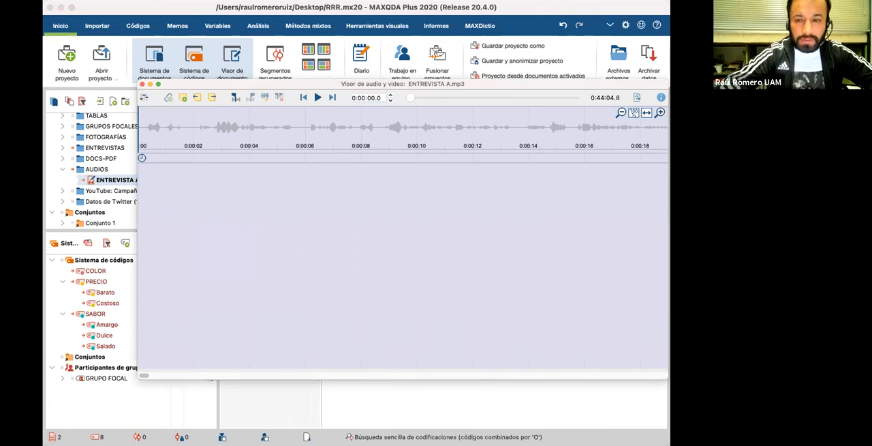
# Step: Examine the ENTREVISTA A waveform from its end backwards and return the playback position to 0:00:00.0
pyautogui.moveTo(411, 97); pyautogui.dragTo(584, 167)
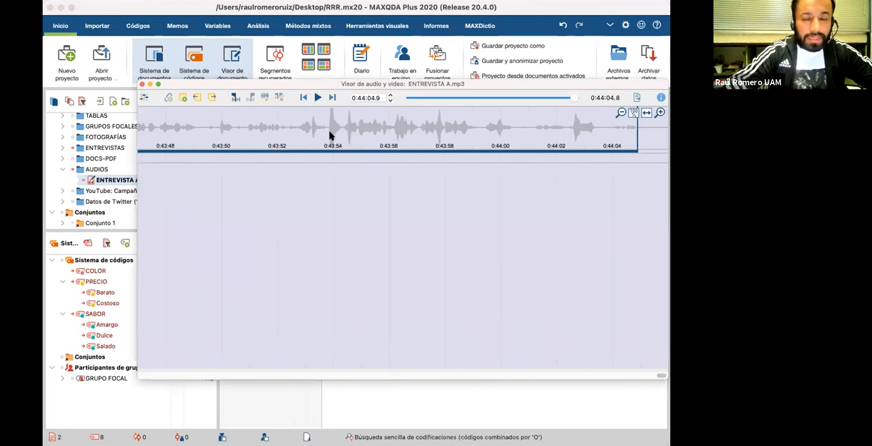
pyautogui.hscroll(-15, 329, 135)
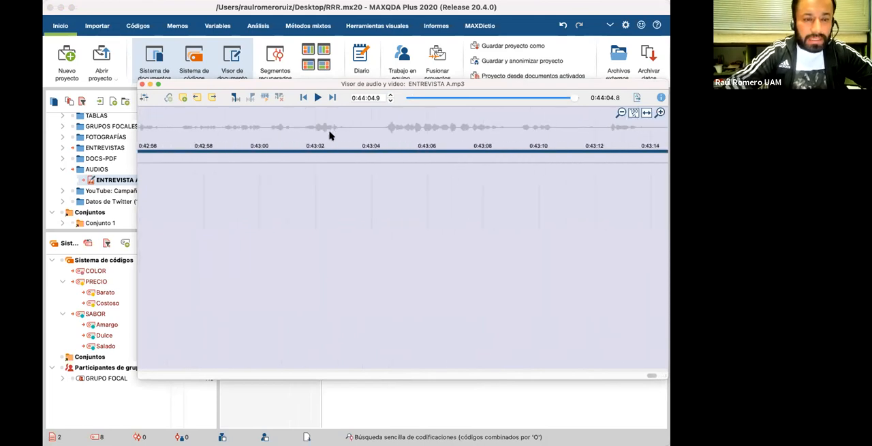
pyautogui.hscroll(-20, 329, 136)
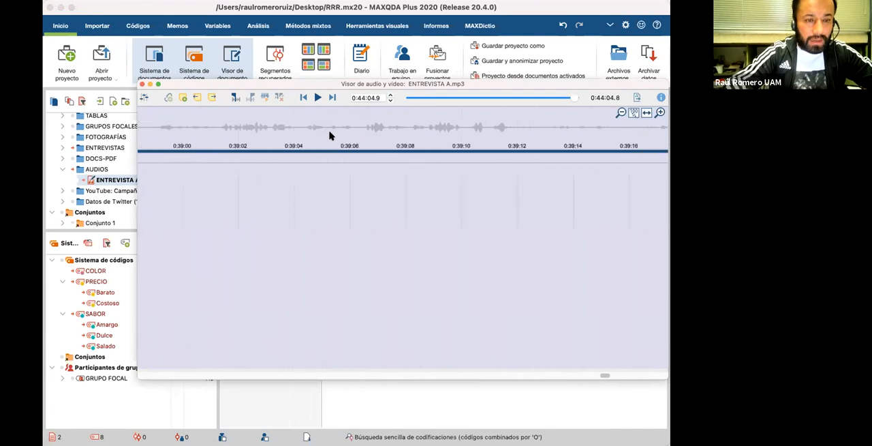
pyautogui.hscroll(-15, 329, 135)
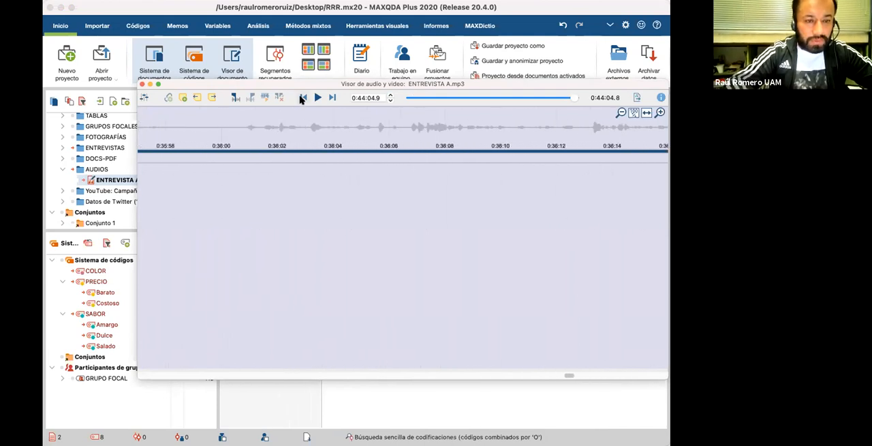
pyautogui.click(302, 99)
pyautogui.hscroll(-20, 239, 130)
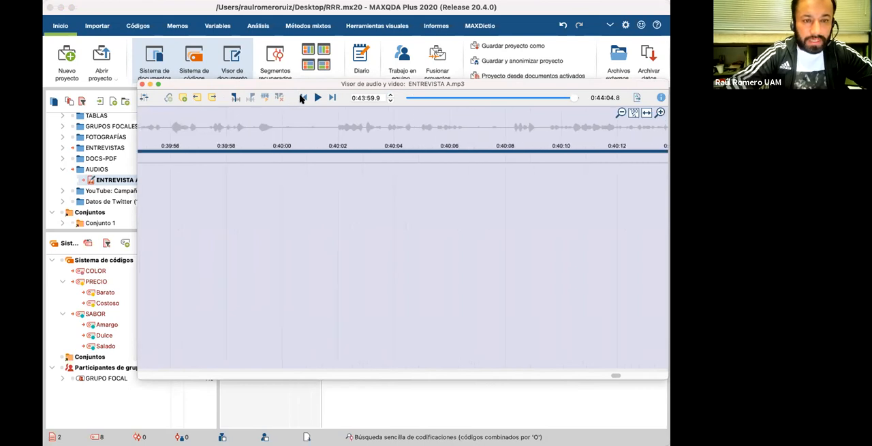
pyautogui.click(303, 98)
pyautogui.click(303, 98)
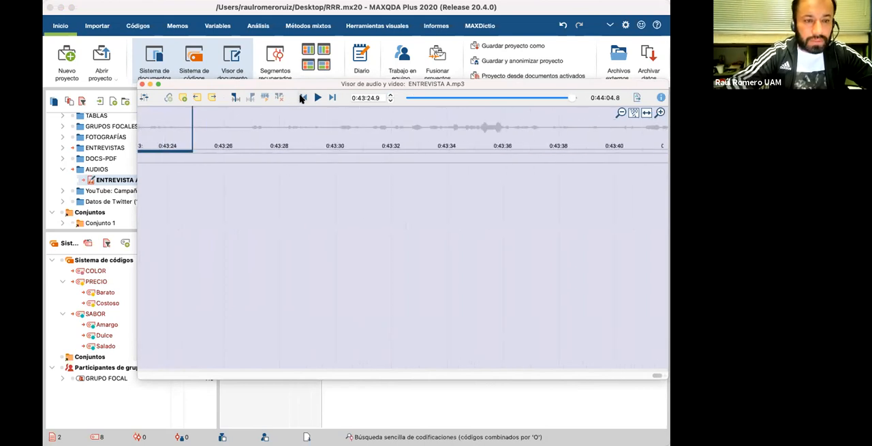
pyautogui.click(303, 99)
pyautogui.click(303, 98)
pyautogui.moveTo(570, 97); pyautogui.dragTo(402, 101)
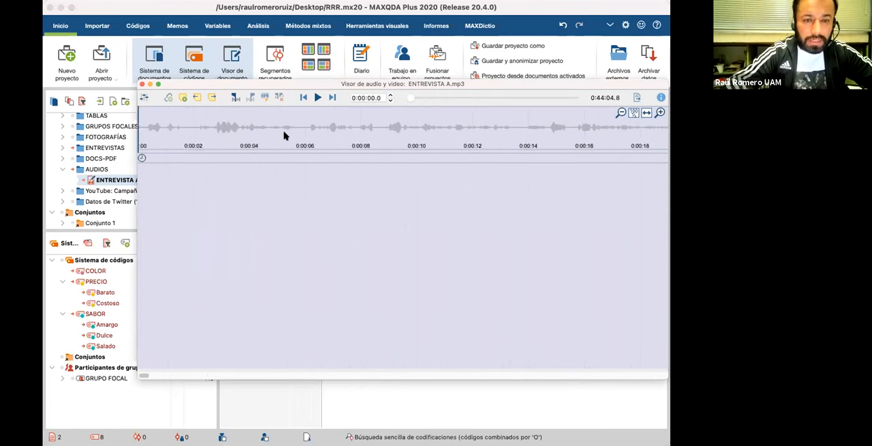
# Step: Play the opening of ENTREVISTA A and code the audio clip from 0:00:02.9 to 0:00:09.5 with Barato
pyautogui.click(318, 98)
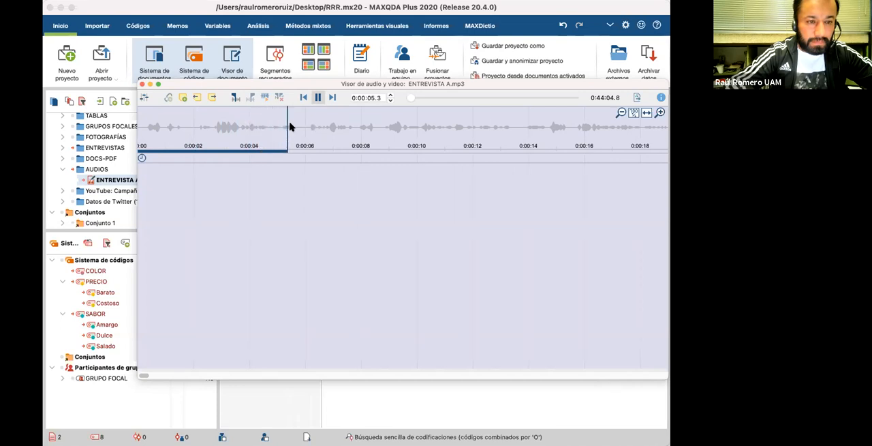
pyautogui.click(317, 98)
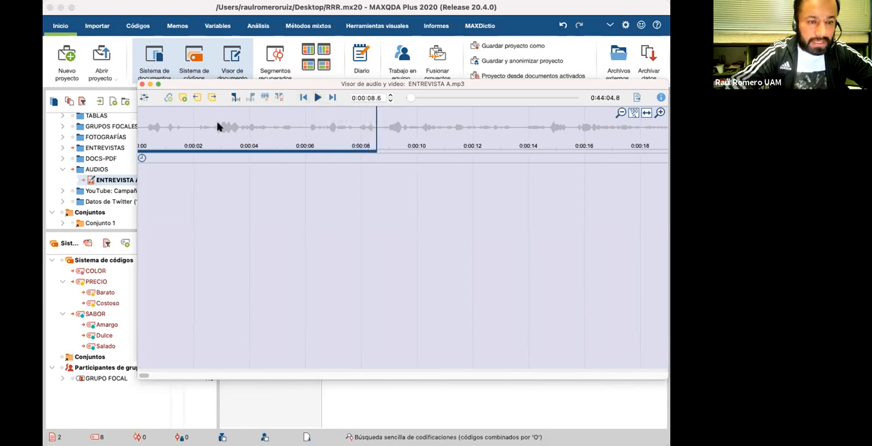
pyautogui.moveTo(218, 128); pyautogui.dragTo(402, 126)
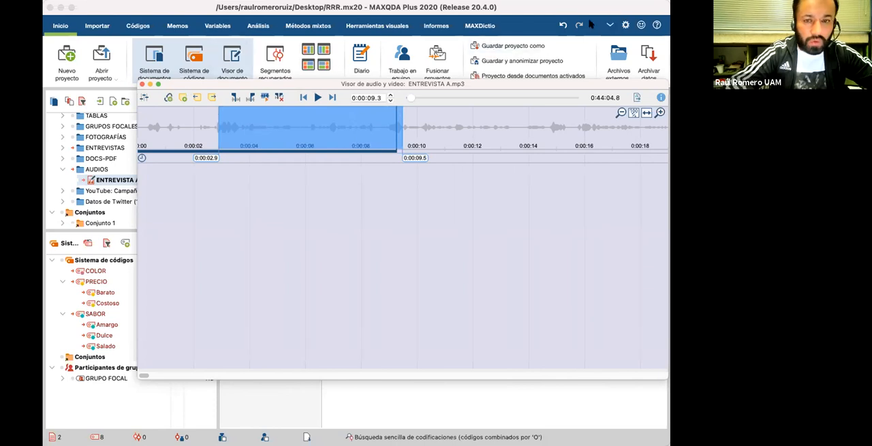
pyautogui.moveTo(512, 88); pyautogui.dragTo(632, 82)
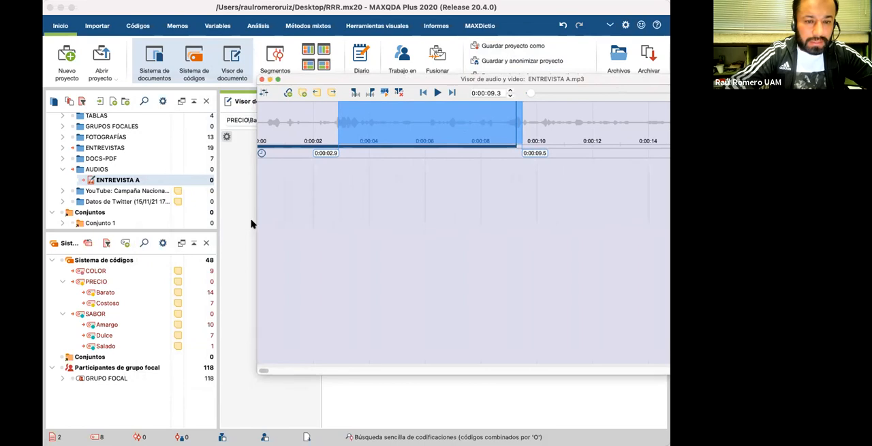
pyautogui.click(139, 291)
pyautogui.moveTo(135, 290); pyautogui.dragTo(135, 291)
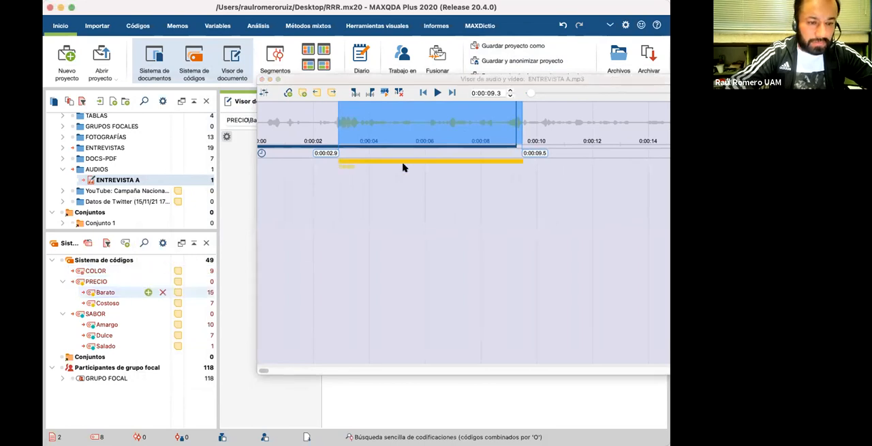
# Step: Continue playback and code the audio clip from 0:00:15.8 to 0:00:19.2 with both Barato and Dulce
pyautogui.hscroll(2, 499, 134)
pyautogui.click(438, 92)
pyautogui.hscroll(1, 437, 140)
pyautogui.hscroll(2, 437, 140)
pyautogui.click(438, 93)
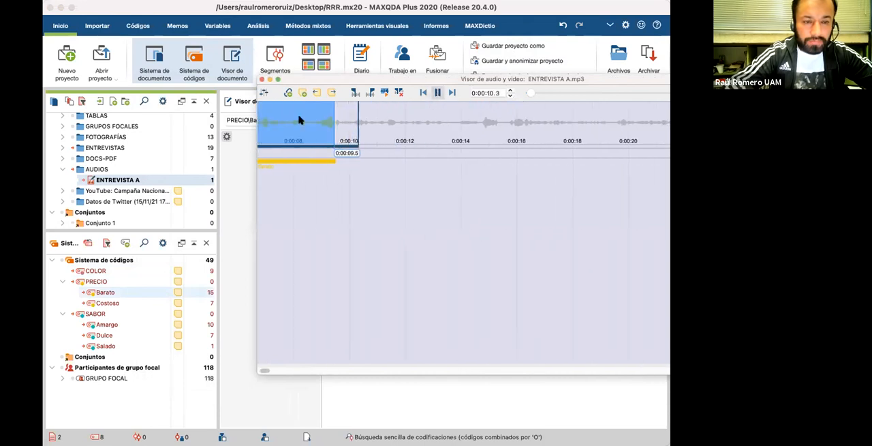
pyautogui.hscroll(2, 425, 142)
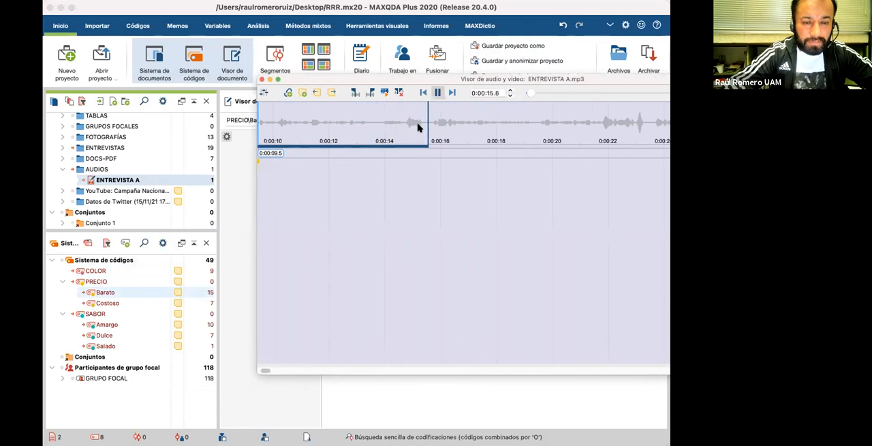
pyautogui.moveTo(432, 121); pyautogui.dragTo(529, 119)
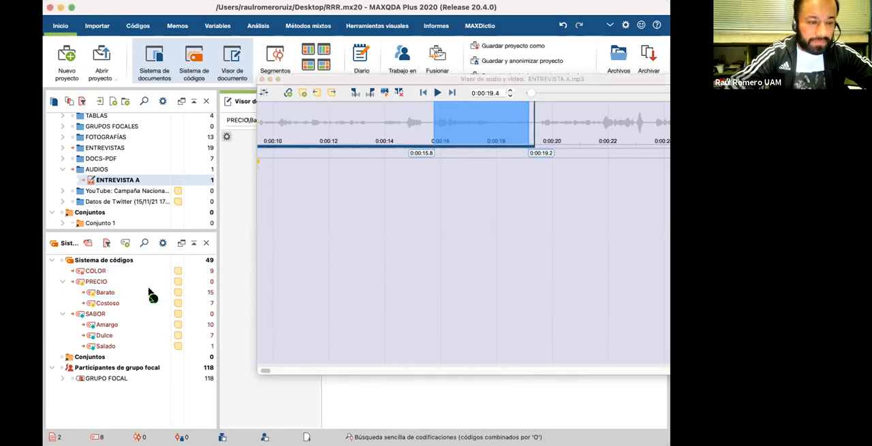
pyautogui.moveTo(150, 292); pyautogui.dragTo(383, 211)
pyautogui.click(465, 160)
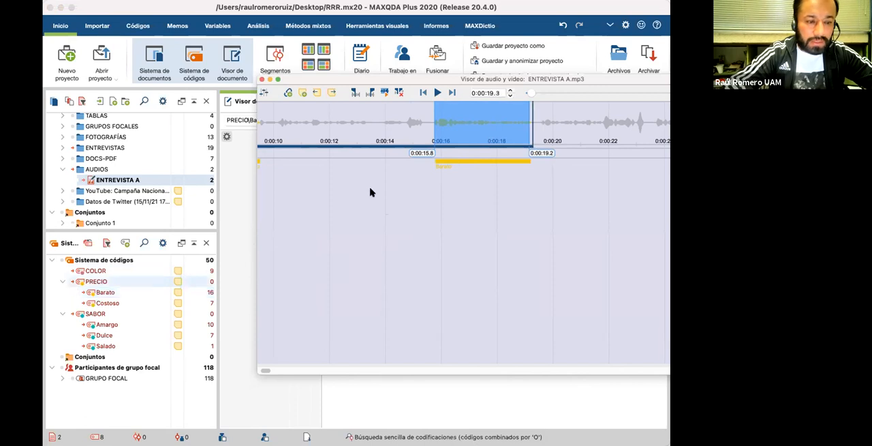
pyautogui.moveTo(239, 272); pyautogui.dragTo(110, 335)
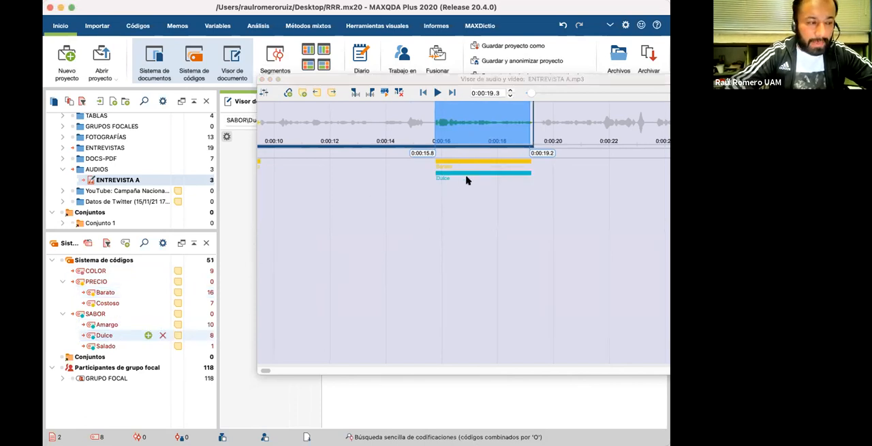
# Step: Move the ENTREVISTA A playback position to 0:00:22.2, play a short passage from there, and pause it
pyautogui.hscroll(10, 451, 201)
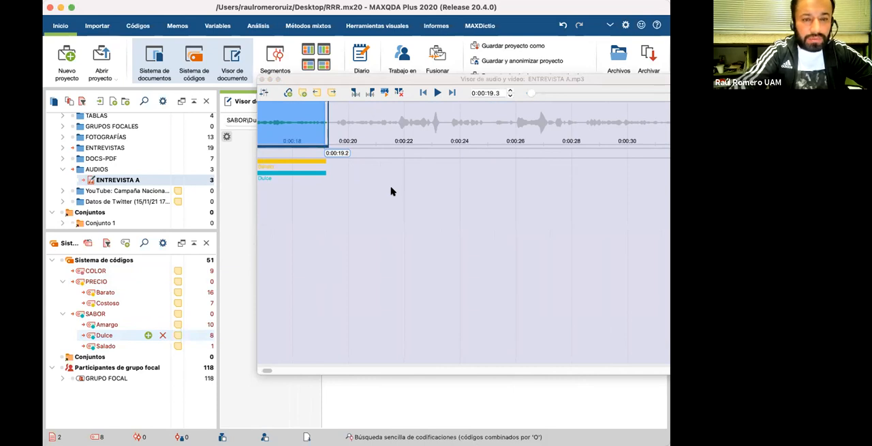
pyautogui.click(410, 126)
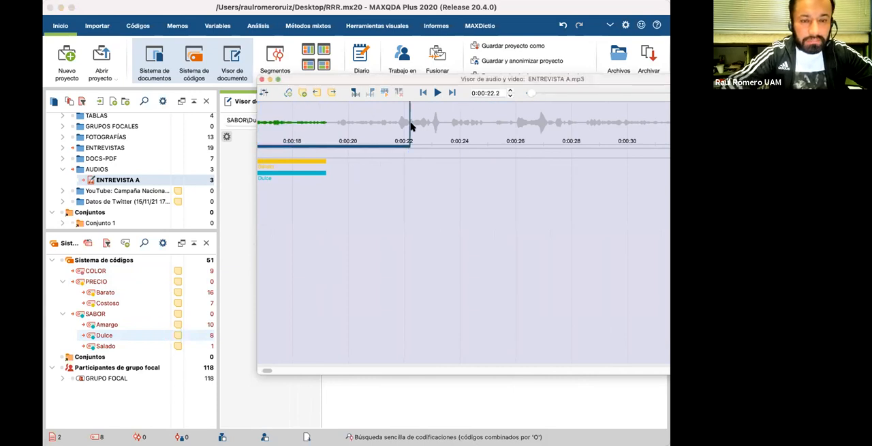
pyautogui.click(437, 93)
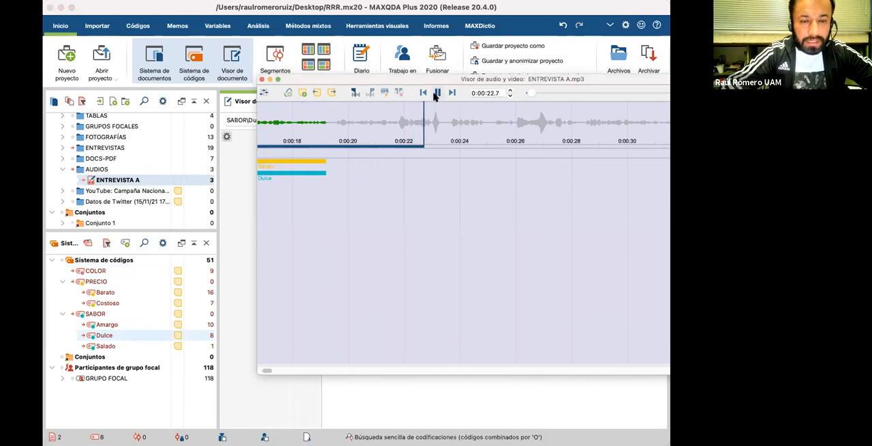
pyautogui.click(437, 93)
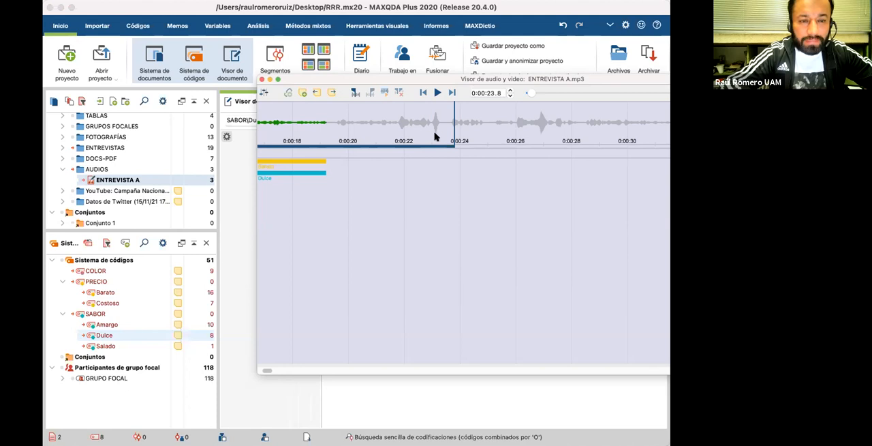
# Step: Open the audio control panel, play a passage from 0:00:23.8, and set the playback speed to 1x
pyautogui.click(264, 92)
pyautogui.moveTo(372, 177); pyautogui.dragTo(247, 186)
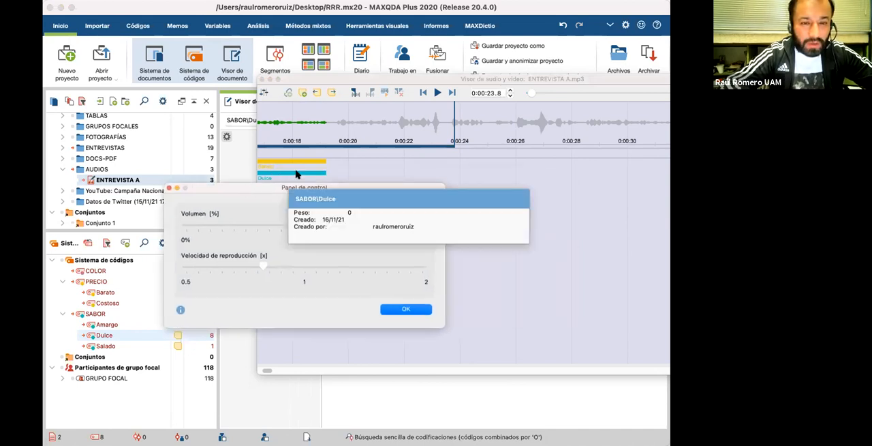
pyautogui.click(437, 93)
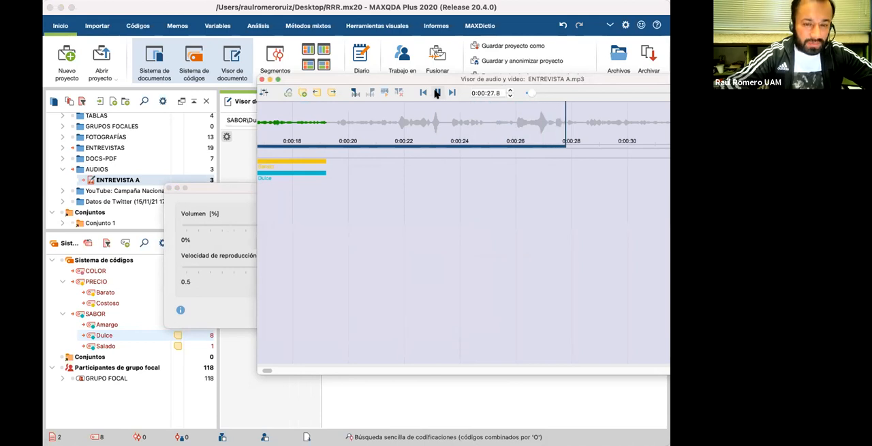
pyautogui.click(437, 92)
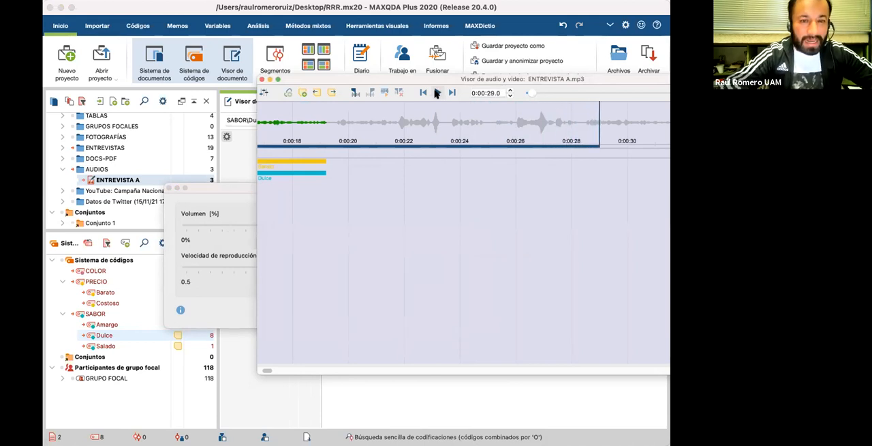
pyautogui.click(242, 190)
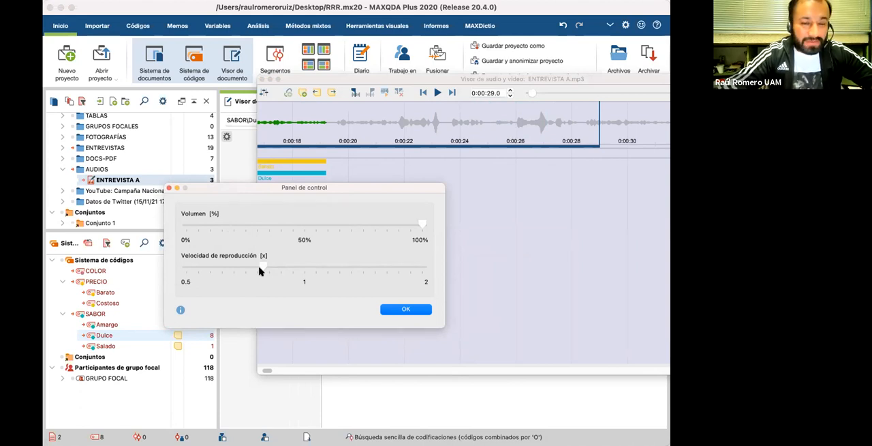
pyautogui.click(233, 268)
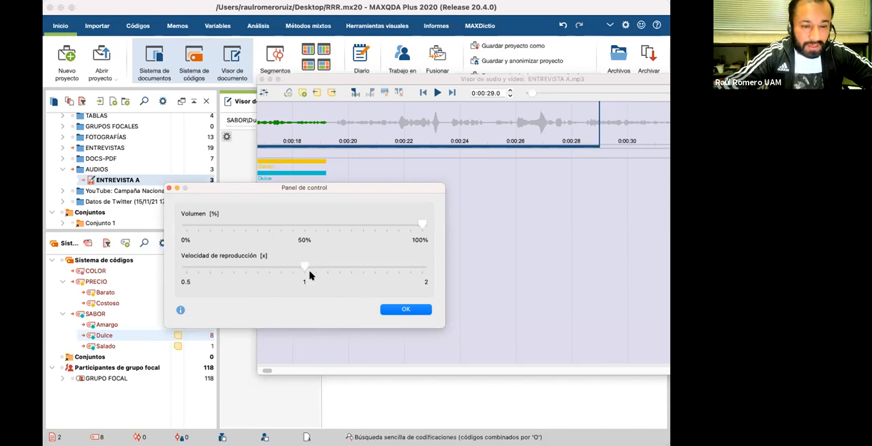
pyautogui.click(405, 309)
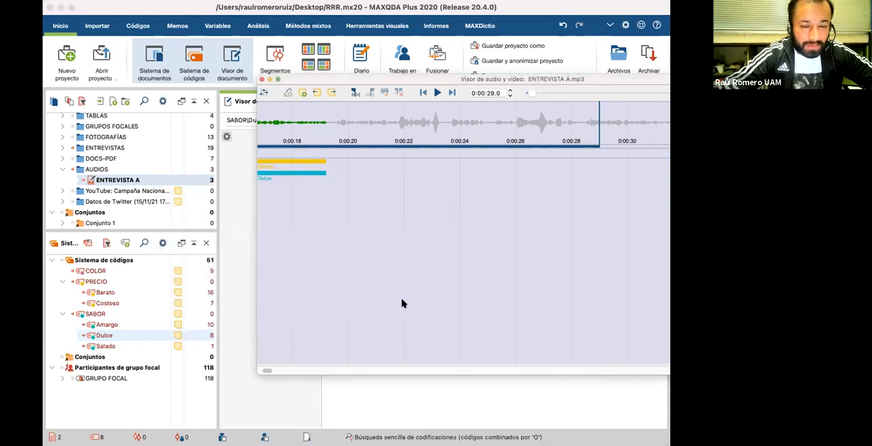
# Step: Continue playback to about 0:00:32 and code the audio clip from 0:00:32.8 to 0:00:39.4 with Barato
pyautogui.click(414, 123)
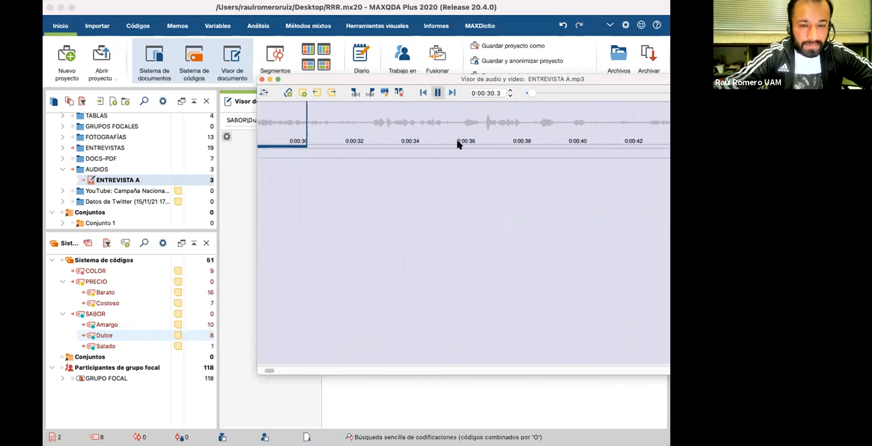
pyautogui.click(438, 93)
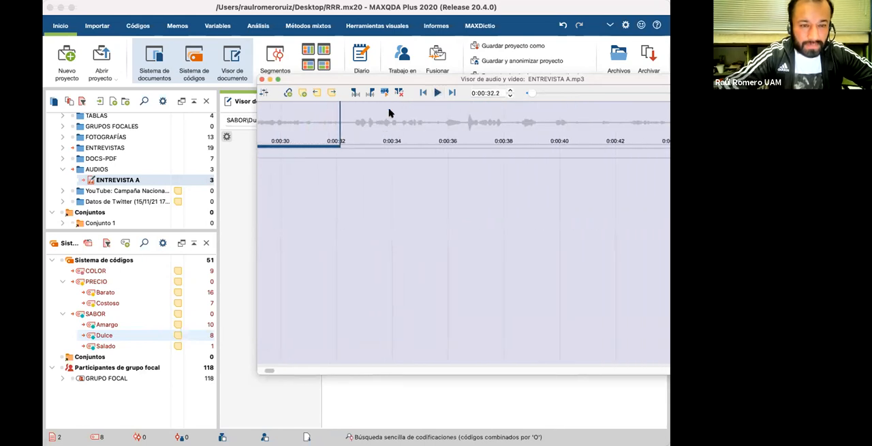
pyautogui.moveTo(358, 122); pyautogui.dragTo(431, 127)
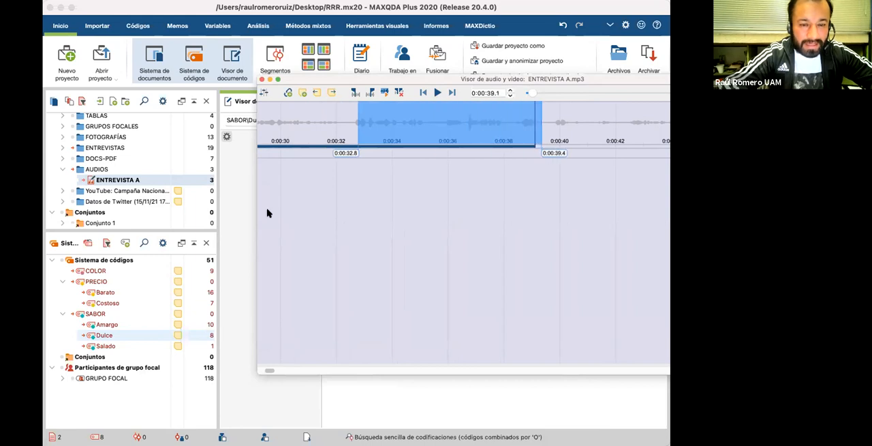
pyautogui.moveTo(140, 294); pyautogui.dragTo(366, 186)
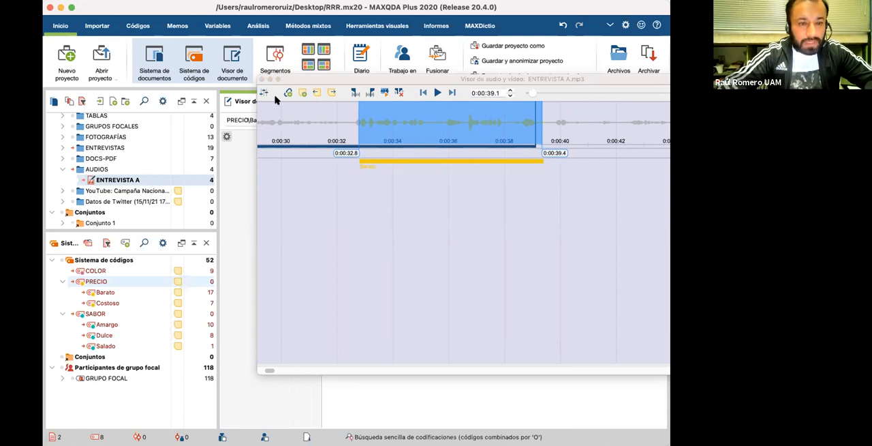
# Step: Close the audio viewer and show the retrieved segments window with the document viewer hidden
pyautogui.click(261, 80)
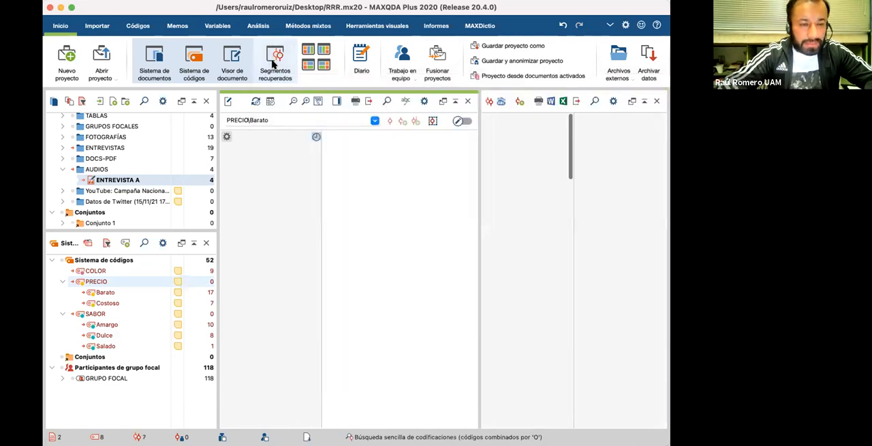
pyautogui.click(274, 63)
pyautogui.click(235, 63)
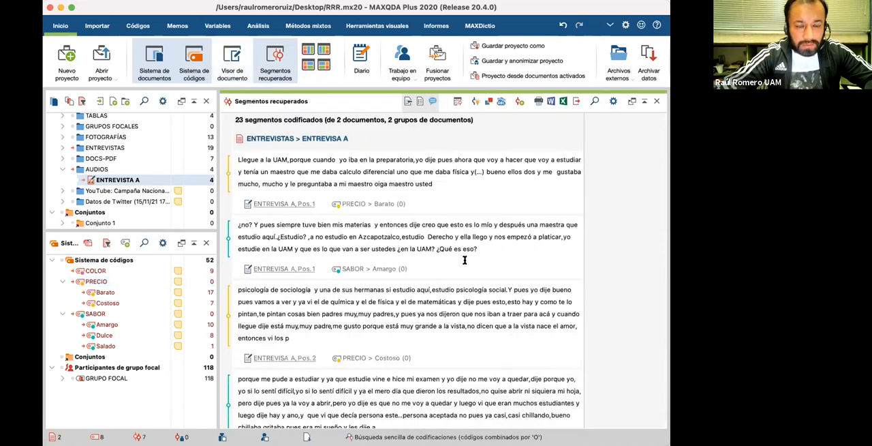
# Step: Examine the retrieved text segments of the ENTREVISTAS interview, comparing the passages coded with PRECIO, SABOR and COLOR
pyautogui.scroll(-10, 464, 259)
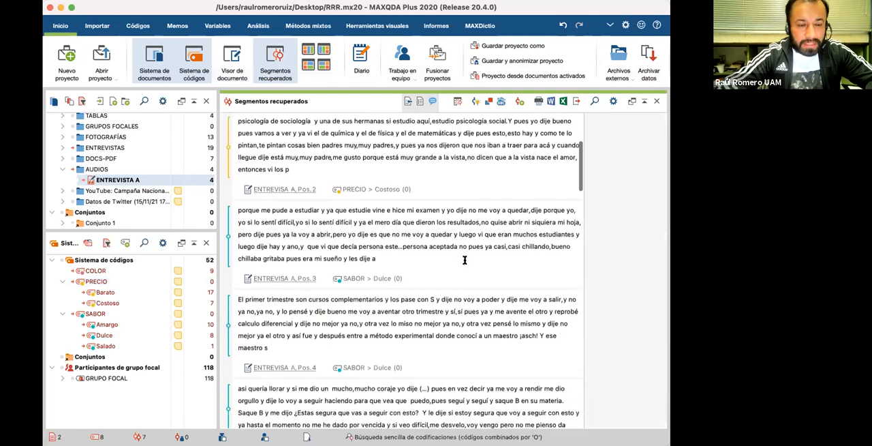
pyautogui.scroll(-10, 465, 260)
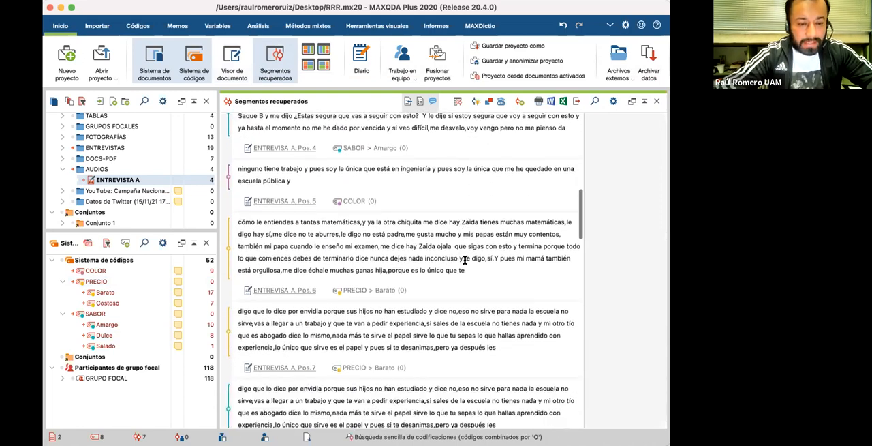
pyautogui.scroll(-10, 465, 259)
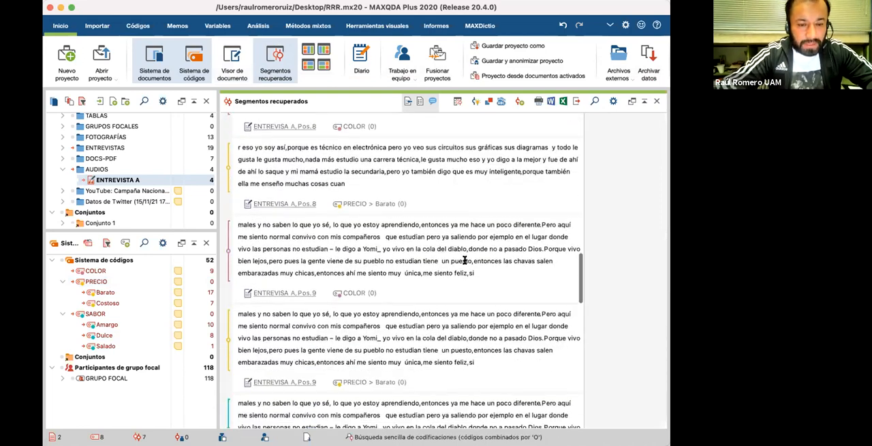
pyautogui.scroll(-10, 465, 259)
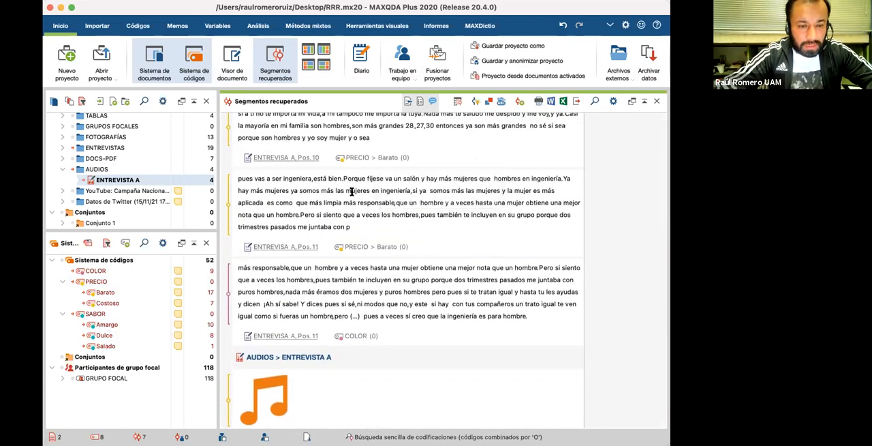
pyautogui.scroll(5, 398, 232)
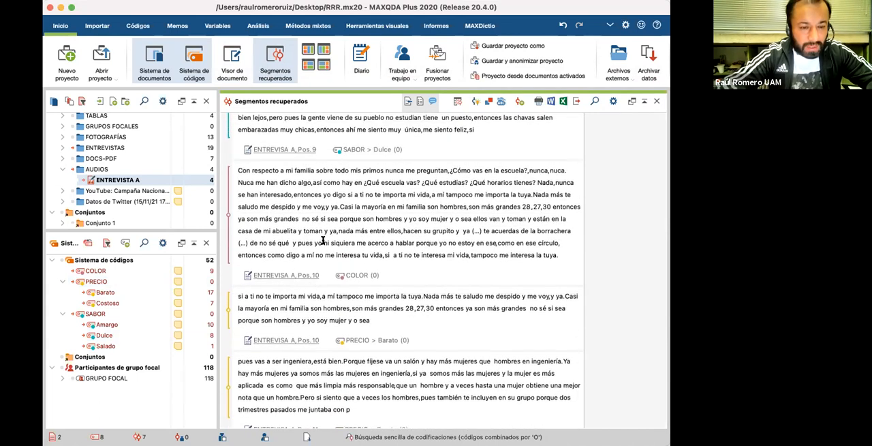
pyautogui.scroll(1, 351, 224)
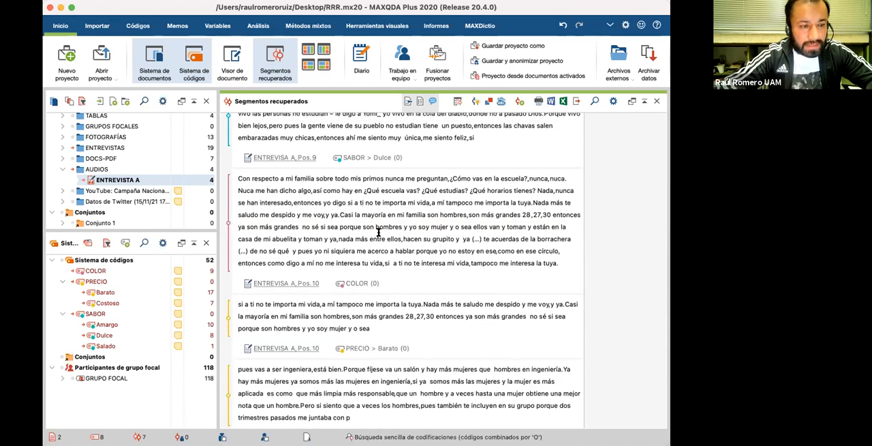
pyautogui.moveTo(355, 287)
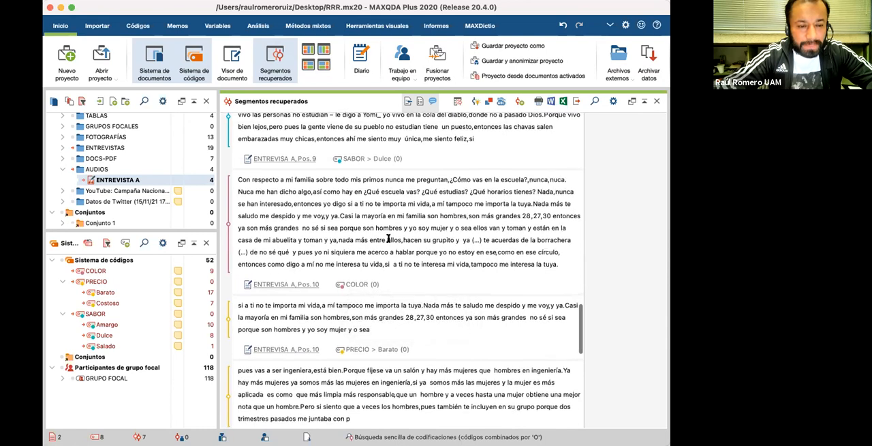
pyautogui.scroll(1, 389, 238)
pyautogui.moveTo(365, 178)
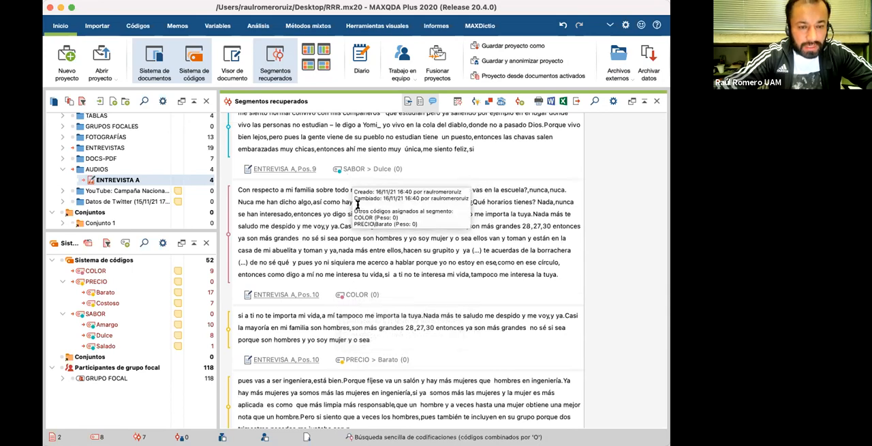
pyautogui.scroll(3, 355, 204)
pyautogui.scroll(10, 358, 205)
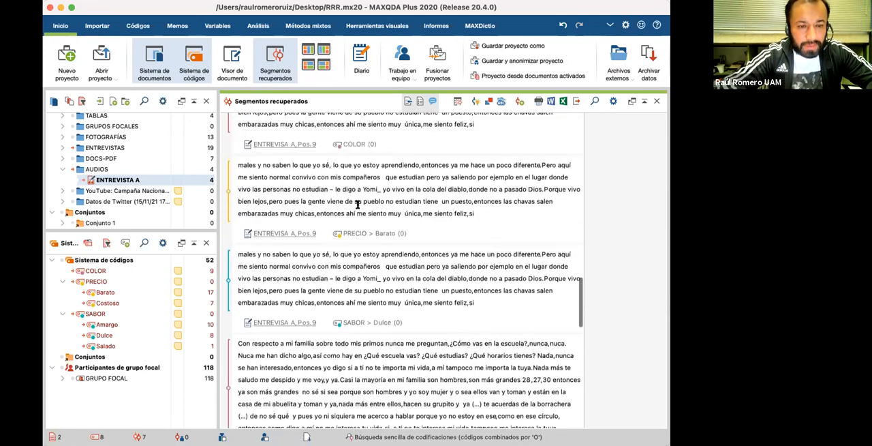
pyautogui.scroll(-20, 357, 204)
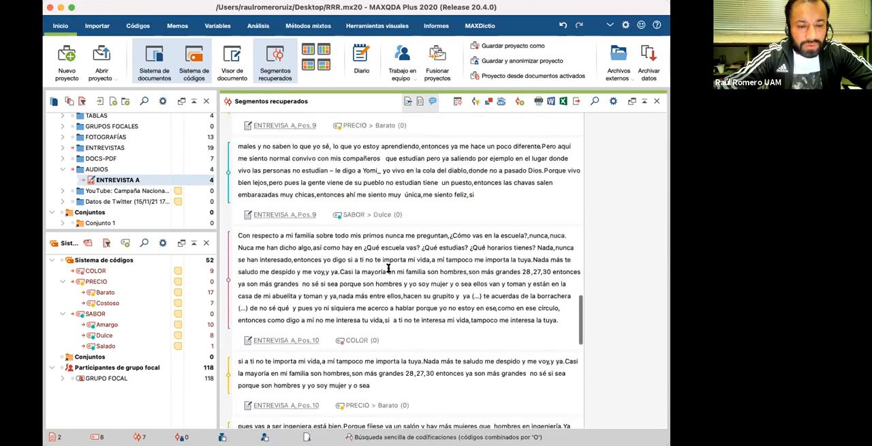
pyautogui.scroll(-8, 402, 272)
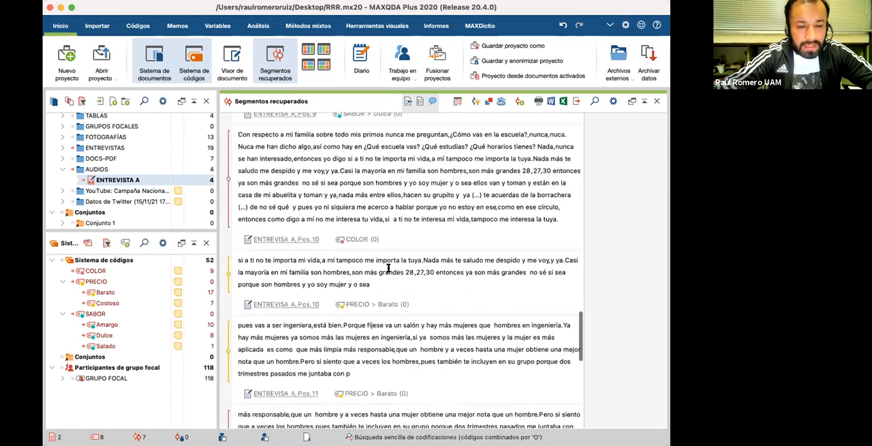
pyautogui.scroll(-8, 425, 274)
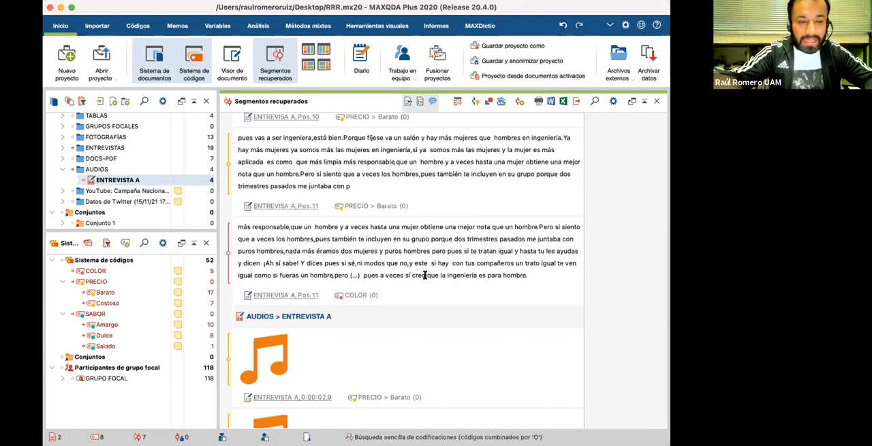
# Step: Open the 0:00:02.9 Barato audio segment from the retrieved segments list in the audio viewer, and close the viewer
pyautogui.scroll(-3, 409, 266)
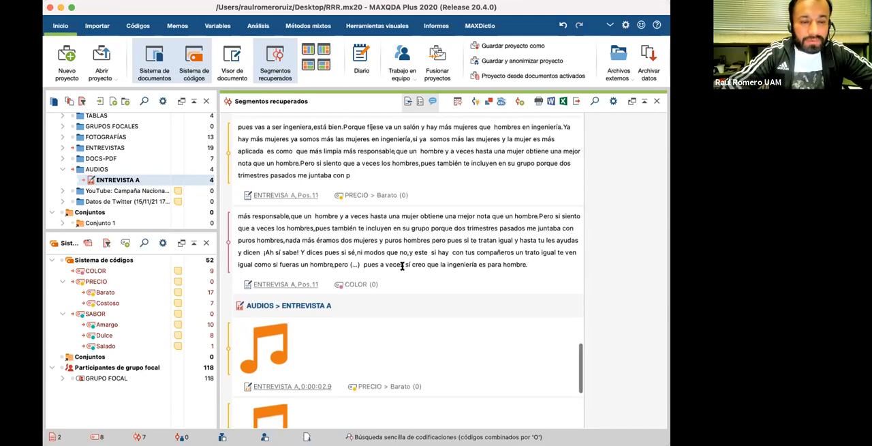
pyautogui.scroll(-1, 306, 283)
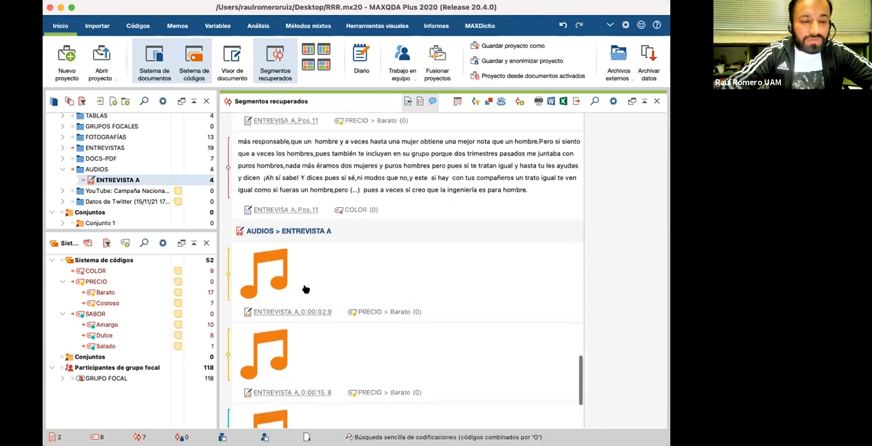
pyautogui.scroll(-1, 306, 258)
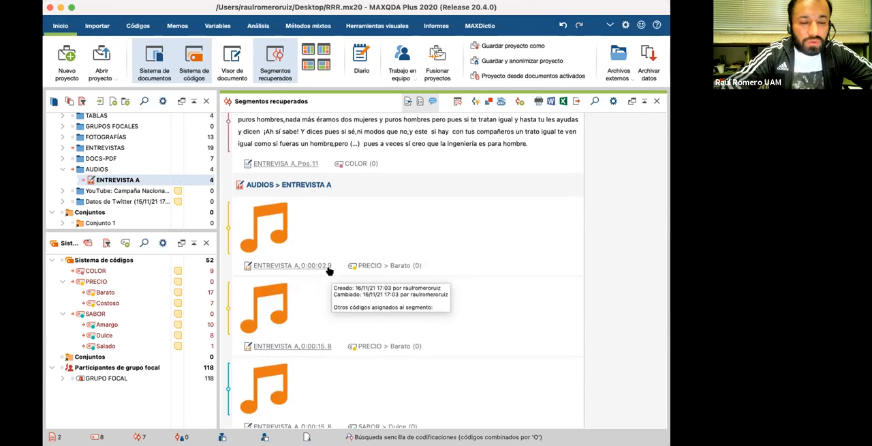
pyautogui.scroll(-1, 282, 269)
pyautogui.click(285, 252)
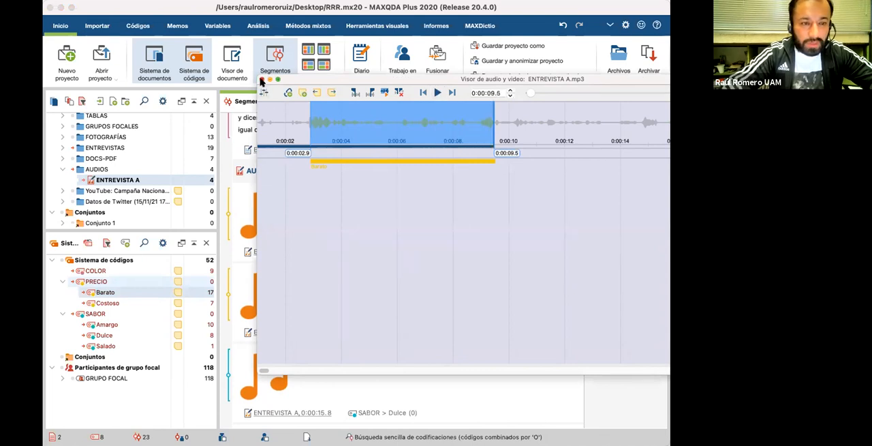
pyautogui.click(261, 80)
# Step: Review the retrieved ENTREVISTA A audio segments through 0:00:32.8 and return to the start of the document list
pyautogui.scroll(-3, 302, 302)
pyautogui.scroll(-1, 302, 302)
pyautogui.scroll(10, 302, 302)
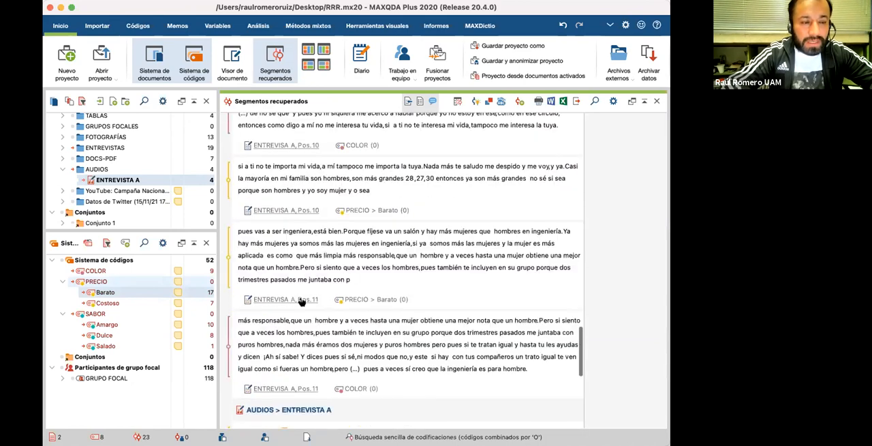
pyautogui.scroll(-10, 302, 302)
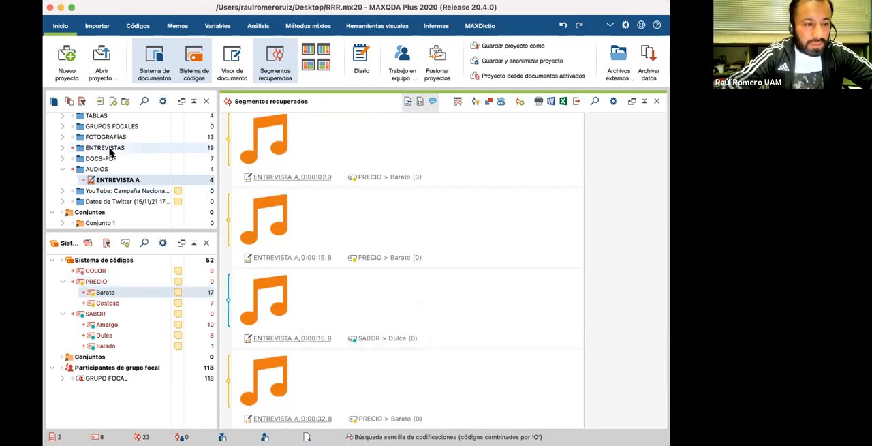
pyautogui.scroll(4, 109, 150)
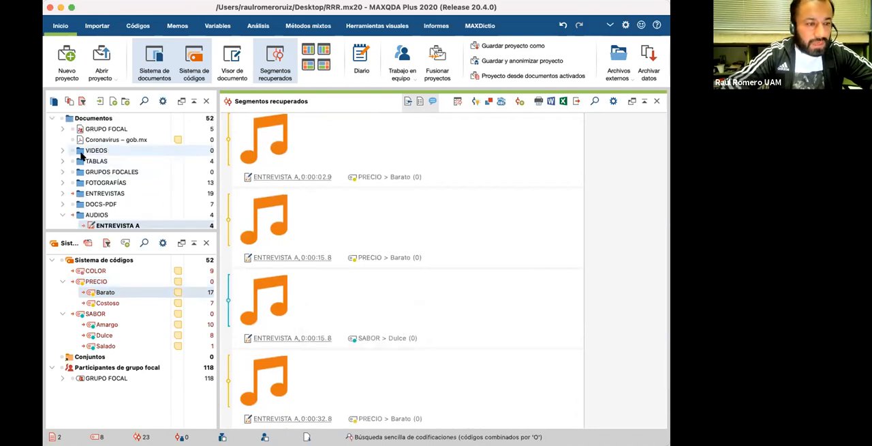
# Step: Activate the FOTOGRAFÍAS document group to retrieve its coded segments and return to the first photo segment, cu1
pyautogui.scroll(-3, 75, 162)
pyautogui.click(73, 151)
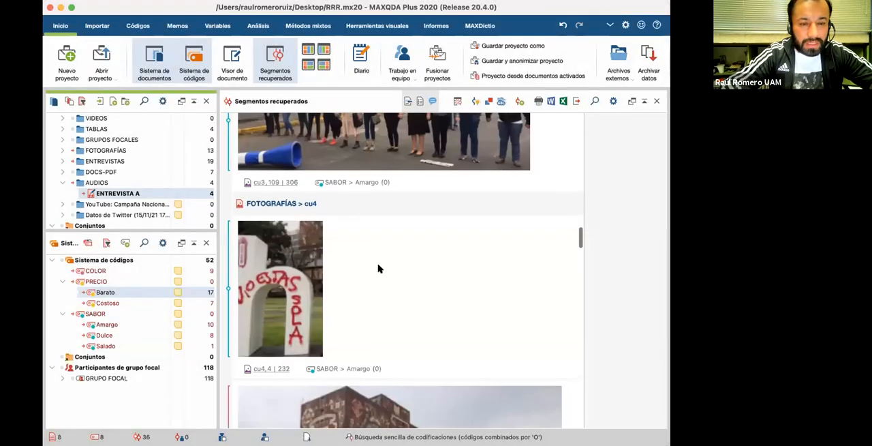
pyautogui.scroll(10, 380, 269)
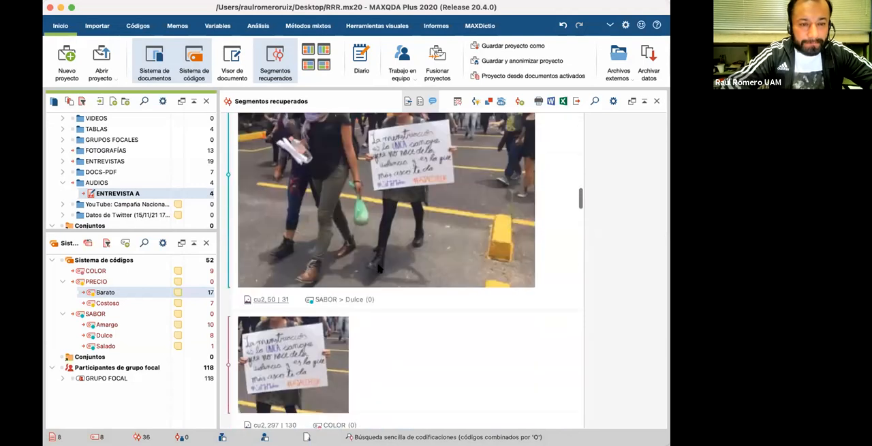
pyautogui.scroll(15, 379, 269)
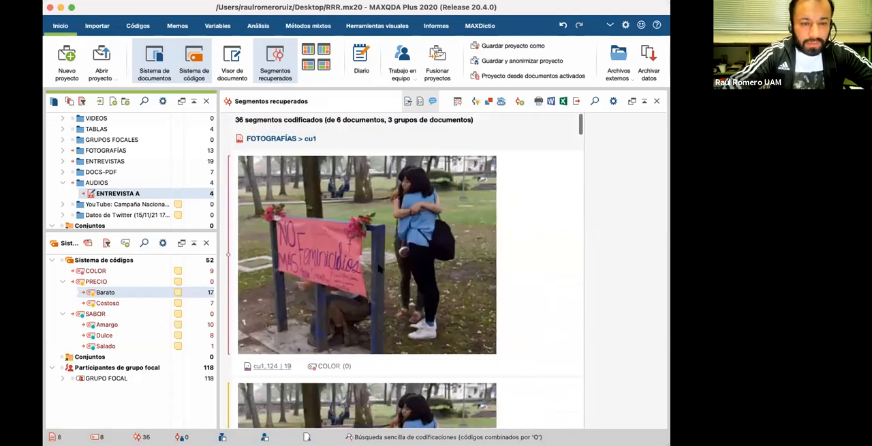
# Step: Examine the retrieved photo segments of FOTOGRAFÍAS from cu1 to cu4, comparing the image areas and the codes assigned to them
pyautogui.scroll(-3, 406, 303)
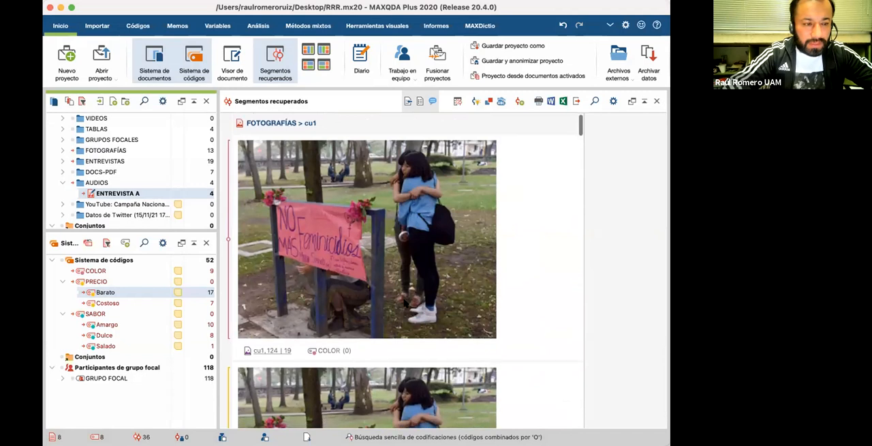
pyautogui.scroll(-6, 406, 304)
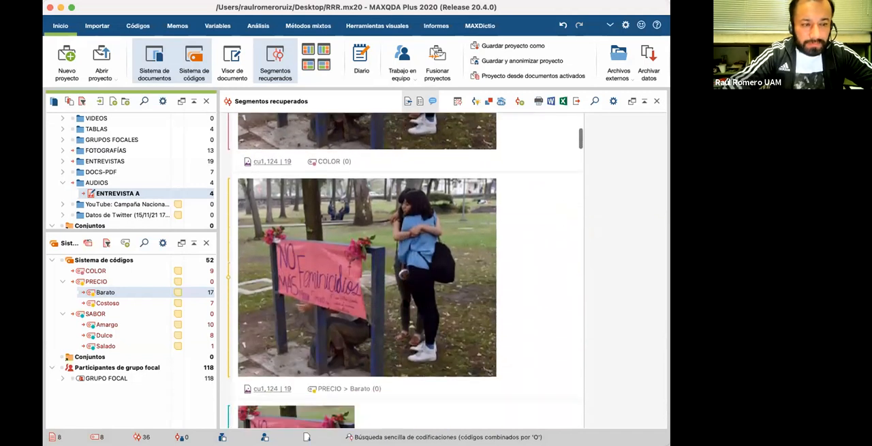
pyautogui.scroll(-5, 406, 303)
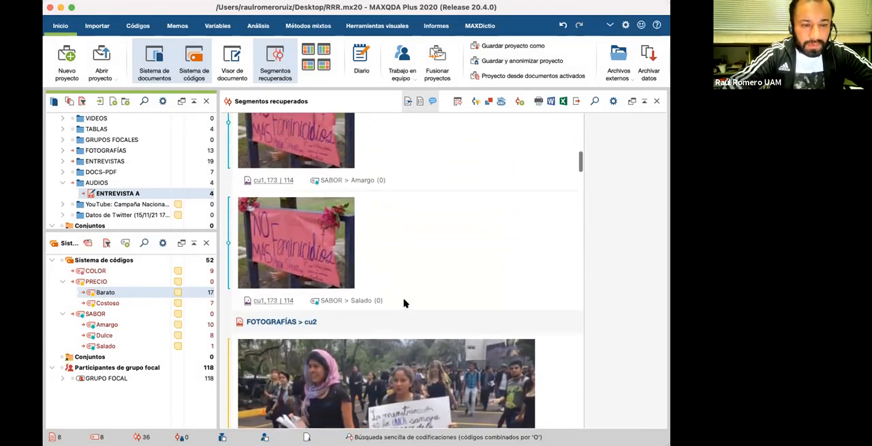
pyautogui.scroll(2, 406, 303)
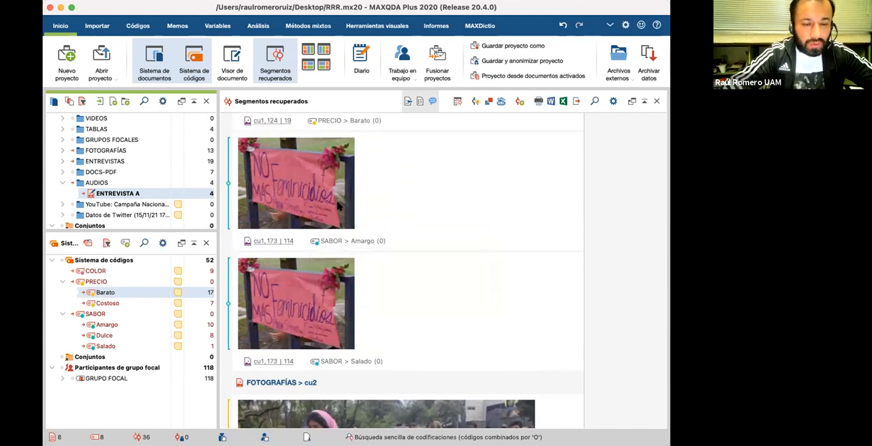
pyautogui.scroll(1, 414, 308)
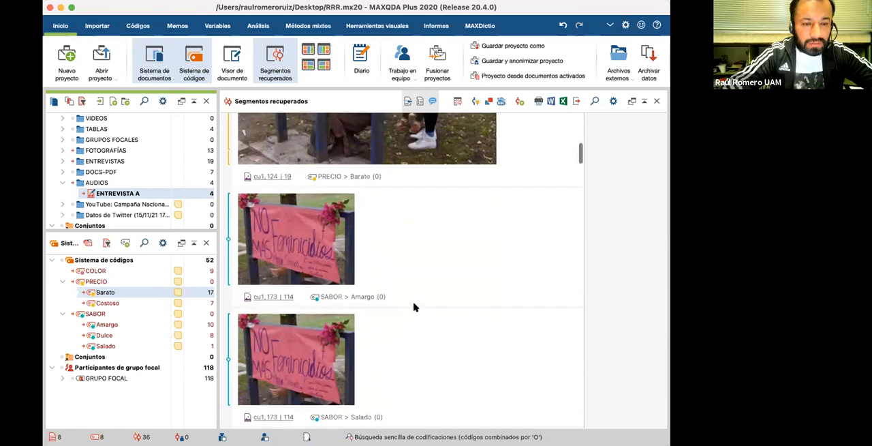
pyautogui.scroll(-4, 414, 307)
pyautogui.scroll(-4, 413, 307)
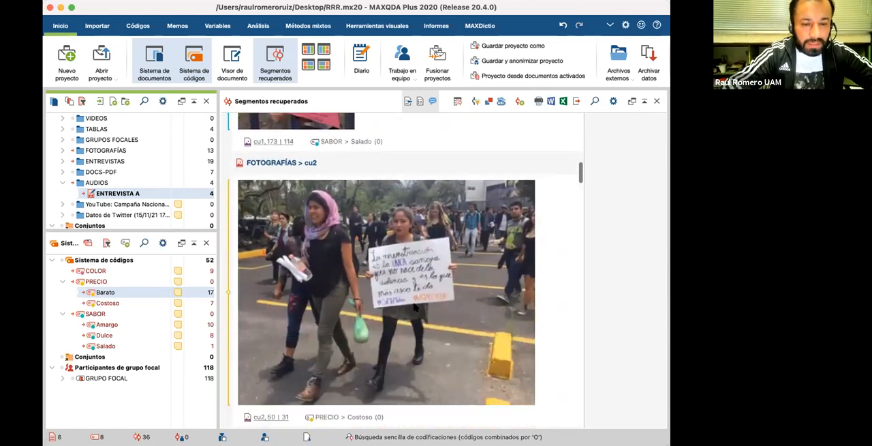
pyautogui.scroll(-8, 414, 308)
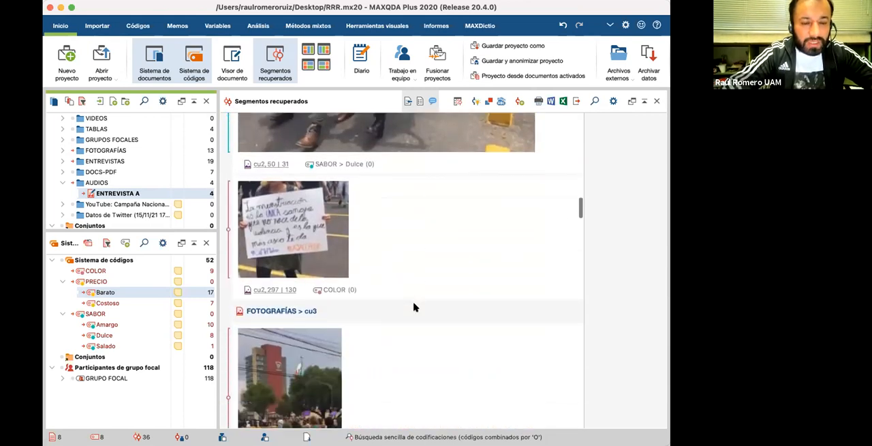
pyautogui.scroll(-7, 414, 307)
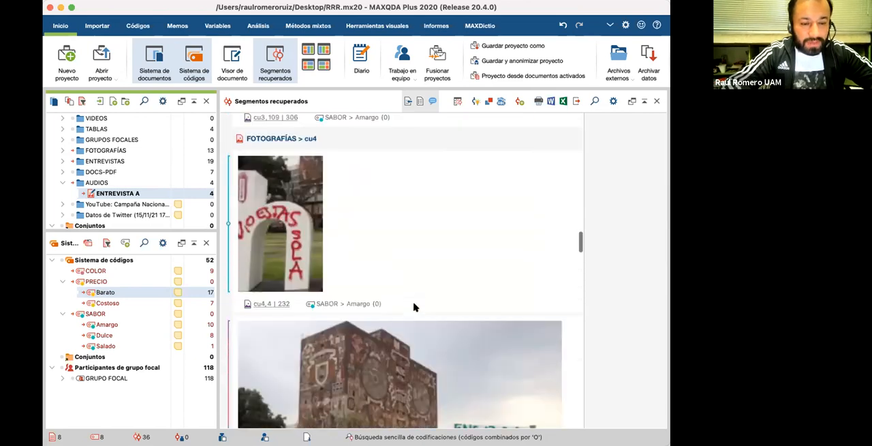
pyautogui.scroll(-5, 414, 307)
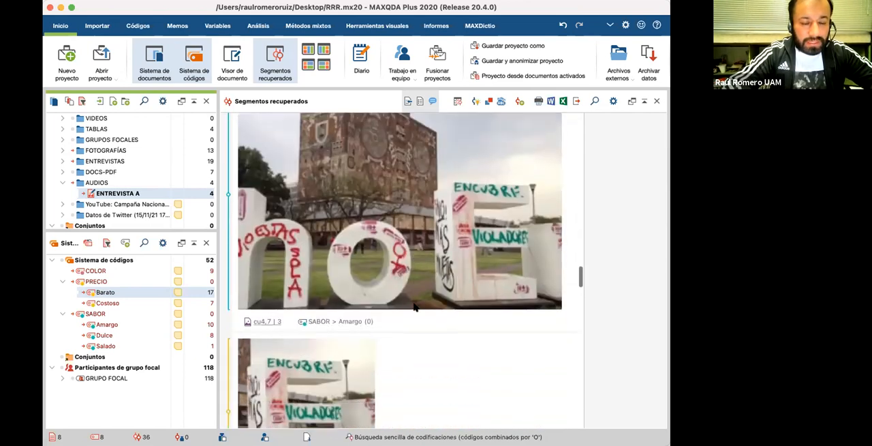
pyautogui.scroll(-4, 414, 307)
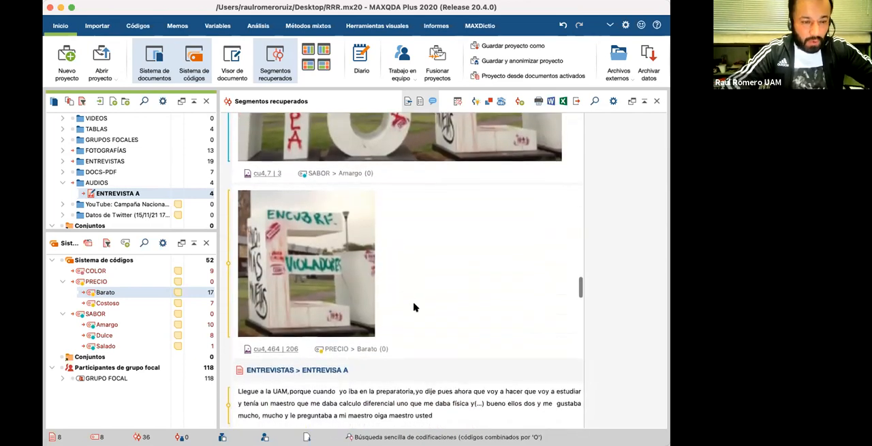
# Step: Review the retrieved text segments of ENTREVISTAS with their PRECIO, SABOR and COLOR codes, continuing through to the ENTREVISTA A audio segments
pyautogui.scroll(-2, 413, 307)
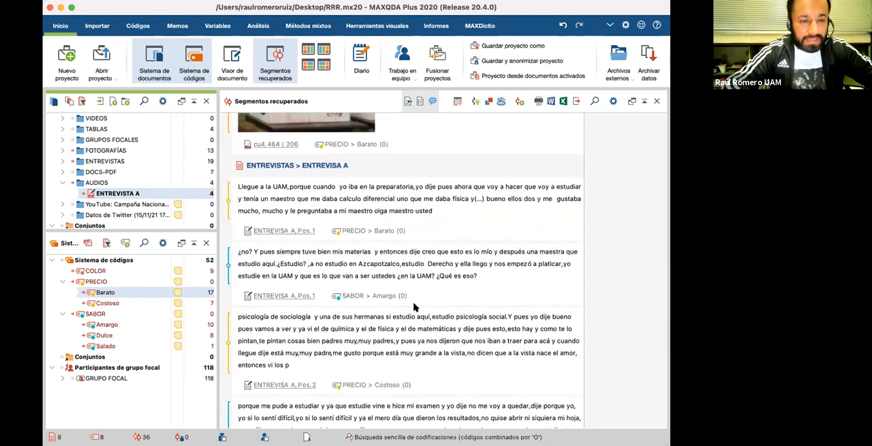
pyautogui.scroll(-1, 414, 307)
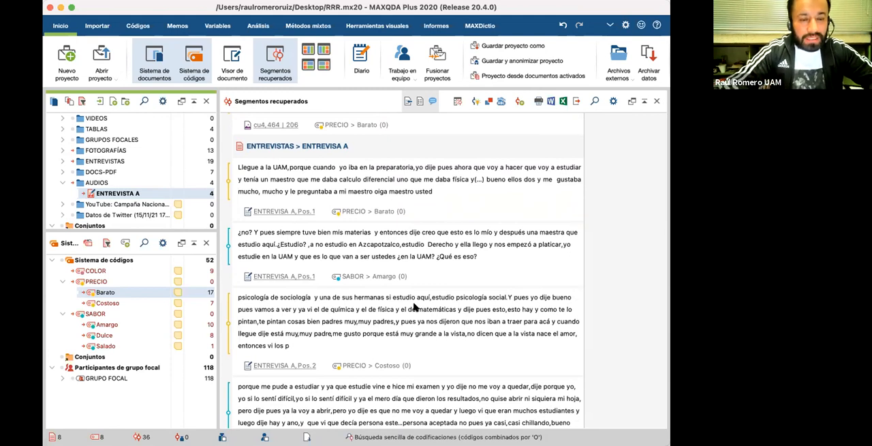
pyautogui.scroll(-1, 414, 307)
pyautogui.scroll(-1, 414, 308)
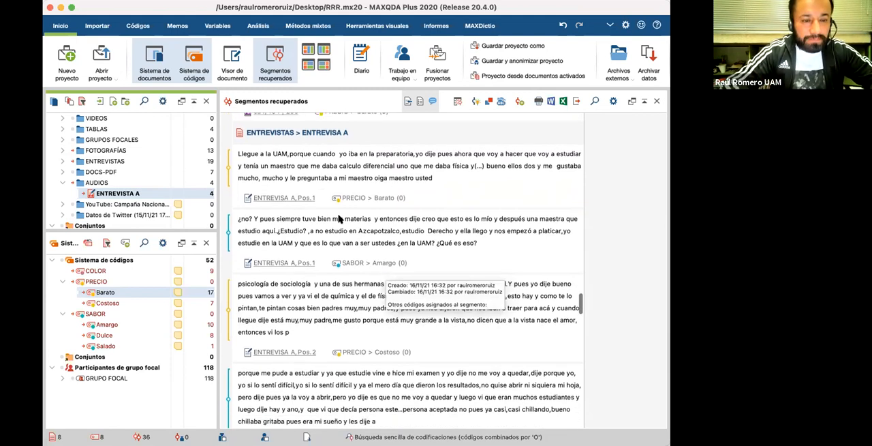
pyautogui.scroll(-2, 339, 218)
pyautogui.scroll(-10, 339, 219)
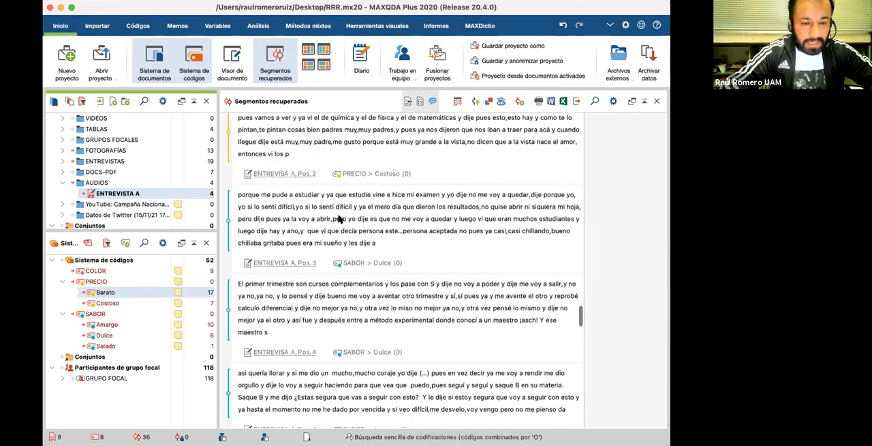
pyautogui.scroll(-15, 341, 285)
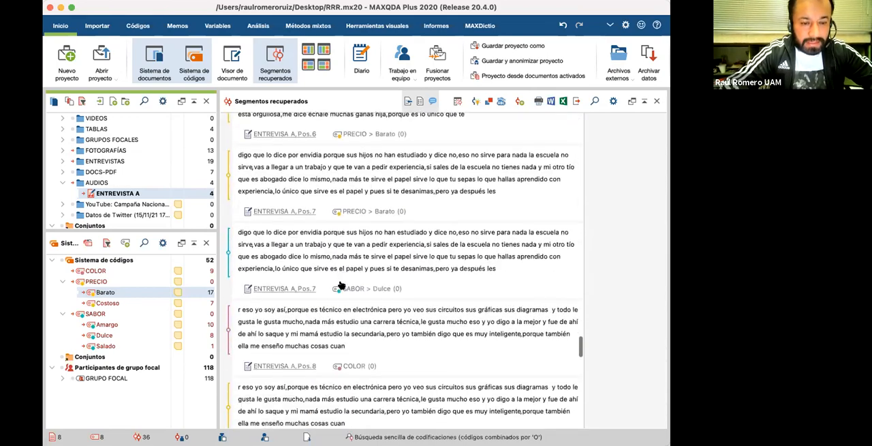
pyautogui.scroll(-15, 340, 285)
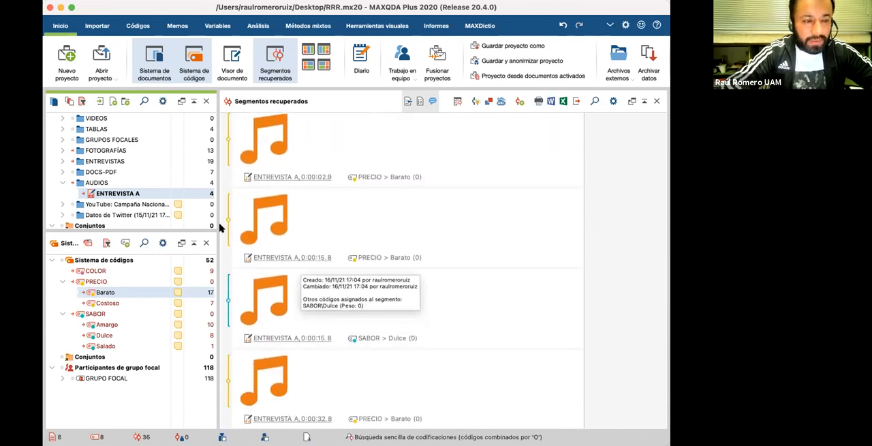
# Step: Replace the retrieved segments window with the document viewer and open the video madero y eje central abril 2015.mp4 from the VIDEOS group
pyautogui.click(273, 69)
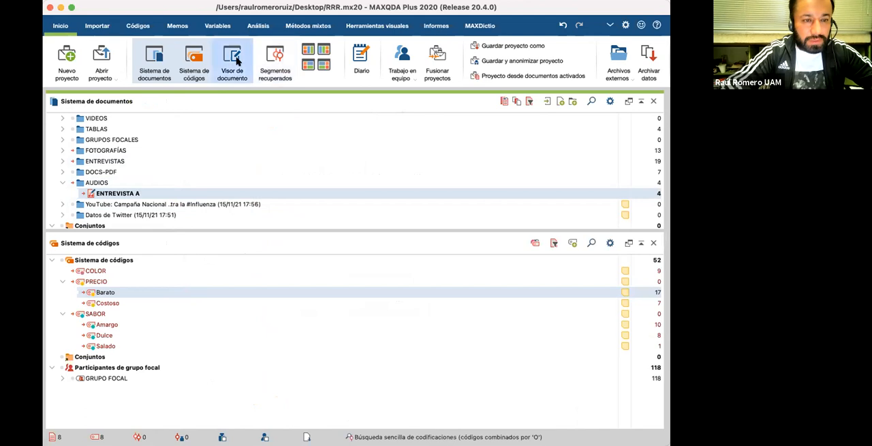
pyautogui.click(238, 63)
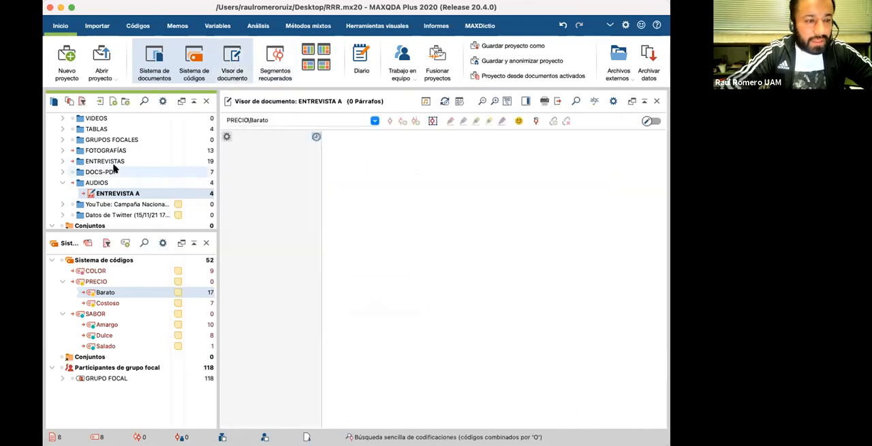
pyautogui.scroll(-1, 95, 164)
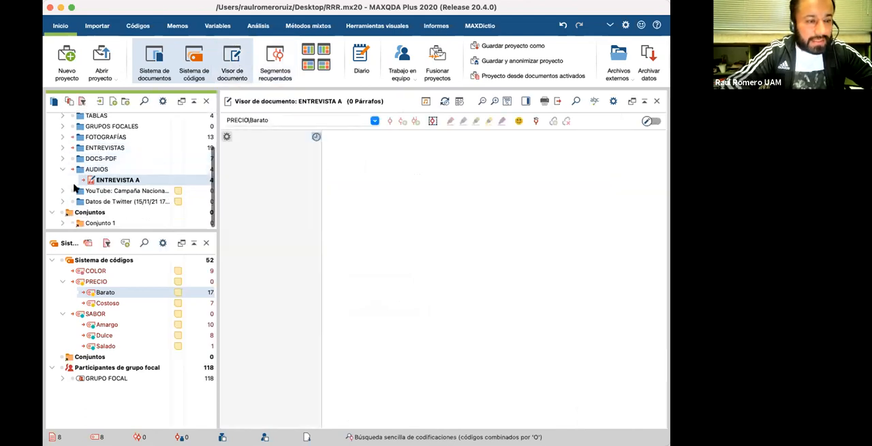
pyautogui.scroll(4, 75, 163)
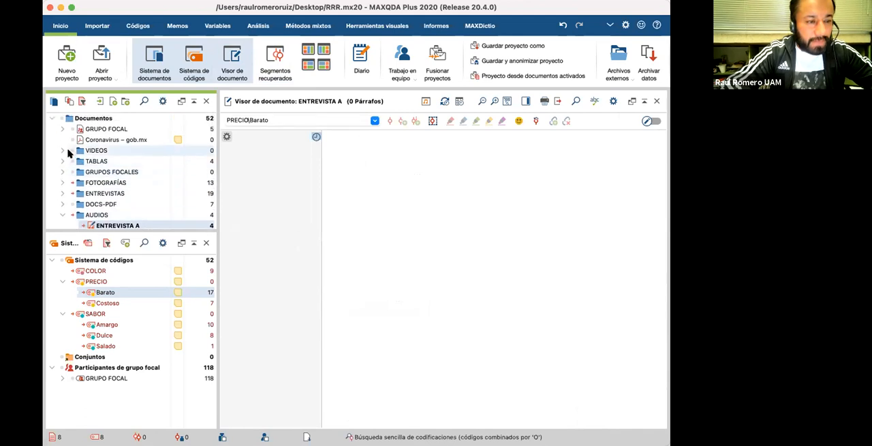
pyautogui.click(62, 150)
pyautogui.doubleClick(91, 162)
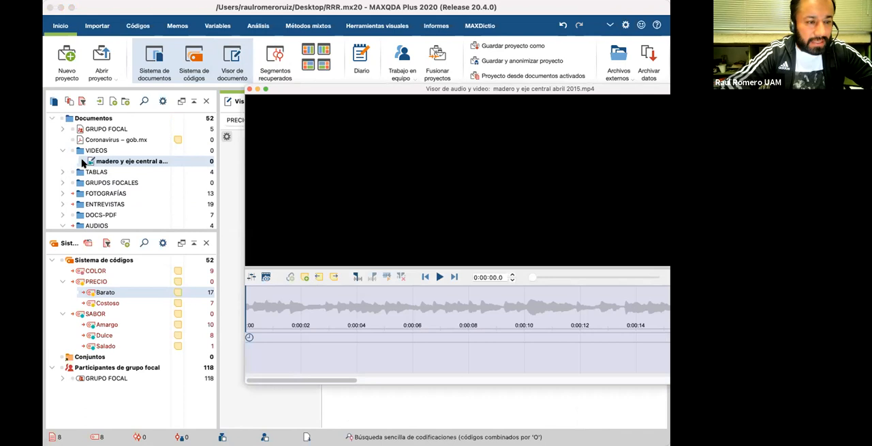
# Step: Play and pause the video, select the stretch from about 0:00:02.6 to 0:00:10.5 and code it with SABOR > Dulce
pyautogui.click(438, 277)
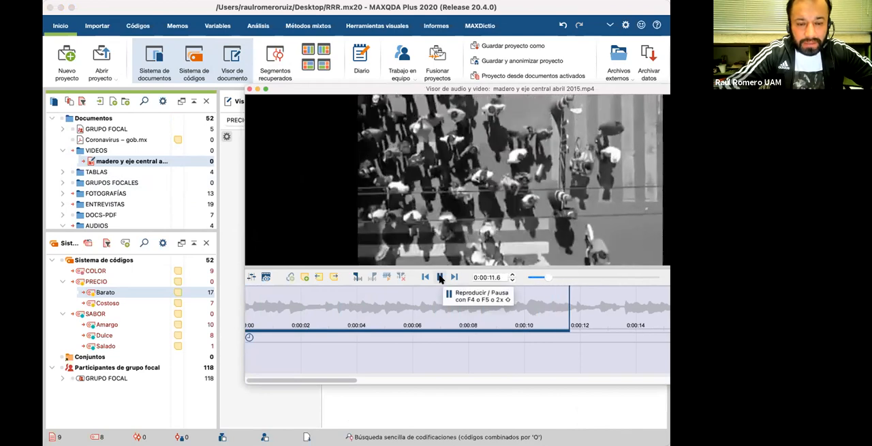
pyautogui.click(440, 276)
pyautogui.moveTo(315, 302); pyautogui.dragTo(537, 307)
pyautogui.moveTo(430, 306); pyautogui.dragTo(144, 339)
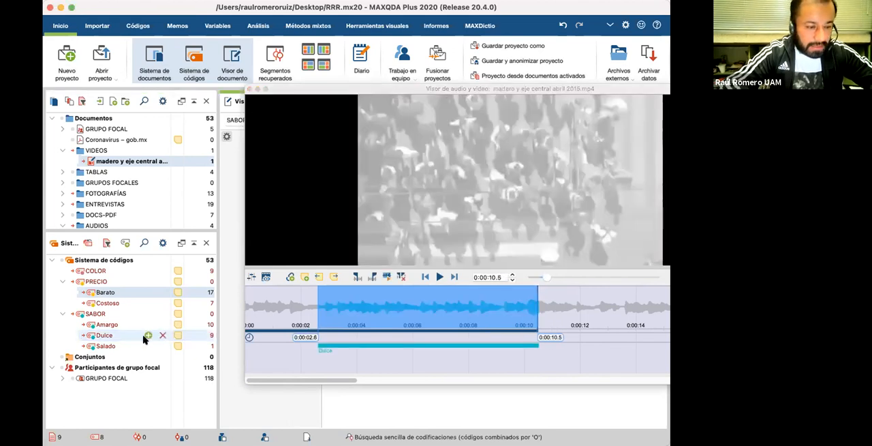
pyautogui.click(379, 344)
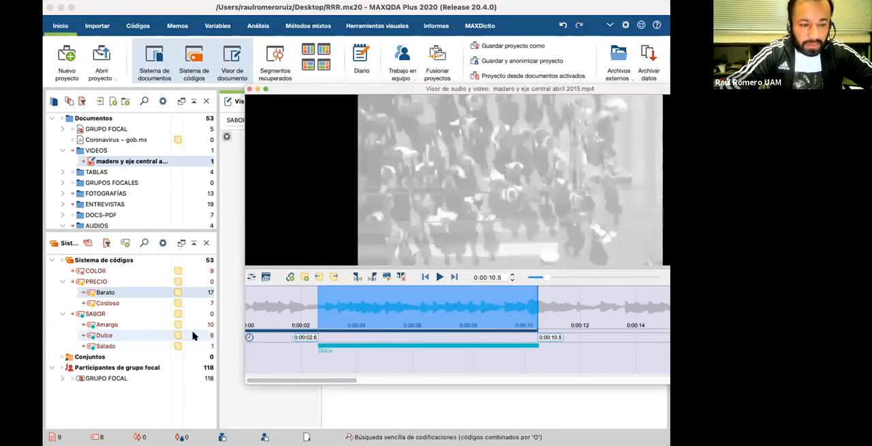
# Step: Code the same selected video stretch additionally with PRECIO > Barato and COLOR
pyautogui.click(120, 288)
pyautogui.moveTo(118, 292); pyautogui.dragTo(319, 323)
pyautogui.click(366, 307)
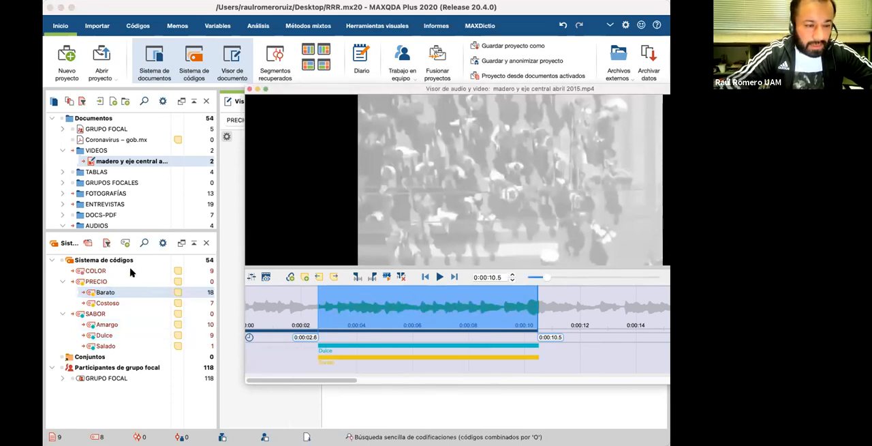
pyautogui.click(181, 290)
pyautogui.moveTo(135, 271); pyautogui.dragTo(409, 311)
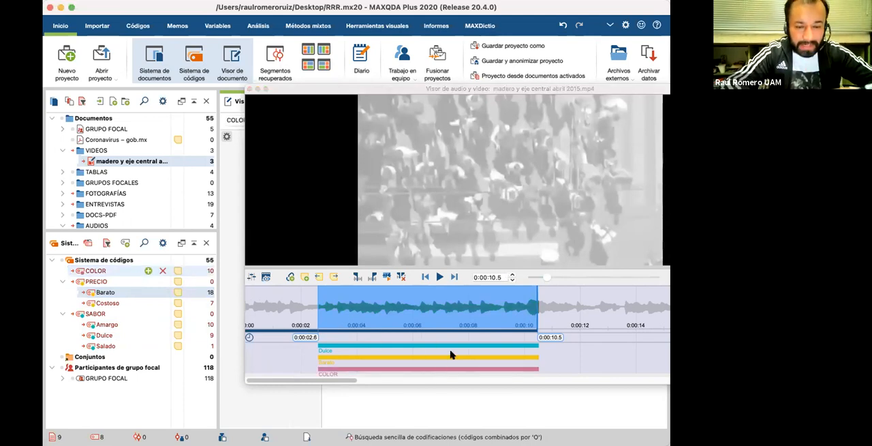
# Step: Play the video further, select the stretch from about 0:00:26.8 to 0:00:32.3, stop playback and code it with SABOR > Amargo
pyautogui.click(439, 276)
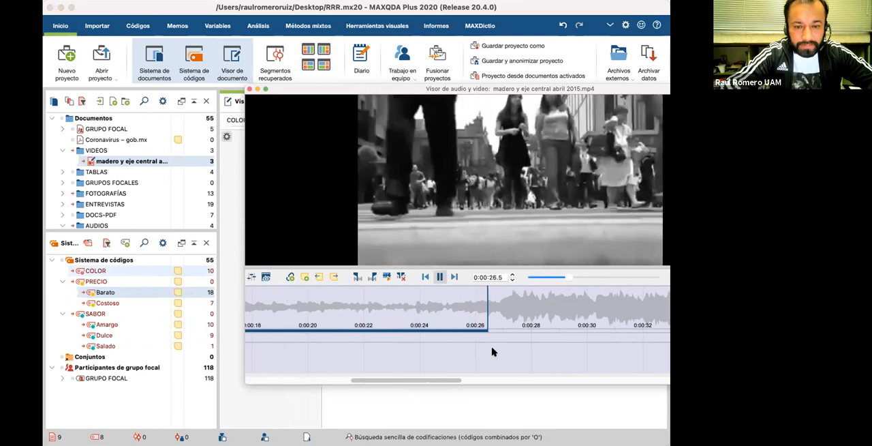
pyautogui.moveTo(498, 306); pyautogui.dragTo(652, 306)
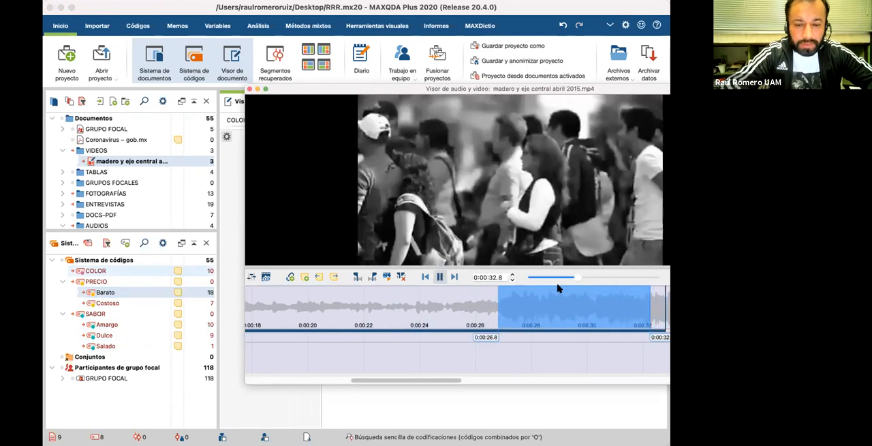
pyautogui.press('space')
pyautogui.moveTo(535, 300); pyautogui.dragTo(153, 326)
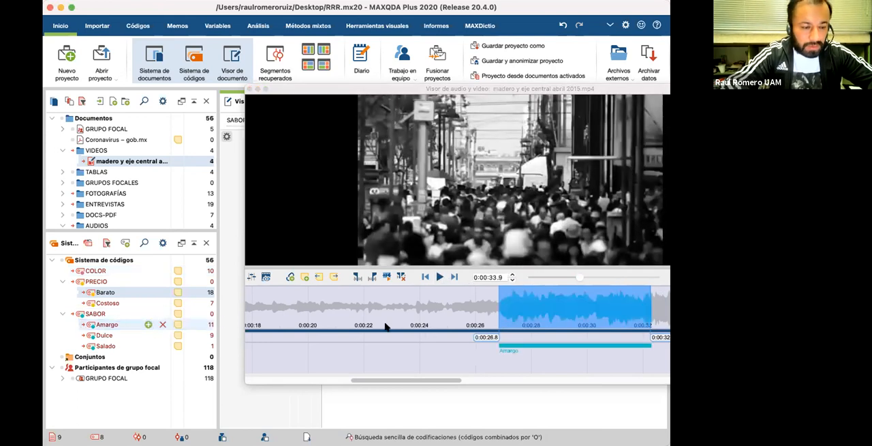
pyautogui.click(565, 318)
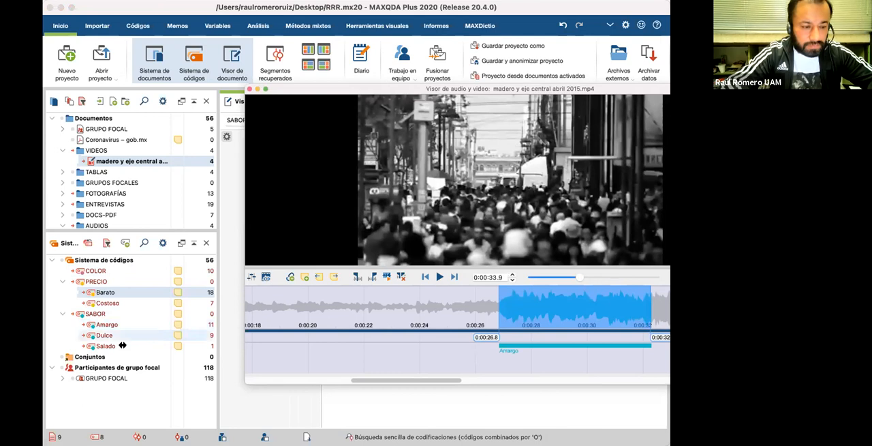
# Step: Code the selected stretch starting at 0:00:26.8 also with PRECIO > Costoso and move on to the waveform after 0:00:34
pyautogui.moveTo(546, 316); pyautogui.dragTo(137, 304)
pyautogui.hscroll(5, 425, 310)
pyautogui.hscroll(5, 422, 310)
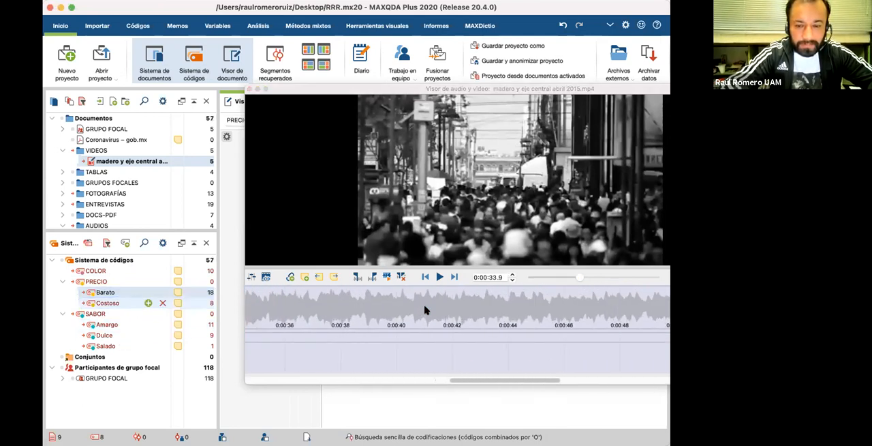
pyautogui.hscroll(5, 505, 310)
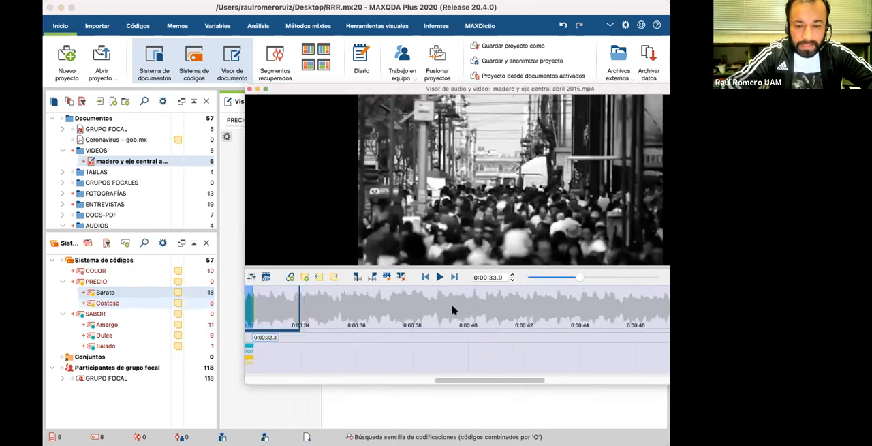
# Step: Select the video stretch from about 0:00:56.3 to 0:01:02.4 and code it with SABOR > Amargo
pyautogui.hscroll(1, 497, 309)
pyautogui.moveTo(430, 307); pyautogui.dragTo(599, 308)
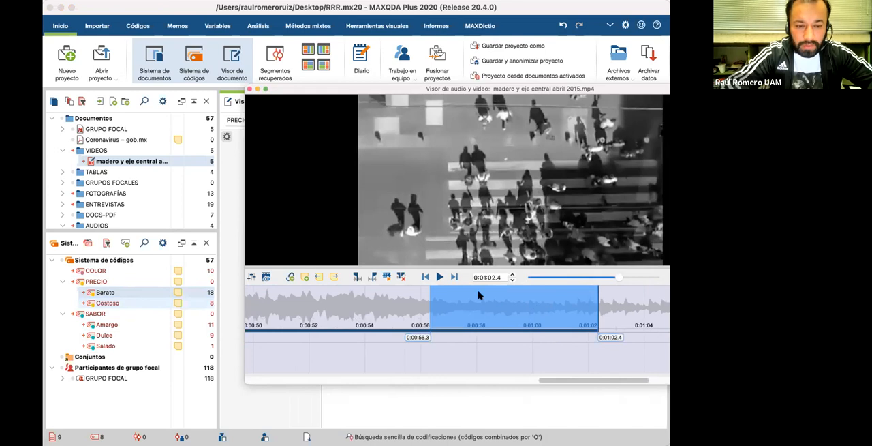
pyautogui.click(146, 320)
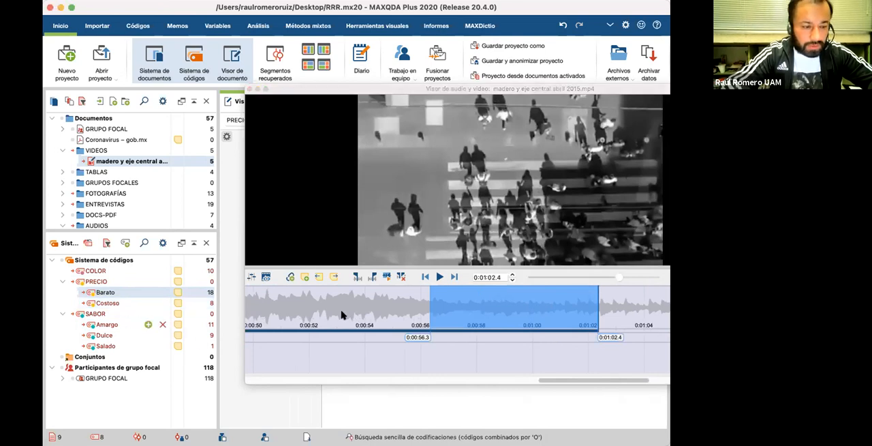
pyautogui.click(456, 305)
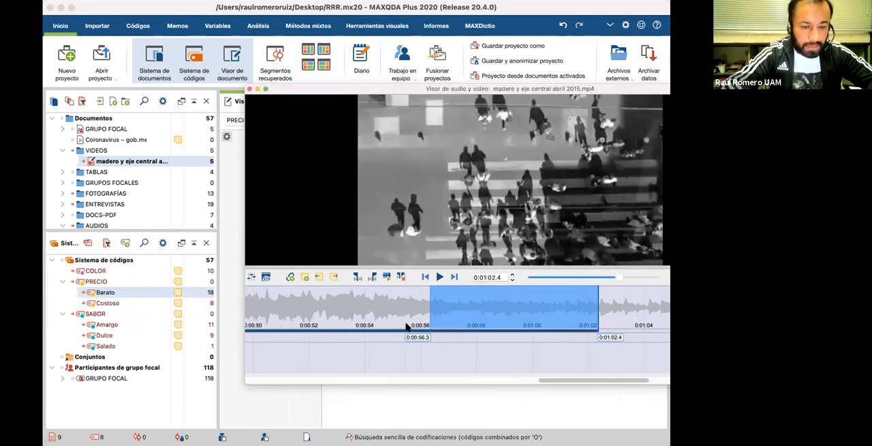
pyautogui.click(130, 334)
pyautogui.moveTo(106, 324); pyautogui.dragTo(504, 314)
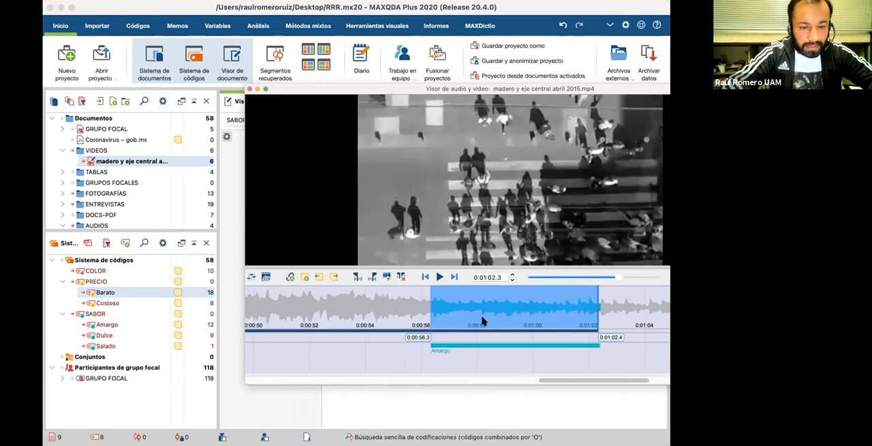
# Step: Code the selected stretch starting at 0:00:56.3 also with PRECIO > Costoso and close the audio and video viewer
pyautogui.moveTo(109, 303); pyautogui.dragTo(371, 326)
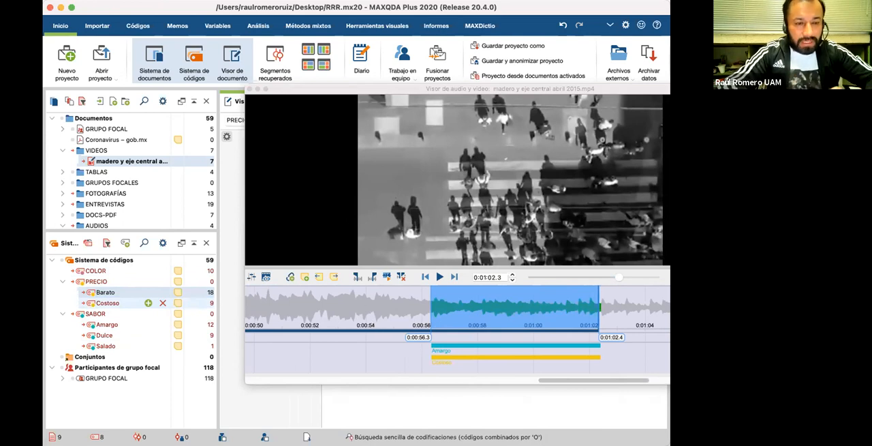
pyautogui.click(250, 90)
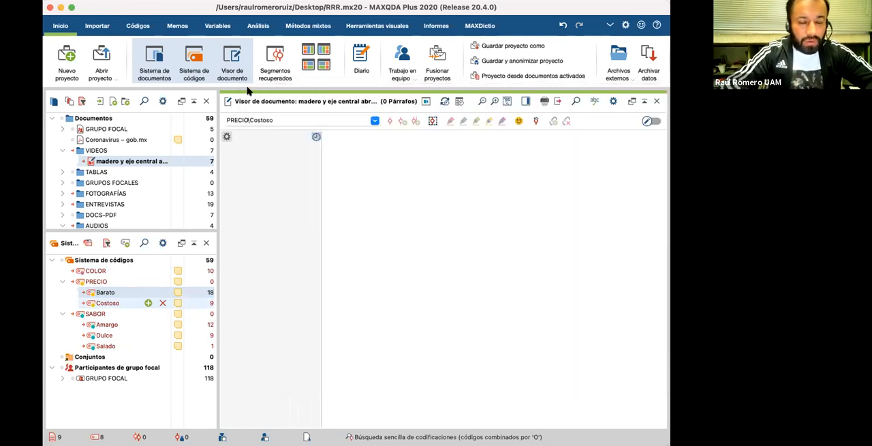
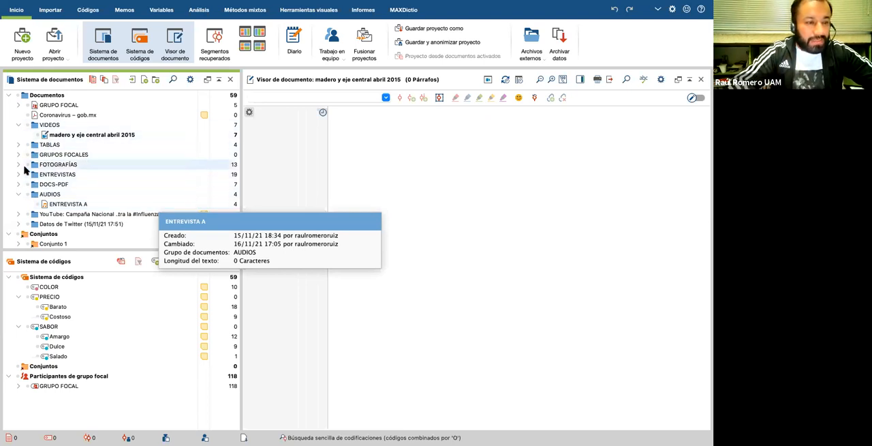
# Step: Open the photo cu1 from the FOTOGRAFÍAS group to view its coded areas
pyautogui.click(19, 165)
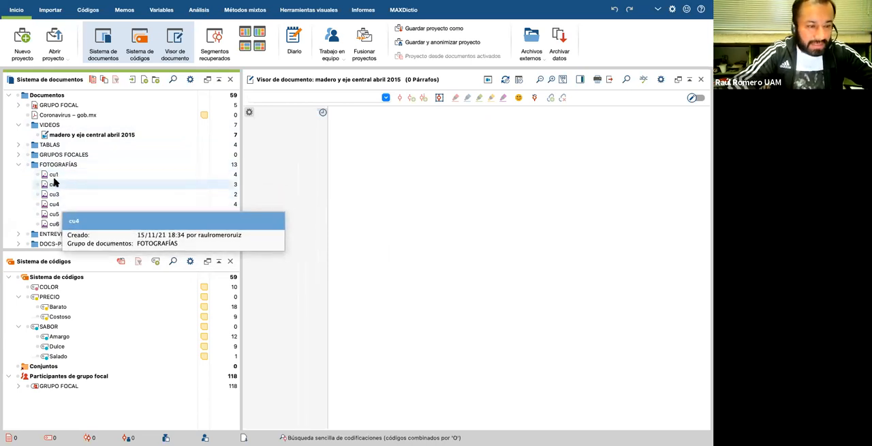
pyautogui.doubleClick(53, 175)
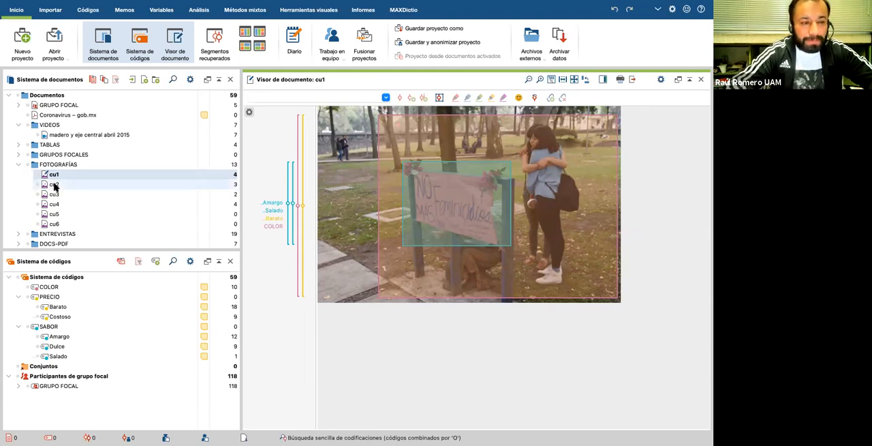
pyautogui.moveTo(55, 186)
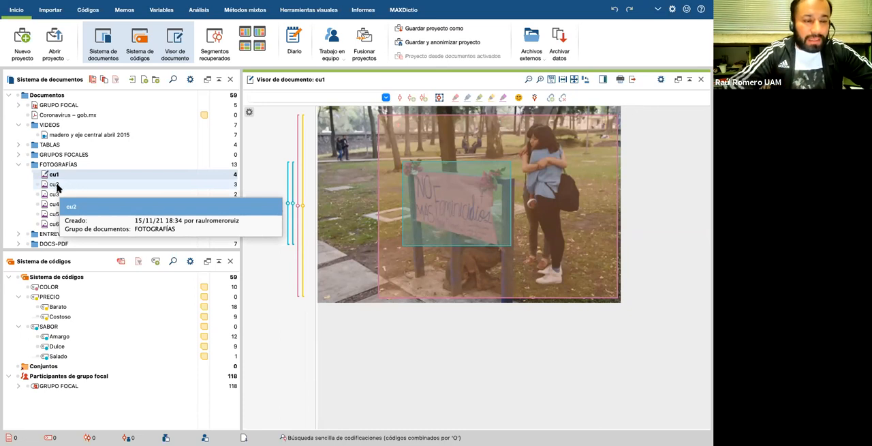
pyautogui.click(57, 188)
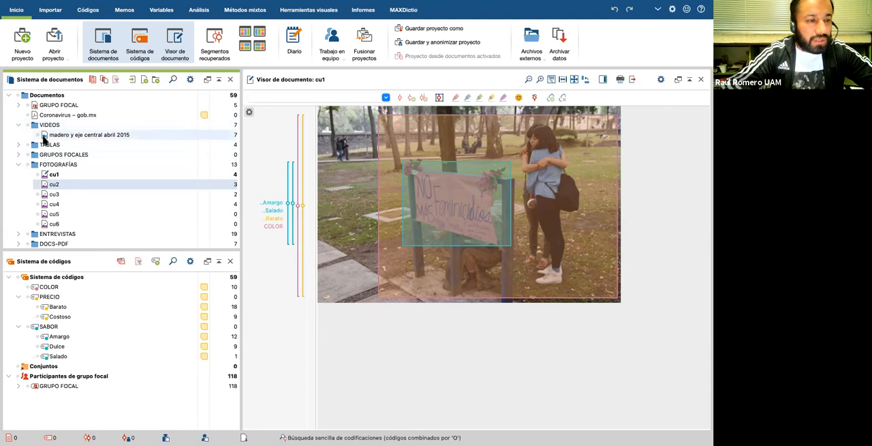
# Step: Collapse the FOTOGRAFÍAS and AUDIOS groups and open the YouTube campaign's Comentarios 1 - 31 document at its first comments
pyautogui.click(19, 164)
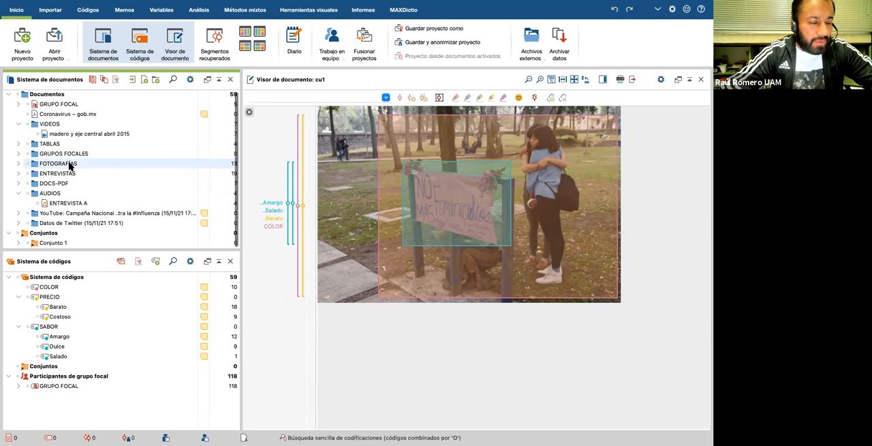
pyautogui.click(18, 193)
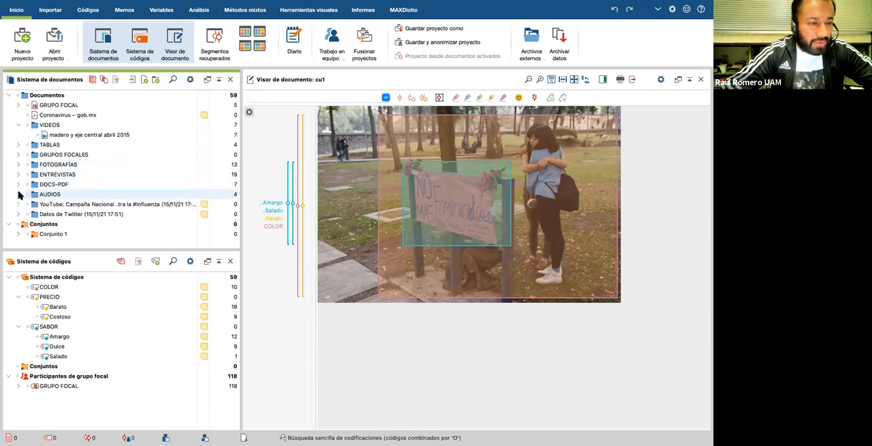
pyautogui.click(18, 203)
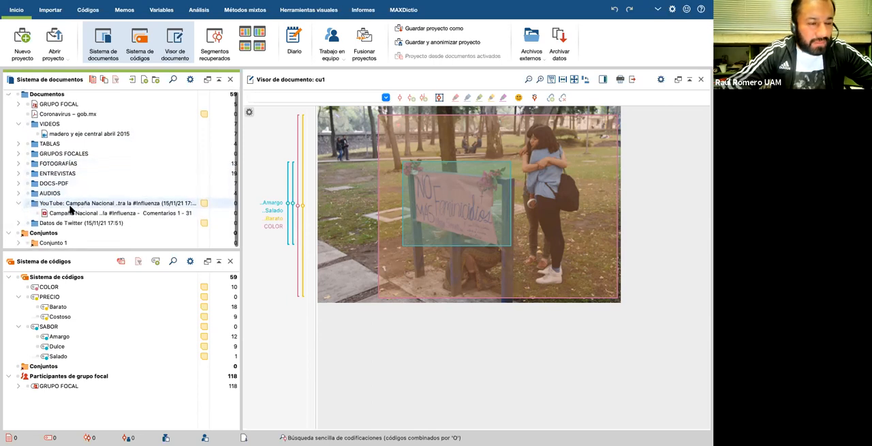
pyautogui.doubleClick(66, 214)
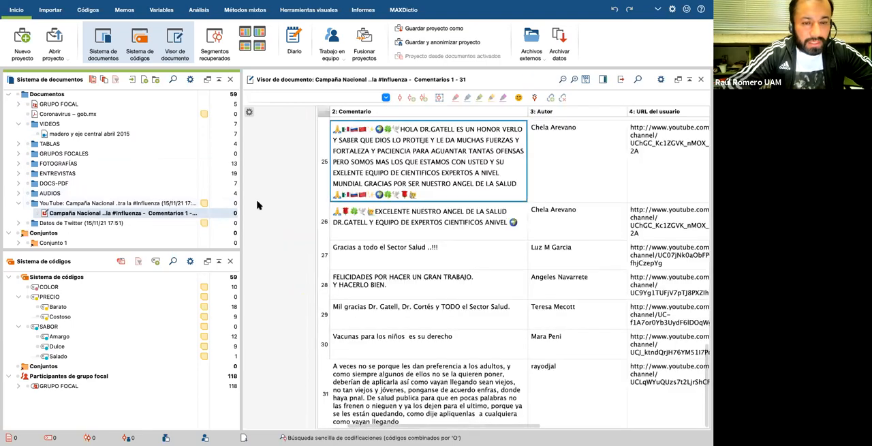
pyautogui.scroll(10, 361, 242)
pyautogui.scroll(10, 394, 257)
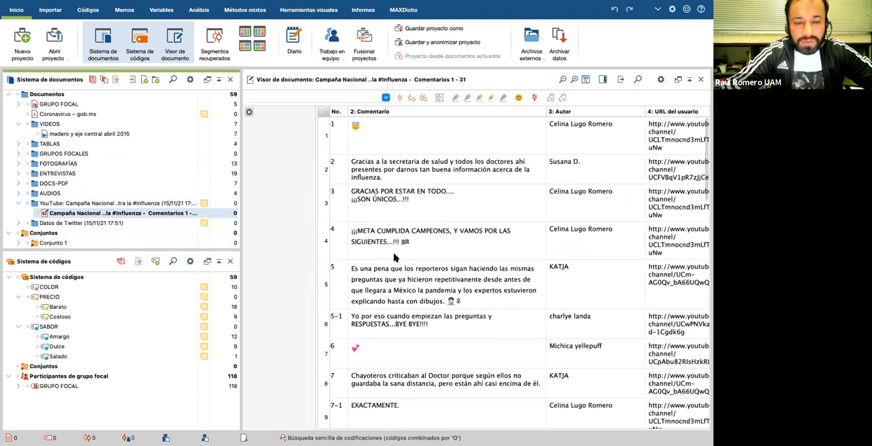
pyautogui.hscroll(-2, 393, 257)
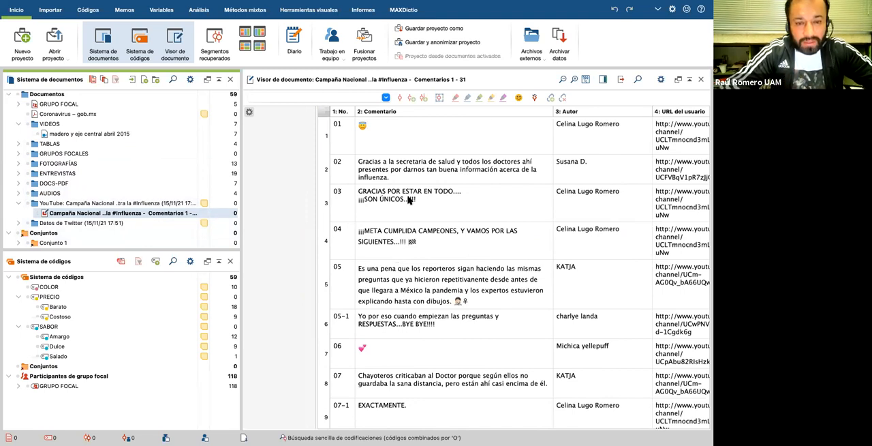
# Step: Select the text of comment 02 in the YouTube comments table and code it with COLOR
pyautogui.click(394, 176)
pyautogui.moveTo(391, 177); pyautogui.dragTo(373, 162)
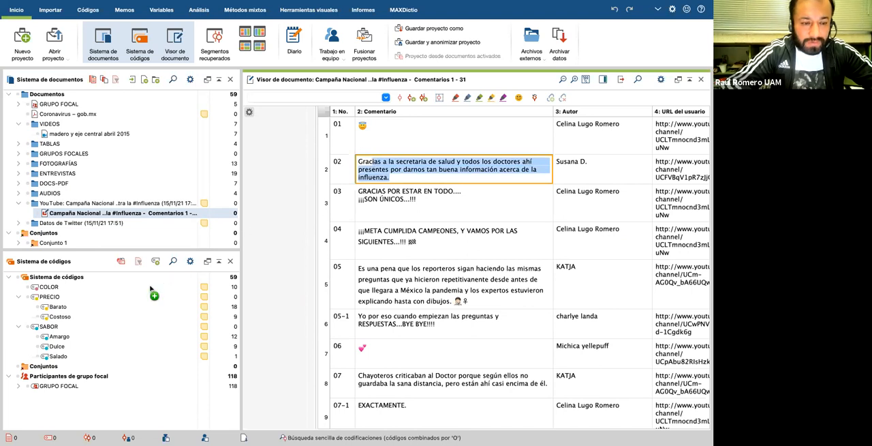
pyautogui.moveTo(135, 289); pyautogui.dragTo(440, 262)
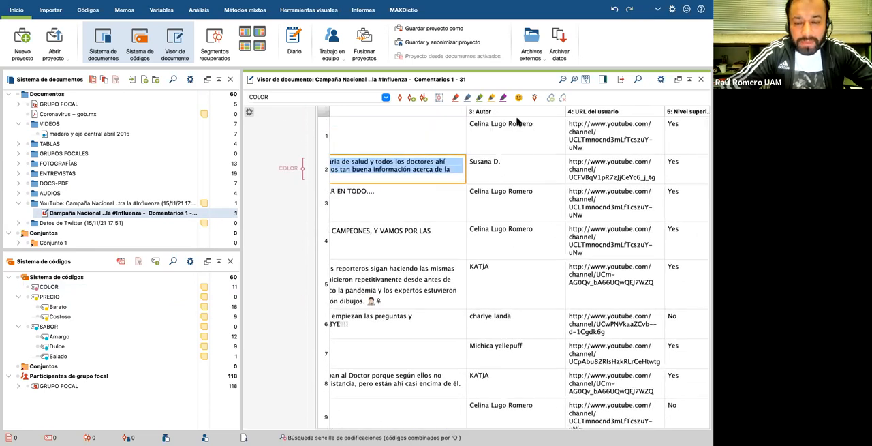
# Step: Examine the comments table's rows and its author, URL, reply, like and date columns, then return to the first comments
pyautogui.scroll(-5, 530, 247)
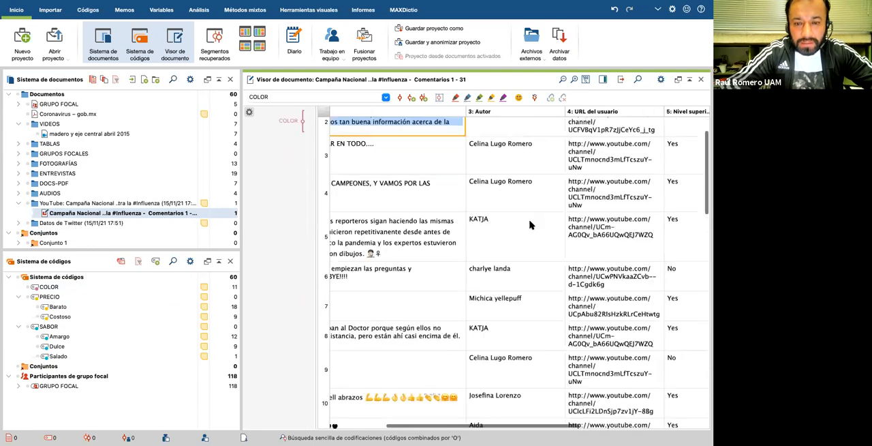
pyautogui.scroll(-6, 530, 225)
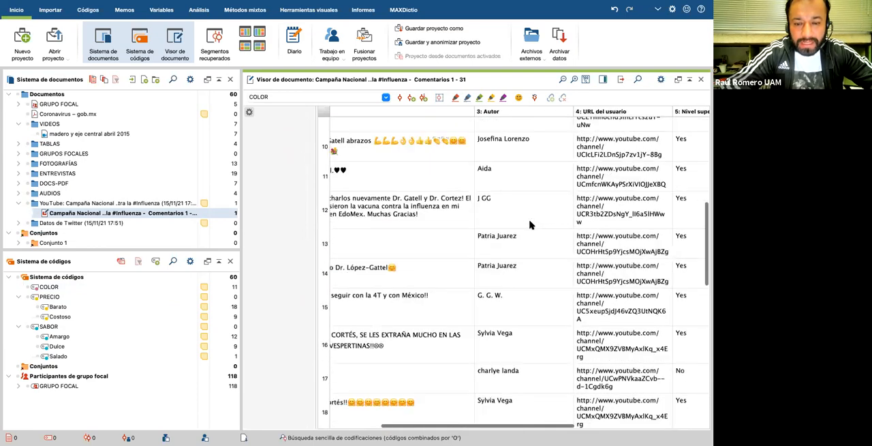
pyautogui.scroll(-4, 530, 225)
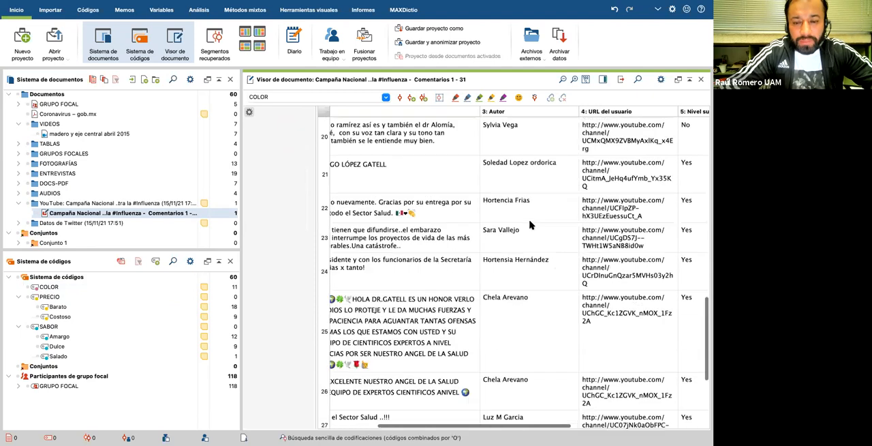
pyautogui.scroll(12, 530, 225)
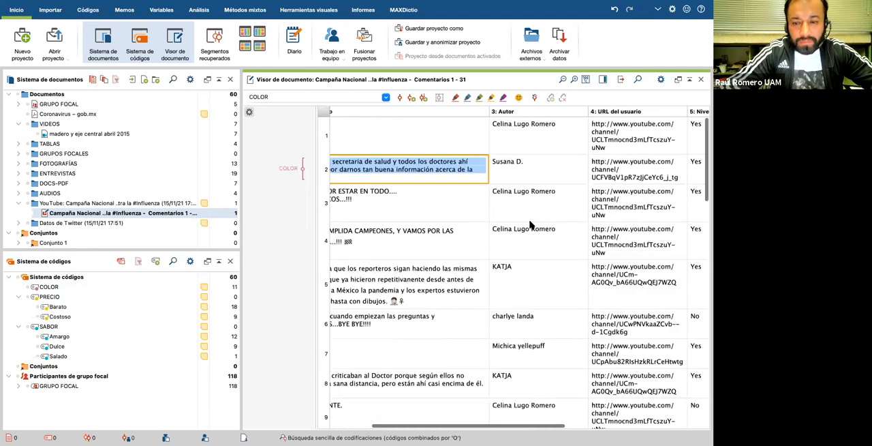
pyautogui.hscroll(5, 530, 225)
pyautogui.hscroll(2, 530, 225)
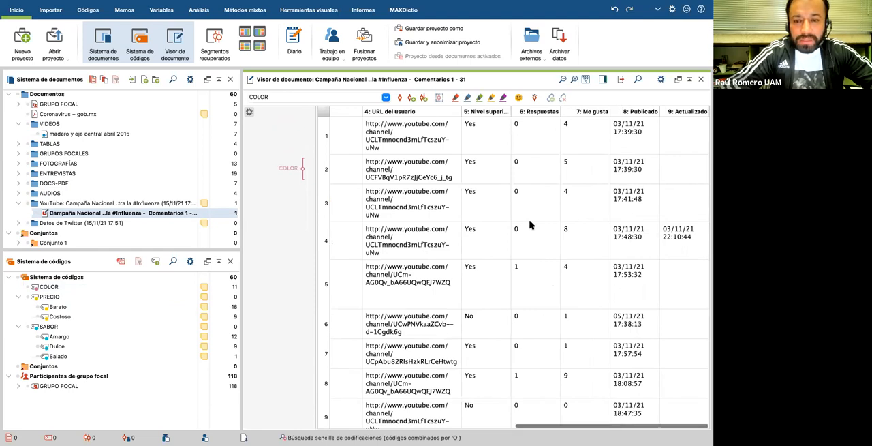
pyautogui.scroll(-3, 570, 263)
pyautogui.hscroll(-10, 570, 263)
pyautogui.scroll(3, 569, 263)
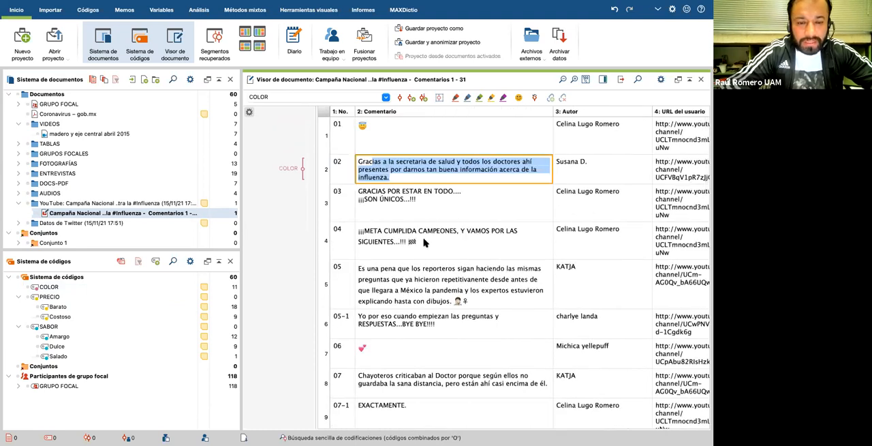
# Step: Select the text of comment 04 in the YouTube comments table and code it with PRECIO > Barato
pyautogui.click(426, 242)
pyautogui.moveTo(362, 232); pyautogui.dragTo(384, 242)
pyautogui.moveTo(121, 297); pyautogui.dragTo(107, 306)
pyautogui.click(404, 281)
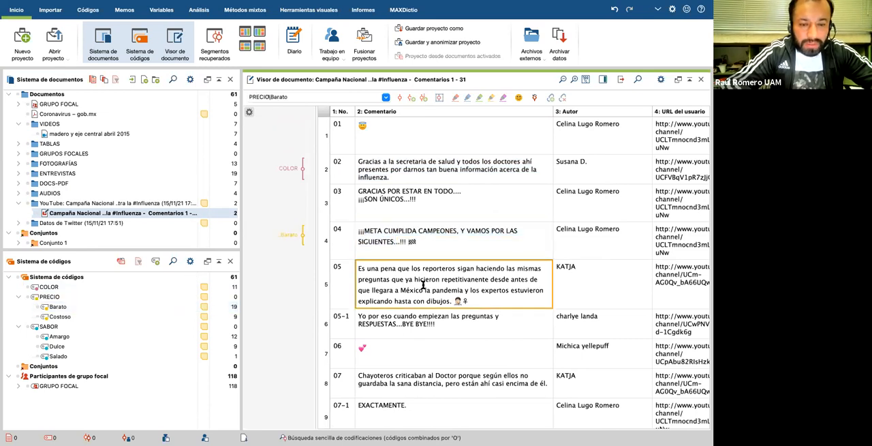
pyautogui.rightClick(289, 209)
pyautogui.click(301, 357)
pyautogui.click(338, 428)
pyautogui.click(425, 332)
# Step: Select the text of comment 10, about the influenza vaccine, and code it with COLOR
pyautogui.scroll(-10, 441, 208)
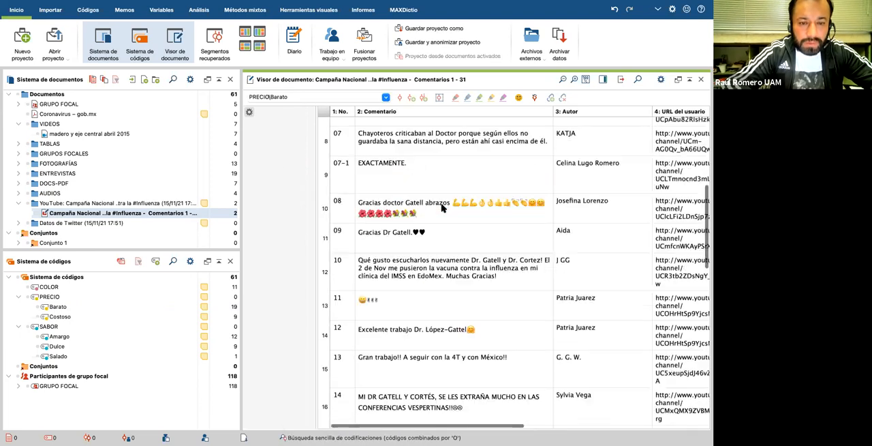
pyautogui.click(485, 154)
pyautogui.moveTo(497, 159); pyautogui.dragTo(82, 287)
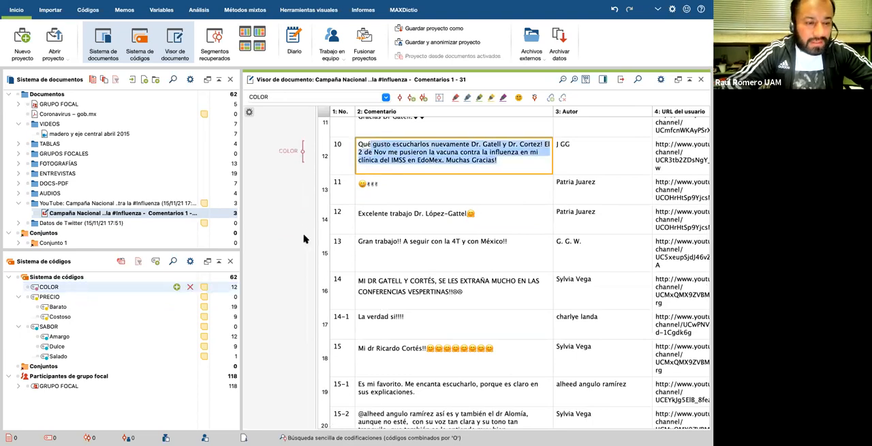
# Step: Code the text of comment 12 with PRECIO > Barato and the text of comment 14 with SABOR > Amargo
pyautogui.click(397, 219)
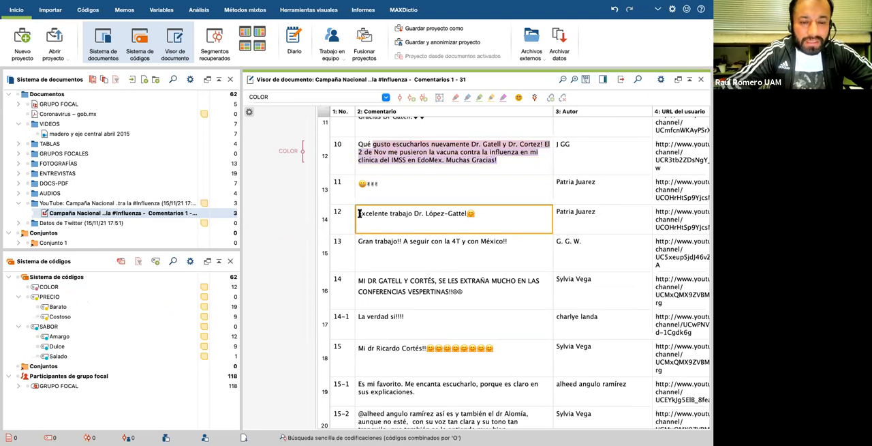
pyautogui.moveTo(359, 214); pyautogui.dragTo(92, 311)
pyautogui.click(391, 286)
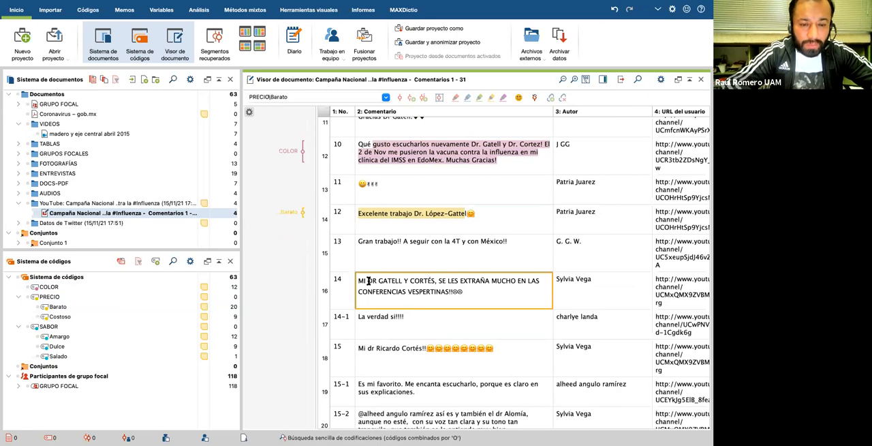
pyautogui.moveTo(367, 281); pyautogui.dragTo(109, 336)
# Step: Code the text of comment 17 with PRECIO > Barato and the end of comment 18 with SABOR > Dulce
pyautogui.scroll(-5, 395, 329)
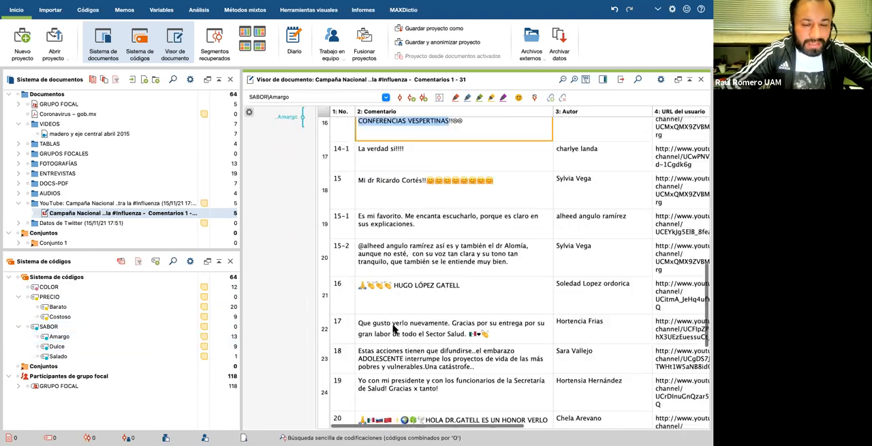
pyautogui.moveTo(373, 260); pyautogui.dragTo(117, 310)
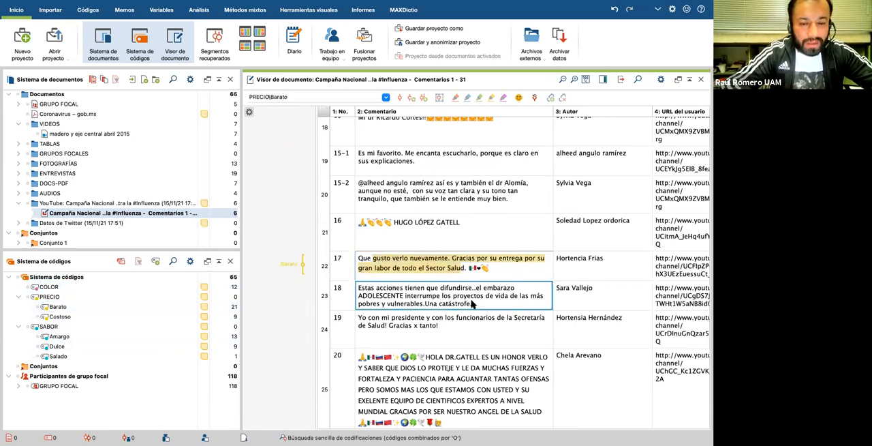
pyautogui.moveTo(473, 304); pyautogui.dragTo(90, 347)
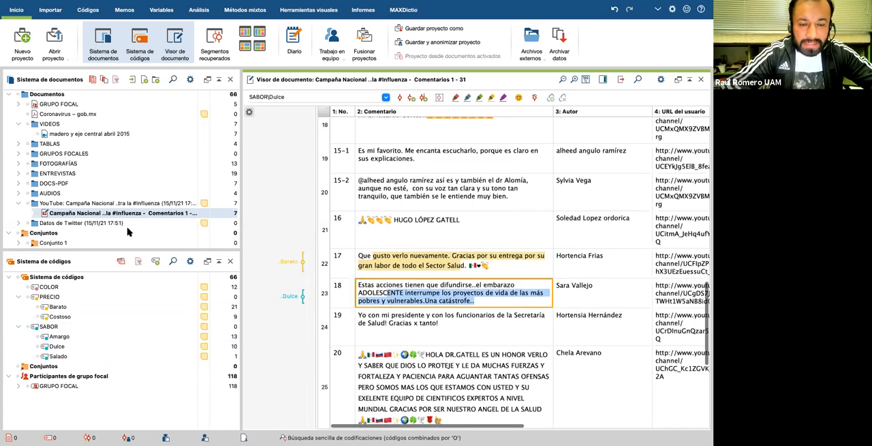
# Step: Collapse the YouTube group and open the document Tweets 1 - 100 from Datos de Twitter
pyautogui.click(18, 203)
pyautogui.click(19, 214)
pyautogui.doubleClick(62, 223)
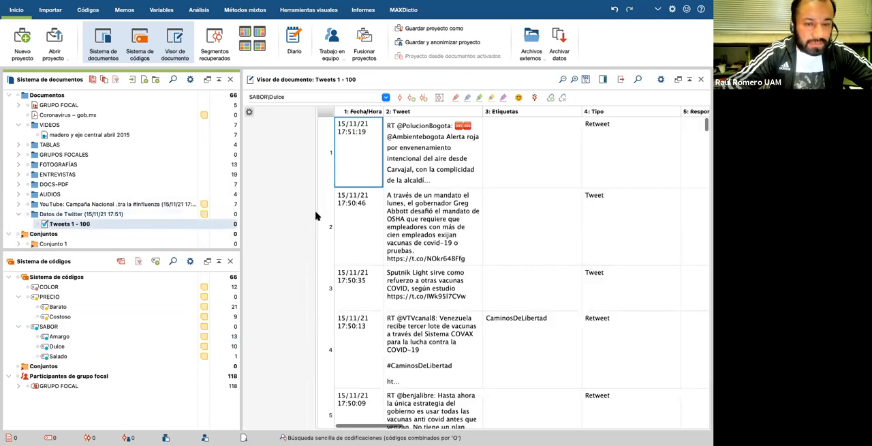
# Step: Select most of the tweet text in row 2 and code it with PRECIO > Barato
pyautogui.click(406, 220)
pyautogui.moveTo(435, 243); pyautogui.dragTo(394, 203)
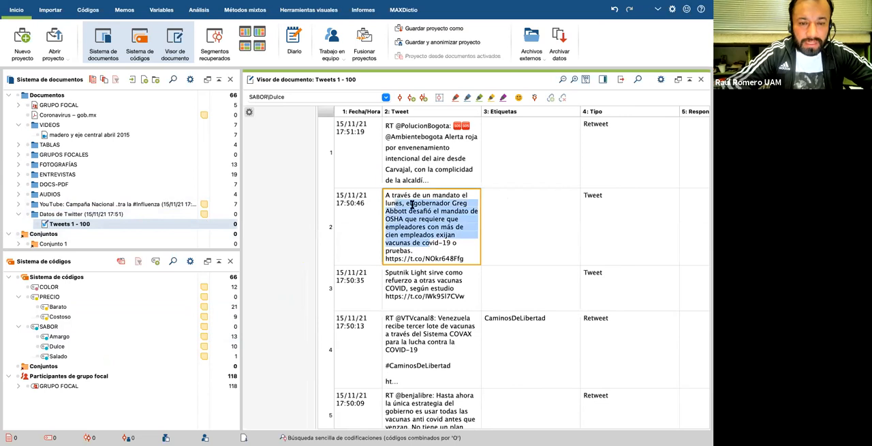
pyautogui.click(86, 301)
pyautogui.moveTo(85, 306); pyautogui.dragTo(409, 235)
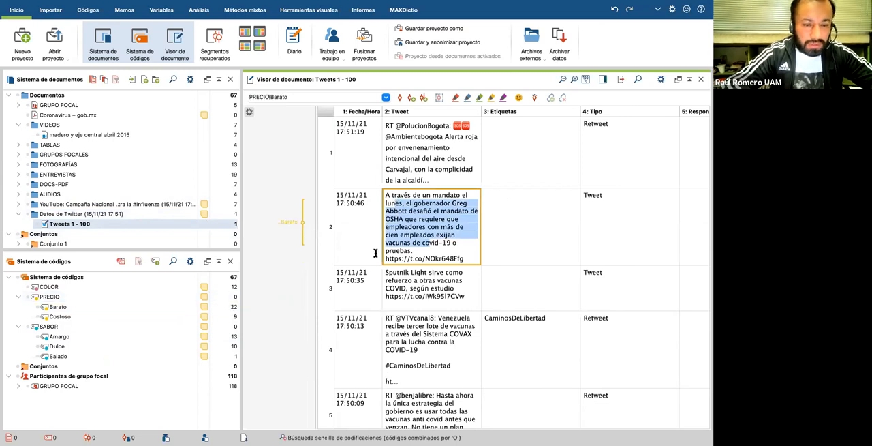
# Step: Select text in the row 6 tweet about children and vaccines and code it with PRECIO > Barato
pyautogui.scroll(-5, 417, 263)
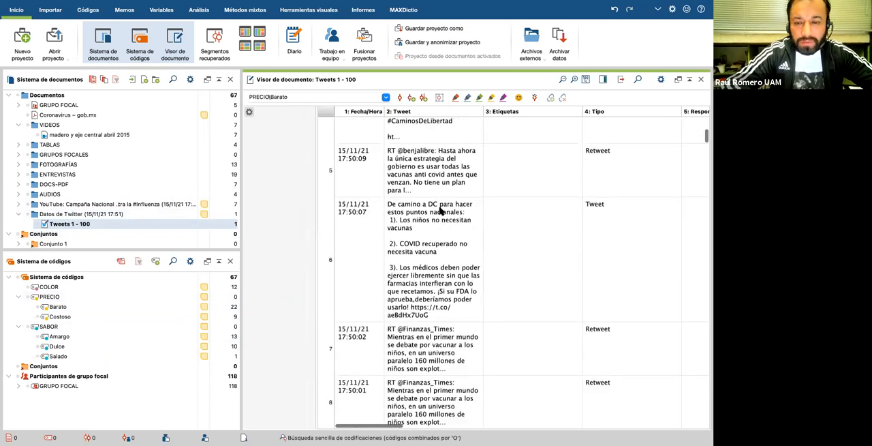
pyautogui.click(434, 205)
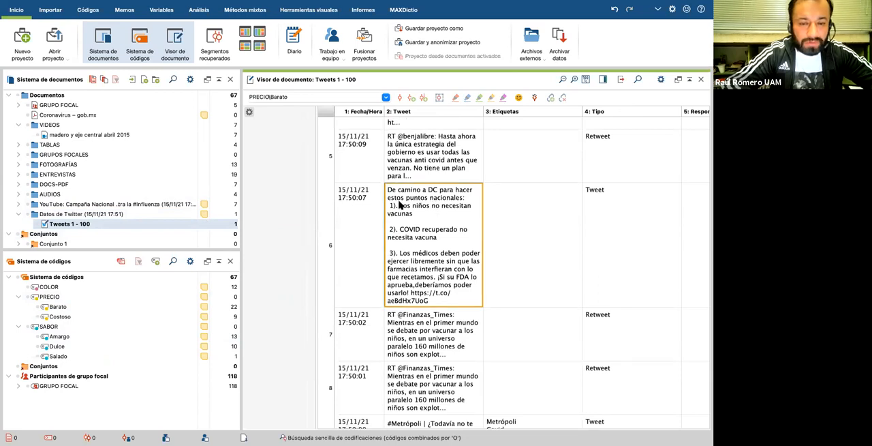
pyautogui.doubleClick(421, 285)
pyautogui.click(443, 291)
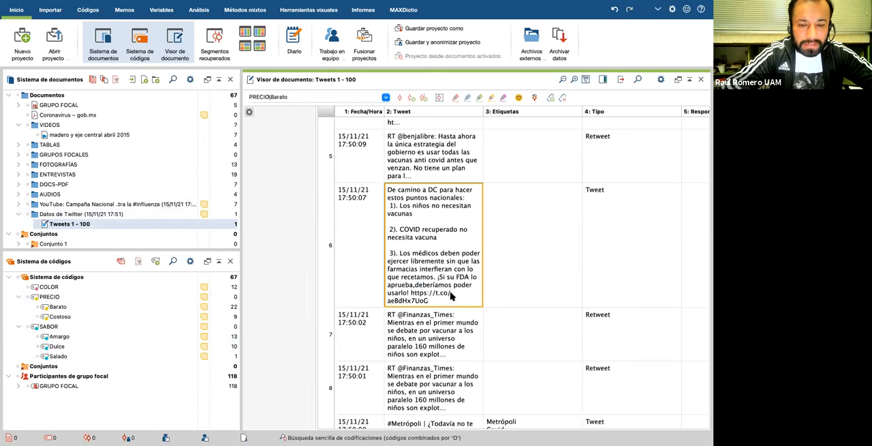
pyautogui.moveTo(450, 285); pyautogui.dragTo(87, 306)
# Step: Select the row 10 tweet text from "contra la COVID-19" to its final link and code it with PRECIO > Barato
pyautogui.scroll(-10, 409, 259)
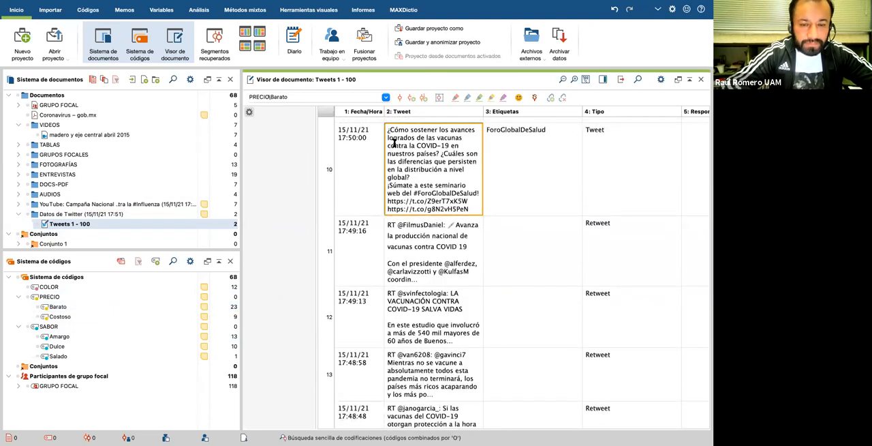
pyautogui.moveTo(396, 145); pyautogui.dragTo(469, 210)
pyautogui.moveTo(417, 169); pyautogui.dragTo(78, 311)
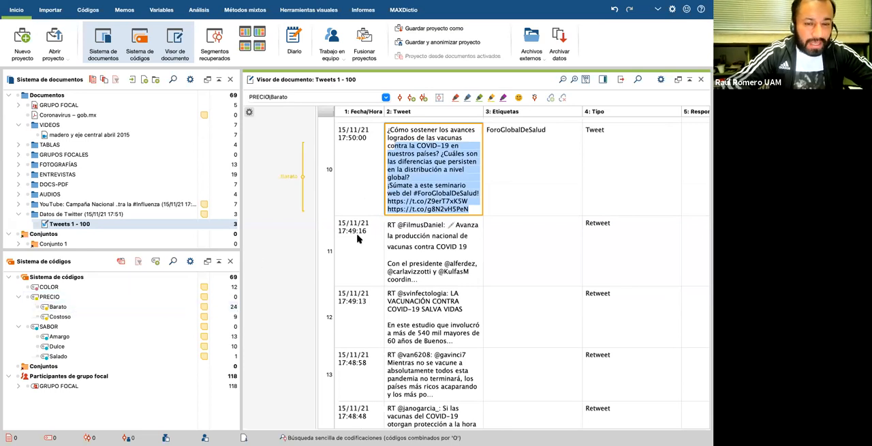
pyautogui.click(417, 270)
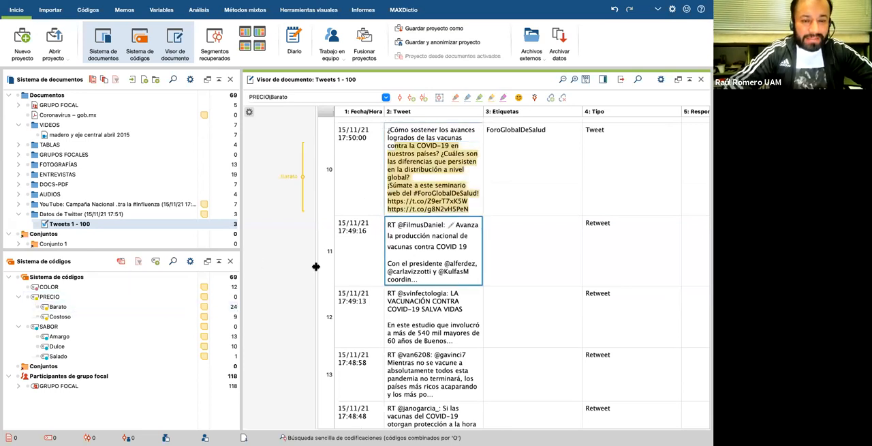
# Step: Go back to the first tweets in the document and collapse the VIDEOS document group
pyautogui.scroll(3, 287, 303)
pyautogui.scroll(5, 288, 304)
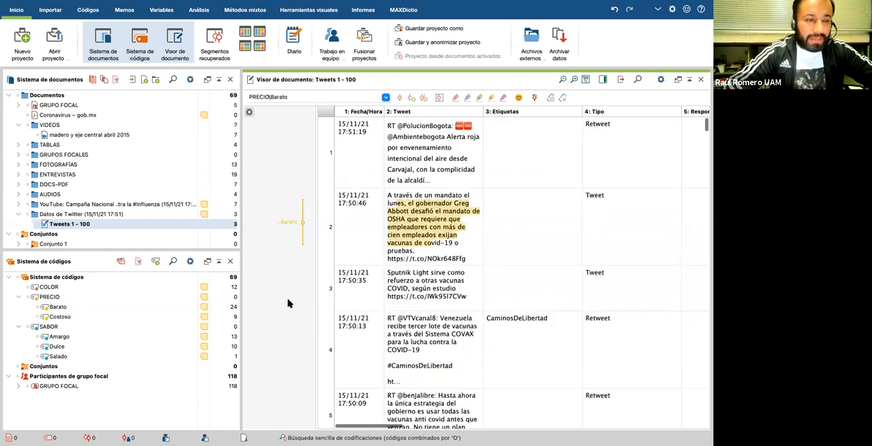
pyautogui.click(17, 124)
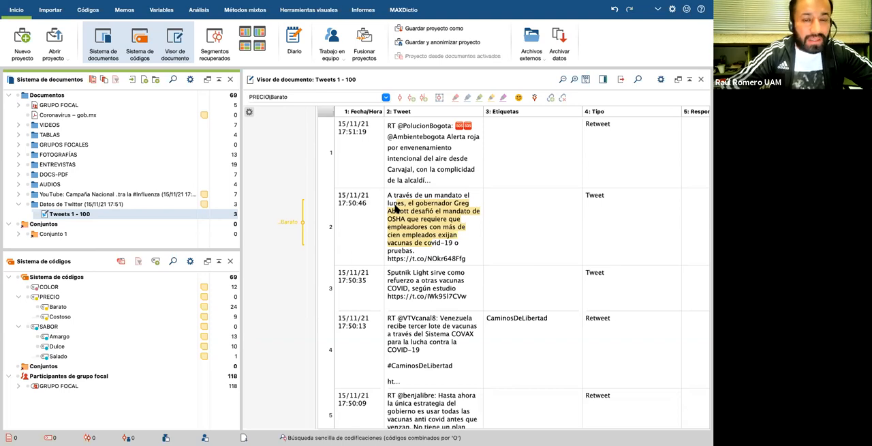
# Step: Look through the tweets in Tweets 1 - 100, from the coded rows at the start to the final rows
pyautogui.scroll(-1, 413, 289)
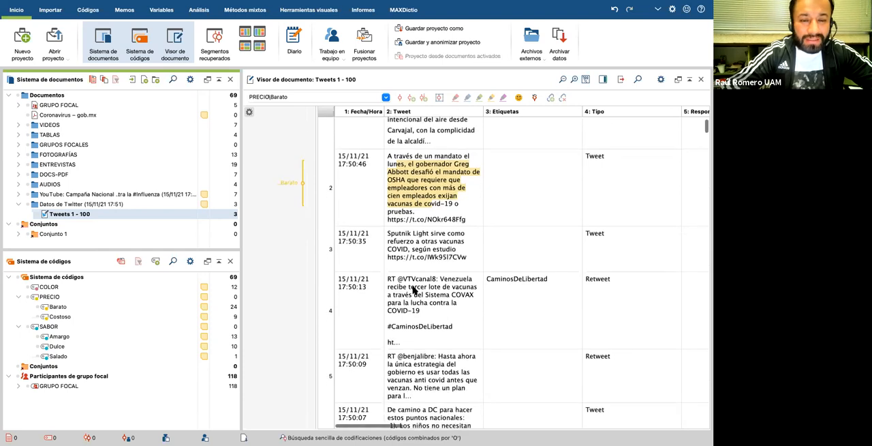
pyautogui.scroll(-1, 412, 289)
pyautogui.scroll(-1, 412, 289)
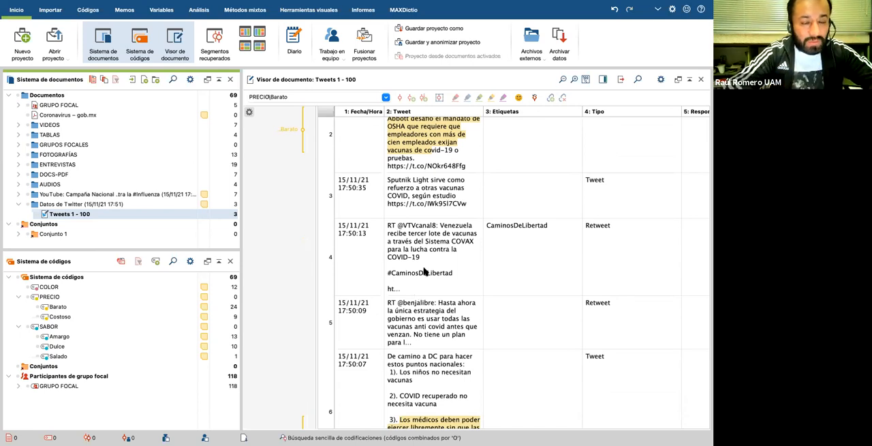
pyautogui.scroll(-5, 431, 260)
pyautogui.scroll(-20, 431, 259)
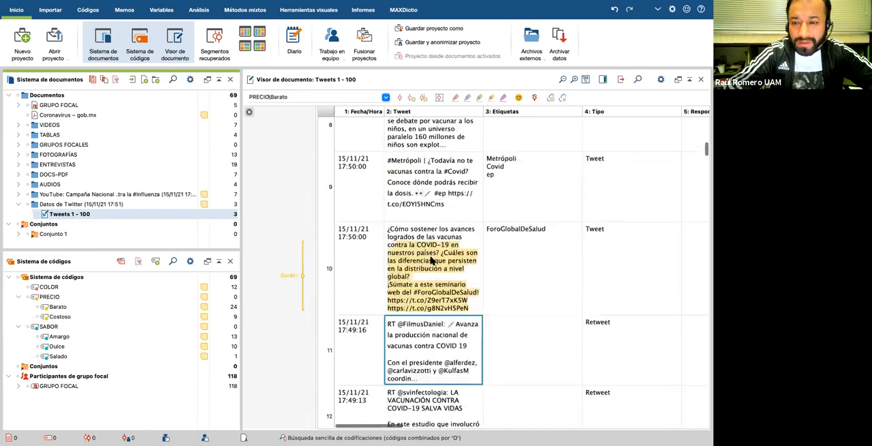
pyautogui.scroll(20, 432, 259)
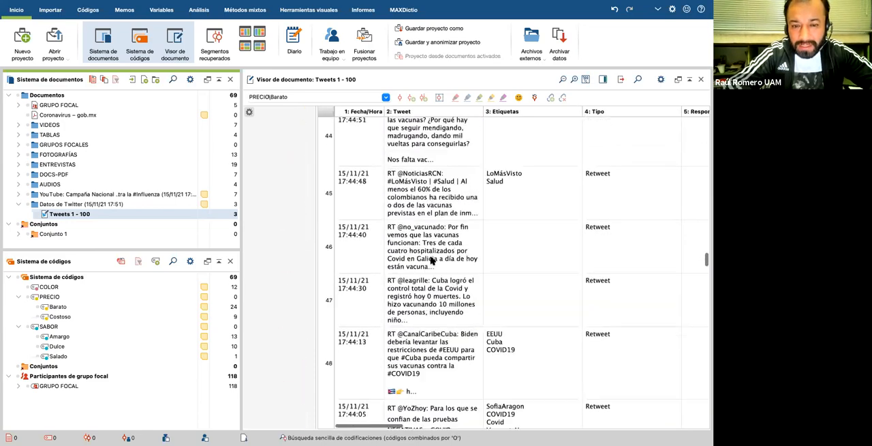
pyautogui.scroll(-10, 411, 247)
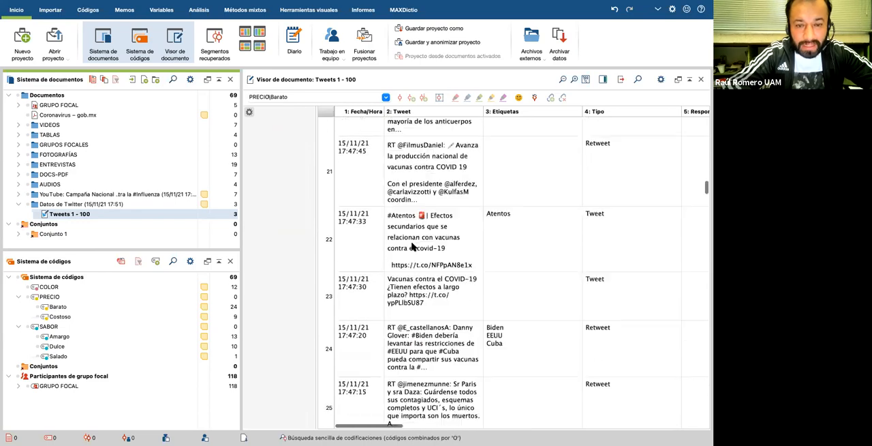
pyautogui.scroll(10, 412, 247)
pyautogui.scroll(10, 411, 247)
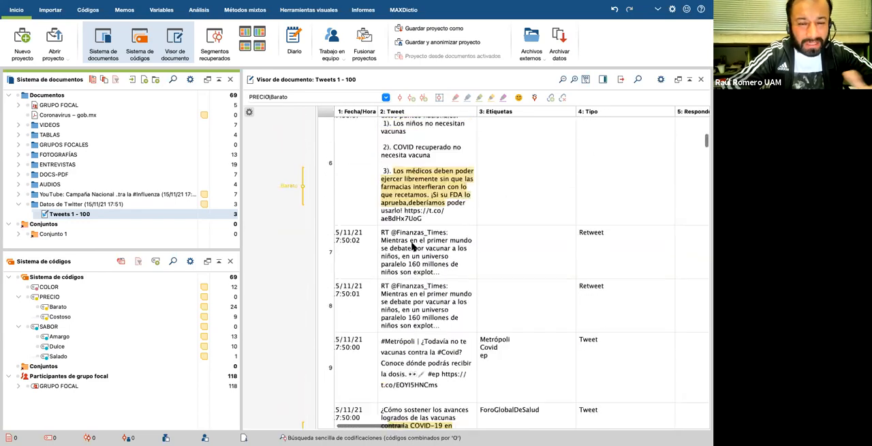
pyautogui.scroll(-10, 411, 247)
pyautogui.scroll(-15, 412, 247)
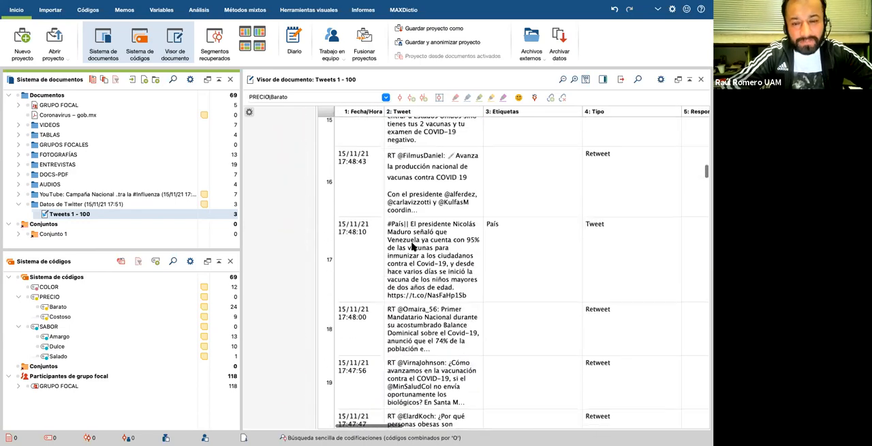
pyautogui.scroll(-3, 412, 246)
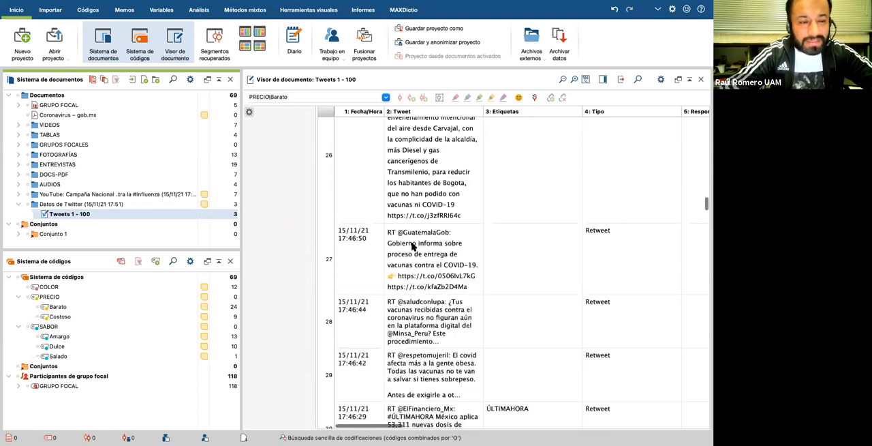
pyautogui.scroll(-20, 439, 241)
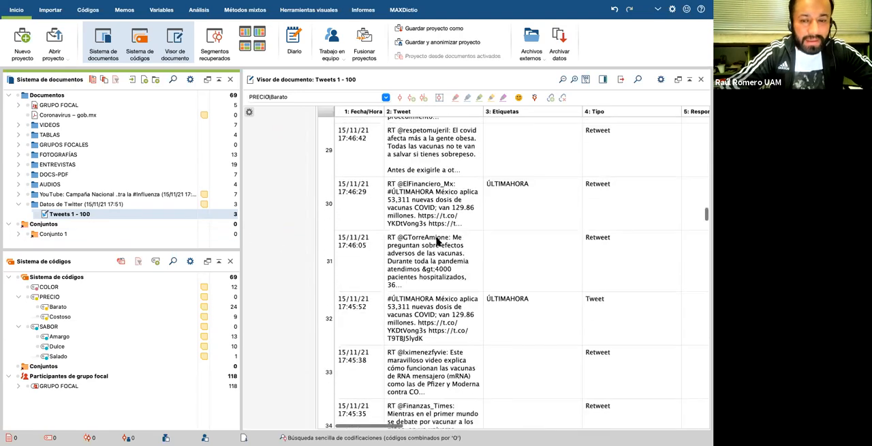
pyautogui.scroll(-20, 438, 242)
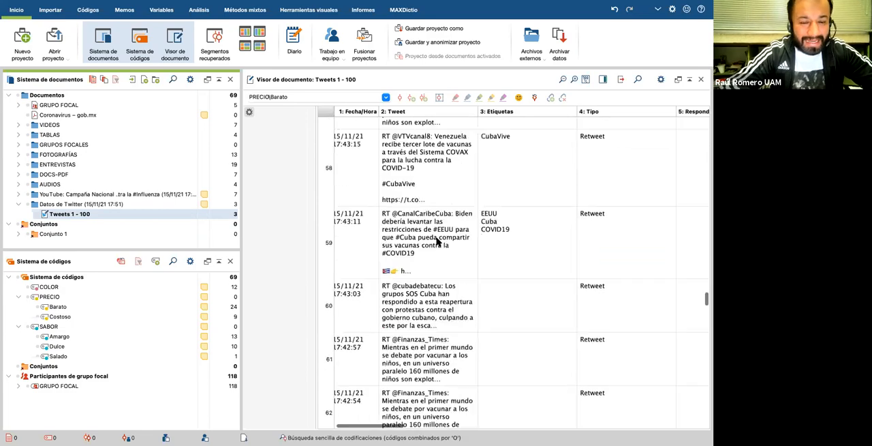
pyautogui.scroll(-15, 438, 242)
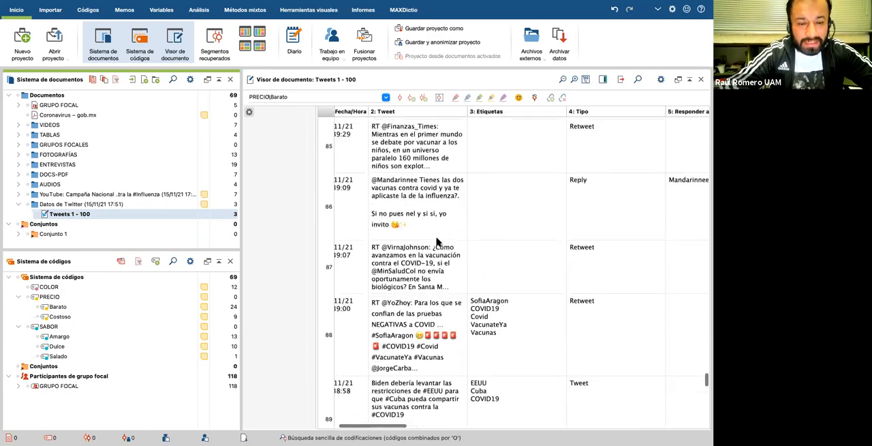
pyautogui.scroll(-1, 438, 242)
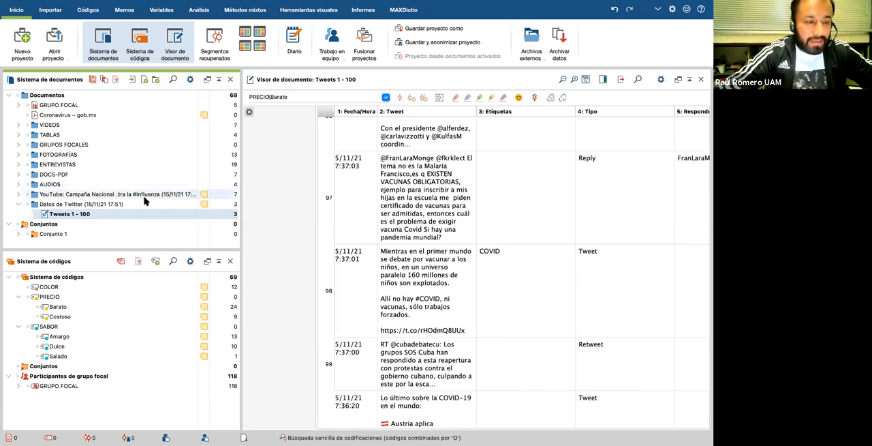
# Step: Collapse the Datos de Twitter group and open the document ENTREVISA A from the ENTREVISTAS group
pyautogui.click(18, 204)
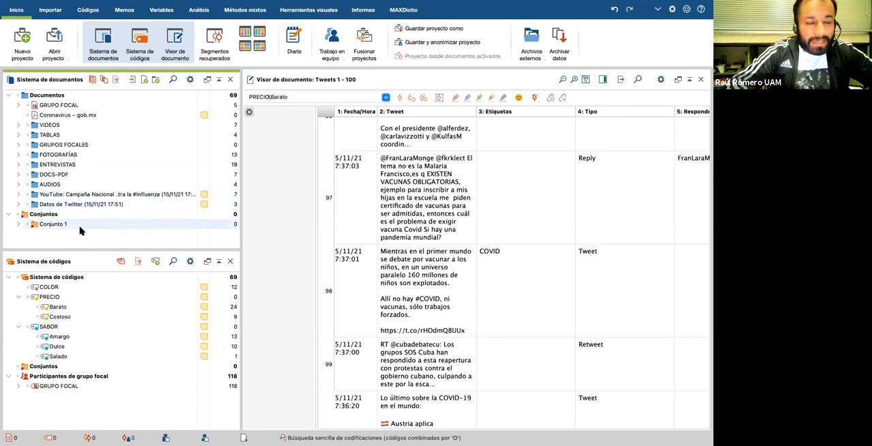
pyautogui.click(18, 164)
pyautogui.doubleClick(43, 175)
# Step: Activate the document ENTREVISA A and all codes in the code system
pyautogui.click(38, 174)
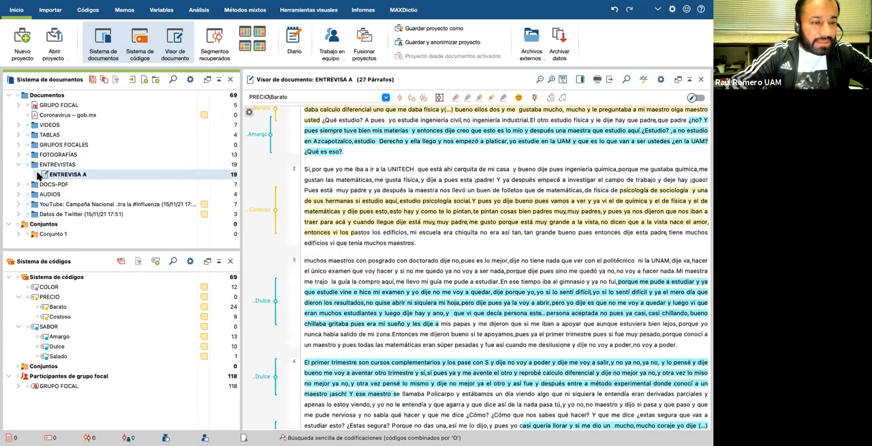
pyautogui.click(15, 277)
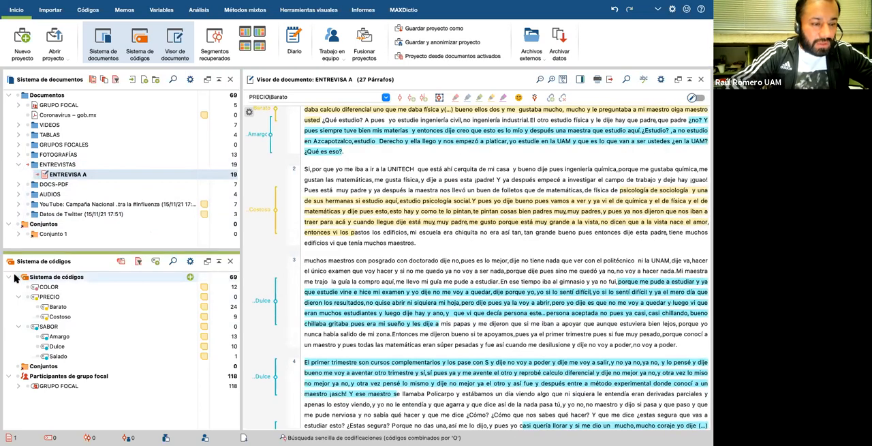
pyautogui.click(17, 278)
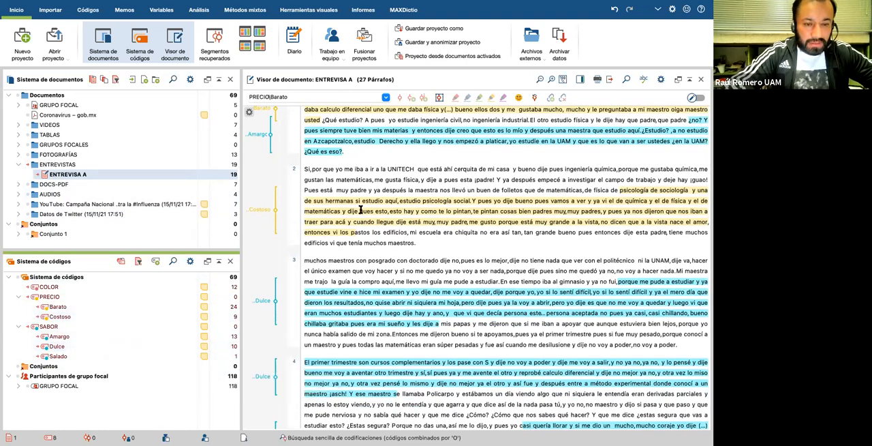
# Step: Highlight the start of paragraph 13, from "Yo pensé que iba a estudiar" to "maestra de español", with the red marker (ROJO)
pyautogui.scroll(-6, 361, 210)
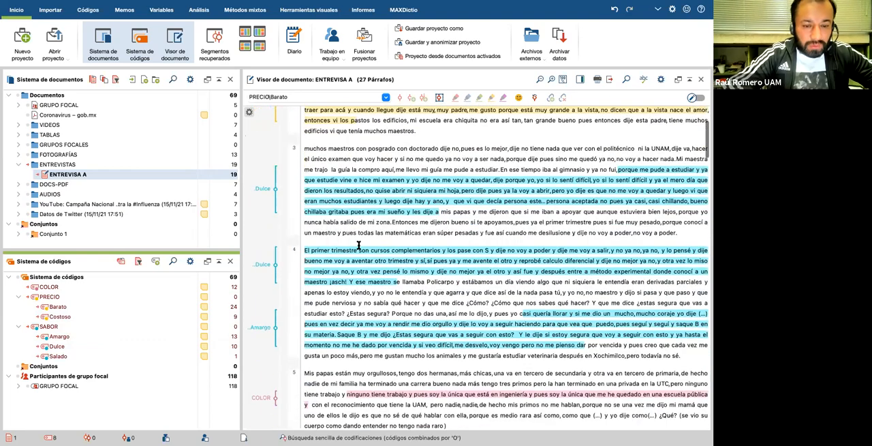
pyautogui.scroll(-20, 360, 244)
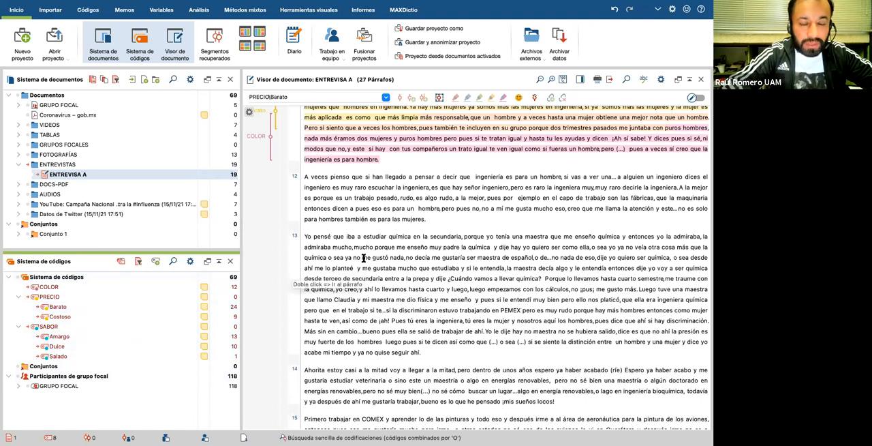
pyautogui.scroll(-1, 364, 258)
pyautogui.scroll(-1, 361, 254)
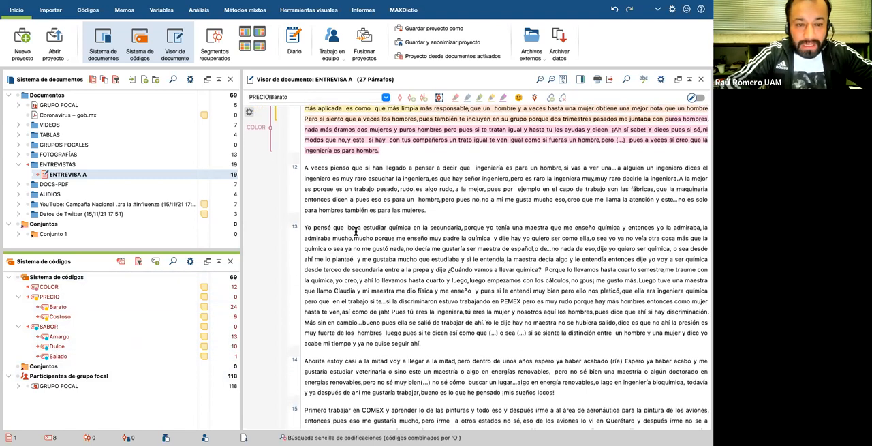
pyautogui.moveTo(314, 228); pyautogui.dragTo(534, 247)
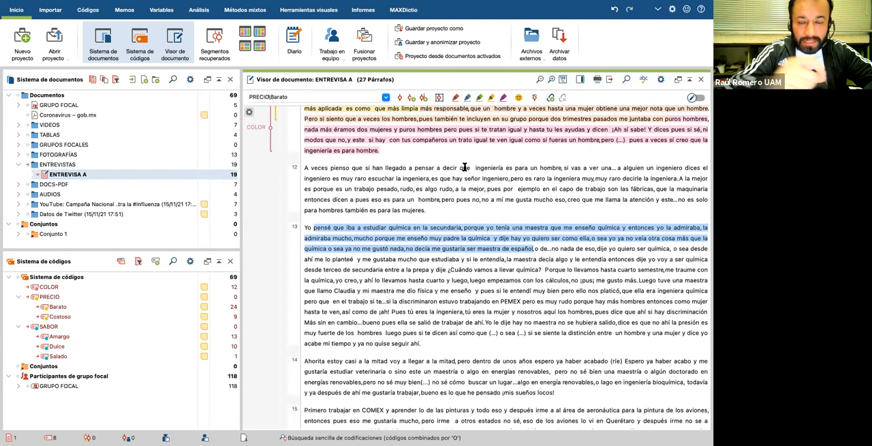
pyautogui.click(386, 256)
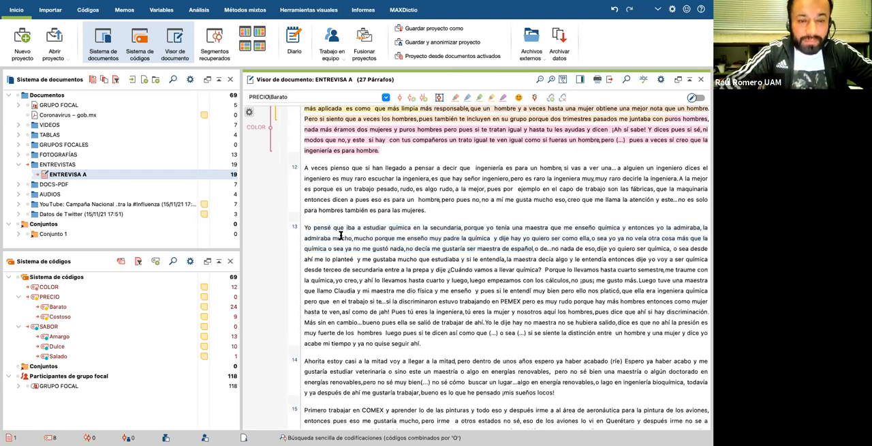
pyautogui.moveTo(306, 227); pyautogui.dragTo(534, 249)
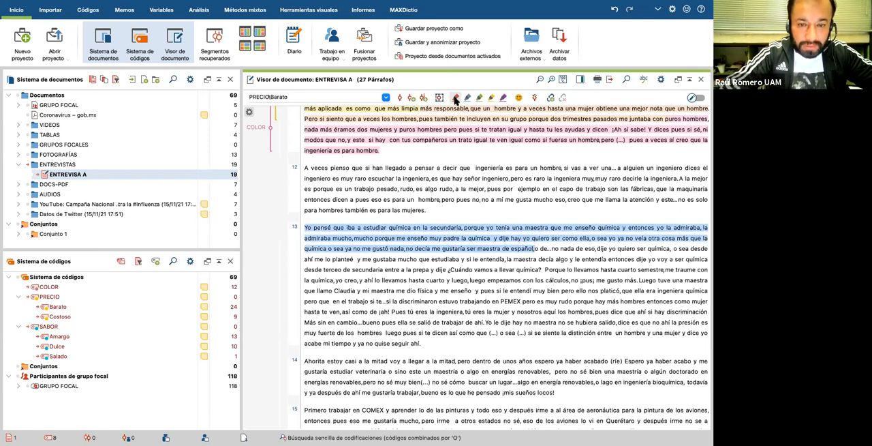
pyautogui.click(456, 99)
# Step: Highlight the passage in paragraph 13 from "la discriminaron estuvo trabajando en PEMEX" to "luego pues si te dicen" in red (ROJO)
pyautogui.scroll(-1, 326, 288)
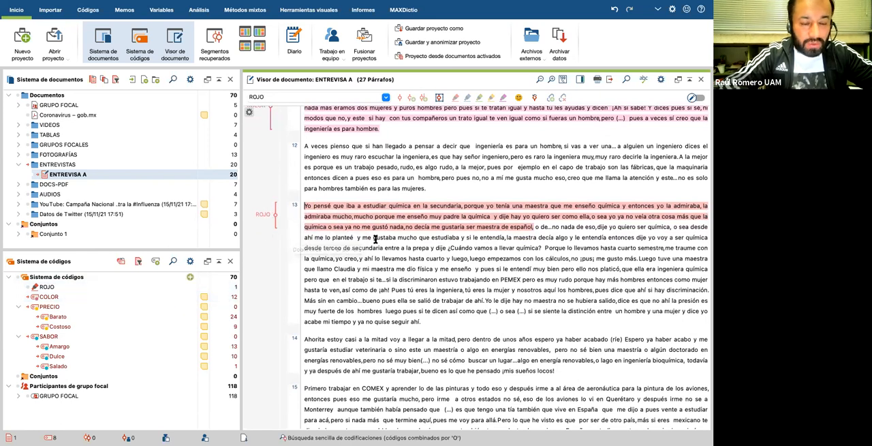
pyautogui.scroll(-1, 413, 282)
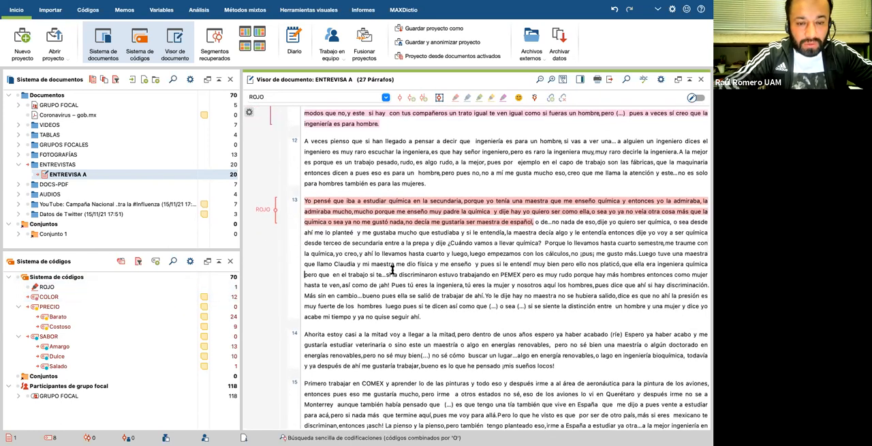
pyautogui.scroll(-1, 392, 269)
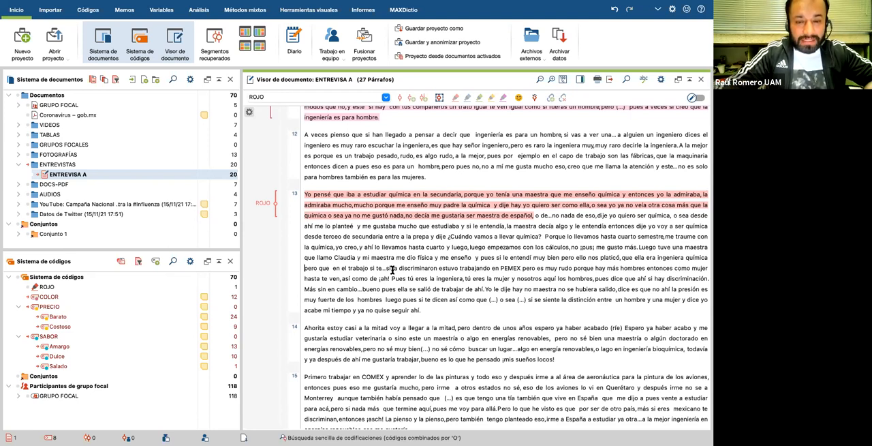
pyautogui.scroll(-1, 450, 259)
pyautogui.moveTo(388, 247); pyautogui.dragTo(451, 276)
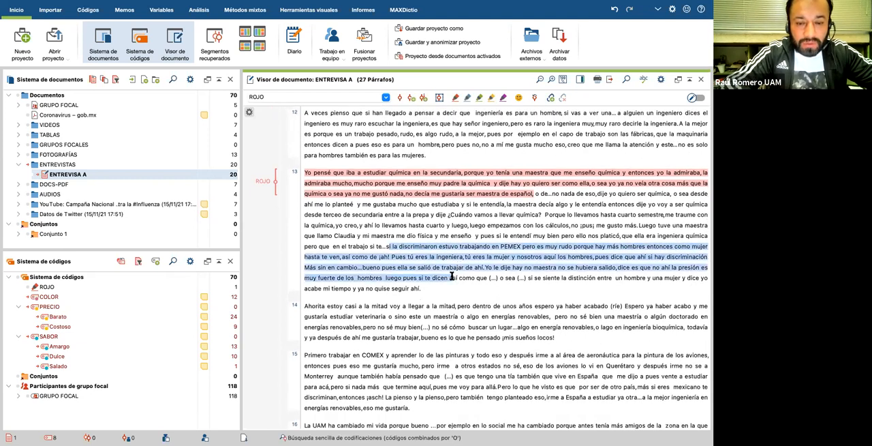
pyautogui.click(456, 98)
# Step: Highlight the end of paragraph 14, from "energías renovables" to "¡mis sueños locos!", with the blue marker (AZUL)
pyautogui.scroll(-1, 415, 320)
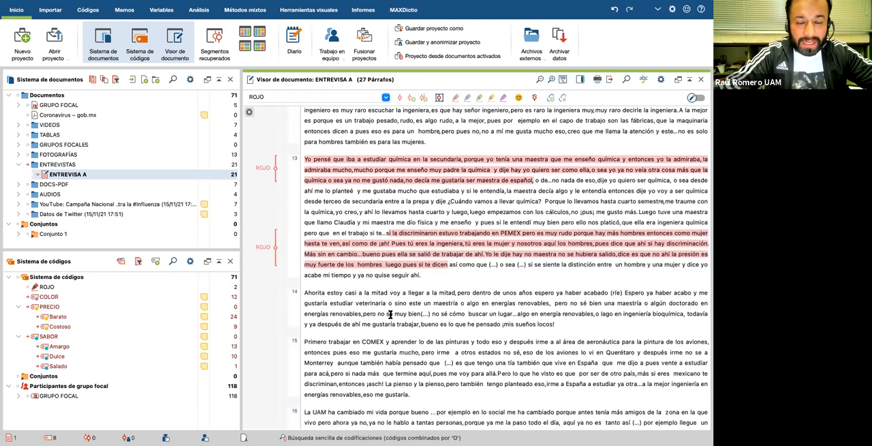
pyautogui.scroll(-1, 391, 314)
pyautogui.moveTo(379, 298); pyautogui.dragTo(557, 308)
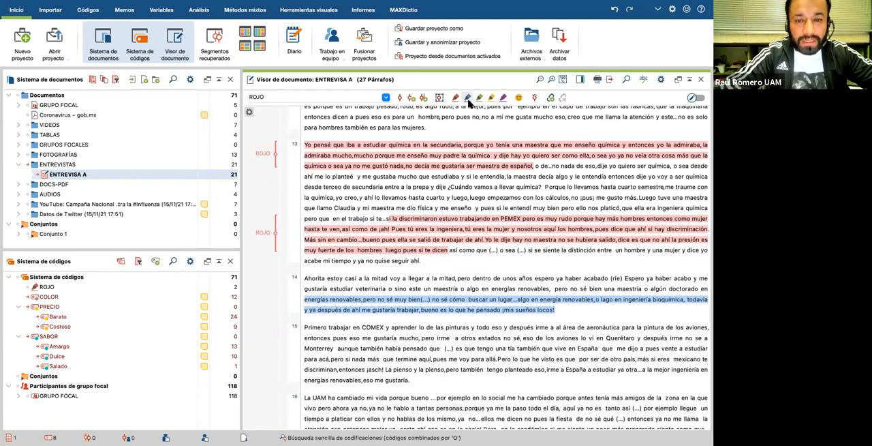
pyautogui.click(467, 99)
# Step: Highlight paragraph 15 from "nada más que termine aquí" to its end with the red marker (ROJO)
pyautogui.scroll(-1, 354, 334)
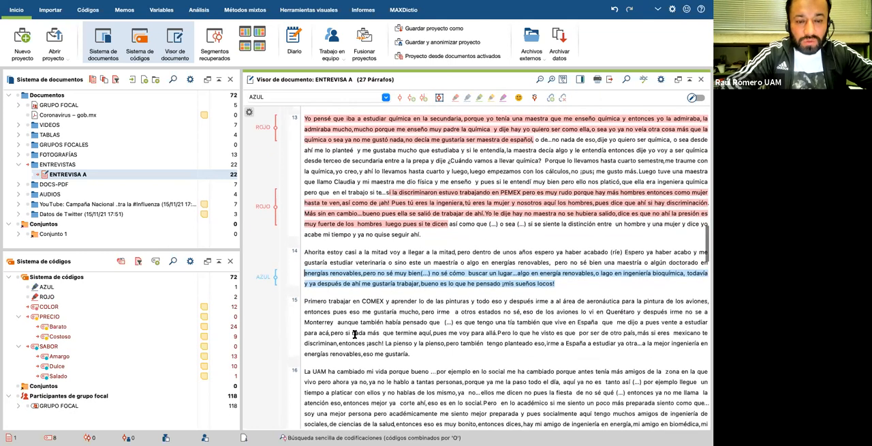
pyautogui.moveTo(353, 333); pyautogui.dragTo(478, 352)
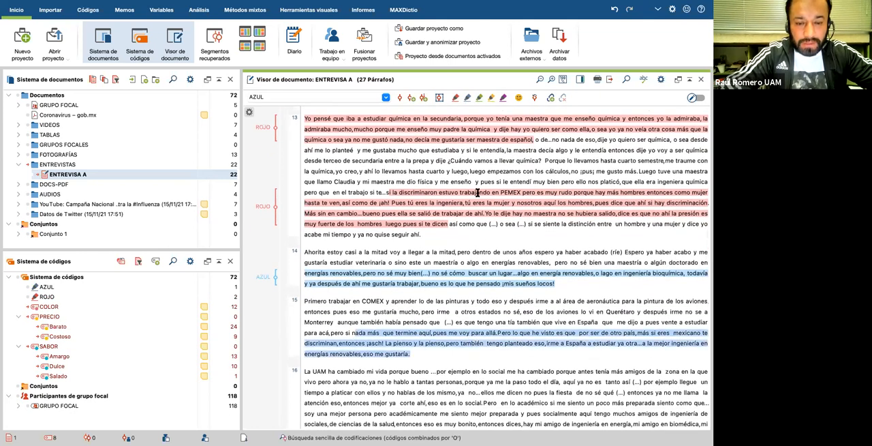
pyautogui.click(456, 98)
# Step: Highlight the passage in paragraph 16 from "con ellos y no hablas de los mismo" to "mi amigo en biomédica, mi" in blue (AZUL)
pyautogui.scroll(-3, 437, 231)
pyautogui.scroll(-2, 436, 232)
pyautogui.moveTo(353, 271); pyautogui.dragTo(708, 302)
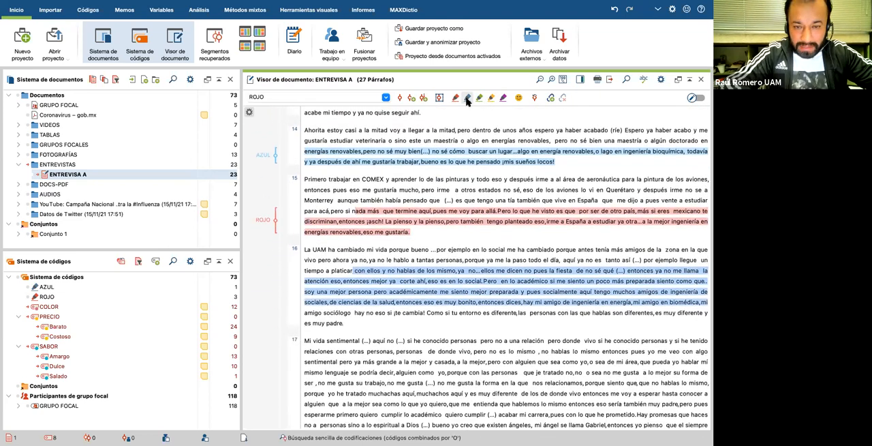
pyautogui.click(467, 99)
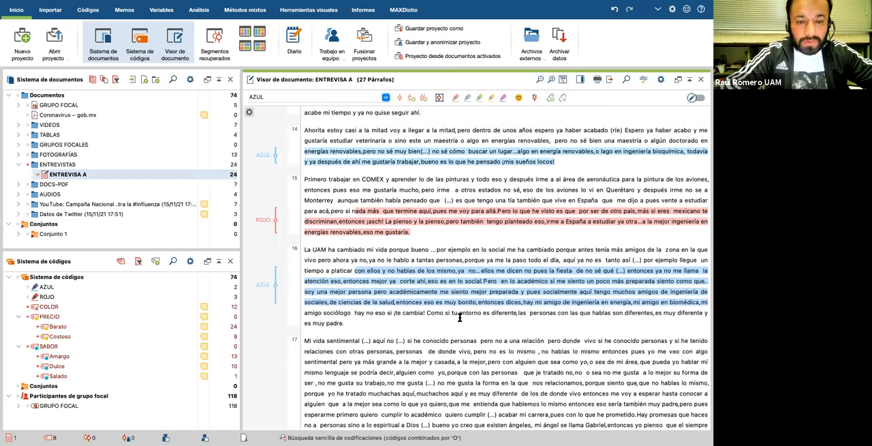
pyautogui.scroll(-2, 452, 351)
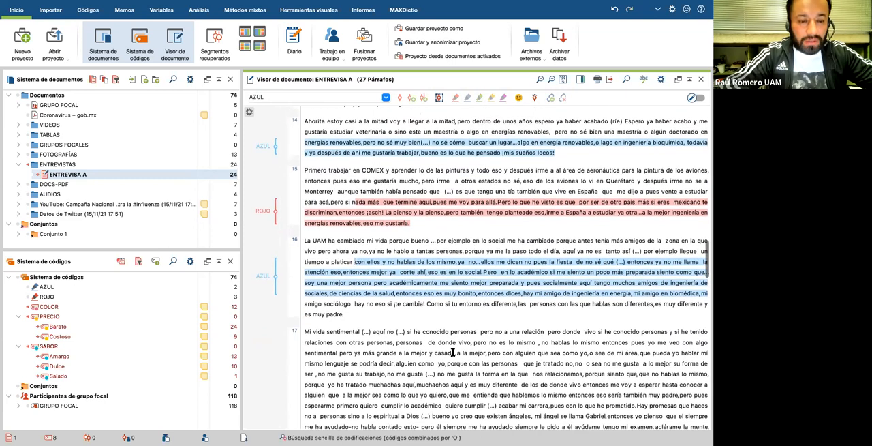
# Step: Highlight the passage in paragraph 17 from "más grande a la mejor y casada" to "muchachos aquí y es muy diferente" in green (VERDE)
pyautogui.scroll(-1, 440, 345)
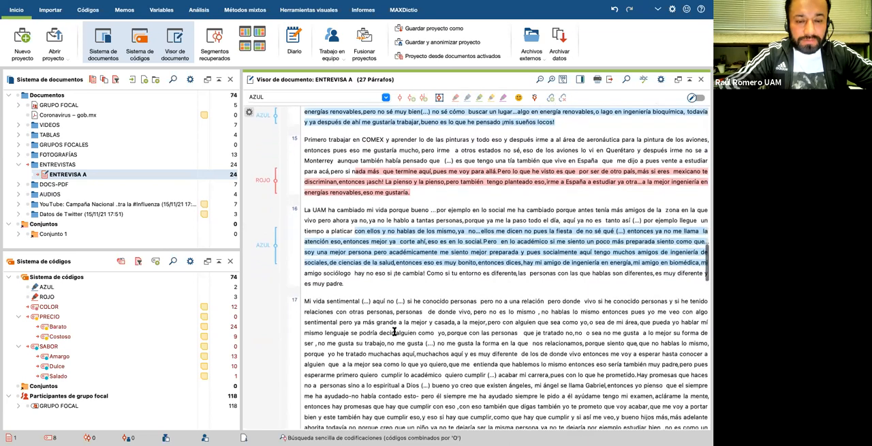
pyautogui.moveTo(356, 322); pyautogui.dragTo(518, 355)
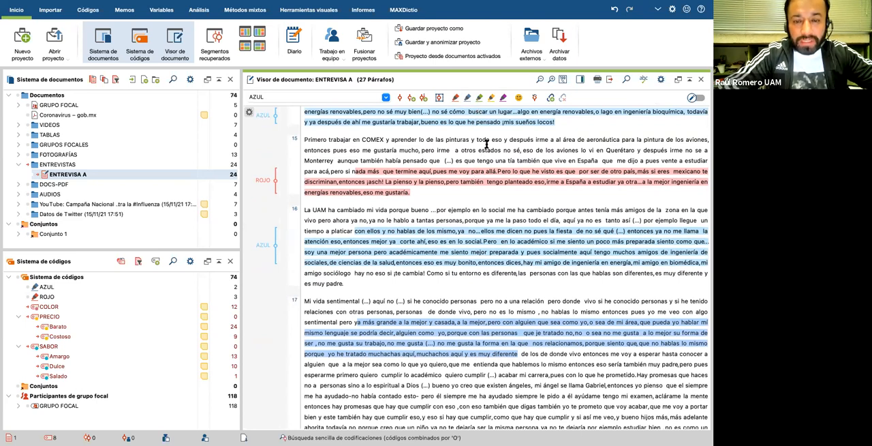
pyautogui.click(479, 98)
# Step: Highlight the passage in paragraph 17 from "hay que cumplir eso,y eso si hay que cumplir" to "veo que ella tiene" in green (VERDE)
pyautogui.scroll(-5, 439, 294)
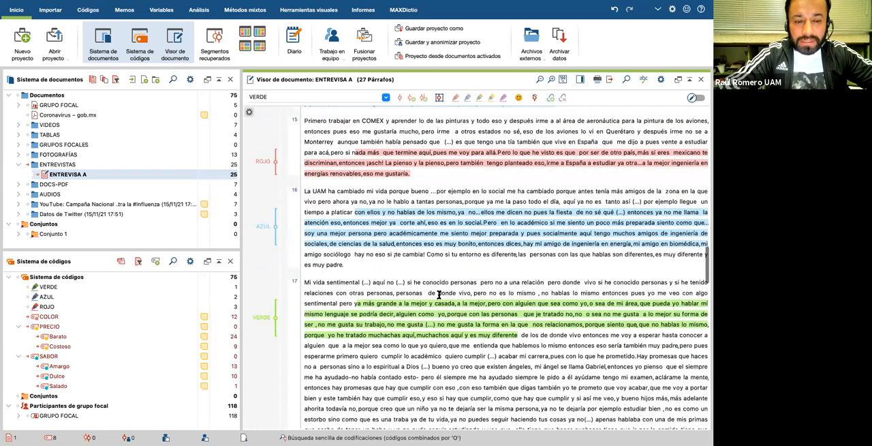
pyautogui.moveTo(353, 279); pyautogui.dragTo(541, 313)
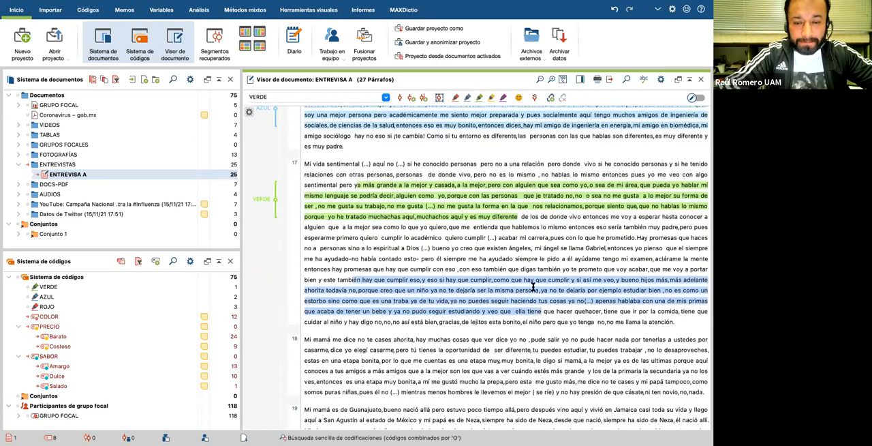
pyautogui.click(479, 97)
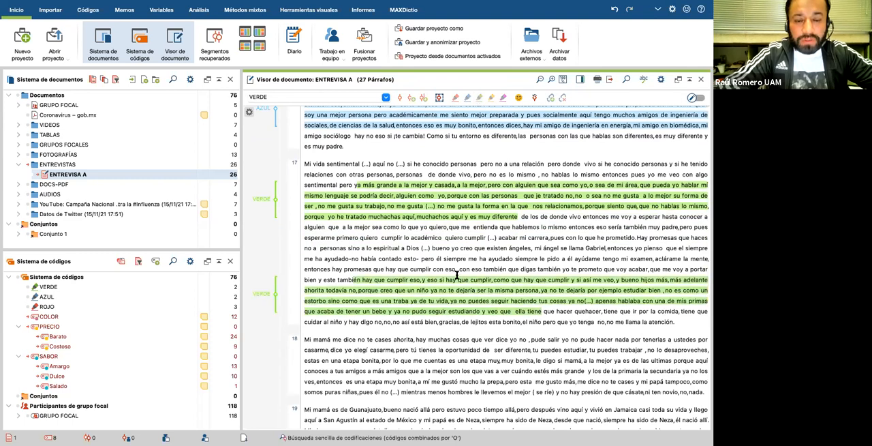
# Step: Highlight paragraph 18 from "casarme,dice yo elegí casarme" to "le llevemos el mejor" in red (ROJO) and also assign the AZUL code to that segment
pyautogui.scroll(-3, 456, 275)
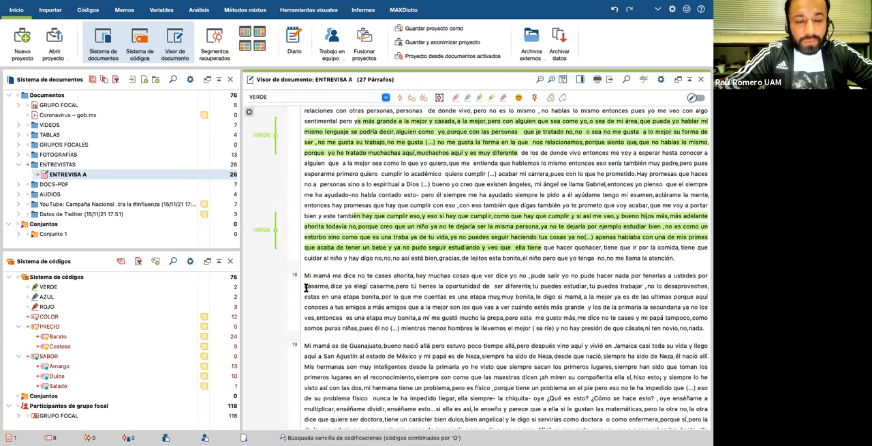
pyautogui.moveTo(305, 287); pyautogui.dragTo(531, 328)
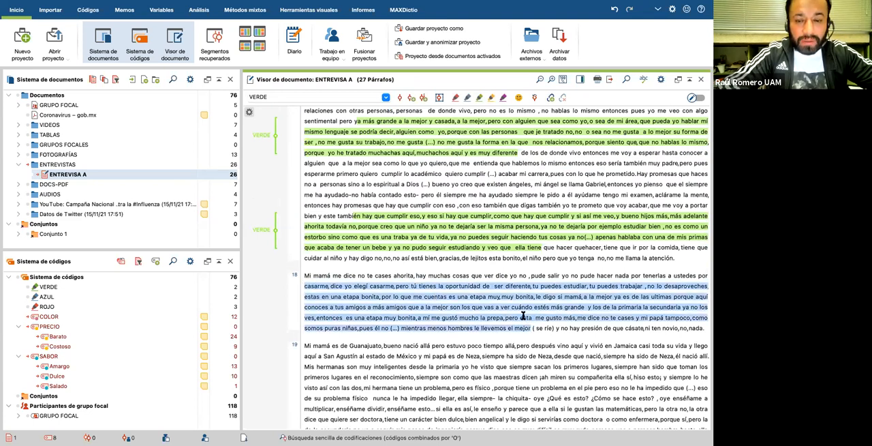
pyautogui.click(456, 98)
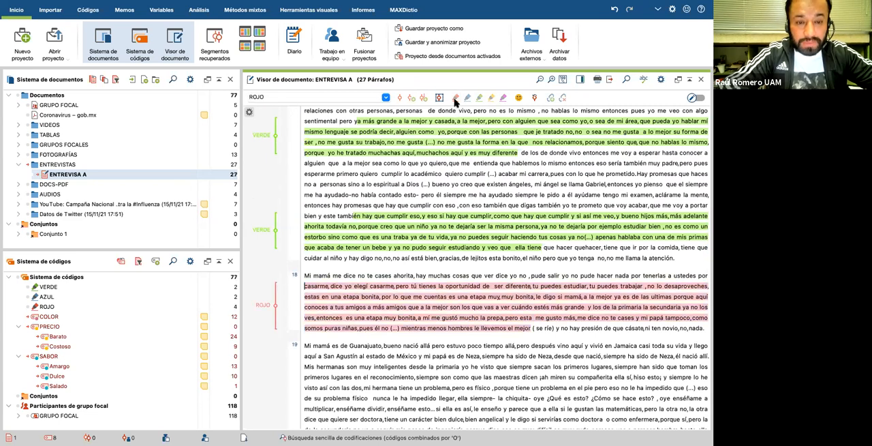
pyautogui.click(276, 304)
pyautogui.moveTo(275, 304); pyautogui.dragTo(116, 296)
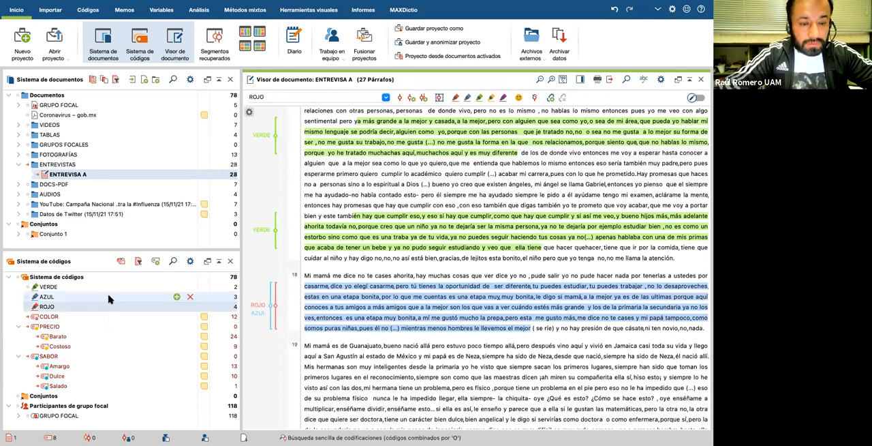
# Step: Select the passage in paragraph 19 from "San Agustín al estado de México" to "la chiquita- oye" and open the emoticode window
pyautogui.scroll(-1, 415, 348)
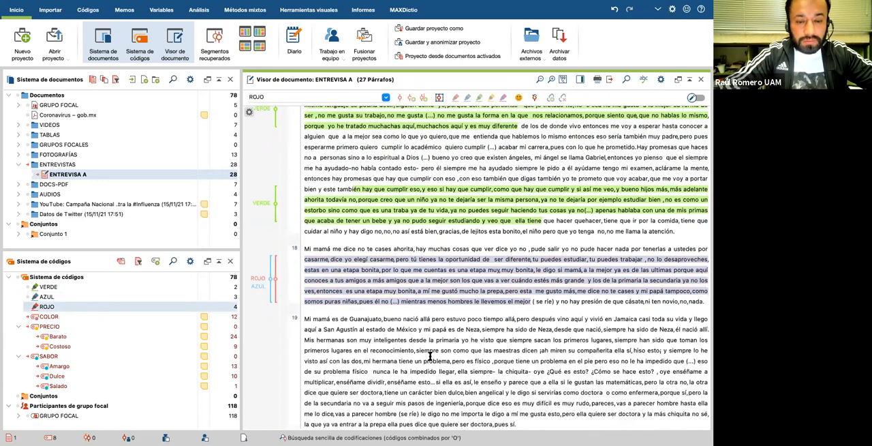
pyautogui.scroll(-2, 406, 345)
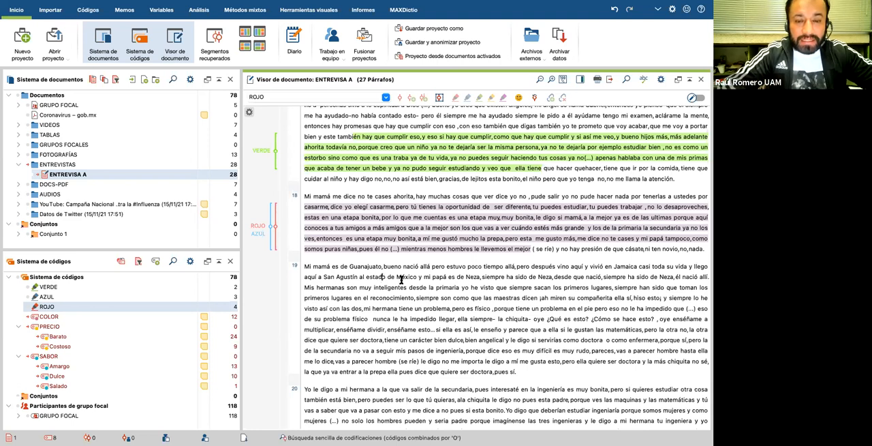
pyautogui.scroll(-1, 408, 294)
pyautogui.scroll(-1, 409, 295)
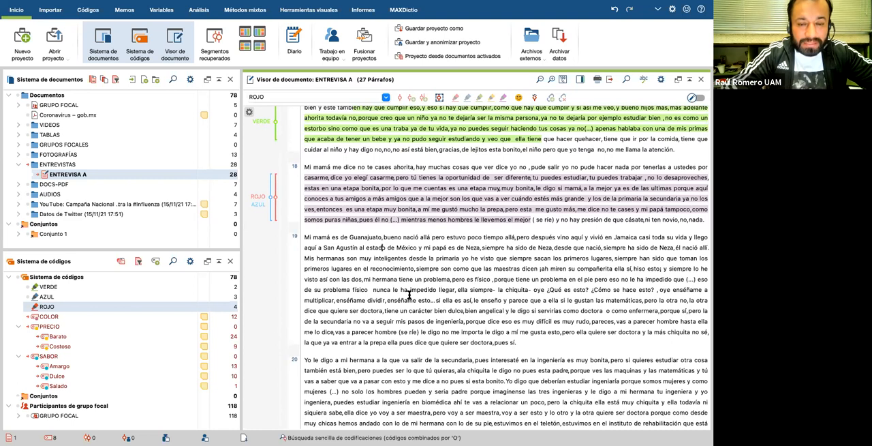
pyautogui.scroll(1, 409, 295)
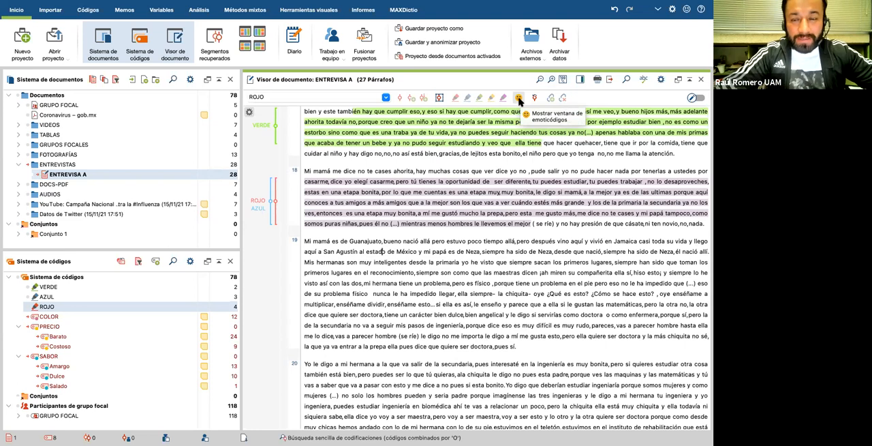
pyautogui.scroll(-2, 463, 300)
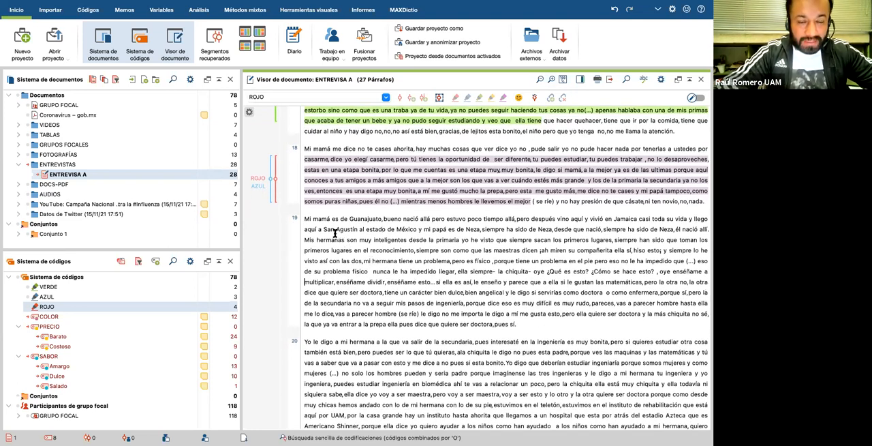
pyautogui.moveTo(323, 229); pyautogui.dragTo(545, 271)
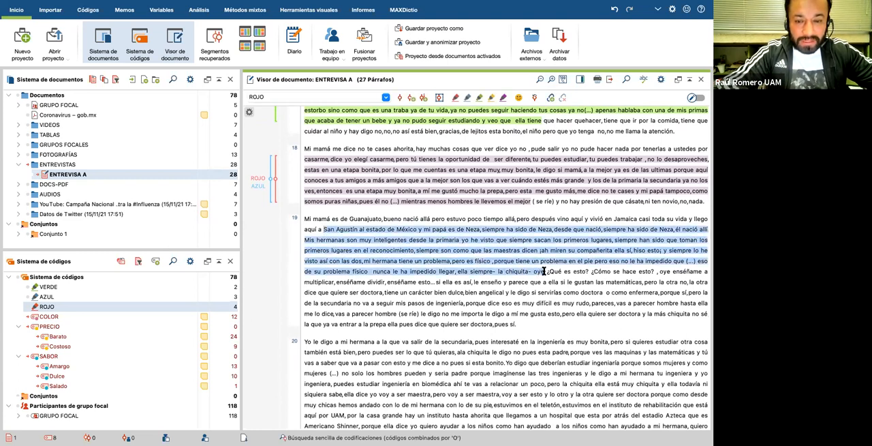
pyautogui.click(518, 97)
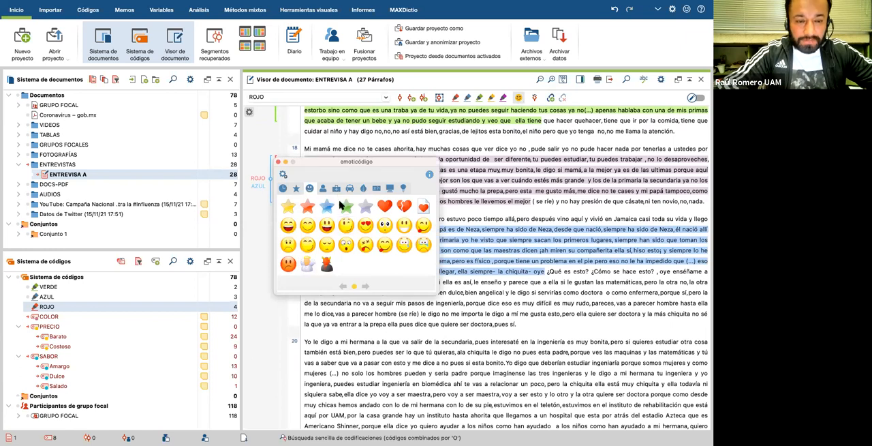
# Step: Browse the emoticode categories, including favourites, people, vehicles, office equipment and objects, to examine the available symbols
pyautogui.click(296, 189)
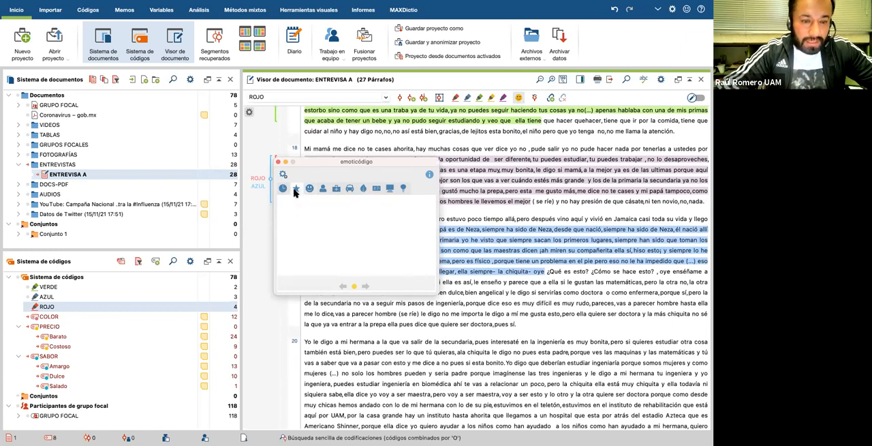
pyautogui.click(308, 190)
pyautogui.click(326, 193)
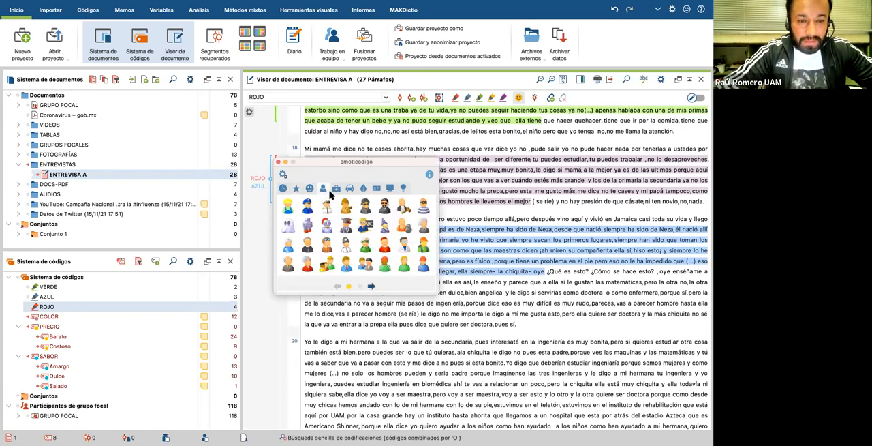
pyautogui.click(336, 191)
pyautogui.click(349, 191)
pyautogui.click(363, 188)
pyautogui.click(376, 189)
pyautogui.click(390, 189)
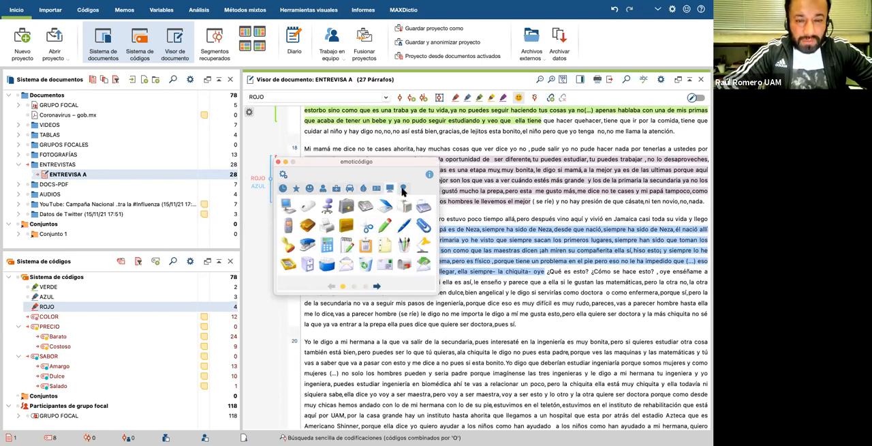
pyautogui.click(403, 190)
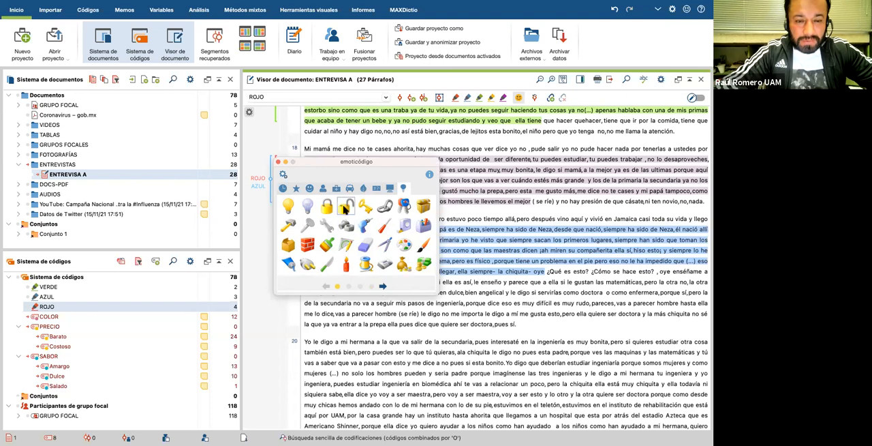
pyautogui.click(383, 286)
pyautogui.click(383, 286)
pyautogui.click(383, 286)
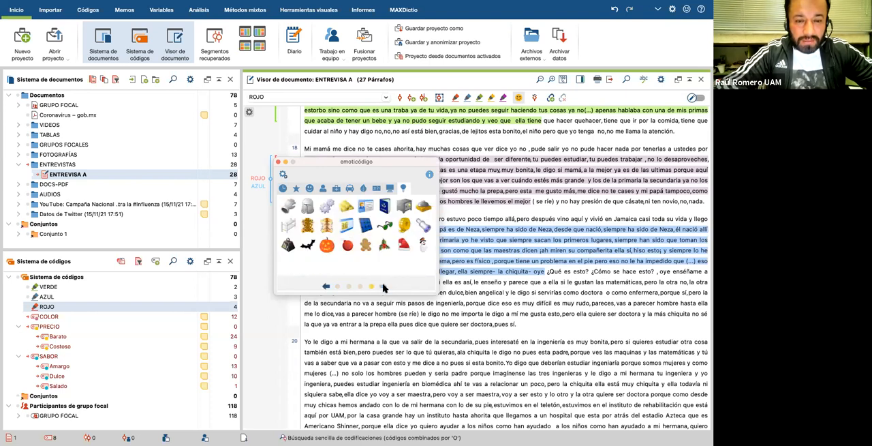
pyautogui.click(390, 188)
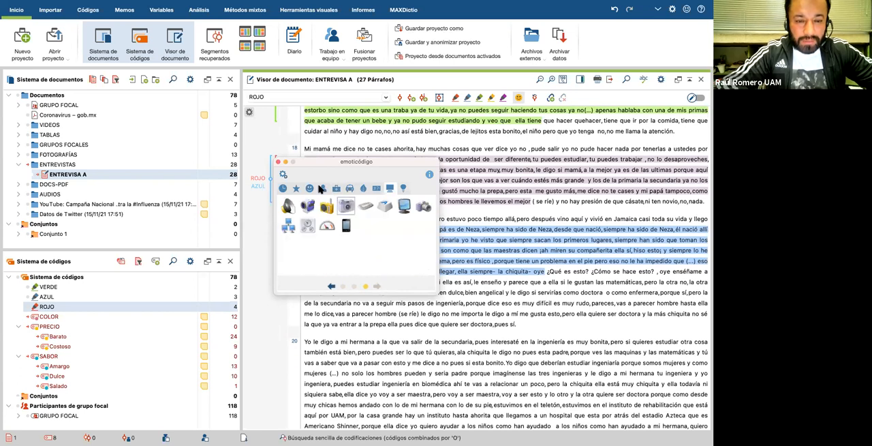
# Step: Code the selected passage in paragraph 19 with the laughing smiley (riéndose a carcajadas) and move the emoticode window clear of the coding stripes
pyautogui.click(309, 188)
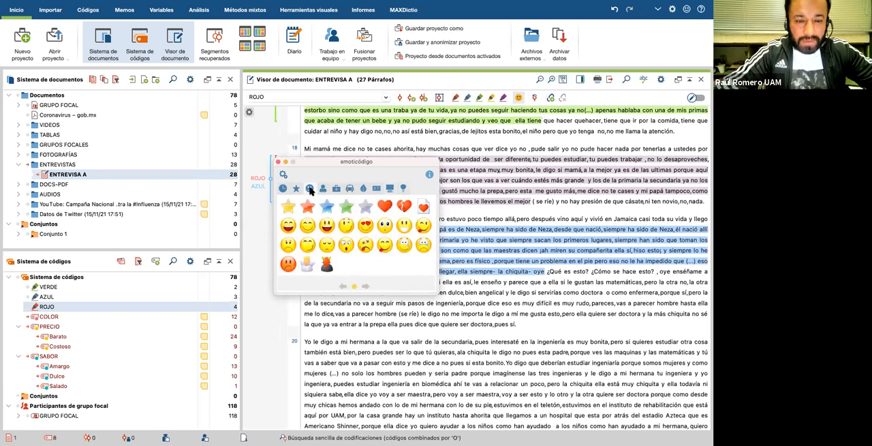
pyautogui.click(288, 226)
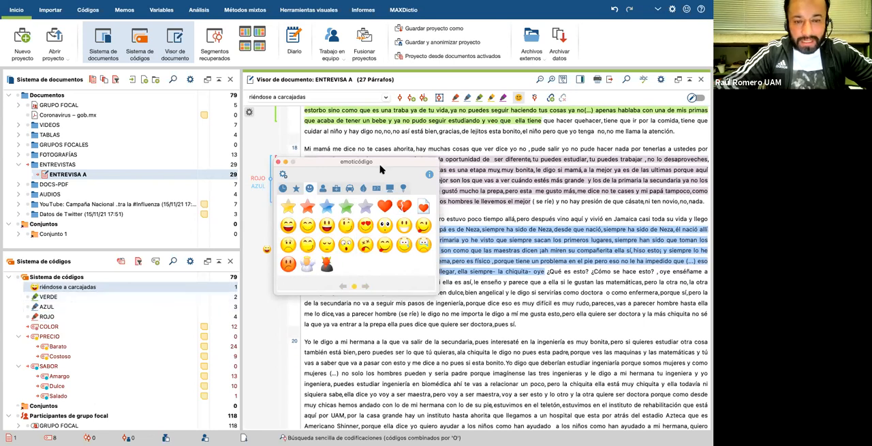
pyautogui.moveTo(385, 163); pyautogui.dragTo(491, 119)
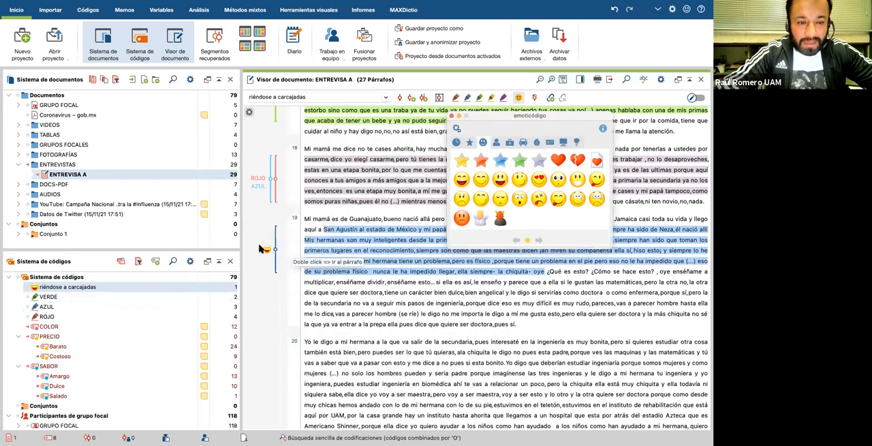
pyautogui.scroll(-1, 409, 313)
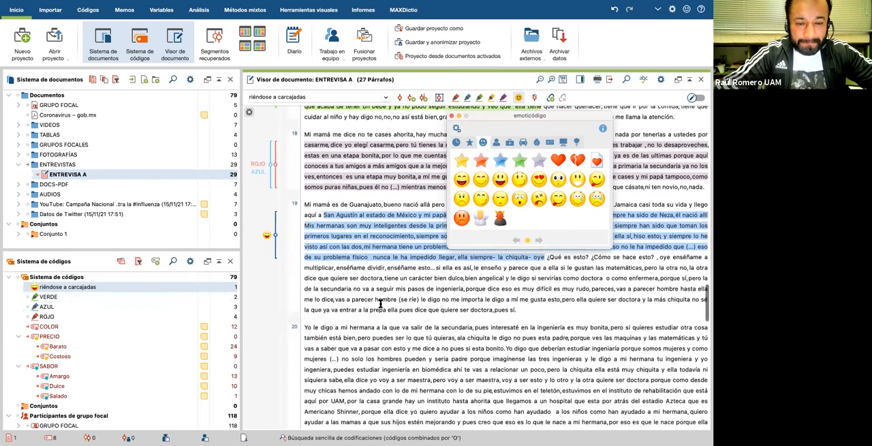
pyautogui.moveTo(511, 313); pyautogui.dragTo(521, 311)
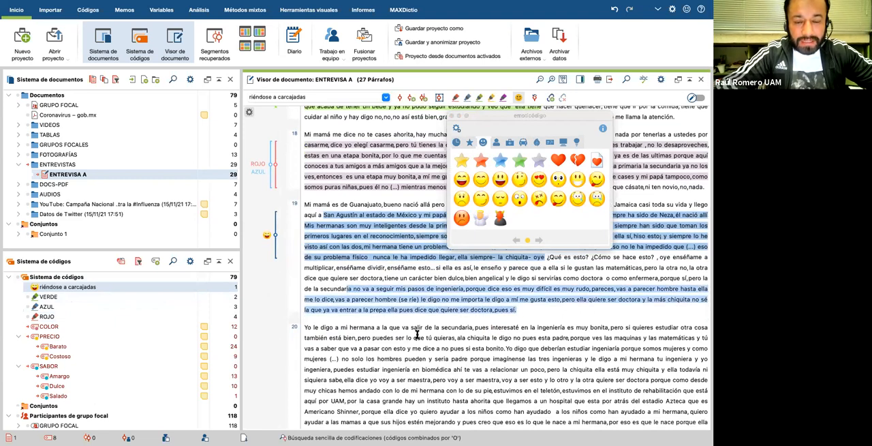
pyautogui.click(408, 379)
pyautogui.moveTo(320, 327); pyautogui.dragTo(594, 359)
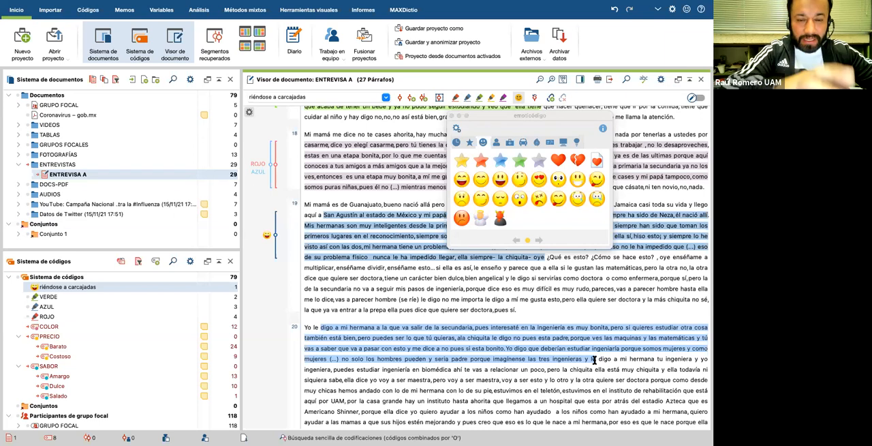
pyautogui.click(477, 352)
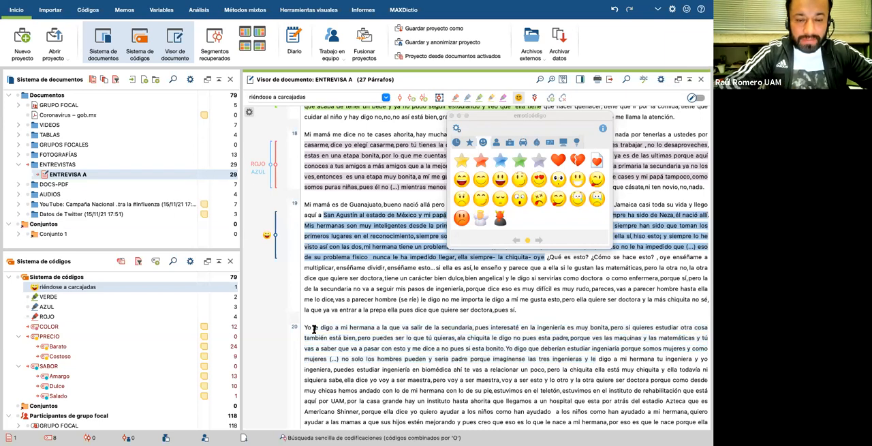
# Step: Code paragraph 20's start through "le digo" with the red pouting face, and "muy chicas hemos andado" through "pues creo" with the laughing face (riéndose a carcajadas)
pyautogui.moveTo(304, 328); pyautogui.dragTo(613, 356)
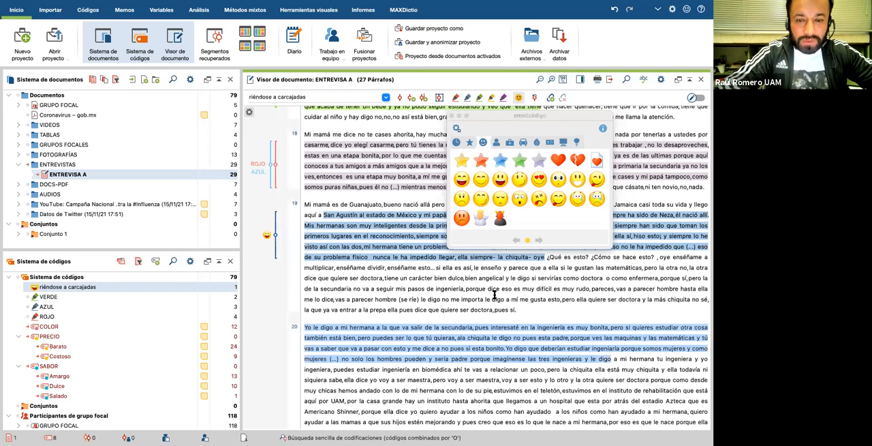
pyautogui.click(461, 218)
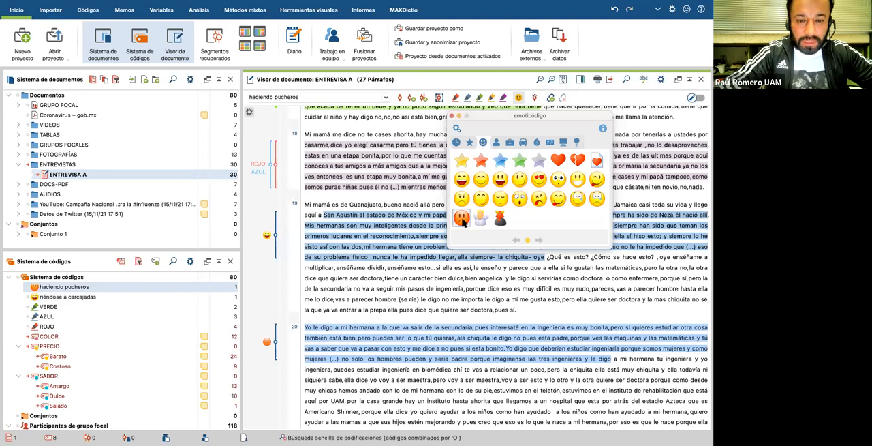
pyautogui.scroll(-3, 354, 345)
pyautogui.moveTo(304, 349); pyautogui.dragTo(496, 380)
pyautogui.click(462, 179)
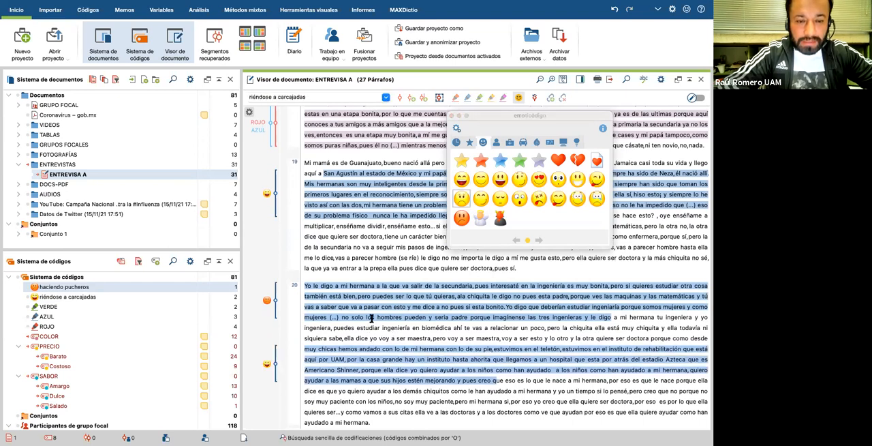
# Step: Code paragraph 21 from "Yo no he pensado en dejar la carrera" to "entonces digo voy a" with the winking smiley (guiñando el ojo)
pyautogui.scroll(-5, 369, 327)
pyautogui.moveTo(305, 365); pyautogui.dragTo(498, 387)
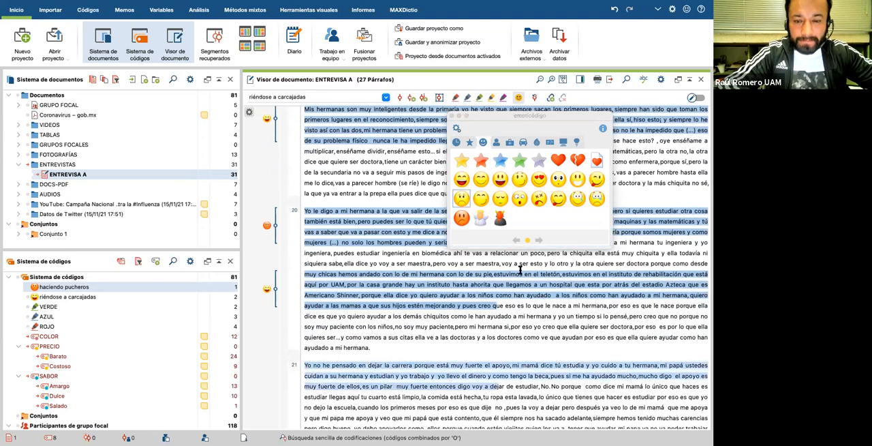
pyautogui.click(520, 179)
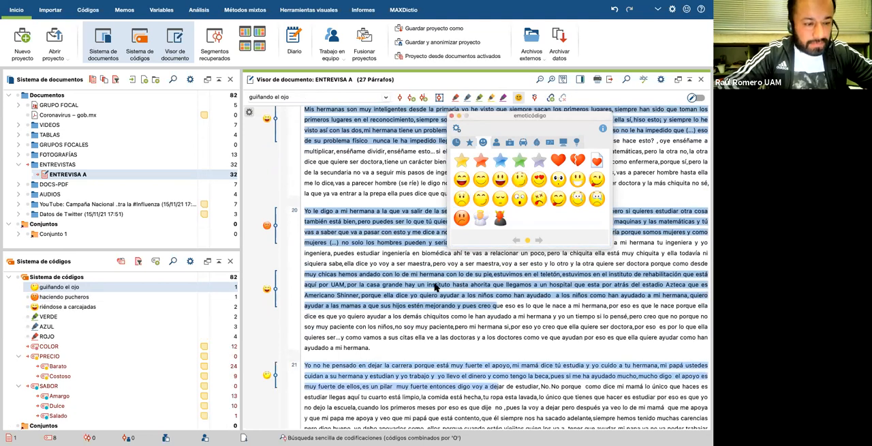
# Step: Look through the people, briefcase and vehicle categories of emoticodes
pyautogui.scroll(-2, 462, 288)
pyautogui.click(498, 142)
pyautogui.click(510, 142)
pyautogui.click(522, 142)
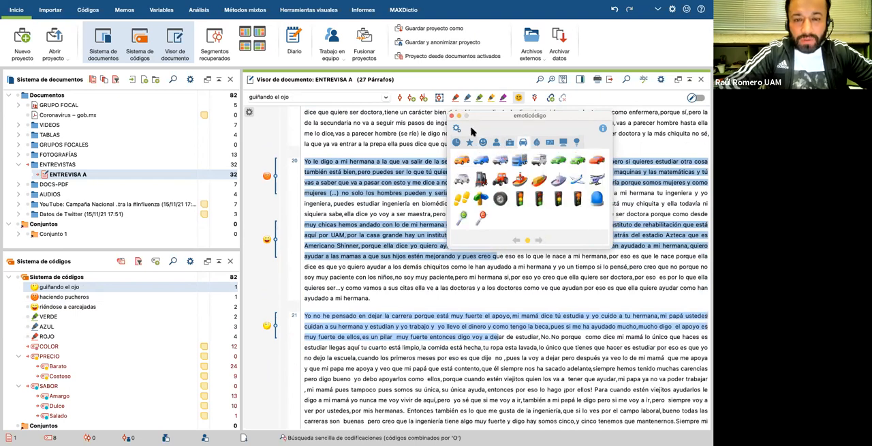
# Step: Close the emoticode window and look back over the colour and emoticode passages in paragraphs 17 to 20
pyautogui.click(452, 118)
pyautogui.scroll(3, 425, 256)
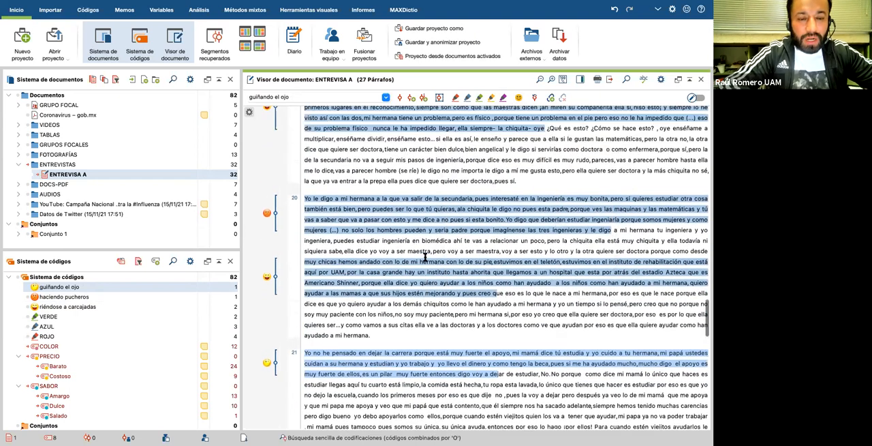
pyautogui.scroll(8, 425, 256)
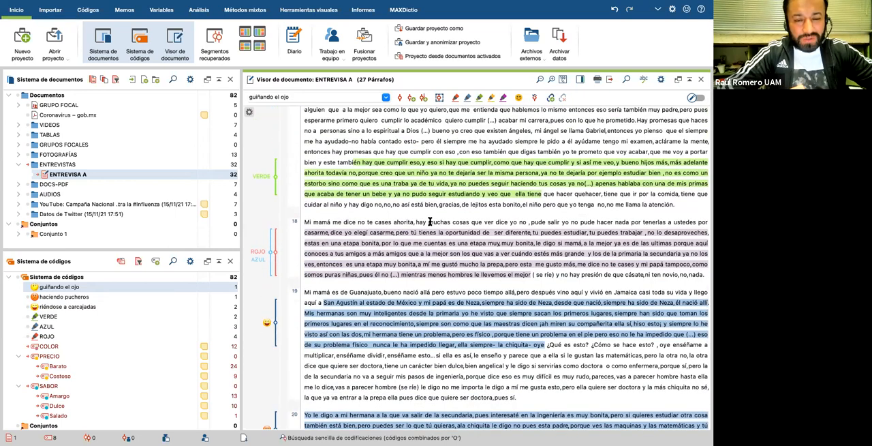
pyautogui.scroll(-4, 430, 222)
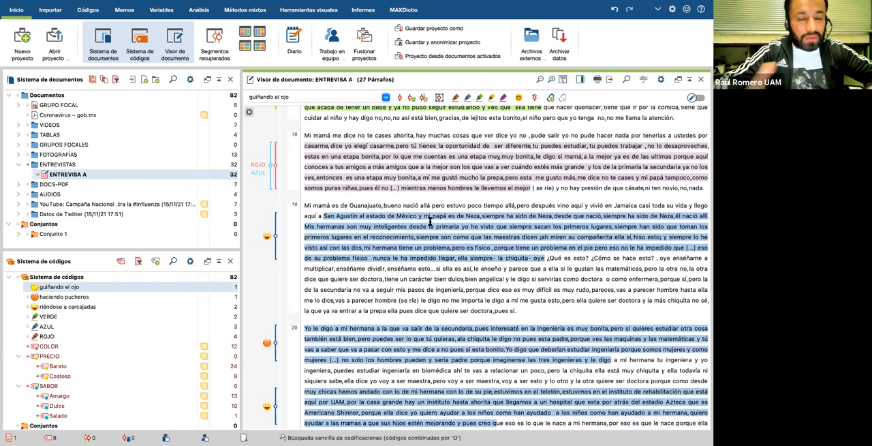
pyautogui.scroll(-8, 443, 276)
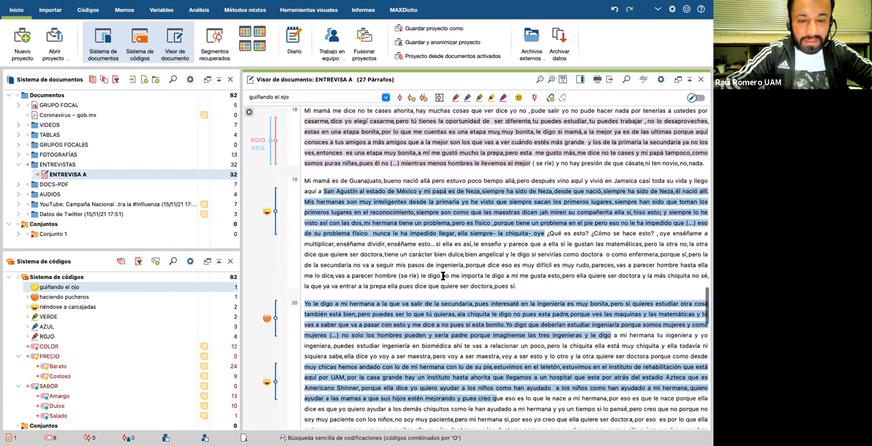
# Step: Try in-vivo coding on the already selected opening passage of paragraph 21 and undo it
pyautogui.scroll(-5, 443, 276)
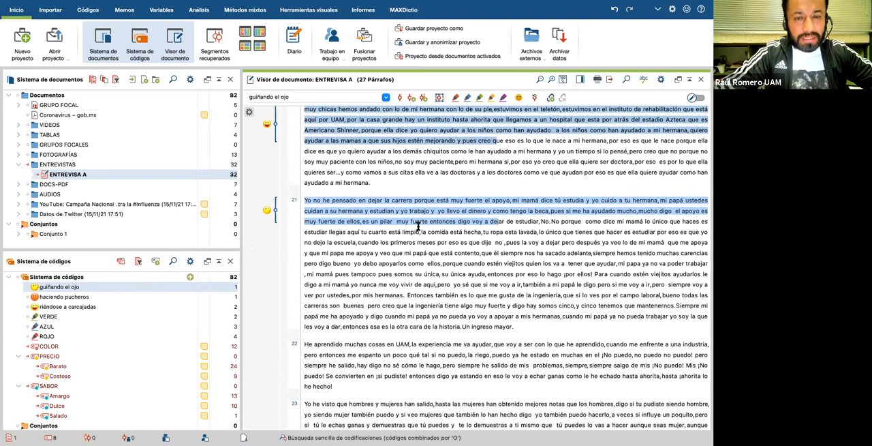
pyautogui.click(424, 99)
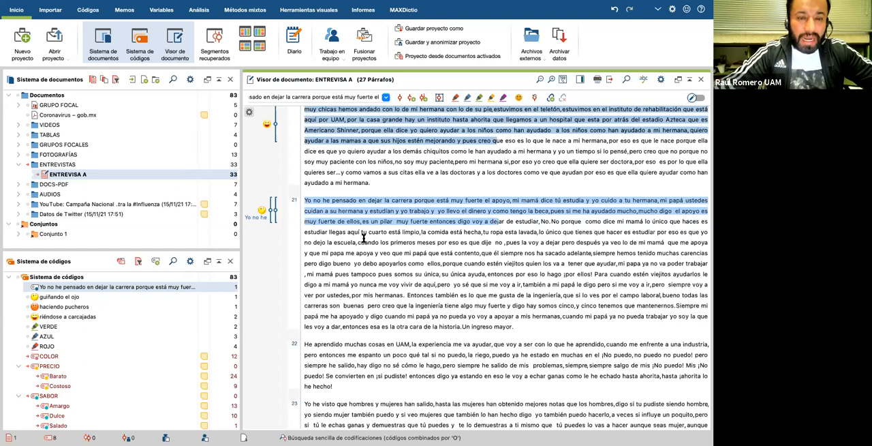
pyautogui.hotkey('ctrl', 'z')
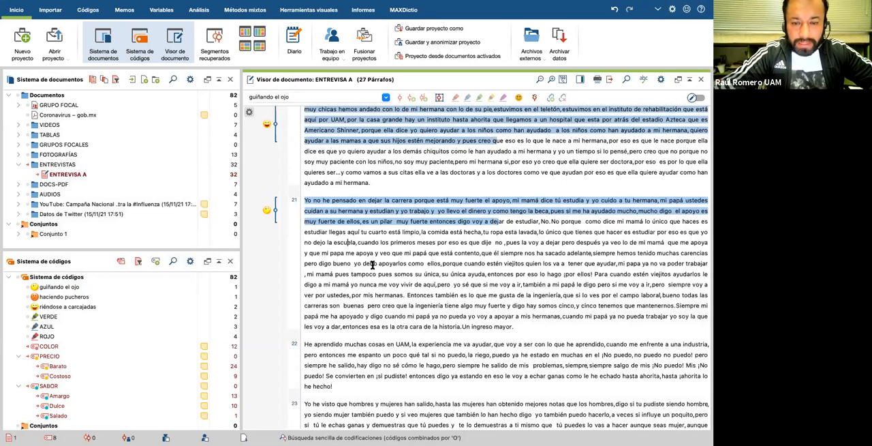
# Step: Code the single word "mamá" in paragraph 21 in-vivo
pyautogui.doubleClick(331, 253)
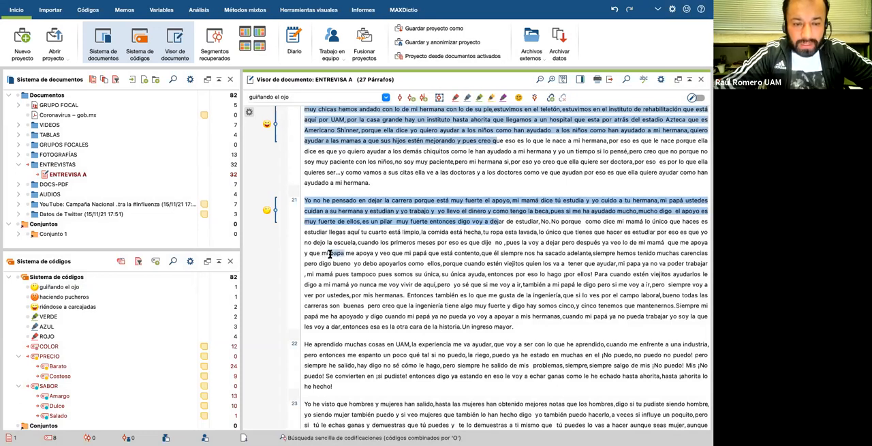
pyautogui.doubleClick(325, 274)
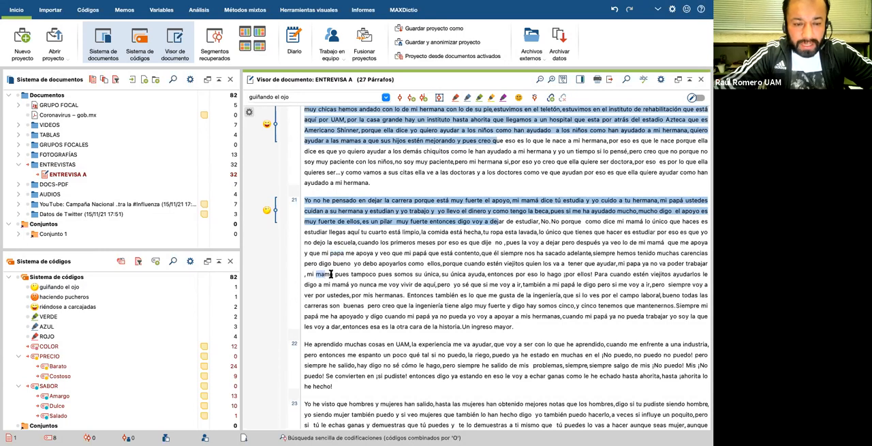
pyautogui.click(423, 99)
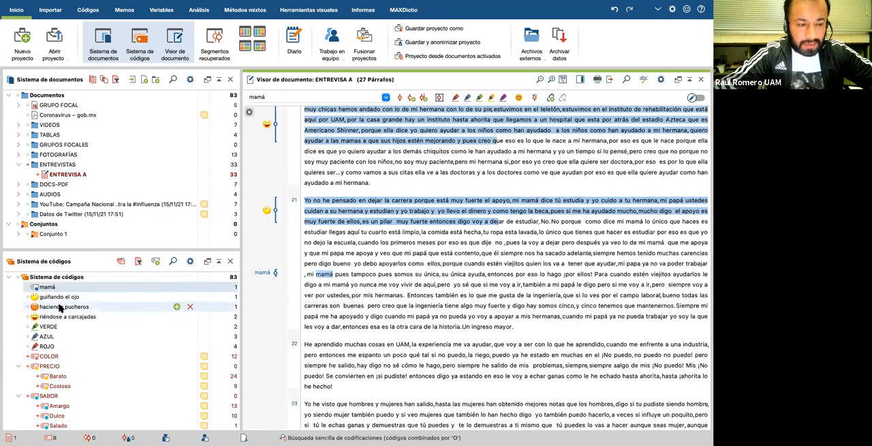
pyautogui.moveTo(383, 286); pyautogui.dragTo(479, 306)
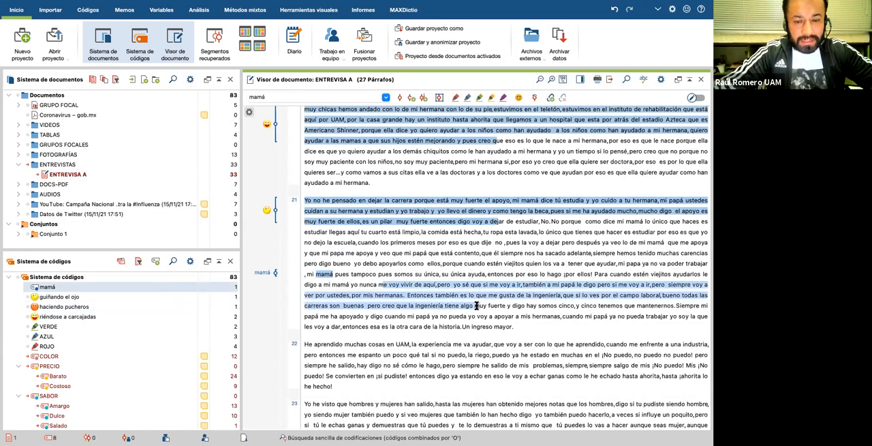
pyautogui.click(411, 263)
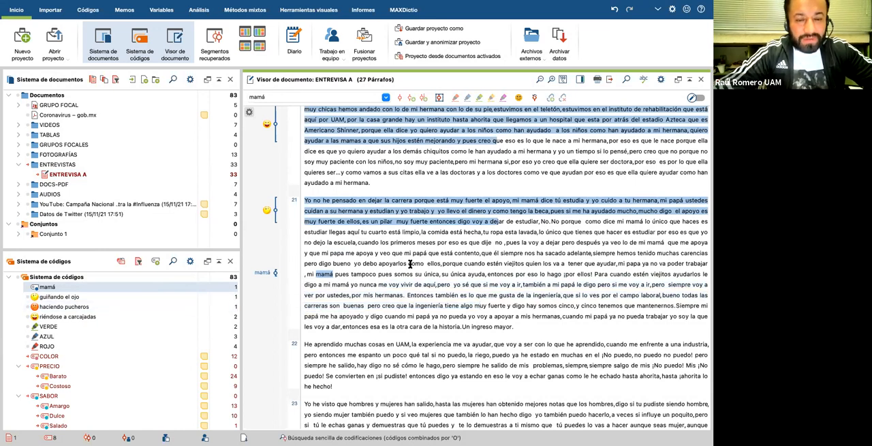
# Step: Code the word "UAM," in the first line of paragraph 22 in-vivo
pyautogui.scroll(-2, 411, 263)
pyautogui.scroll(-3, 410, 264)
pyautogui.doubleClick(397, 241)
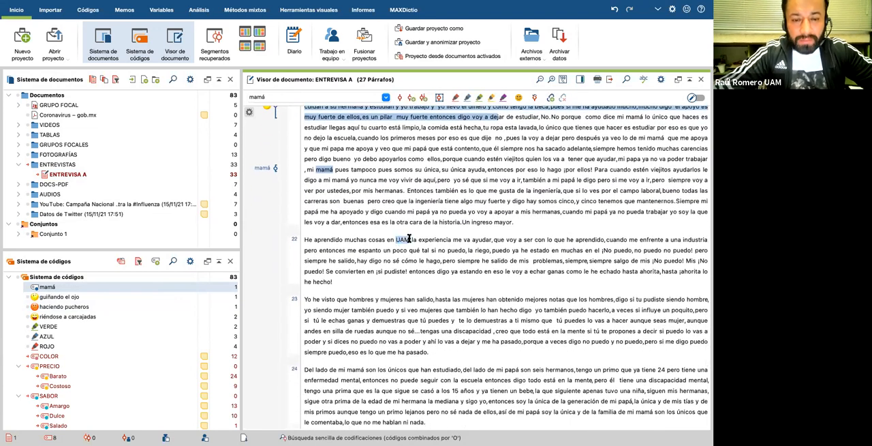
pyautogui.click(423, 100)
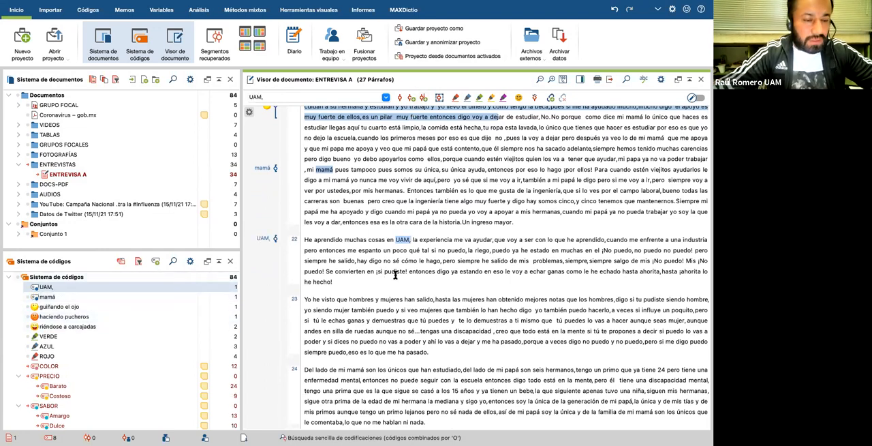
# Step: Code the first mention of "COMEX" in paragraph 27 in-vivo
pyautogui.scroll(-2, 389, 276)
pyautogui.scroll(-2, 387, 289)
pyautogui.scroll(-10, 387, 290)
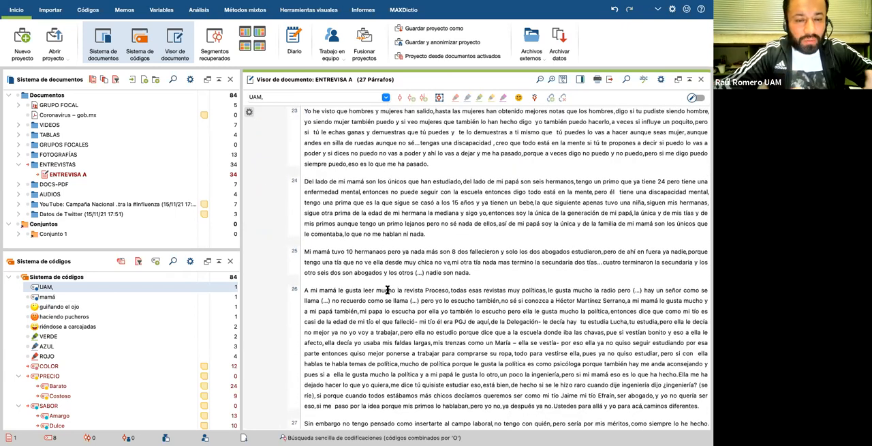
pyautogui.scroll(-6, 387, 290)
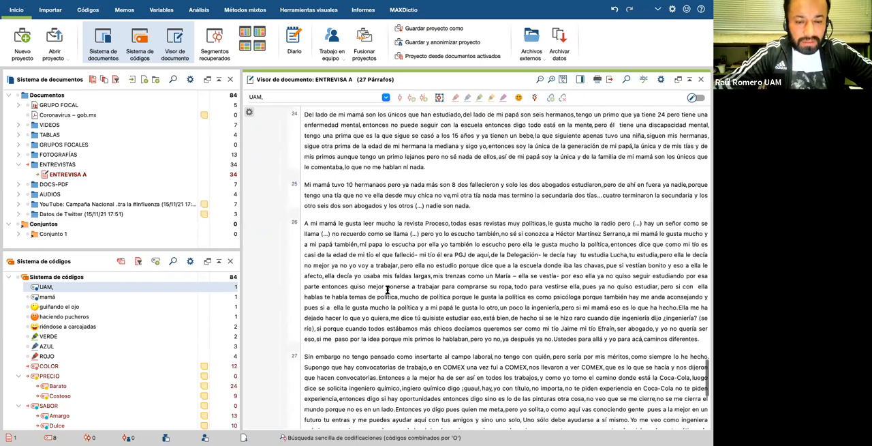
pyautogui.scroll(-4, 387, 289)
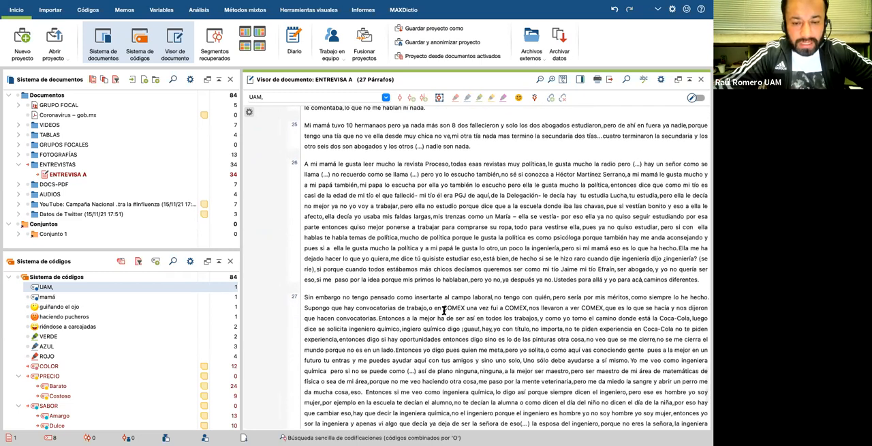
pyautogui.moveTo(443, 308); pyautogui.dragTo(466, 308)
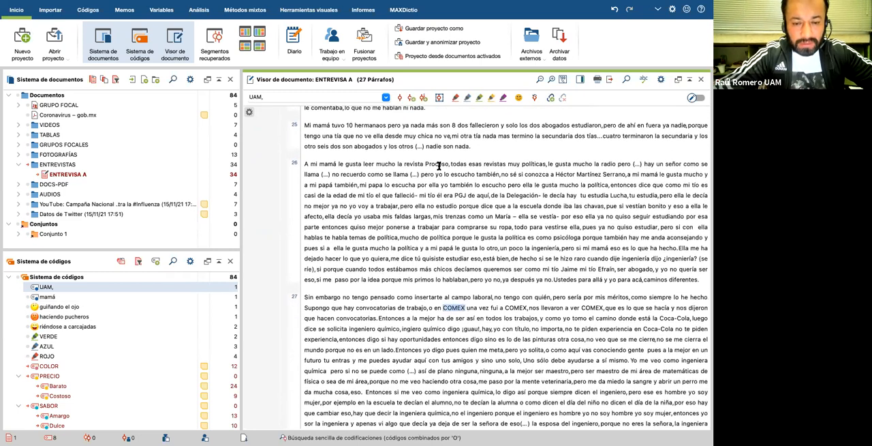
pyautogui.click(423, 98)
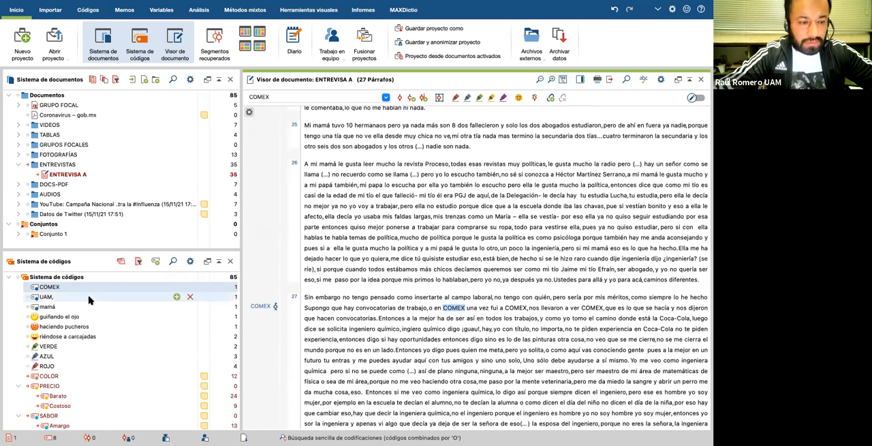
# Step: Review the colour, emoticode and in-vivo codings from paragraph 16 to the end of the interview, along with the code list
pyautogui.scroll(-6, 452, 293)
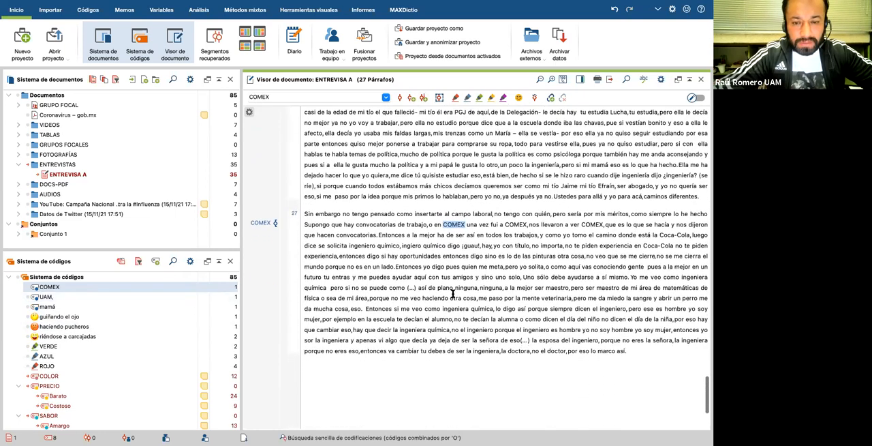
pyautogui.scroll(-3, 452, 293)
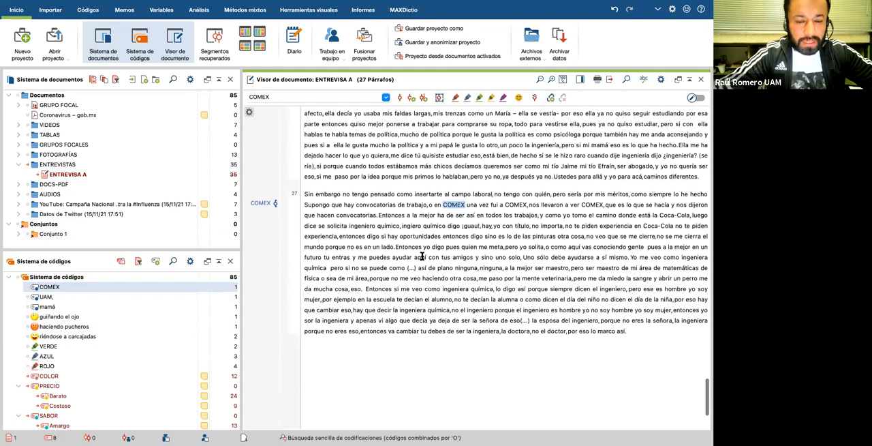
pyautogui.scroll(20, 423, 255)
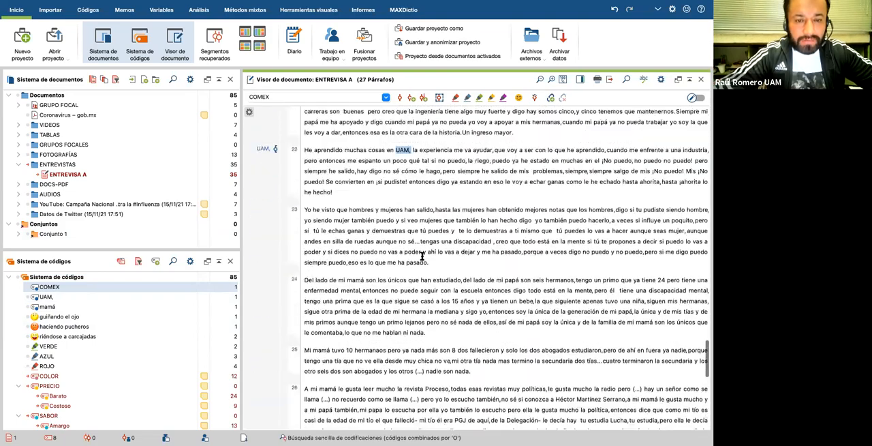
pyautogui.scroll(20, 422, 255)
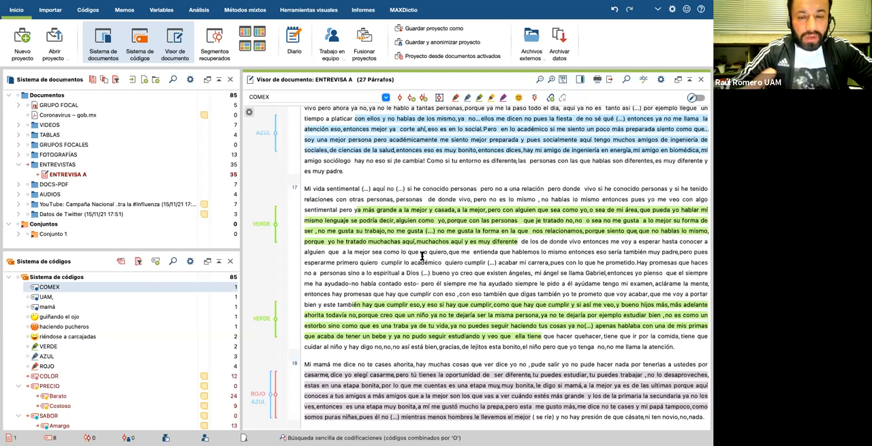
pyautogui.scroll(-3, 232, 314)
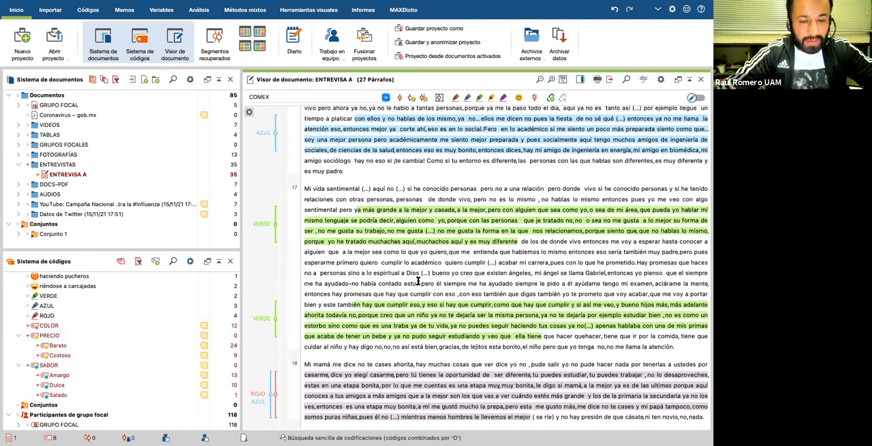
pyautogui.scroll(-3, 411, 276)
pyautogui.scroll(-2, 351, 261)
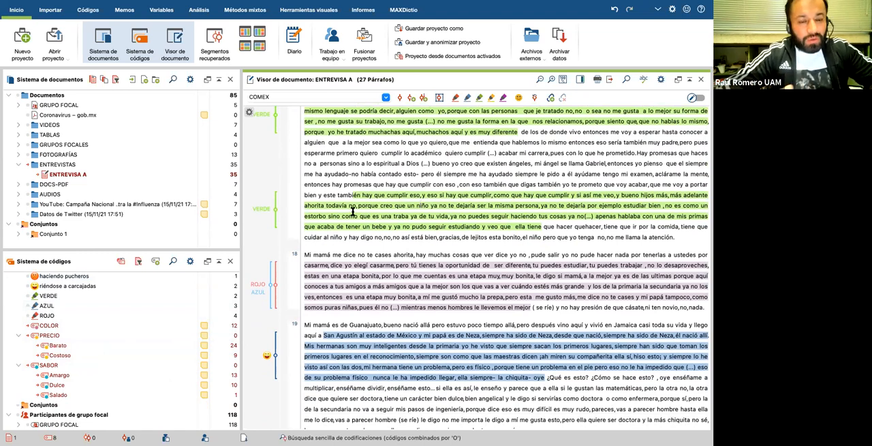
pyautogui.scroll(-1, 308, 179)
pyautogui.scroll(-8, 308, 179)
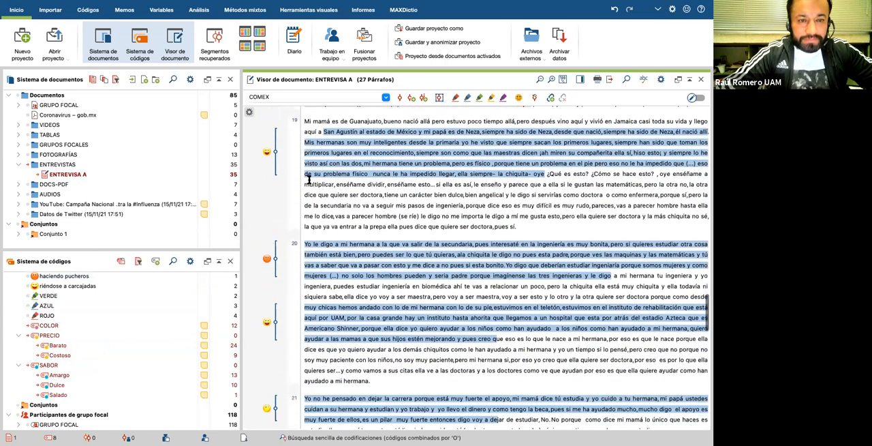
pyautogui.scroll(-3, 343, 223)
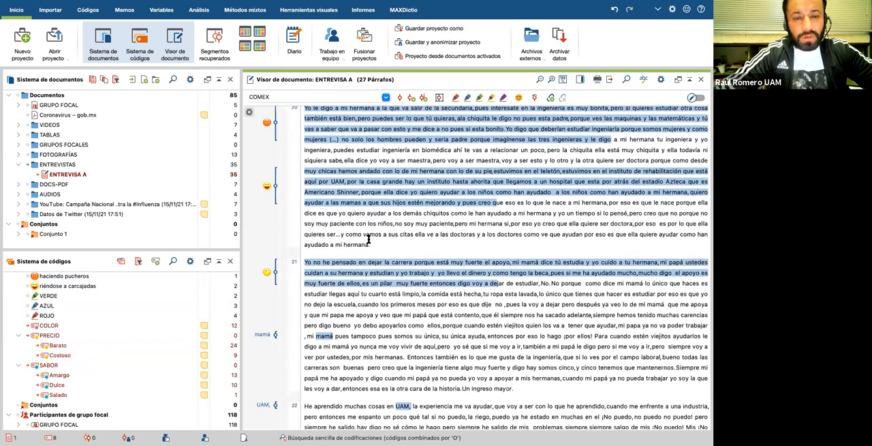
pyautogui.scroll(1, 368, 238)
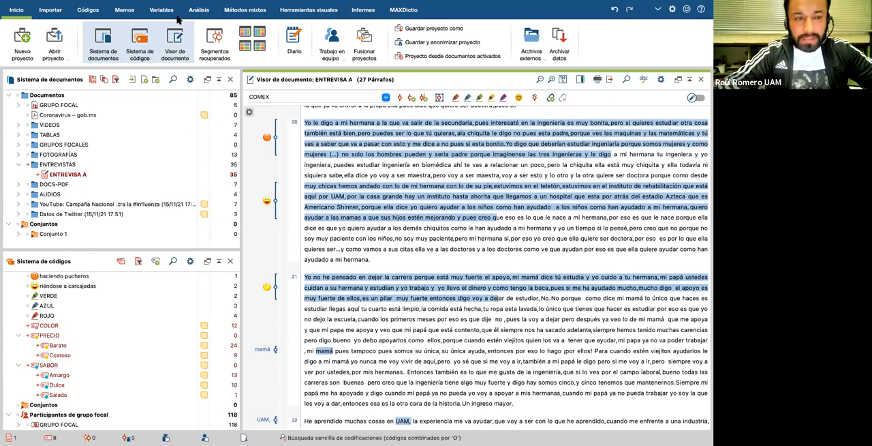
# Step: Run a text search for "mujer" in the activated documents
pyautogui.click(197, 11)
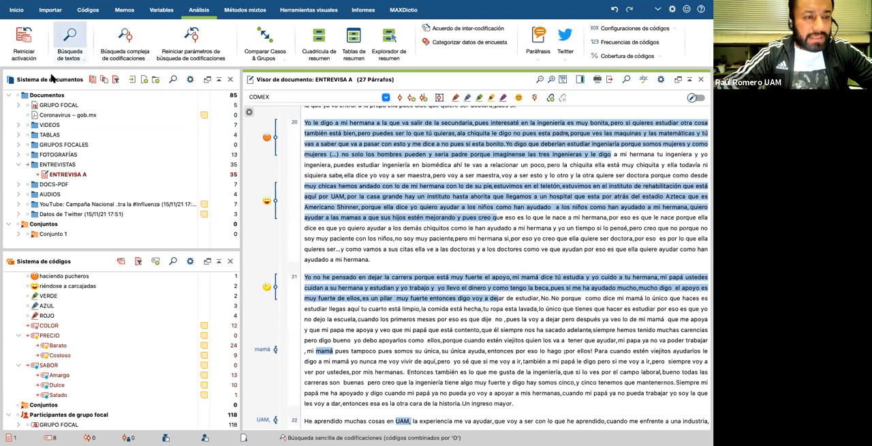
pyautogui.click(82, 58)
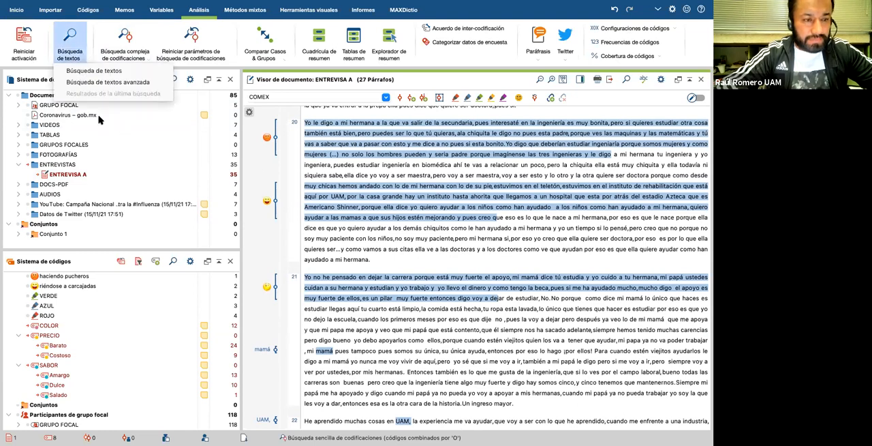
pyautogui.click(94, 70)
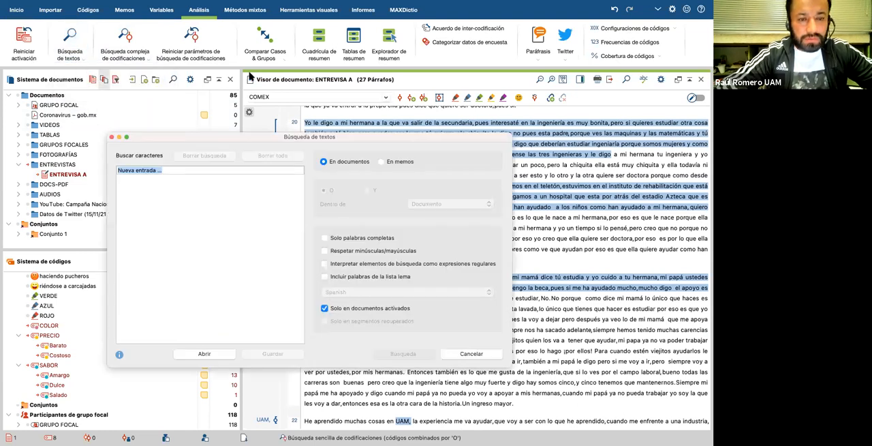
pyautogui.click(169, 170)
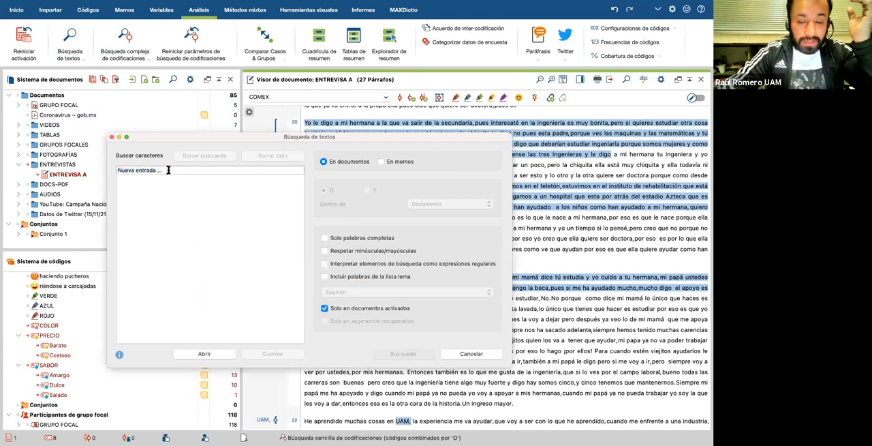
pyautogui.press('BackSpace')
pyautogui.press('BackSpace')
pyautogui.press('BackSpace')
pyautogui.press('BackSpace')
pyautogui.press('BackSpace')
pyautogui.press('BackSpace')
pyautogui.press('BackSpace')
pyautogui.press('BackSpace')
pyautogui.press('BackSpace')
pyautogui.press('BackSpace')
pyautogui.press('BackSpace')
pyautogui.press('BackSpace')
pyautogui.press('BackSpace')
pyautogui.press('BackSpace')
pyautogui.press('BackSpace')
pyautogui.press('BackSpace')
pyautogui.press('BackSpace')
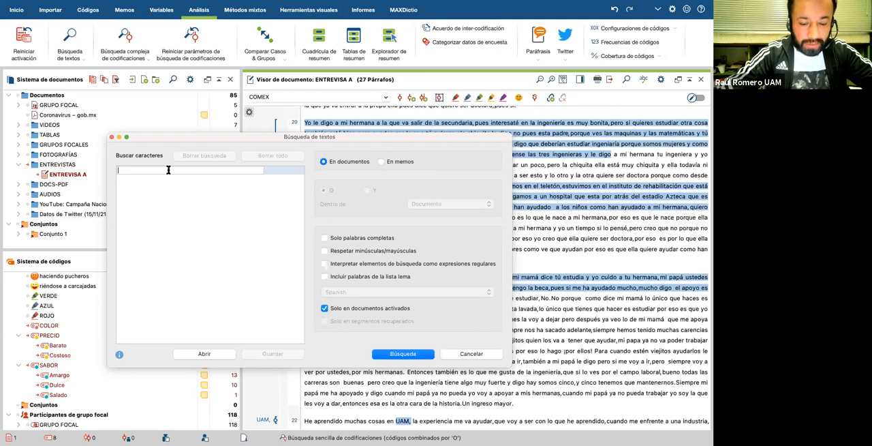
pyautogui.write('mi')
pyautogui.write('jer')
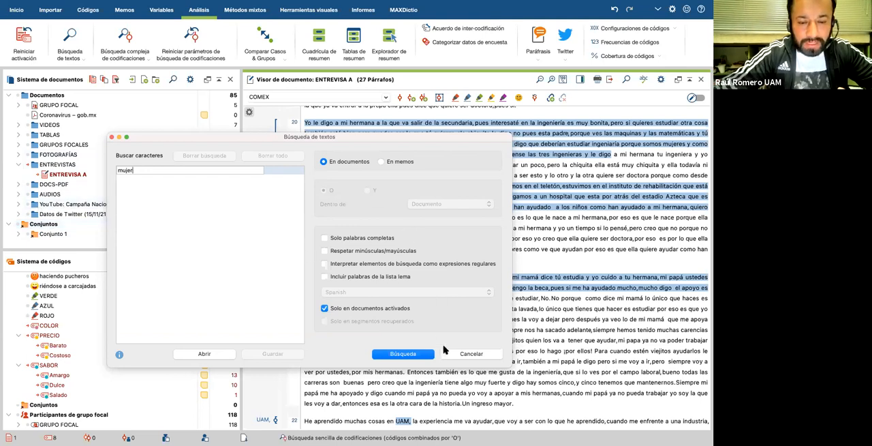
pyautogui.click(402, 354)
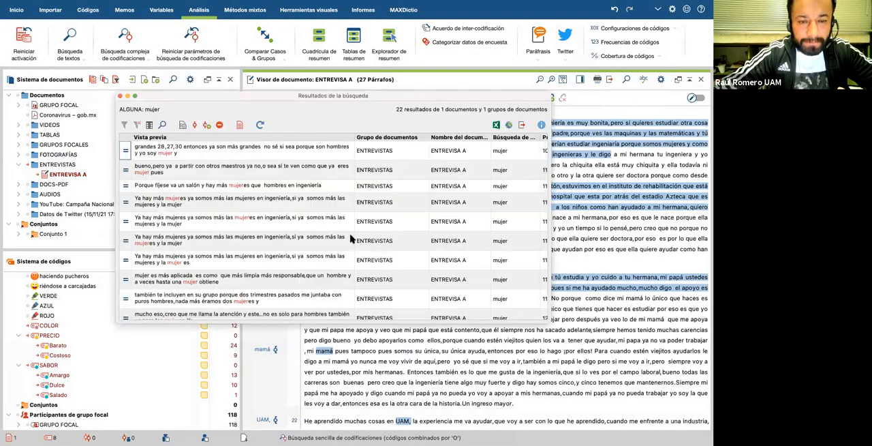
# Step: Examine the list of "mujer" search hits, including the document, search term and start and end paragraph of each
pyautogui.scroll(-5, 326, 218)
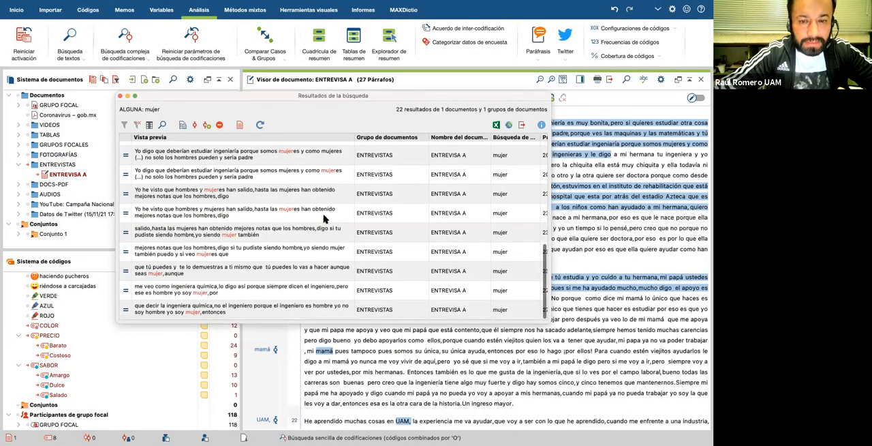
pyautogui.scroll(5, 326, 218)
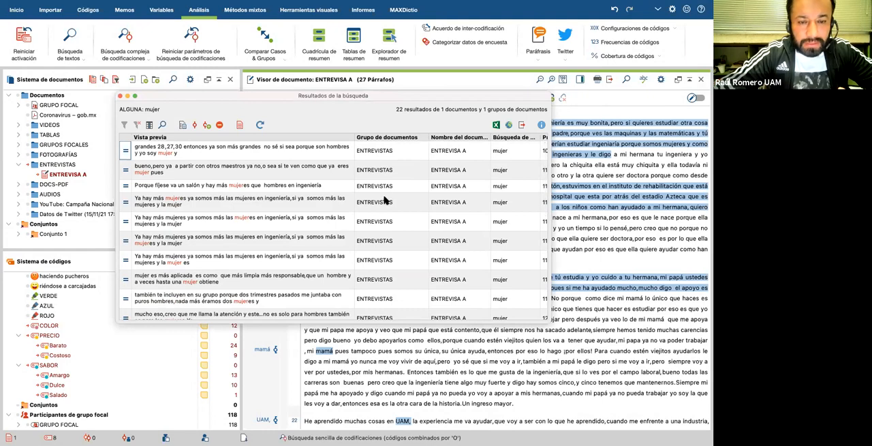
pyautogui.scroll(-5, 385, 200)
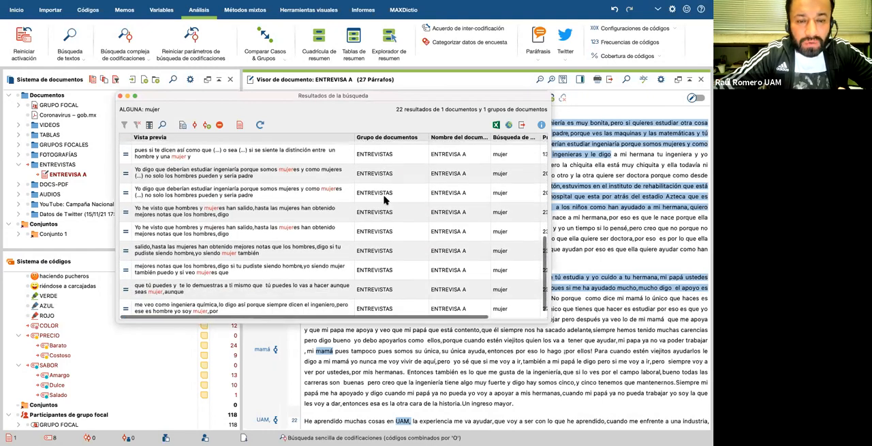
pyautogui.scroll(5, 385, 200)
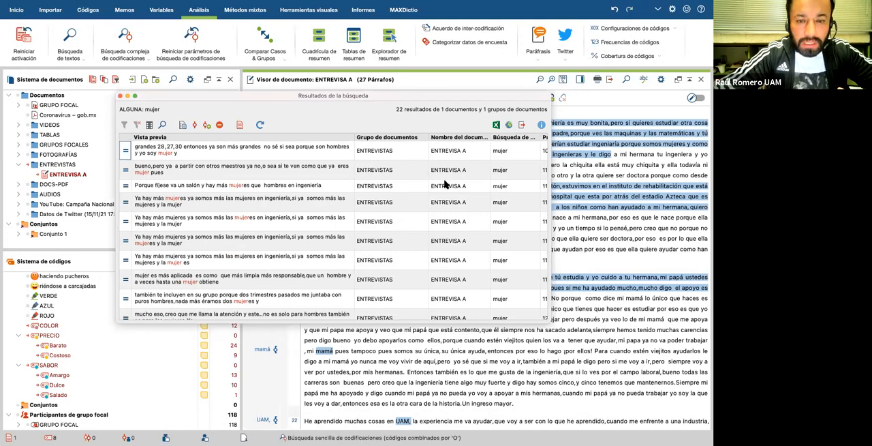
pyautogui.scroll(-10, 444, 184)
pyautogui.hscroll(3, 444, 184)
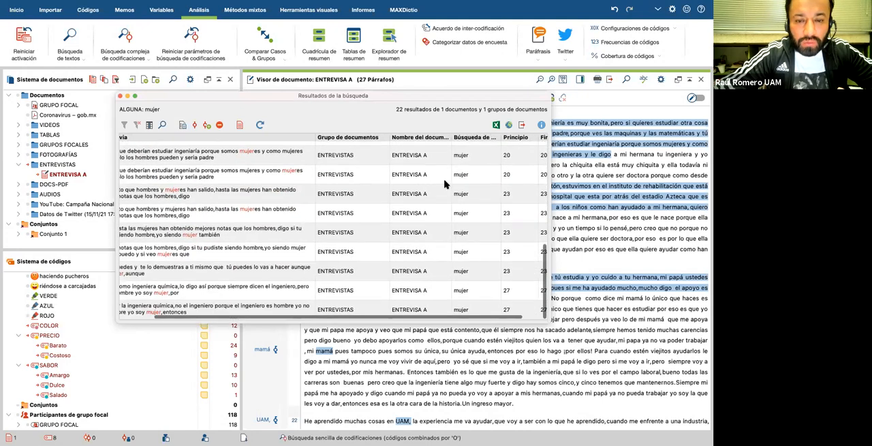
pyautogui.hscroll(-2, 444, 184)
pyautogui.scroll(10, 444, 184)
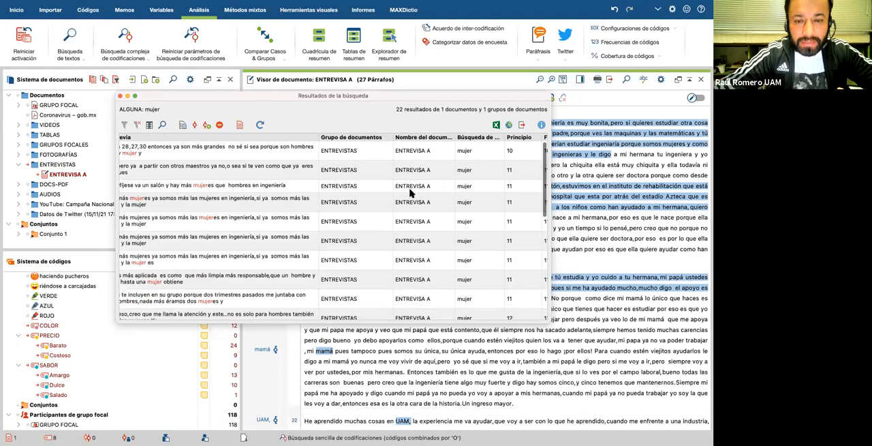
pyautogui.scroll(-3, 454, 203)
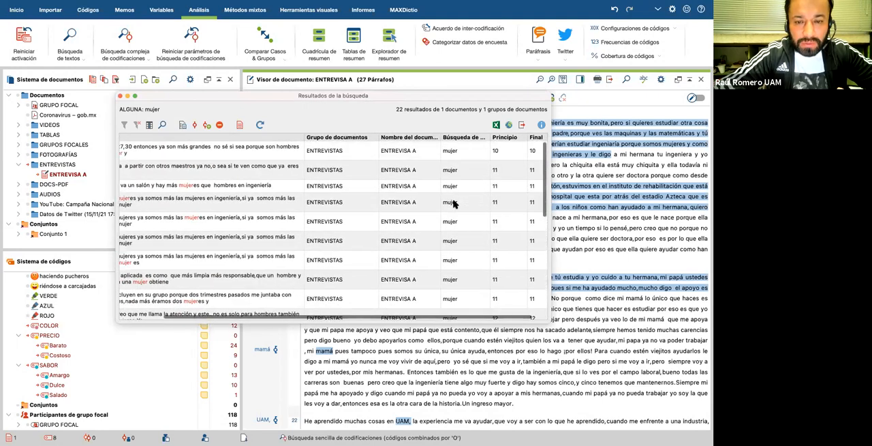
pyautogui.hscroll(1, 483, 193)
pyautogui.scroll(3, 483, 194)
pyautogui.hscroll(-2, 422, 184)
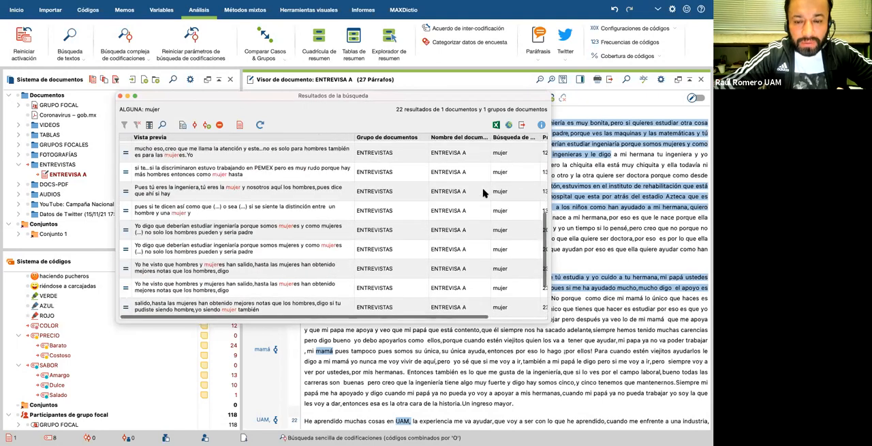
pyautogui.scroll(3, 368, 170)
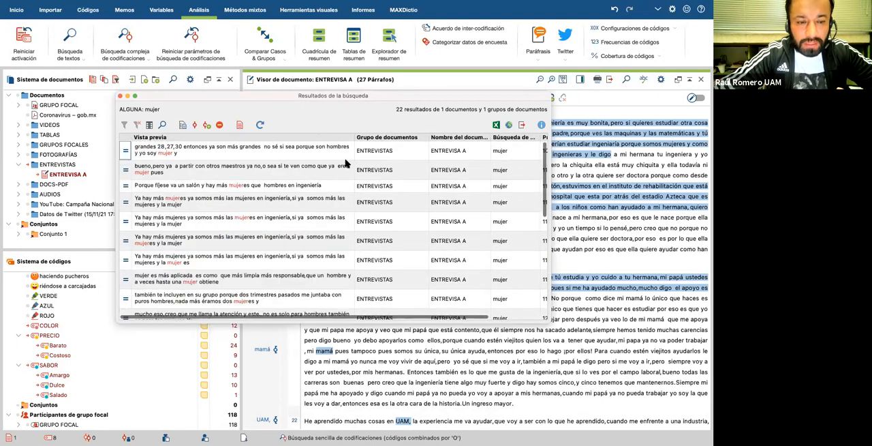
# Step: Examine the first "mujer" hits, from paragraphs 10 and 11, in their context in the ENTREVISA A interview
pyautogui.click(235, 149)
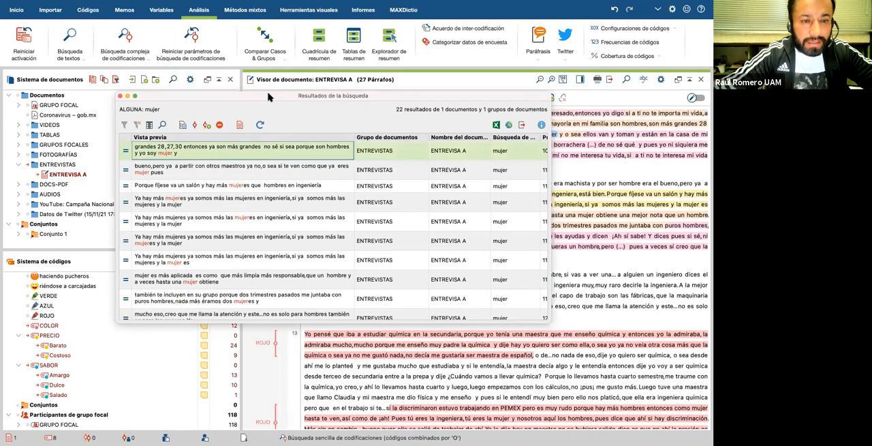
pyautogui.click(225, 170)
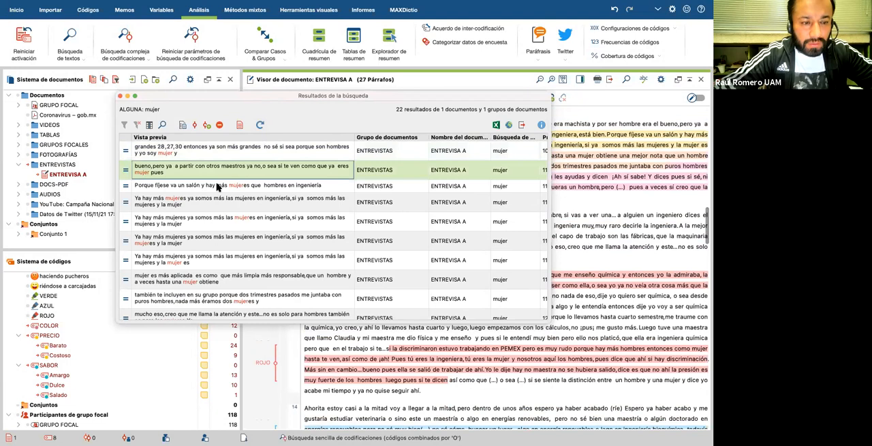
pyautogui.click(216, 186)
pyautogui.click(222, 200)
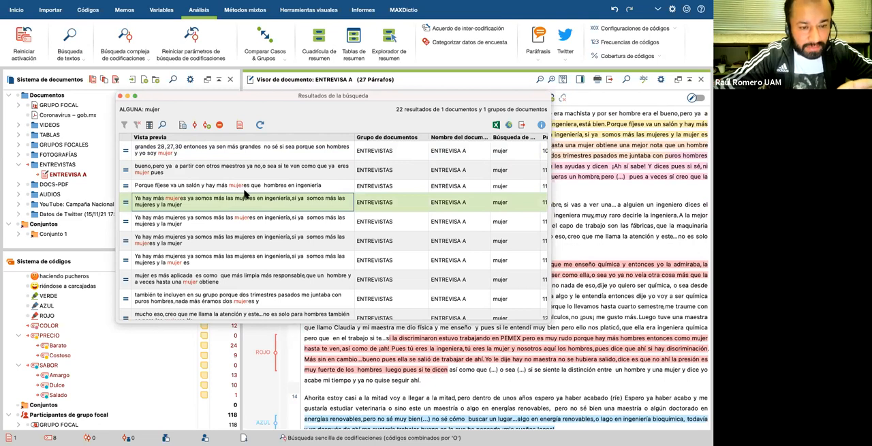
pyautogui.click(214, 222)
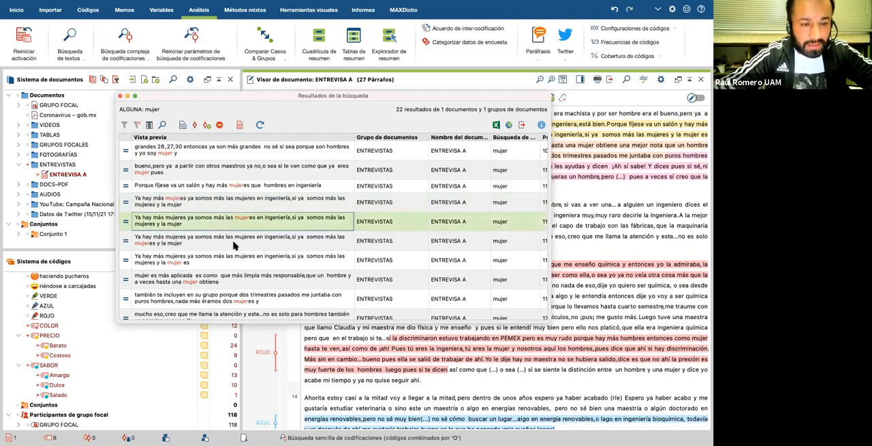
pyautogui.click(234, 242)
pyautogui.click(223, 259)
# Step: Examine "mujer" hits from paragraphs 13, 20, 23 and 27 in the interview text, then return to the results list
pyautogui.scroll(-3, 224, 259)
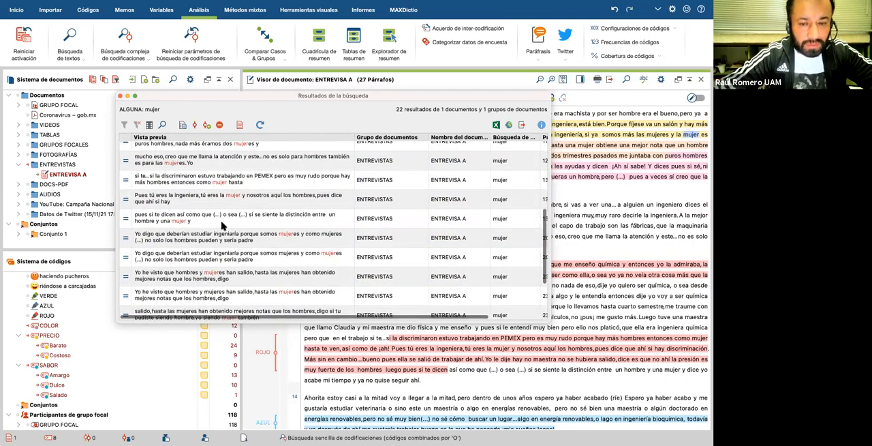
pyautogui.click(222, 220)
pyautogui.click(218, 238)
pyautogui.click(227, 255)
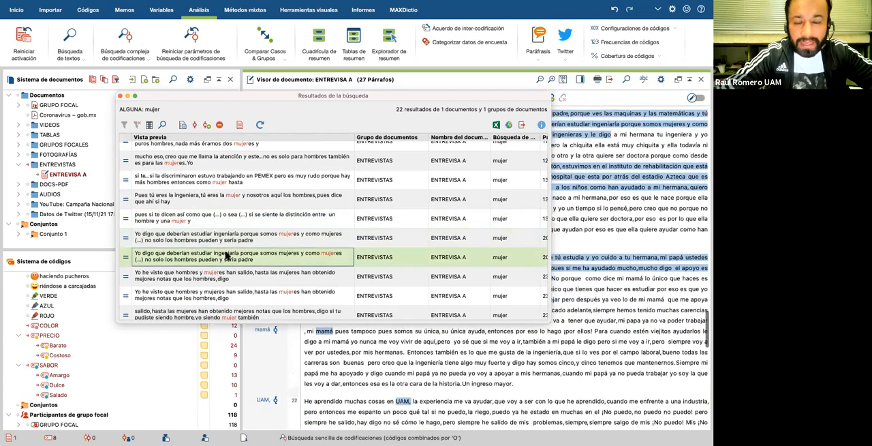
pyautogui.click(211, 278)
pyautogui.scroll(-2, 212, 278)
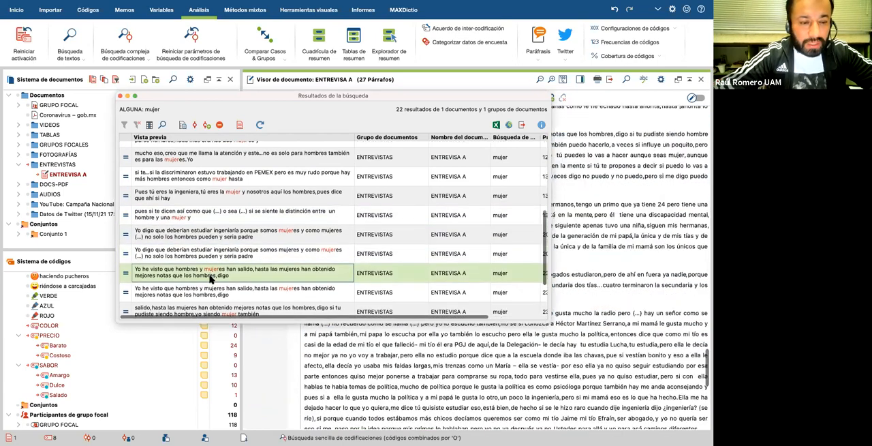
pyautogui.click(219, 252)
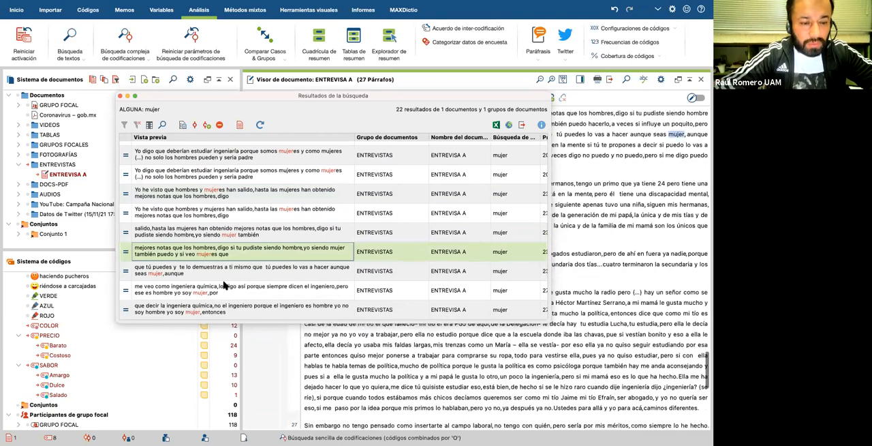
pyautogui.click(225, 273)
pyautogui.click(226, 287)
pyautogui.click(234, 308)
pyautogui.scroll(5, 250, 172)
pyautogui.scroll(-5, 250, 172)
pyautogui.scroll(5, 250, 172)
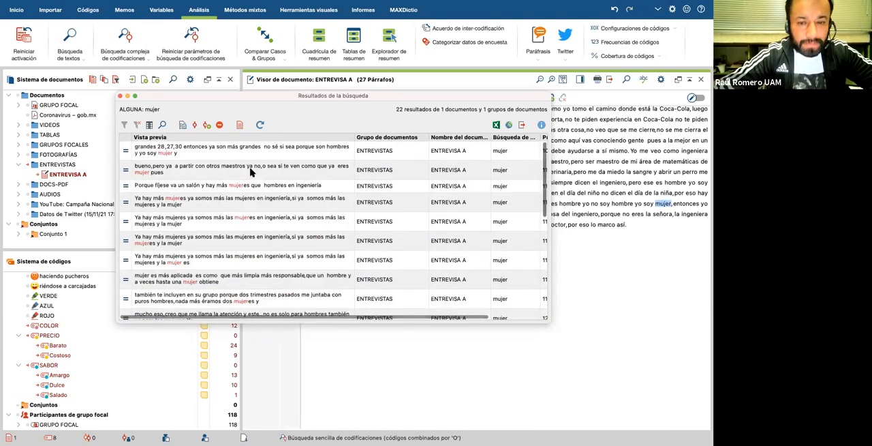
pyautogui.moveTo(199, 99); pyautogui.dragTo(219, 128)
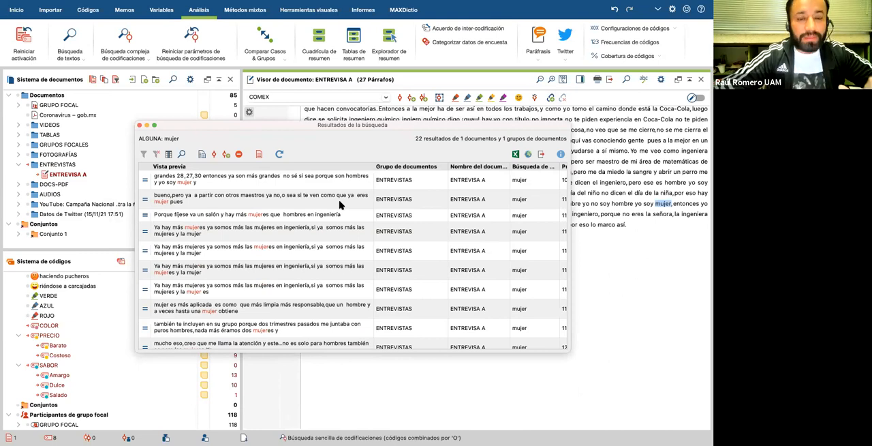
pyautogui.scroll(-5, 340, 204)
pyautogui.scroll(5, 340, 205)
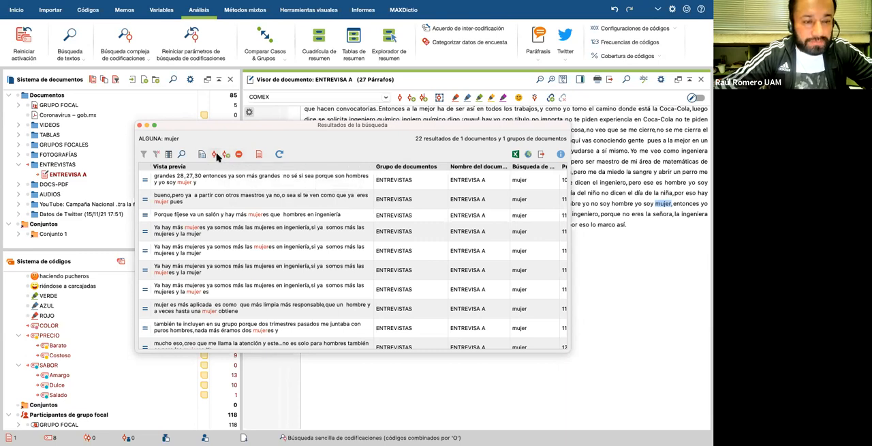
# Step: Create a new orange code named "mujer" for autocoding the search results
pyautogui.click(226, 155)
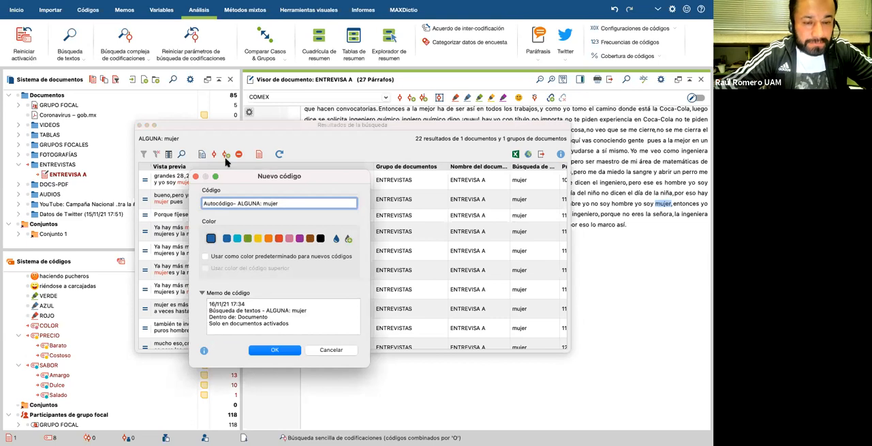
pyautogui.moveTo(308, 177); pyautogui.dragTo(388, 146)
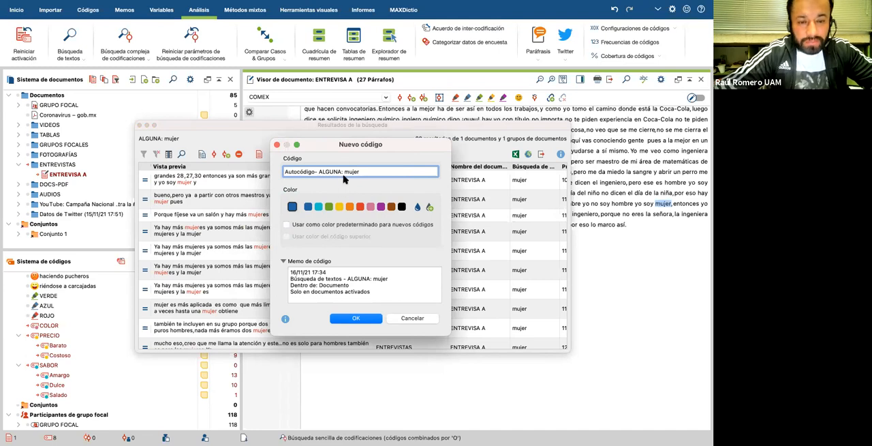
pyautogui.moveTo(344, 172); pyautogui.dragTo(275, 175)
pyautogui.press('BackSpace')
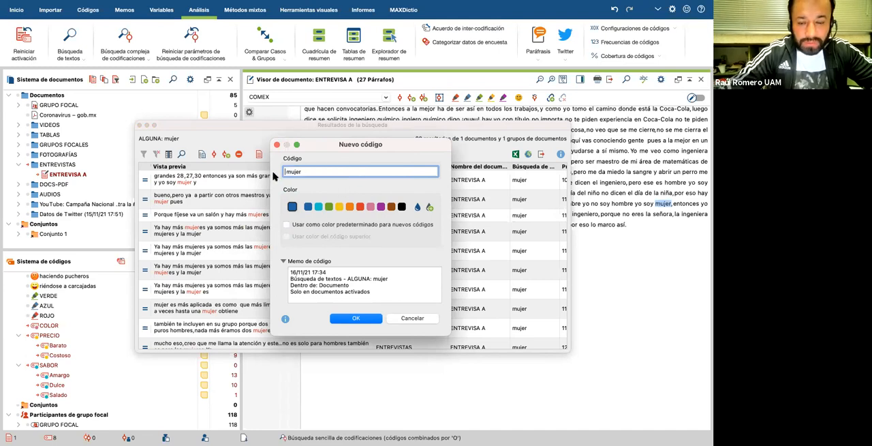
pyautogui.press('BackSpace')
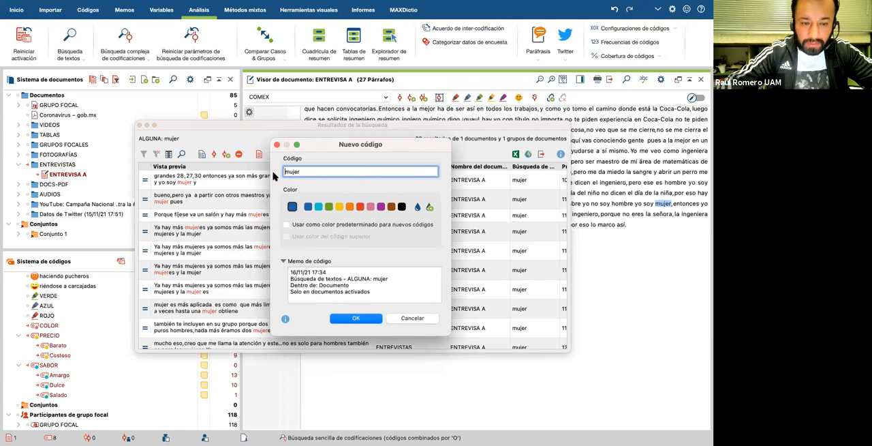
pyautogui.click(349, 207)
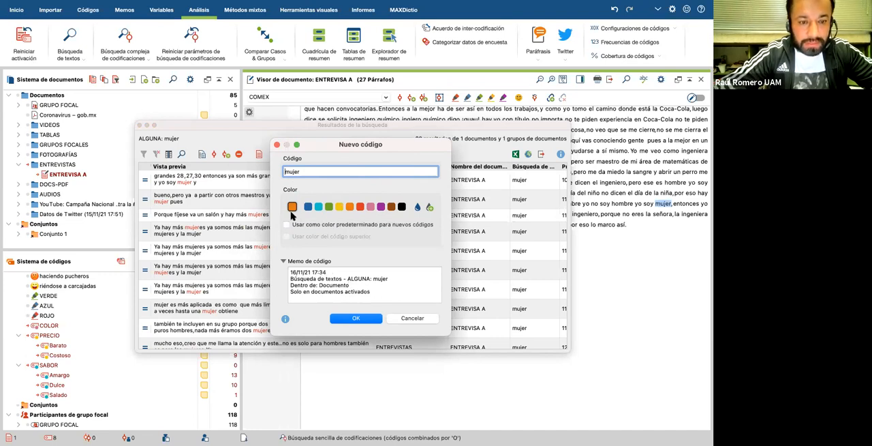
pyautogui.click(360, 319)
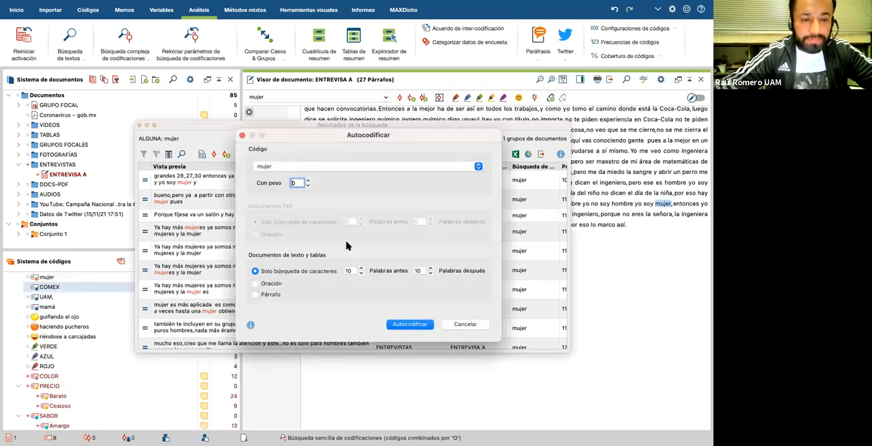
# Step: Try the Oración and Párrafo autocoding scopes for text documents, then return to Solo búsqueda de caracteres
pyautogui.click(308, 181)
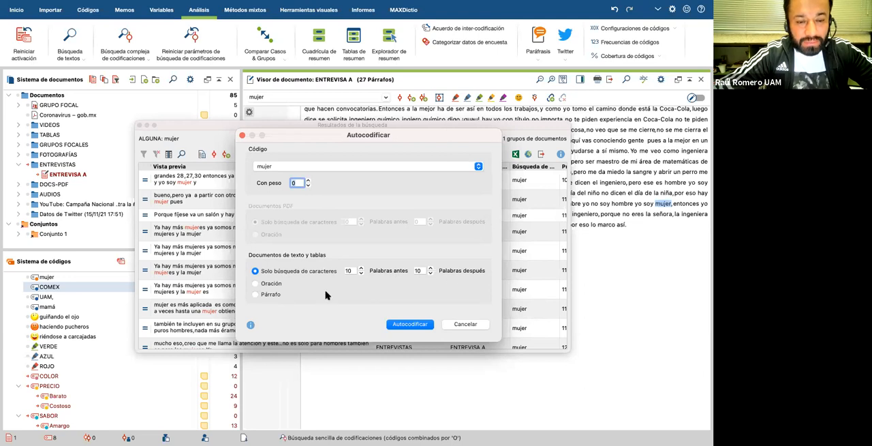
pyautogui.click(254, 282)
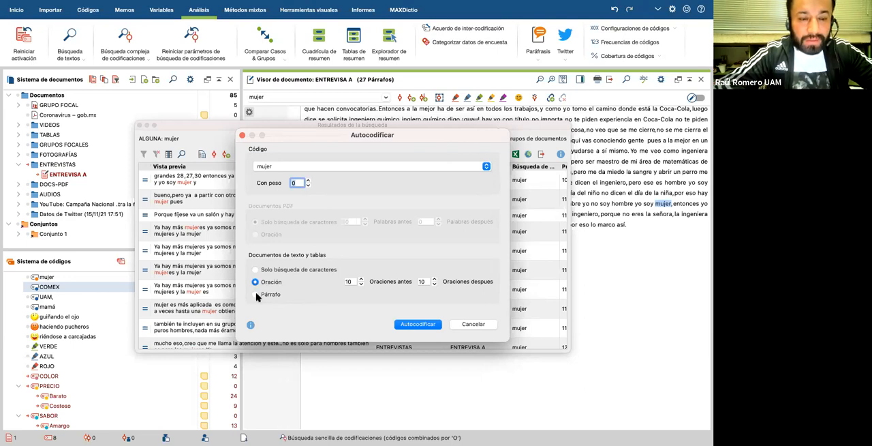
pyautogui.click(256, 293)
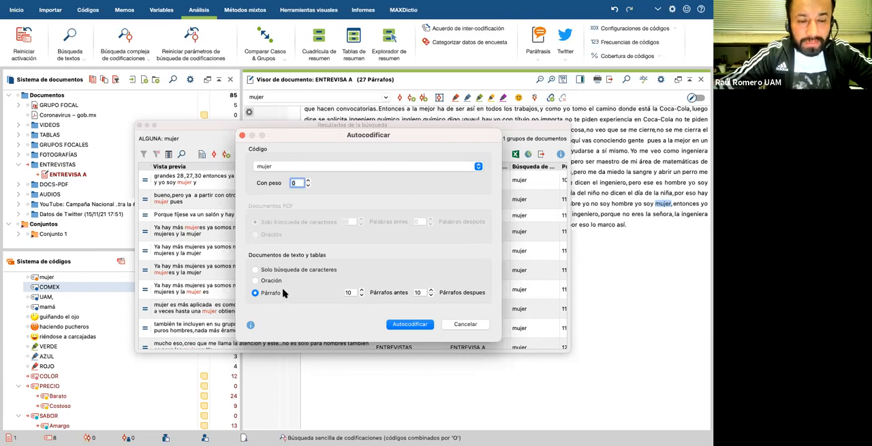
pyautogui.click(256, 281)
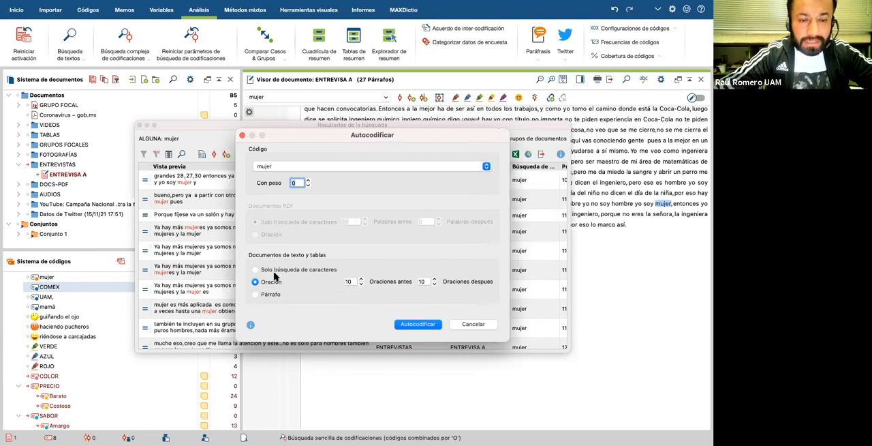
pyautogui.click(256, 271)
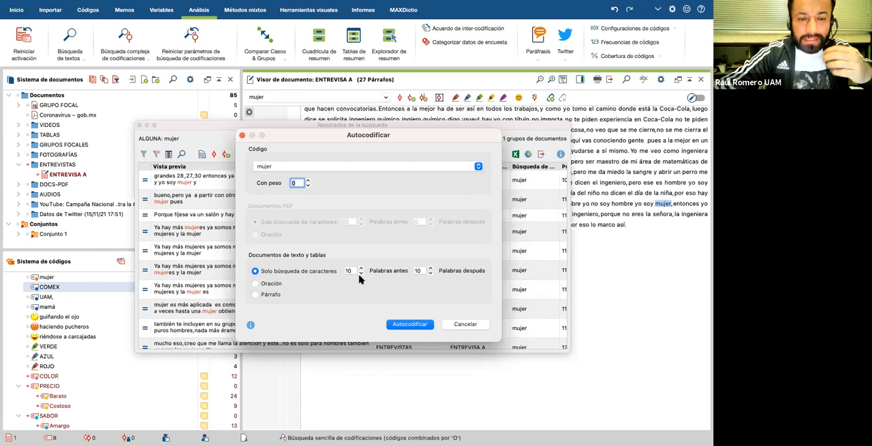
# Step: Autocode the search hits with the "mujer" code, weight 0 and 10 words before and after, and close the results
pyautogui.click(407, 324)
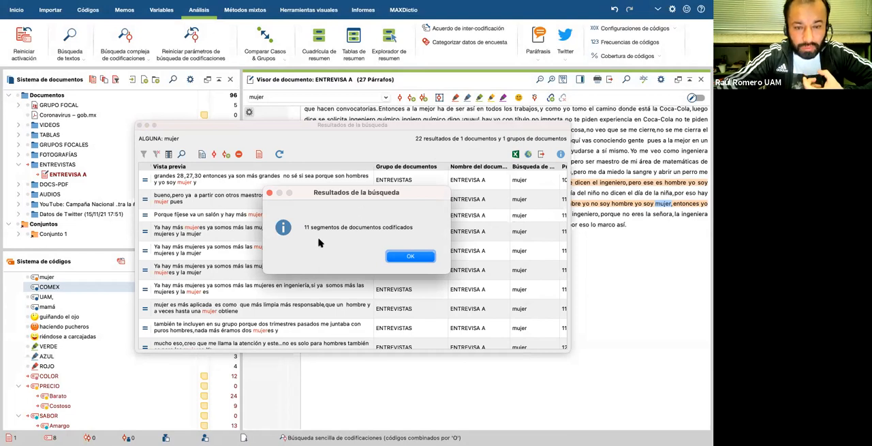
pyautogui.click(409, 257)
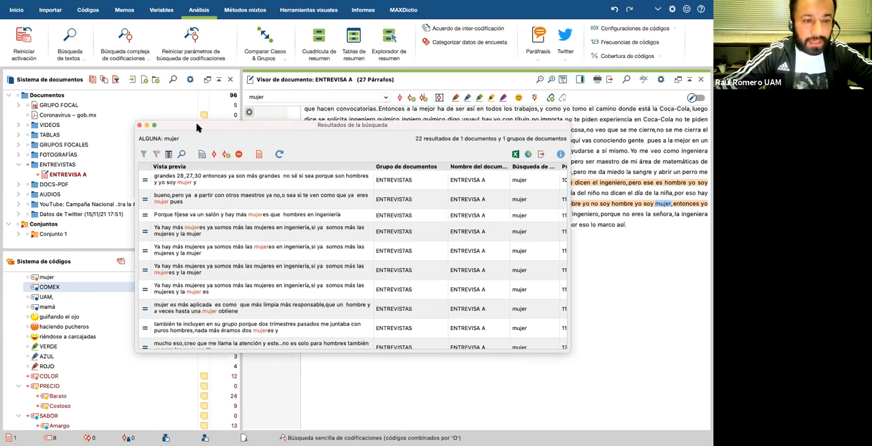
pyautogui.moveTo(228, 133); pyautogui.dragTo(286, 177)
pyautogui.moveTo(281, 256); pyautogui.dragTo(157, 119)
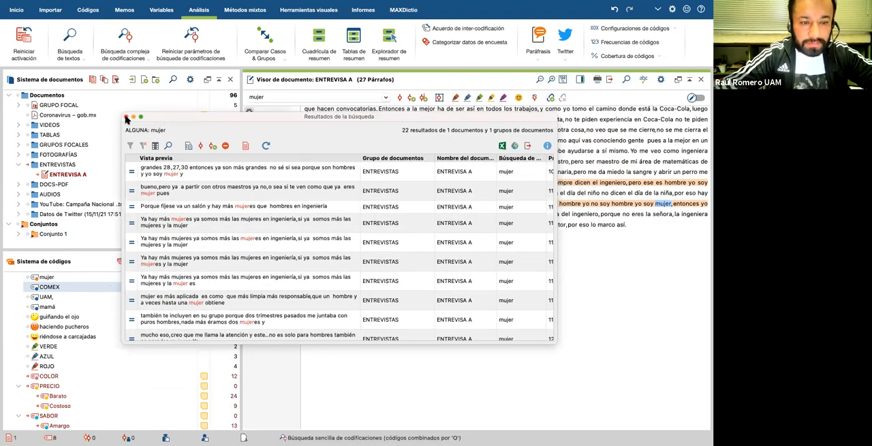
pyautogui.click(126, 118)
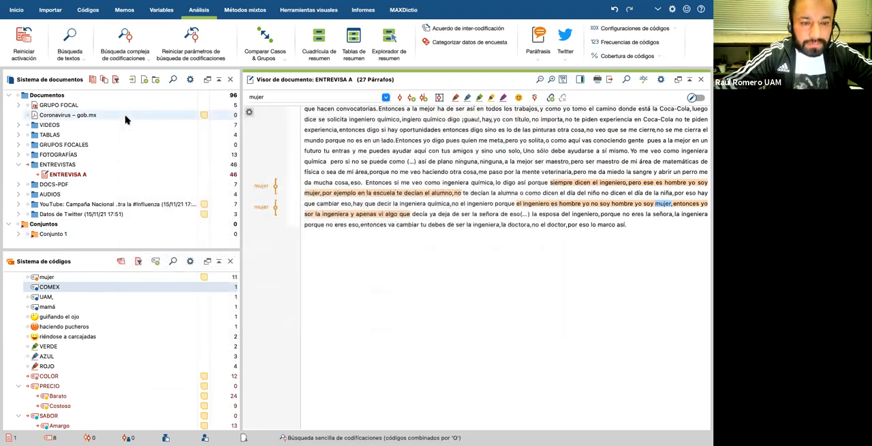
# Step: Select the "mujer" code and examine its autocoded passages in the last paragraphs of ENTREVISA A and the code list
pyautogui.click(52, 278)
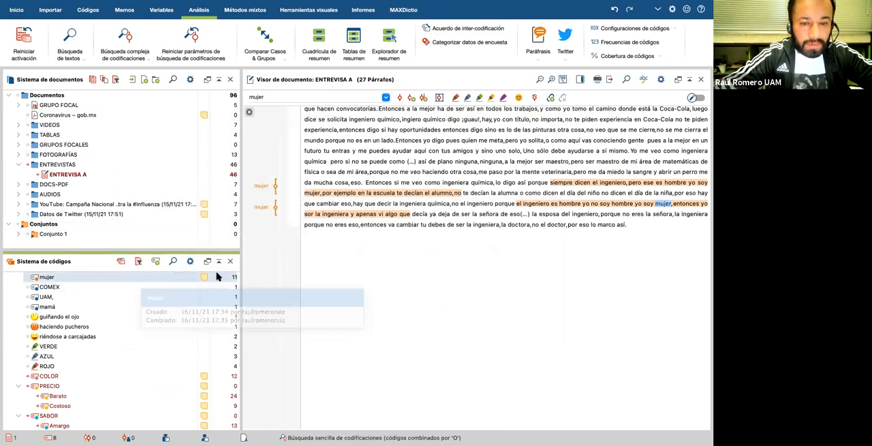
pyautogui.scroll(4, 355, 220)
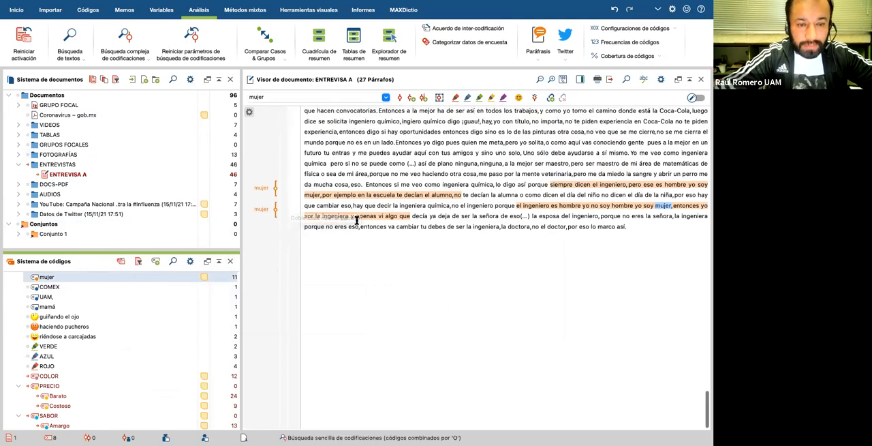
pyautogui.scroll(10, 356, 220)
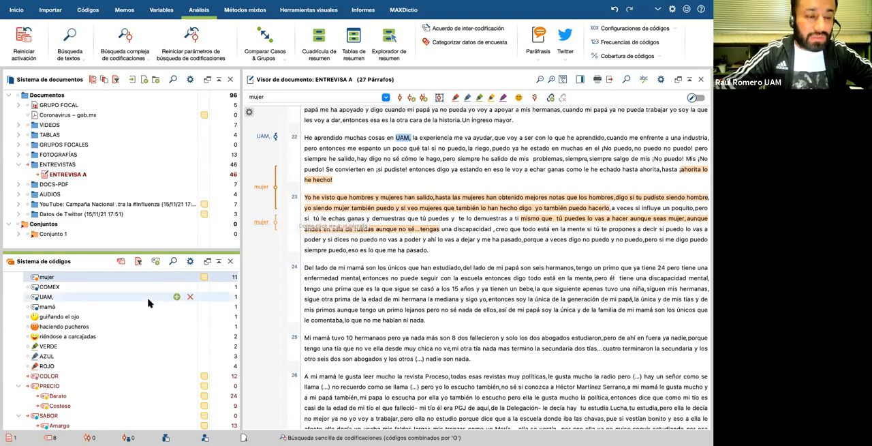
pyautogui.scroll(-3, 150, 300)
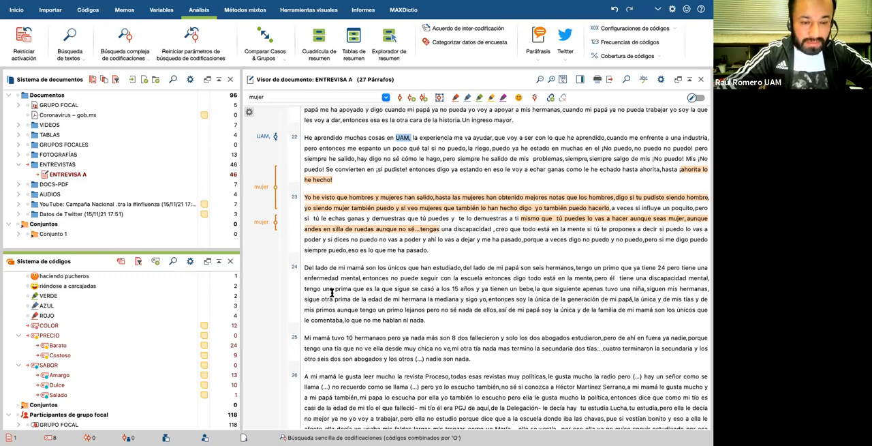
pyautogui.scroll(-3, 399, 268)
# Step: Review the coded passages and their margin codes in ENTREVISA A from paragraph 1 through about paragraph 16
pyautogui.scroll(6, 398, 267)
pyautogui.scroll(10, 398, 268)
pyautogui.scroll(12, 399, 267)
pyautogui.scroll(5, 398, 267)
pyautogui.scroll(12, 399, 267)
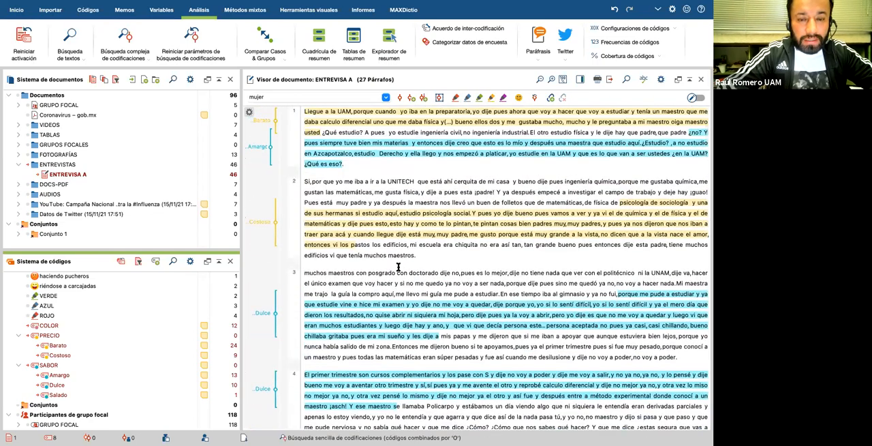
pyautogui.scroll(-3, 399, 267)
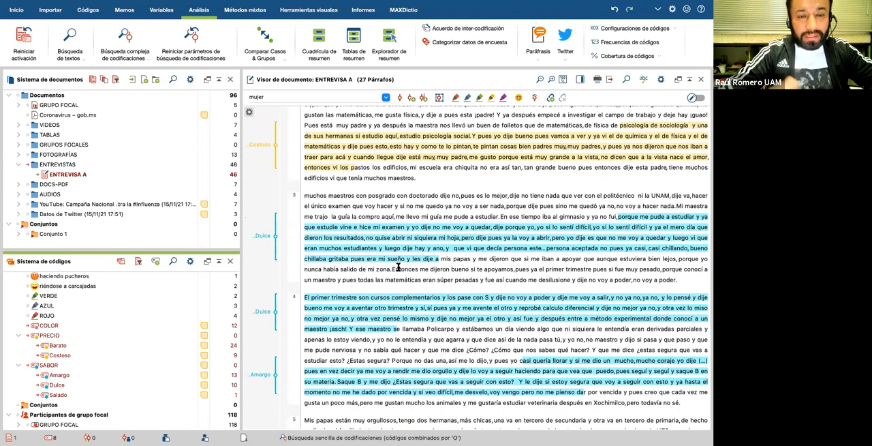
pyautogui.scroll(-5, 399, 268)
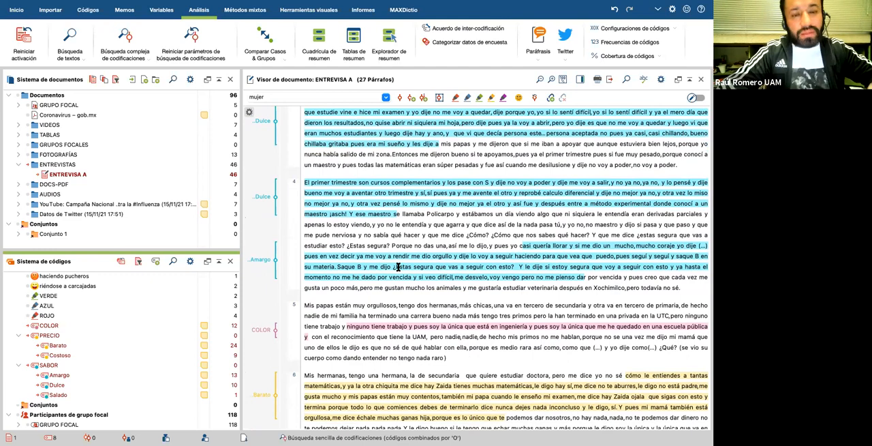
pyautogui.scroll(-3, 399, 267)
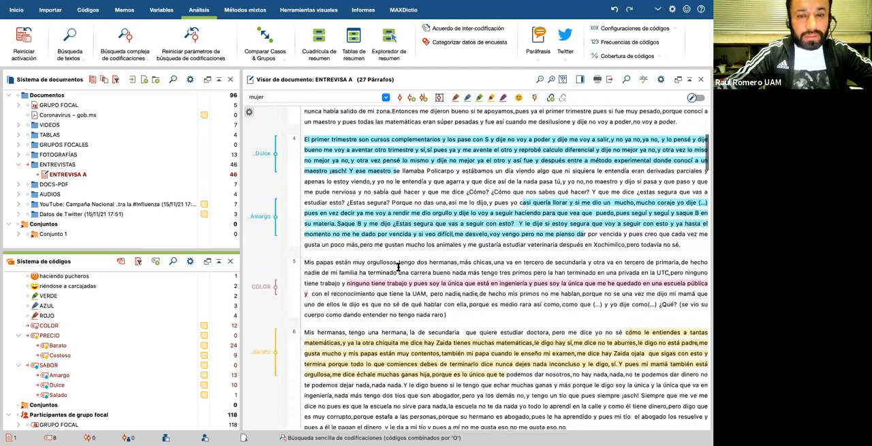
pyautogui.scroll(-9, 393, 206)
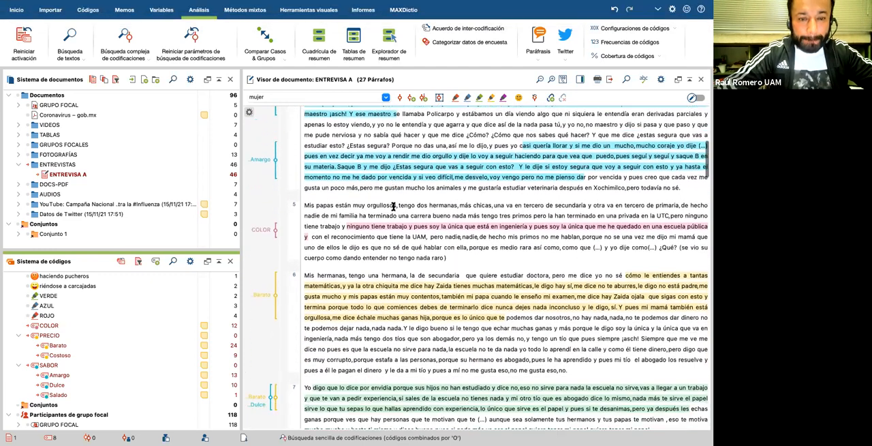
pyautogui.scroll(-7, 393, 207)
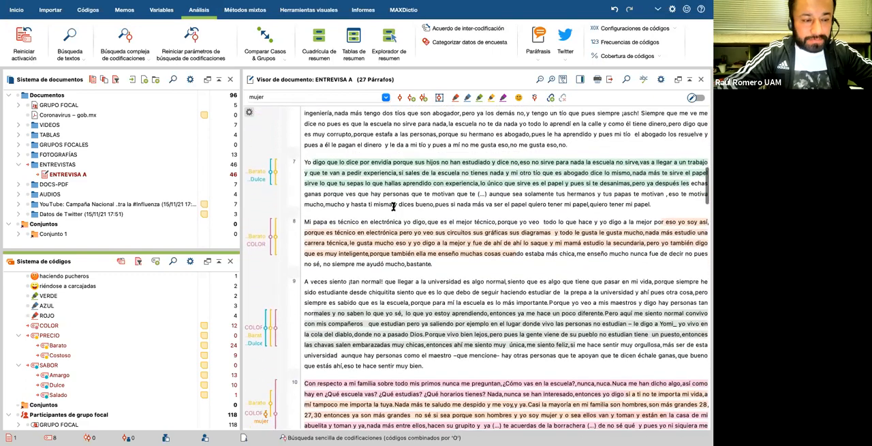
pyautogui.scroll(-8, 393, 206)
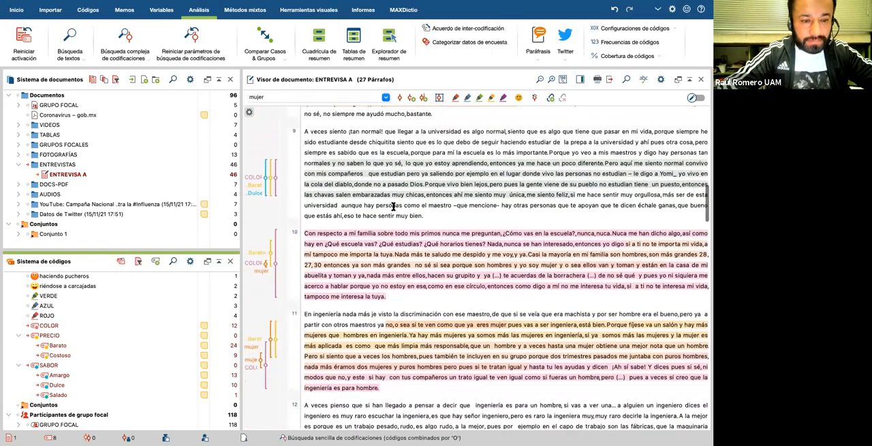
pyautogui.scroll(-5, 394, 207)
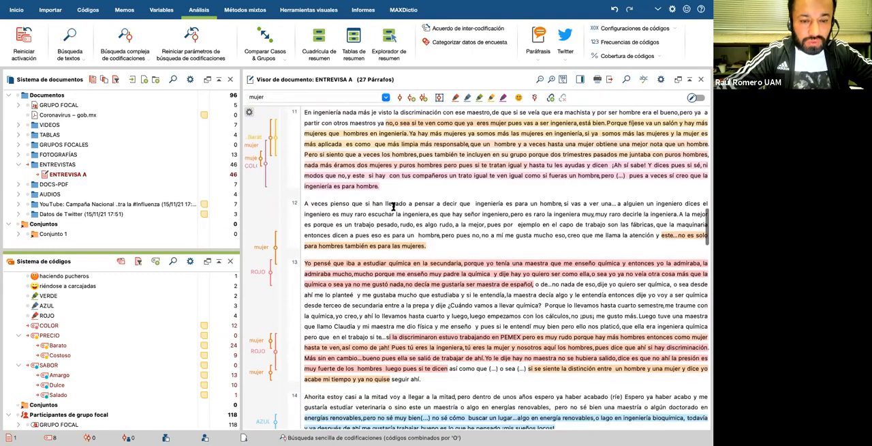
pyautogui.scroll(-2, 394, 207)
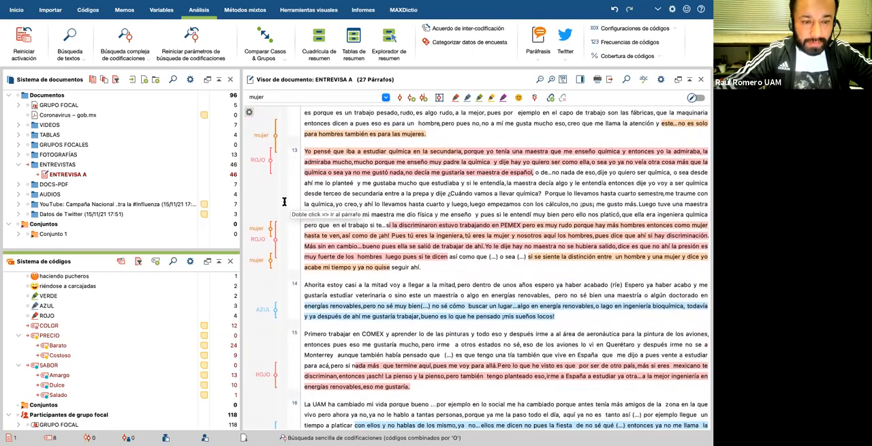
pyautogui.scroll(-3, 286, 205)
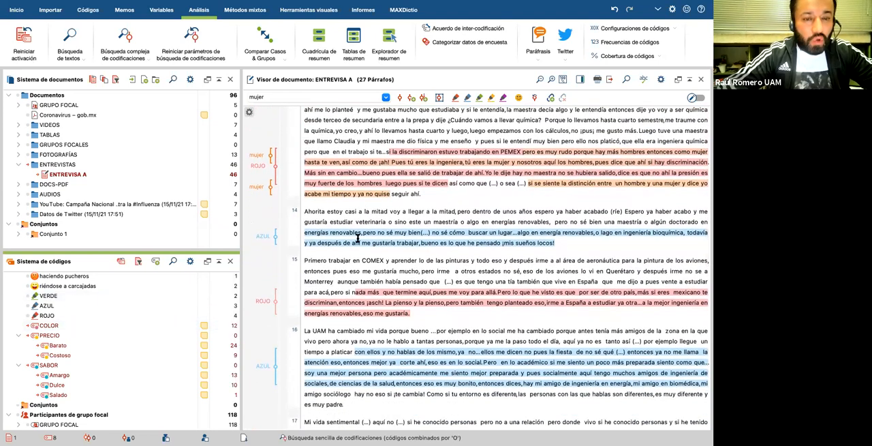
# Step: Show the Segmentos recuperados window and hide the Visor de documento so the retrieved segments fill the workspace
pyautogui.click(17, 10)
pyautogui.click(85, 11)
pyautogui.click(50, 9)
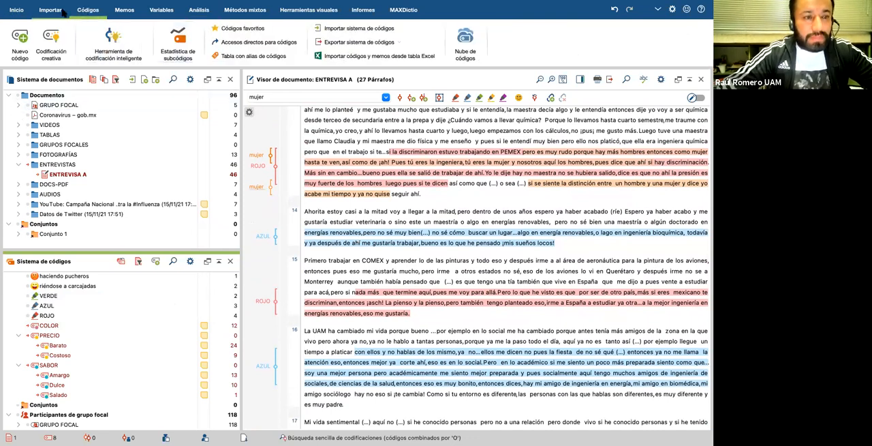
pyautogui.click(17, 11)
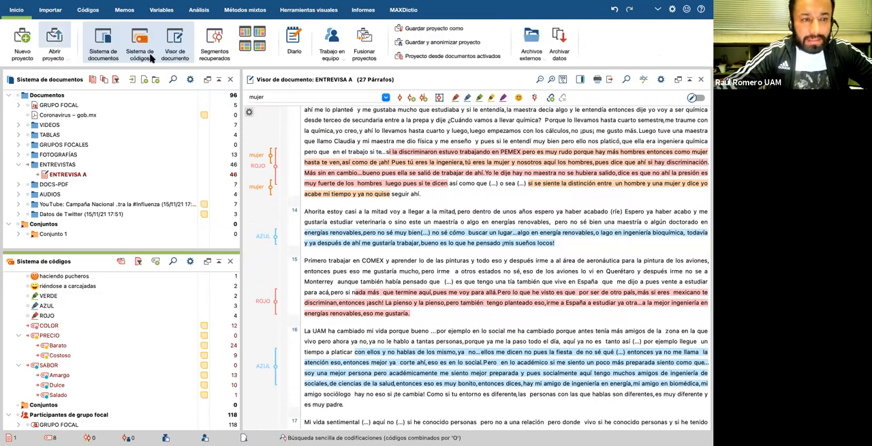
pyautogui.click(215, 60)
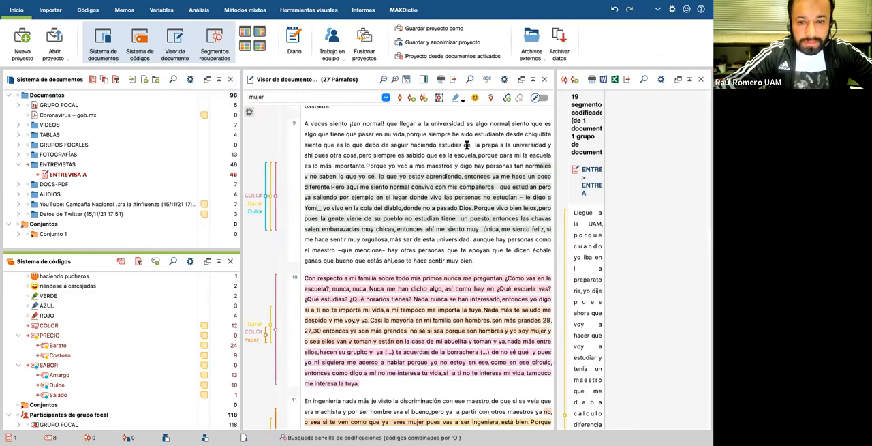
pyautogui.click(180, 52)
pyautogui.moveTo(411, 152); pyautogui.dragTo(622, 199)
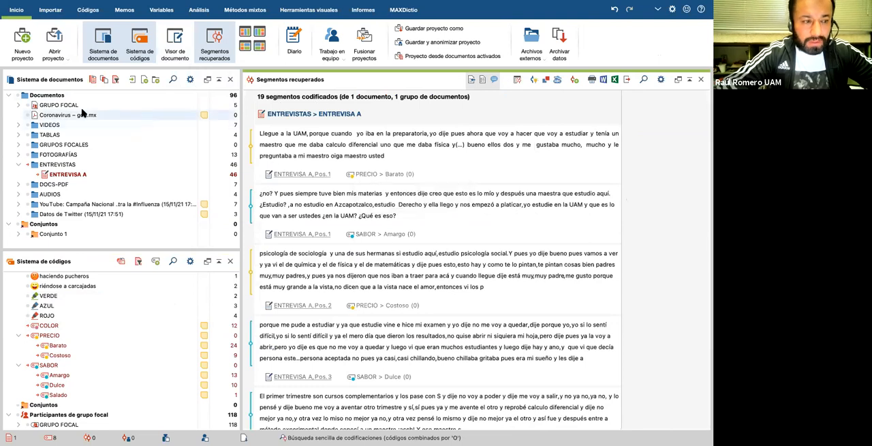
# Step: Activate all documents and all codes in the project to retrieve every coded segment
pyautogui.click(18, 96)
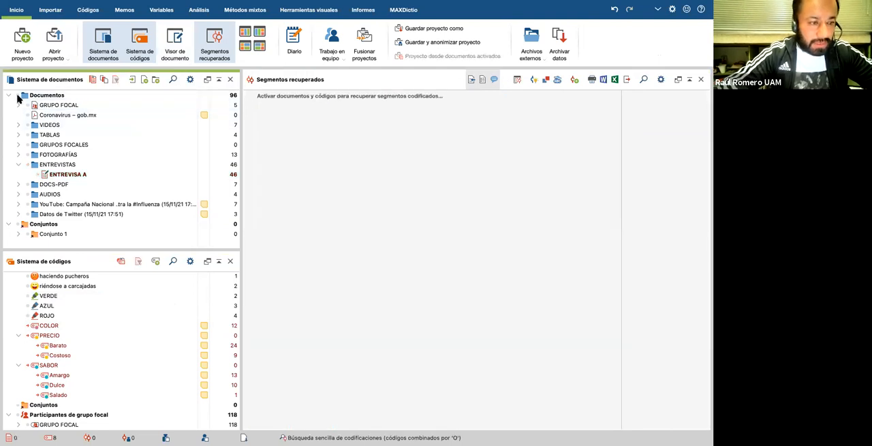
pyautogui.click(18, 95)
pyautogui.click(29, 295)
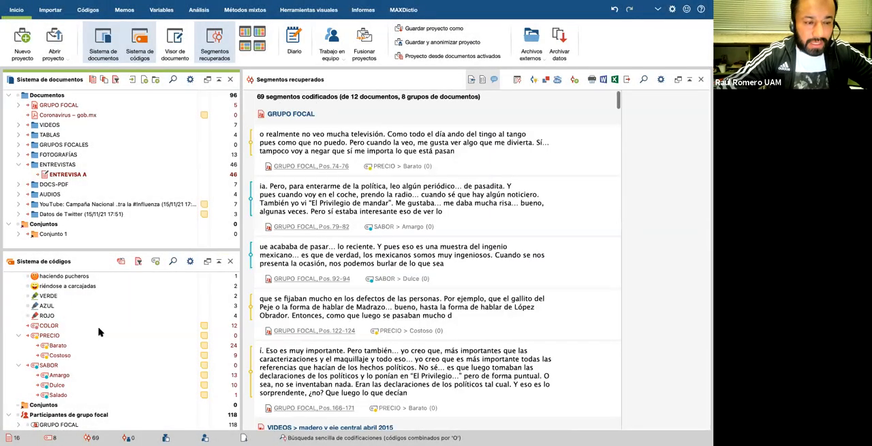
pyautogui.scroll(3, 99, 328)
pyautogui.click(18, 279)
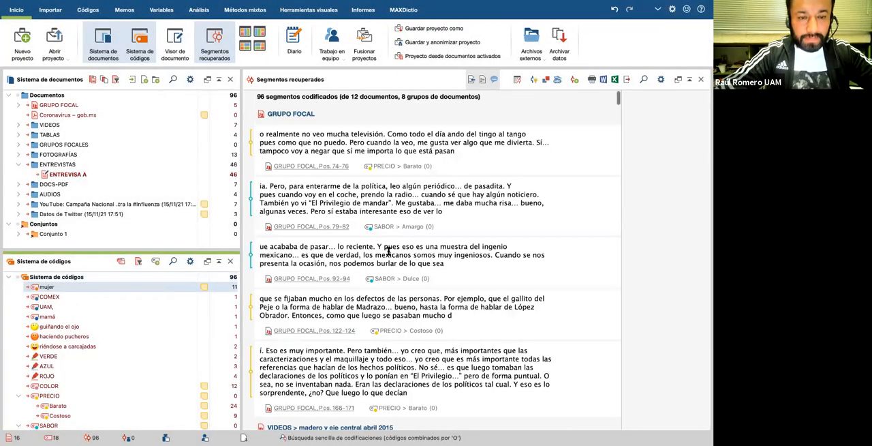
# Step: Review the retrieved segments from the focus group, video, table and photograph documents
pyautogui.scroll(-2, 389, 252)
pyautogui.scroll(2, 388, 252)
pyautogui.scroll(-2, 389, 252)
pyautogui.scroll(-6, 388, 252)
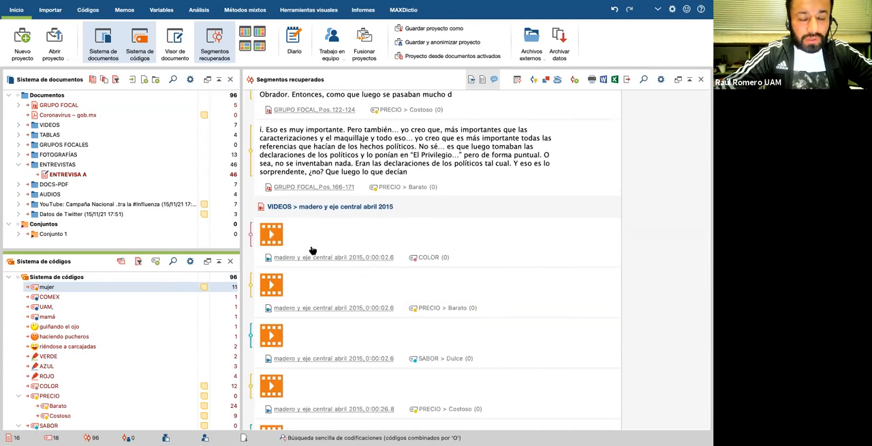
pyautogui.scroll(-1, 307, 243)
pyautogui.scroll(-9, 372, 234)
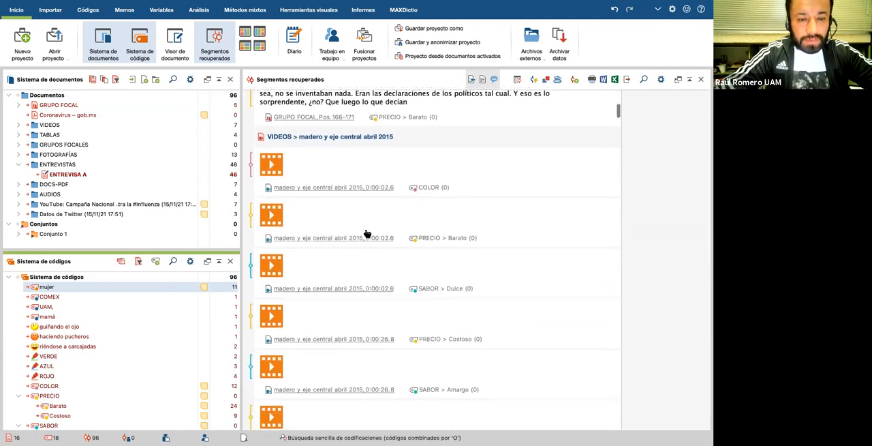
pyautogui.scroll(-8, 366, 234)
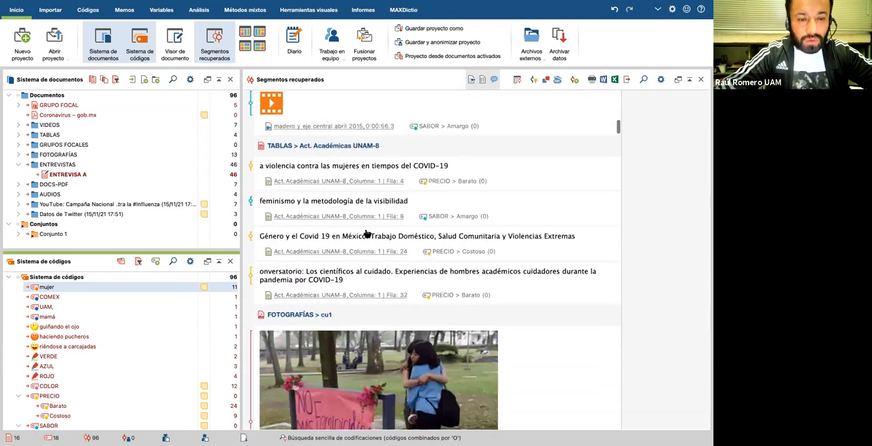
pyautogui.scroll(-8, 367, 234)
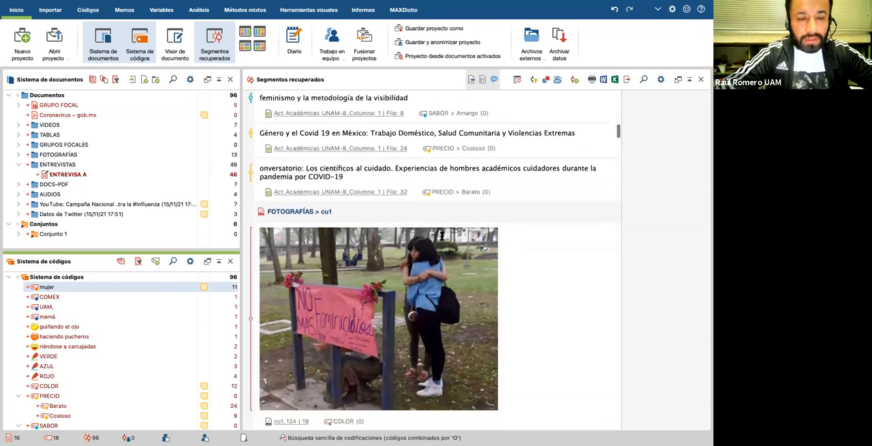
pyautogui.scroll(-15, 441, 235)
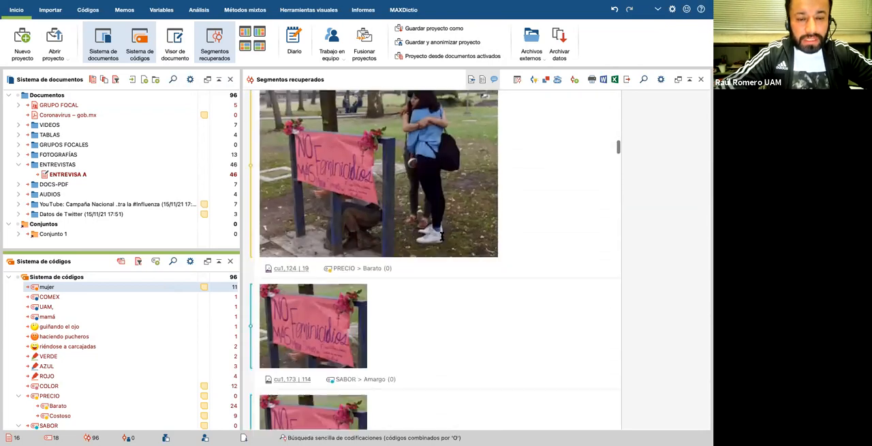
pyautogui.scroll(-15, 441, 235)
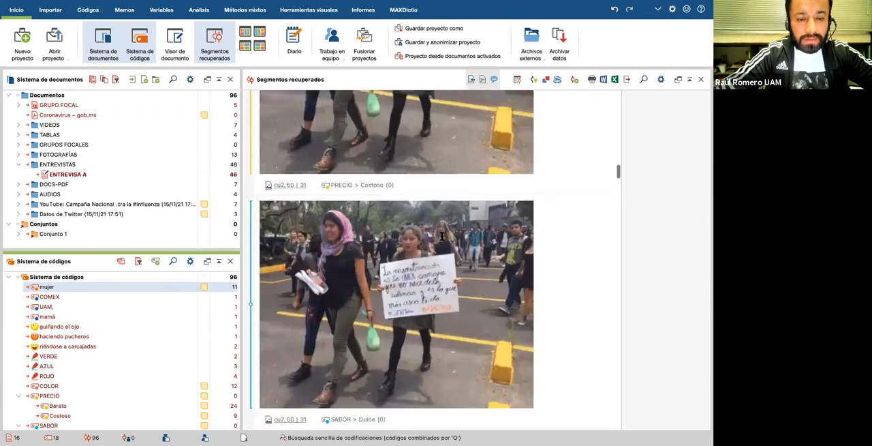
pyautogui.scroll(-8, 441, 235)
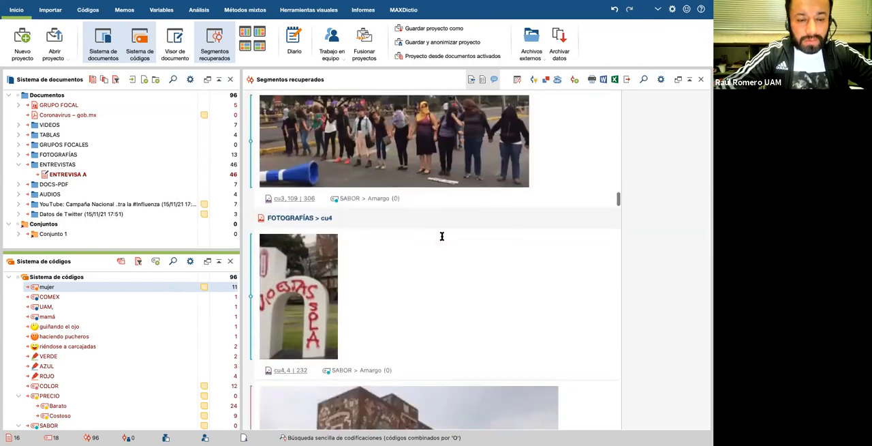
pyautogui.scroll(-15, 442, 236)
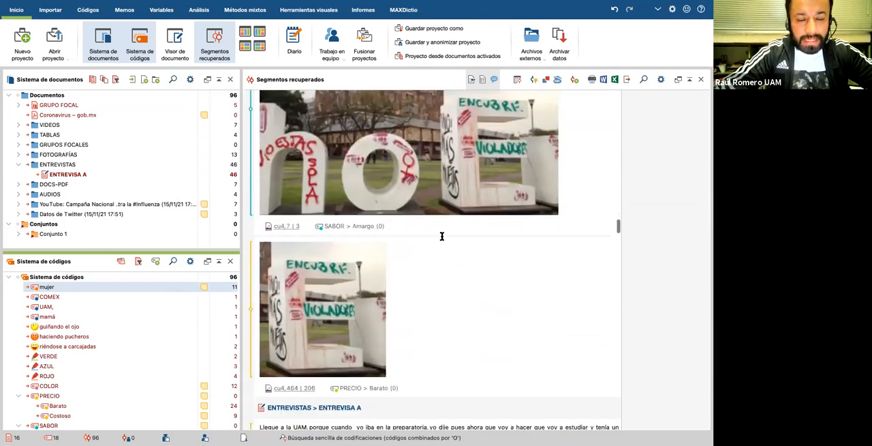
# Step: Examine the retrieved ENTREVISA A segments, including those coded "mujer", ROJO, COLOR and Barato
pyautogui.scroll(-1, 442, 236)
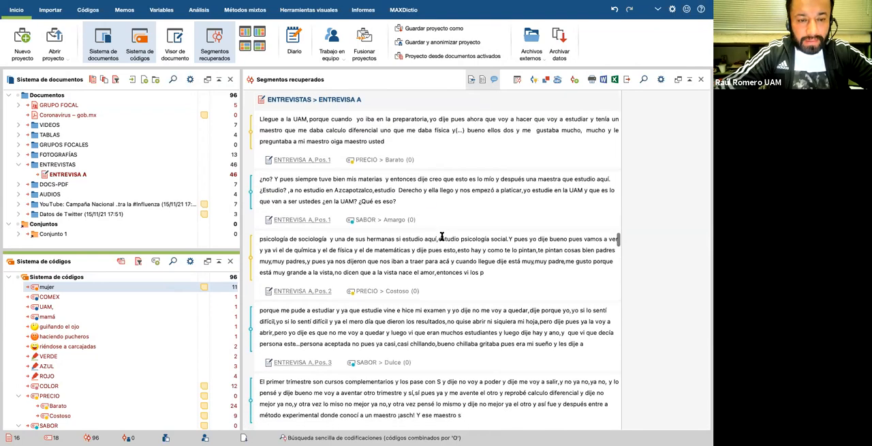
pyautogui.scroll(-10, 441, 237)
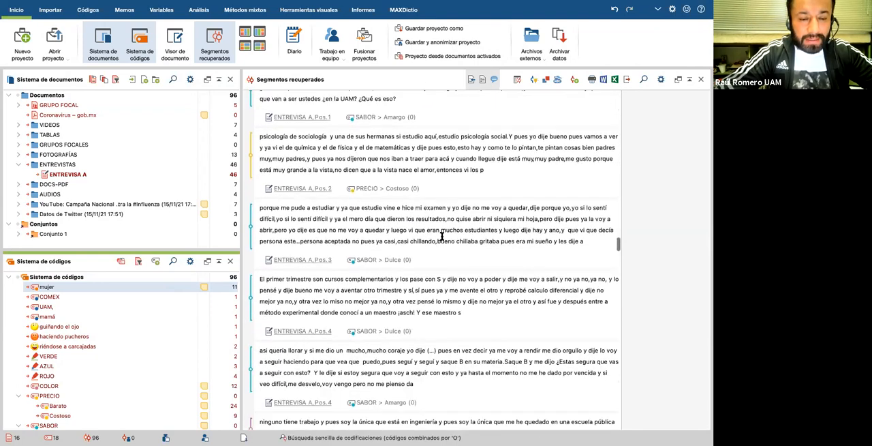
pyautogui.scroll(-20, 441, 236)
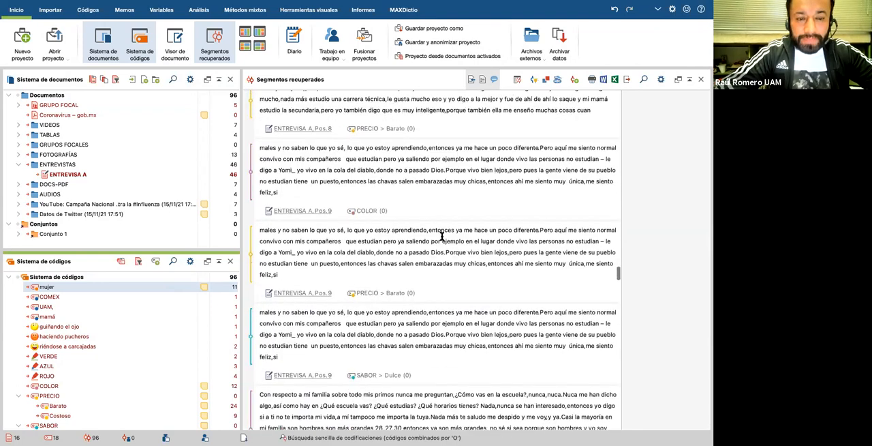
pyautogui.scroll(-13, 441, 236)
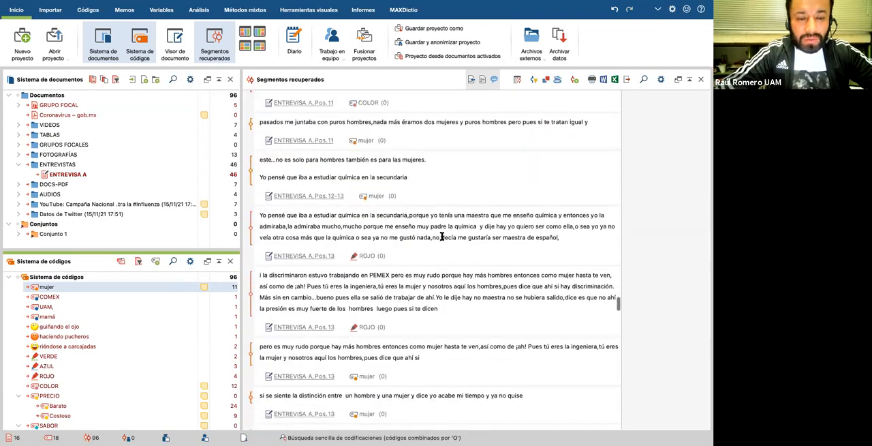
pyautogui.scroll(12, 441, 236)
pyautogui.scroll(-5, 442, 237)
pyautogui.scroll(6, 442, 237)
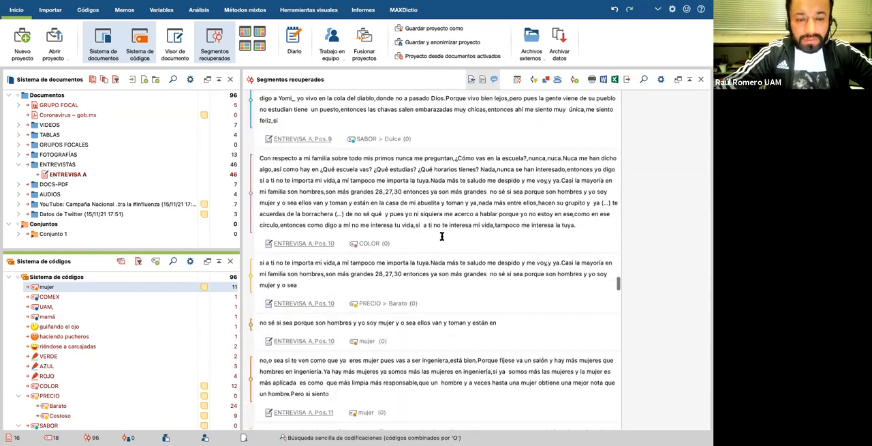
pyautogui.scroll(-12, 386, 259)
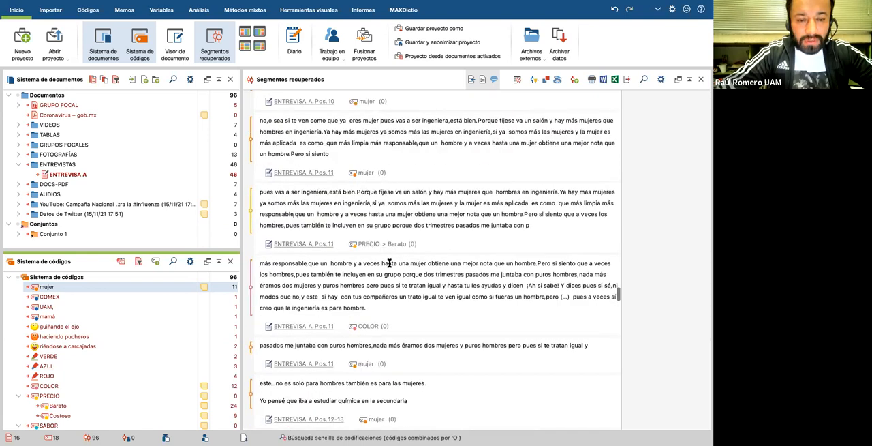
pyautogui.scroll(10, 420, 253)
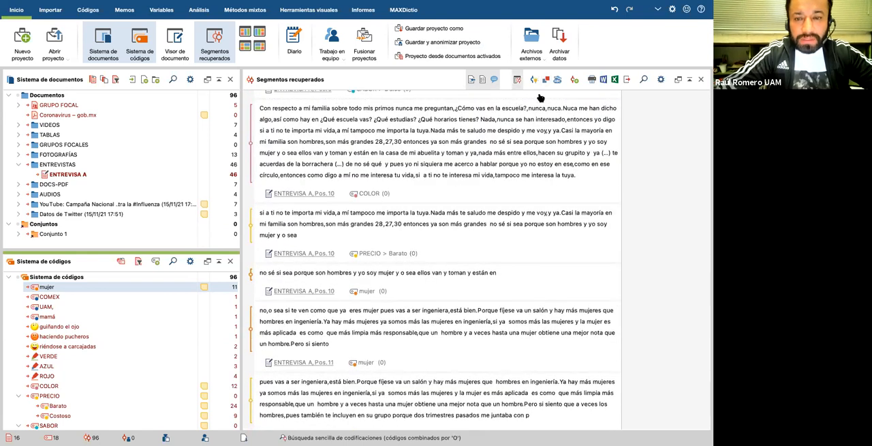
# Step: Start exporting the retrieved segments and include Otros códigos asignados al segmento in the export
pyautogui.click(628, 81)
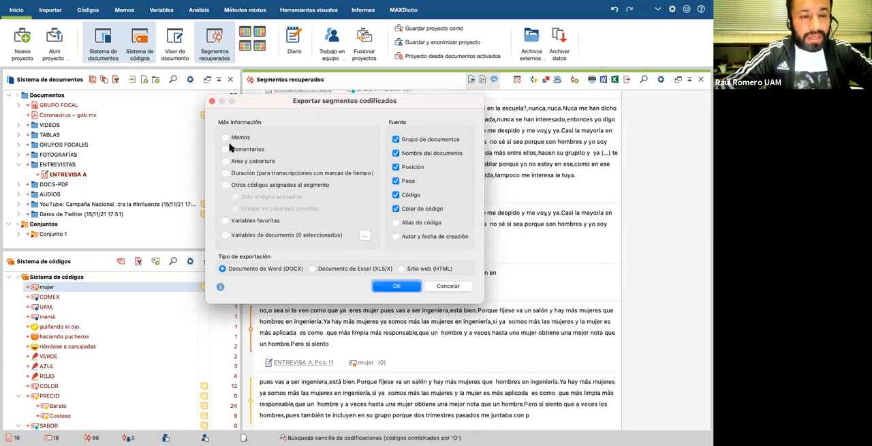
pyautogui.click(226, 186)
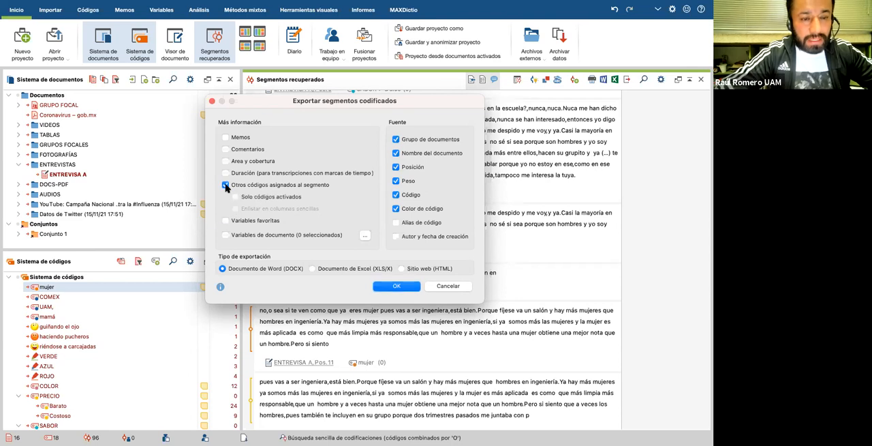
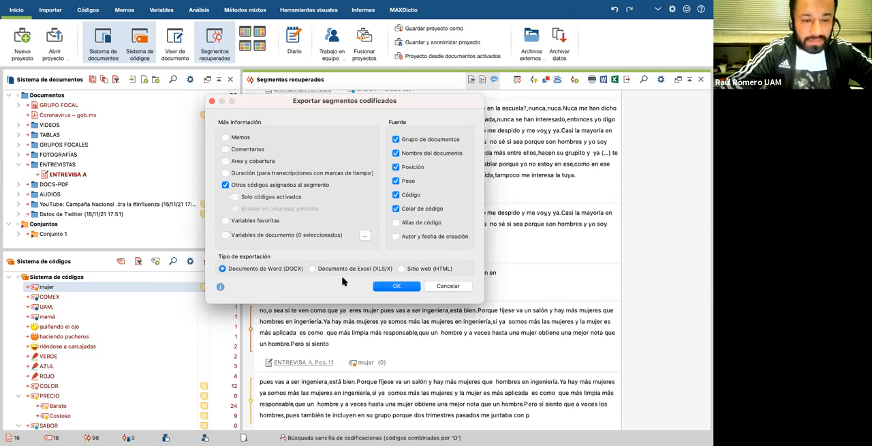
# Step: Export the retrieved segments as a Word document named Segmentos codificados to the Desktop
pyautogui.click(397, 287)
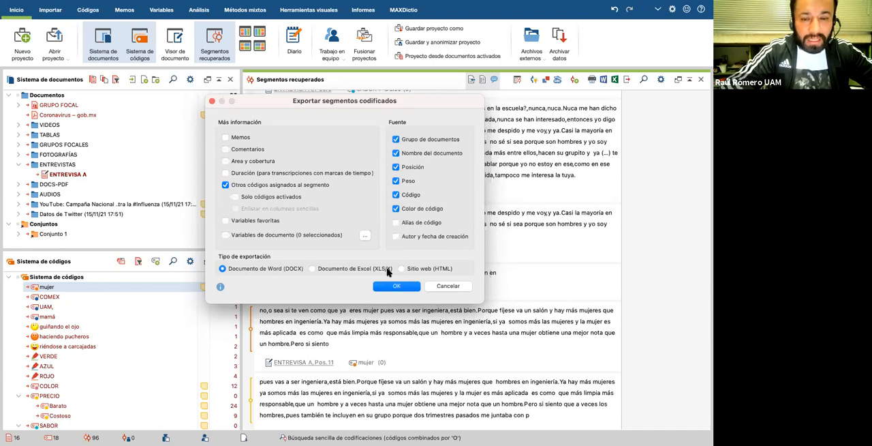
pyautogui.click(398, 289)
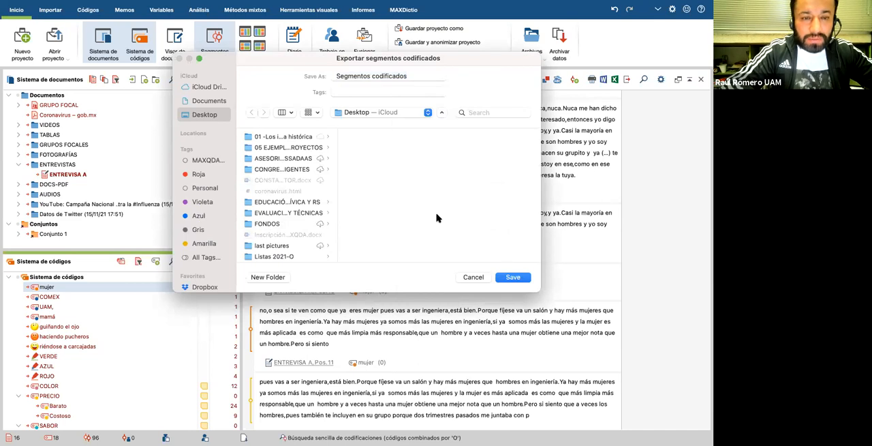
pyautogui.click(513, 277)
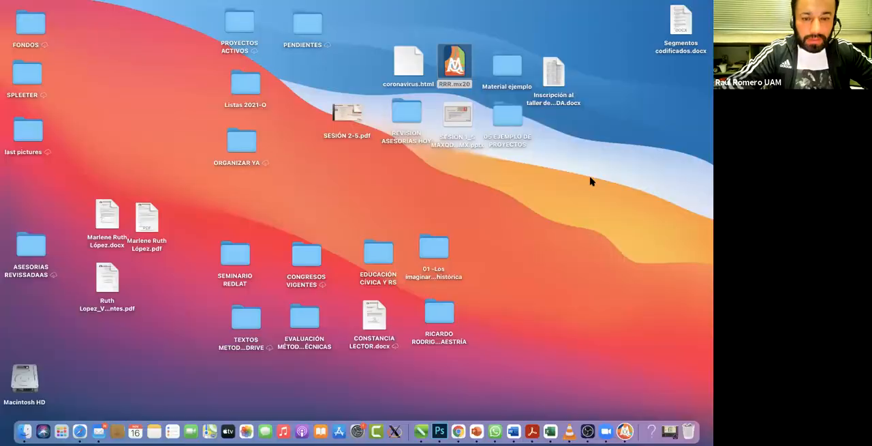
# Step: Move Segmentos codificados.docx to a free area of the desktop and open it in Word
pyautogui.moveTo(680, 22); pyautogui.dragTo(591, 170)
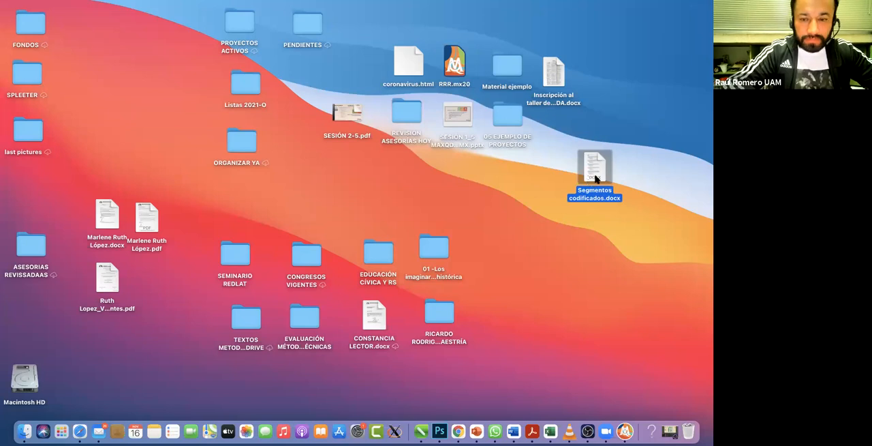
pyautogui.doubleClick(596, 176)
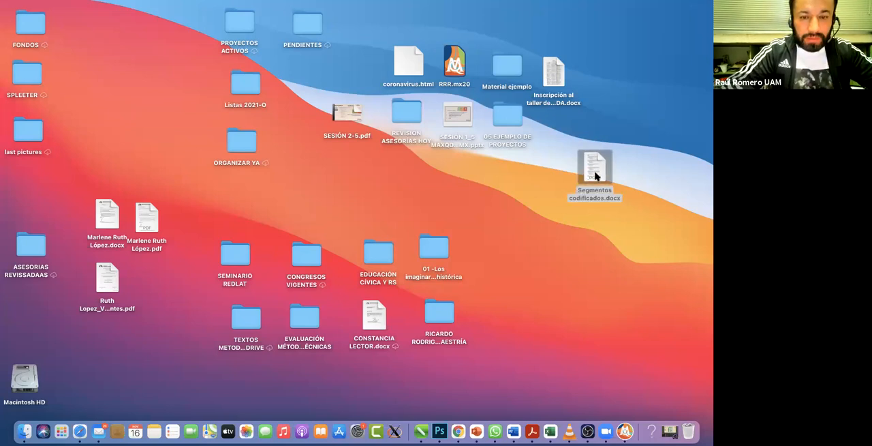
pyautogui.scroll(-1, 310, 264)
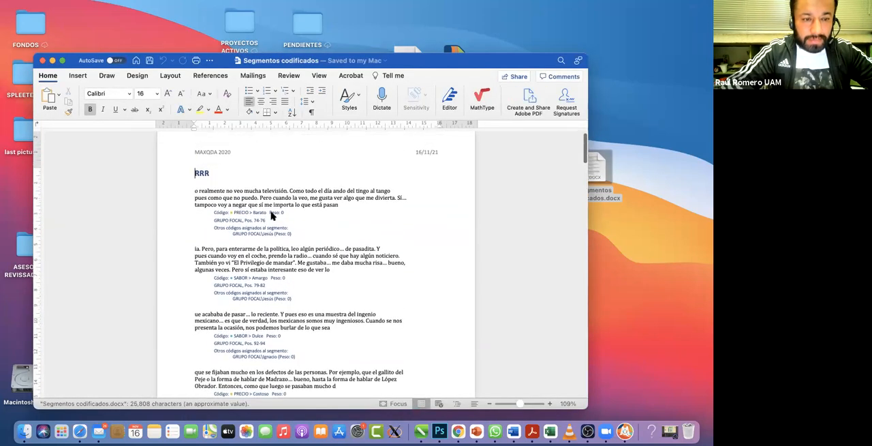
# Step: Examine the exported focus group, video, table and photograph segments with their codes, sources and other assigned codes
pyautogui.scroll(-1, 273, 217)
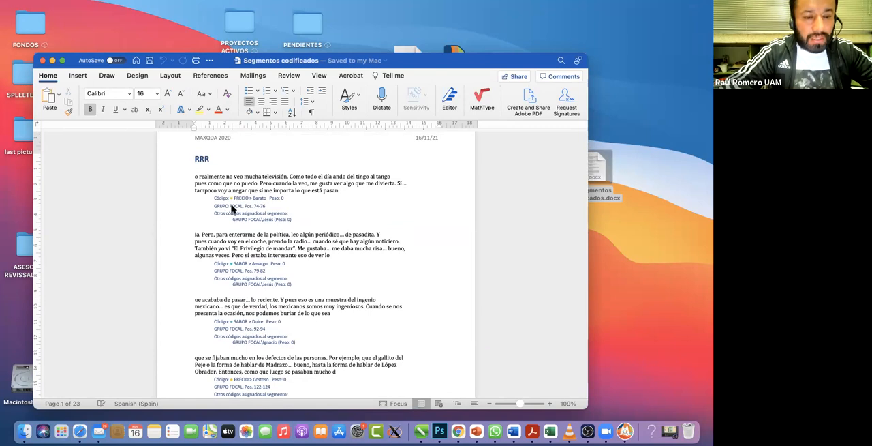
pyautogui.scroll(-1, 232, 208)
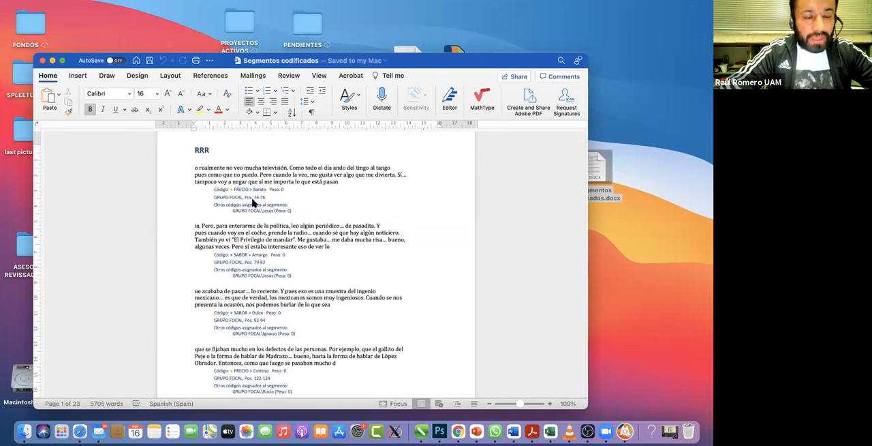
pyautogui.scroll(-3, 265, 220)
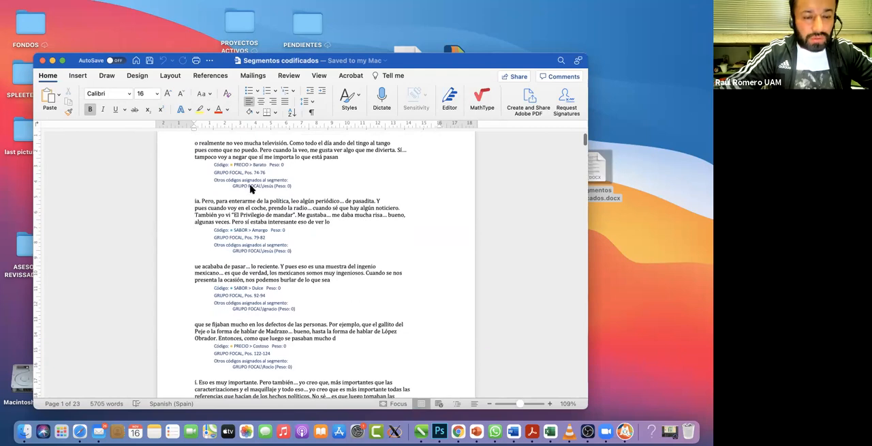
pyautogui.scroll(-10, 251, 189)
pyautogui.scroll(-15, 260, 240)
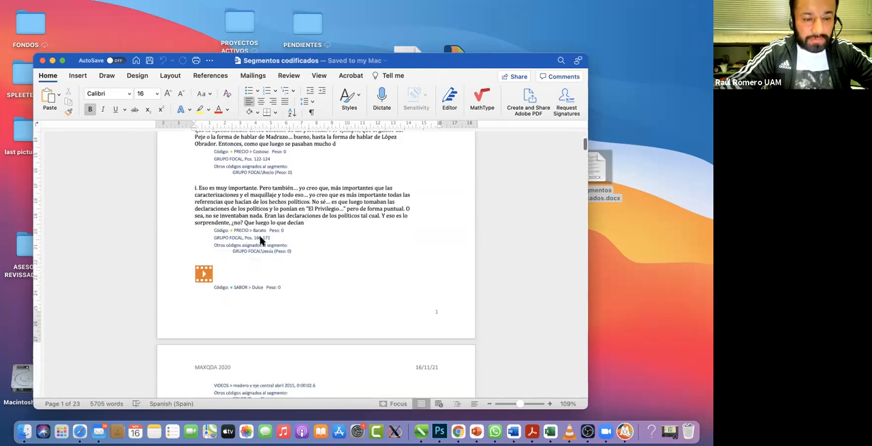
pyautogui.scroll(-12, 272, 261)
pyautogui.scroll(-8, 272, 261)
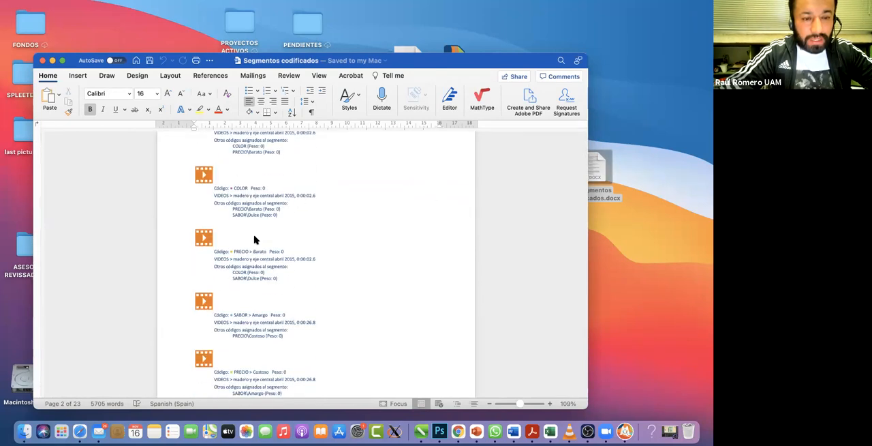
pyautogui.scroll(-1, 255, 238)
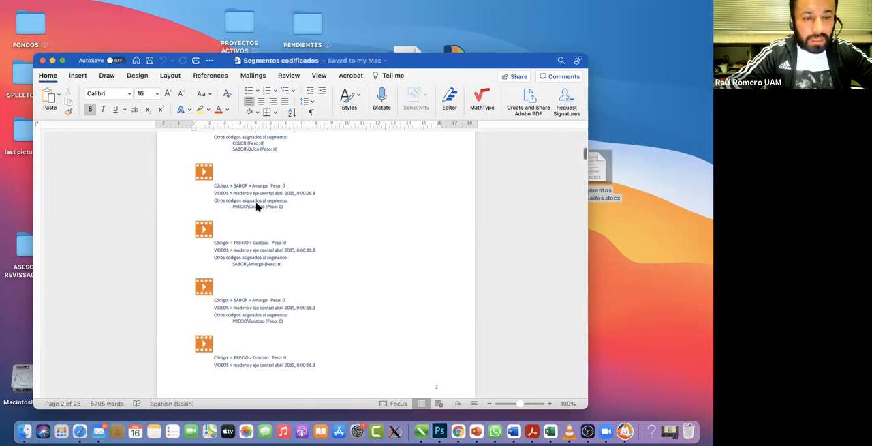
pyautogui.scroll(-15, 258, 207)
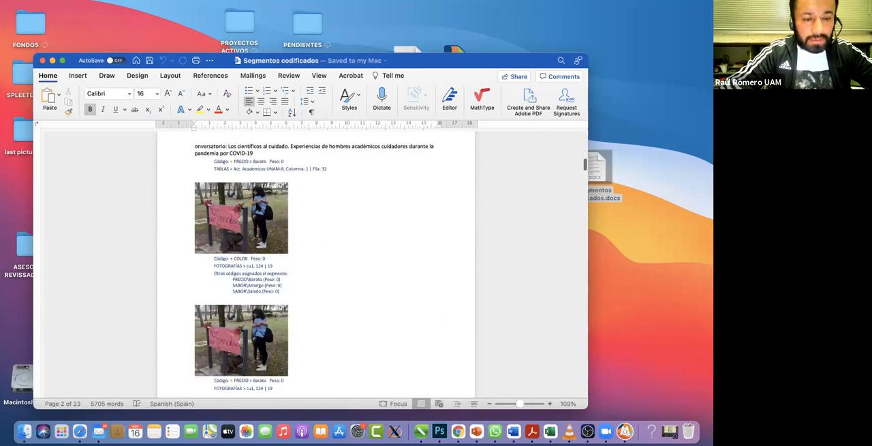
pyautogui.scroll(-20, 285, 267)
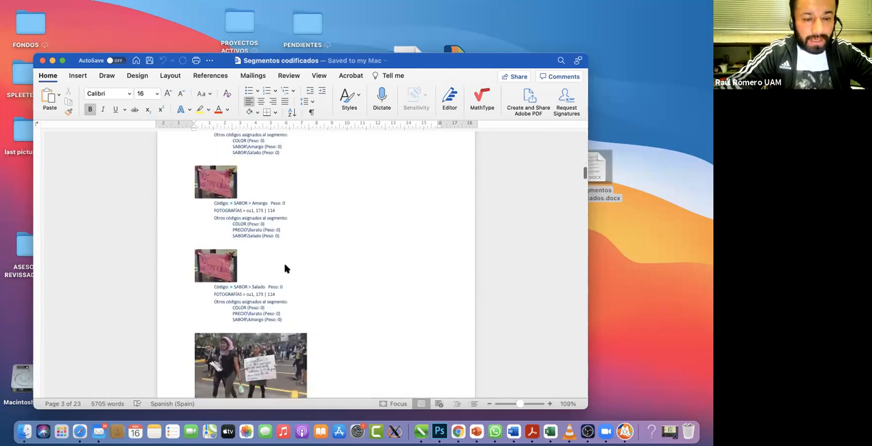
pyautogui.scroll(-20, 287, 268)
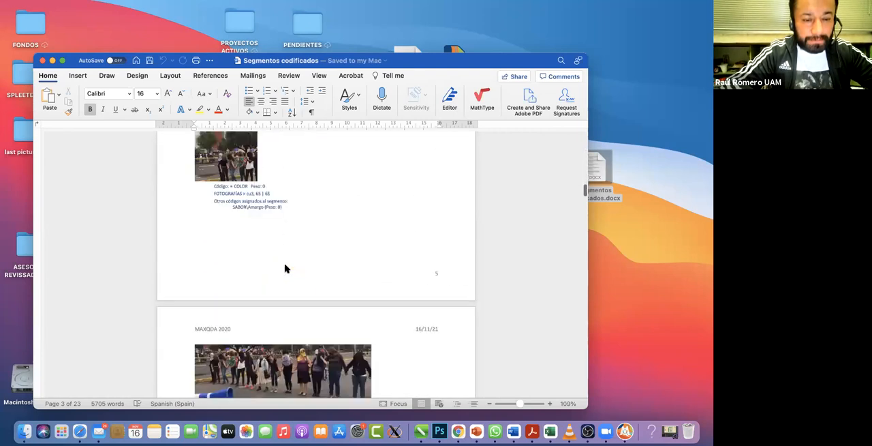
# Step: Review the exported ENTREVISA A segments and the DOCS-PDF text and image segments through the document's last page
pyautogui.scroll(-20, 286, 268)
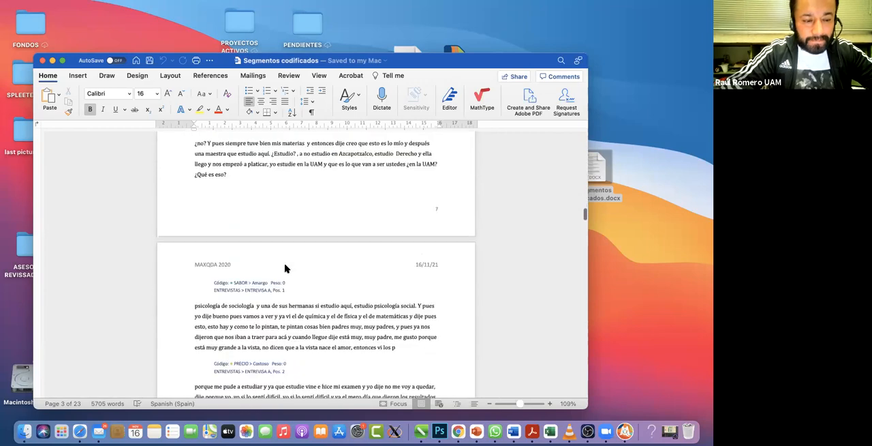
pyautogui.scroll(-20, 285, 268)
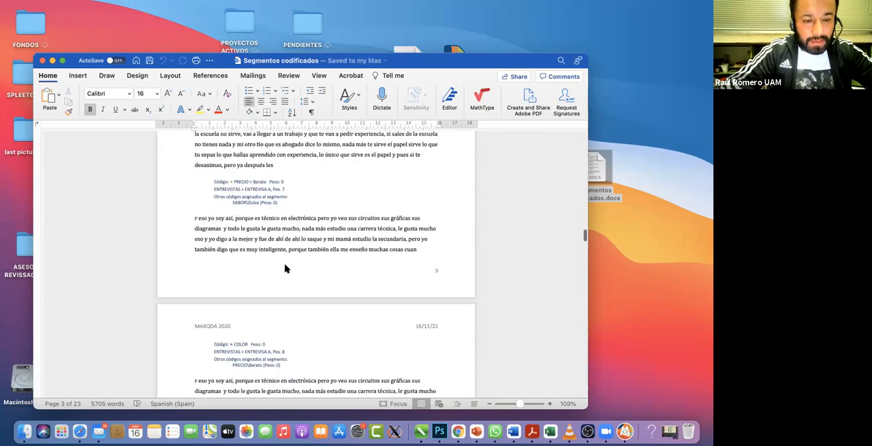
pyautogui.scroll(-20, 284, 268)
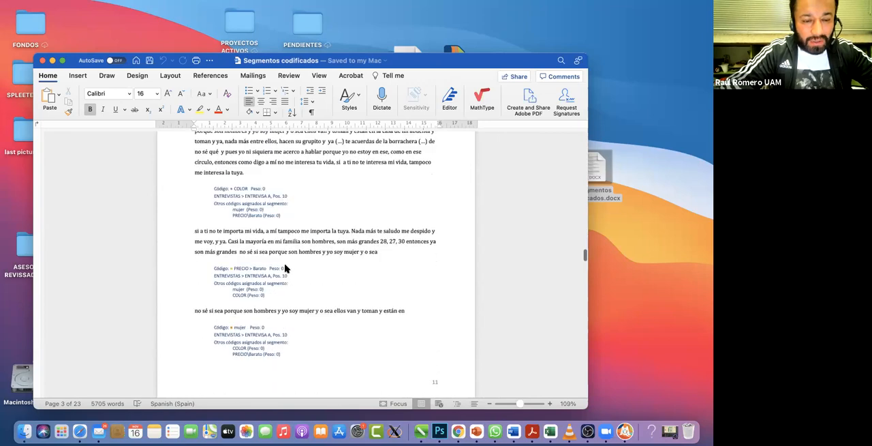
pyautogui.scroll(-3, 285, 268)
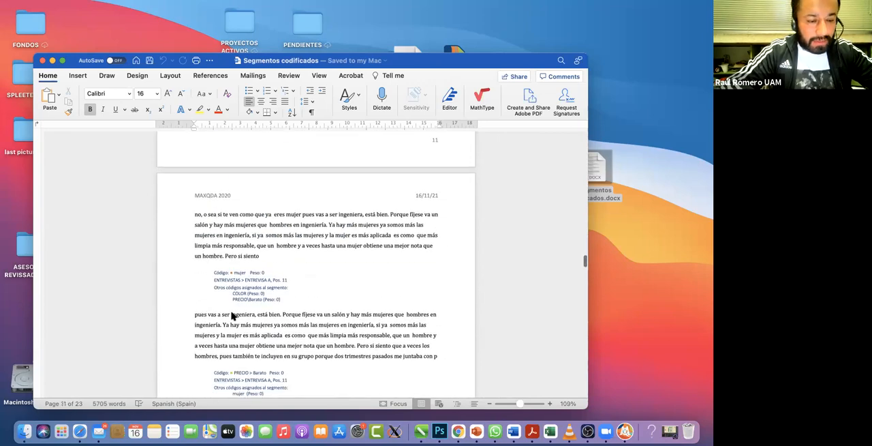
pyautogui.scroll(-15, 287, 322)
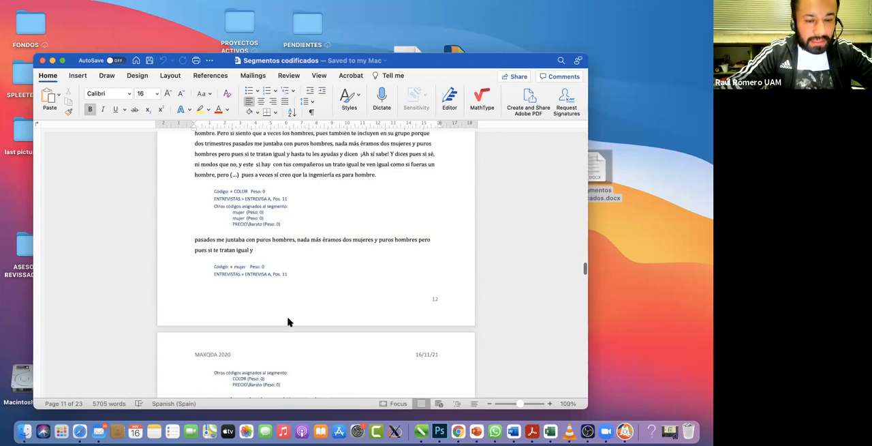
pyautogui.scroll(-20, 288, 322)
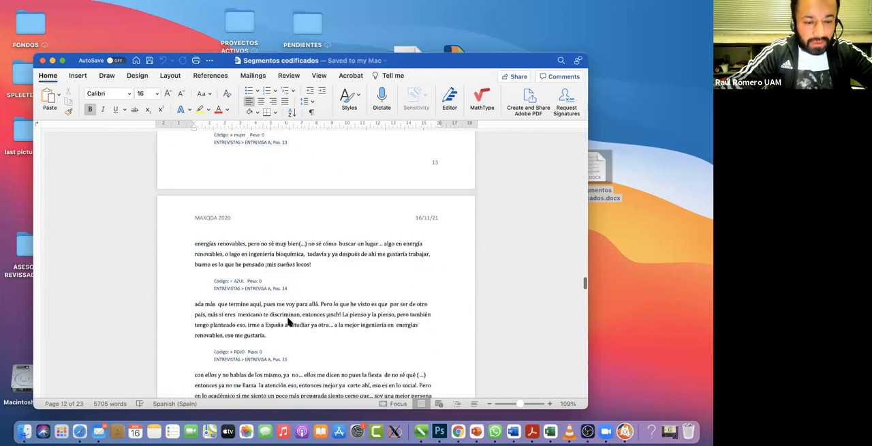
pyautogui.scroll(-20, 288, 322)
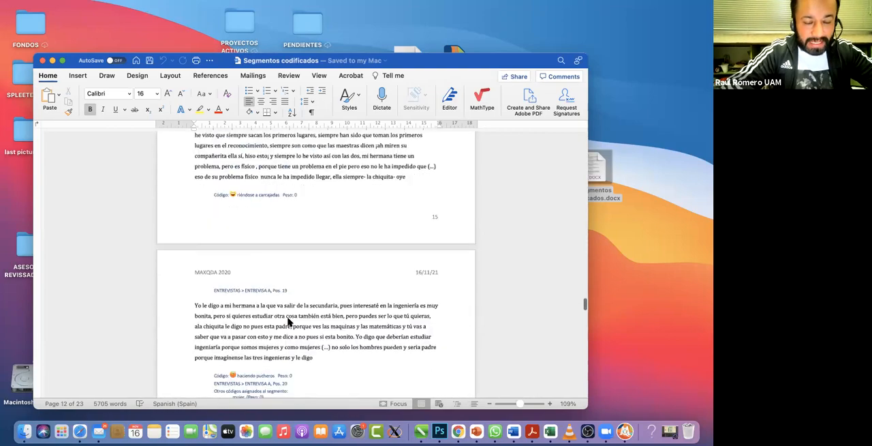
pyautogui.scroll(3, 287, 322)
pyautogui.scroll(-10, 272, 293)
pyautogui.scroll(-10, 270, 291)
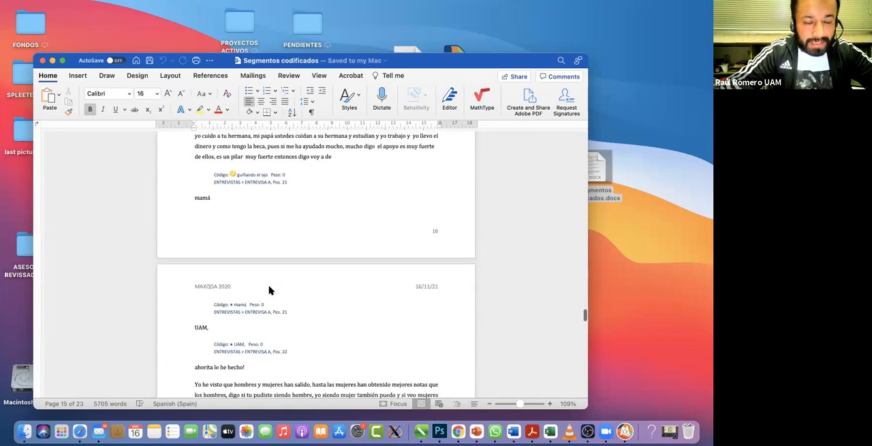
pyautogui.scroll(-15, 270, 290)
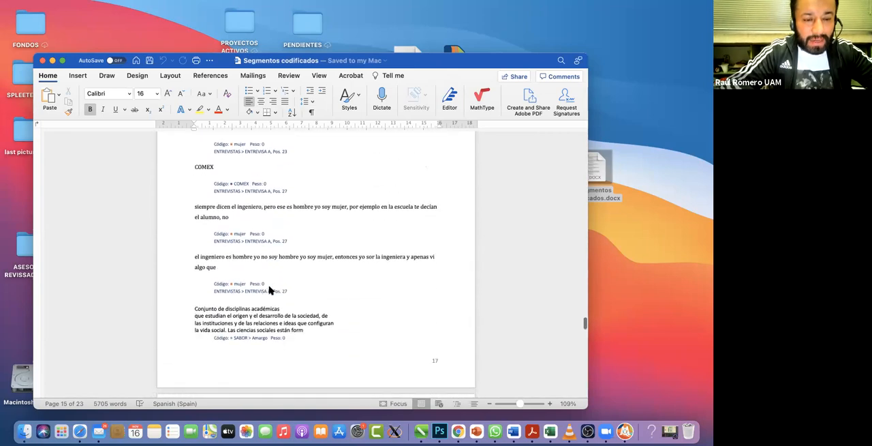
pyautogui.scroll(-15, 270, 290)
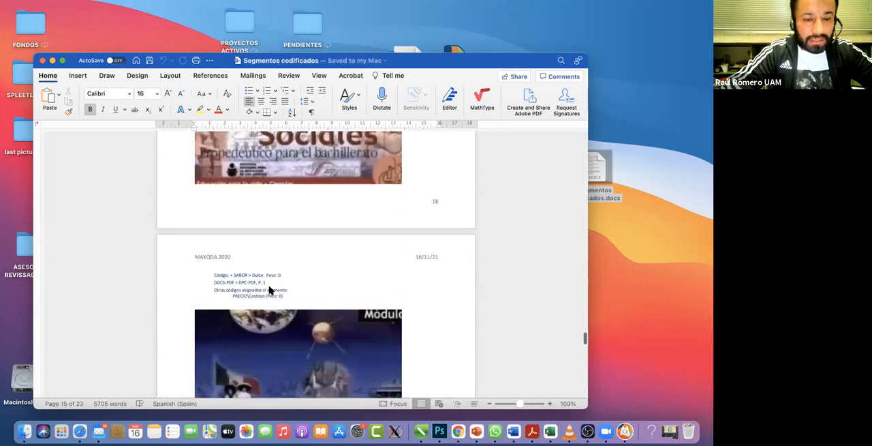
pyautogui.scroll(-15, 270, 290)
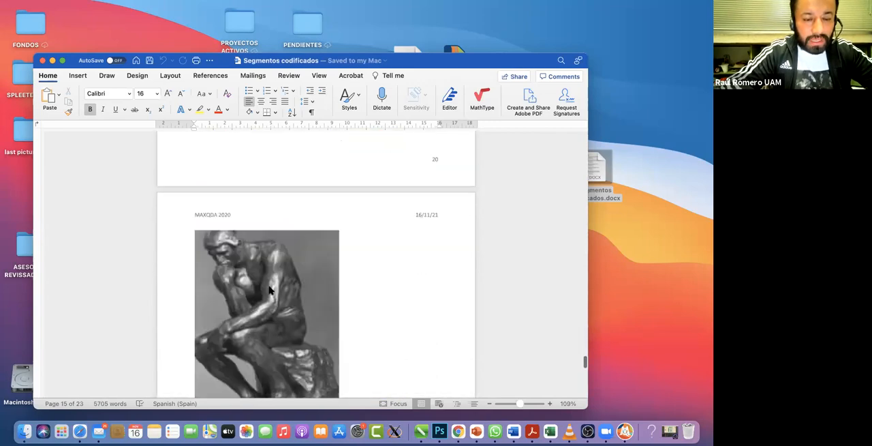
pyautogui.scroll(-20, 270, 290)
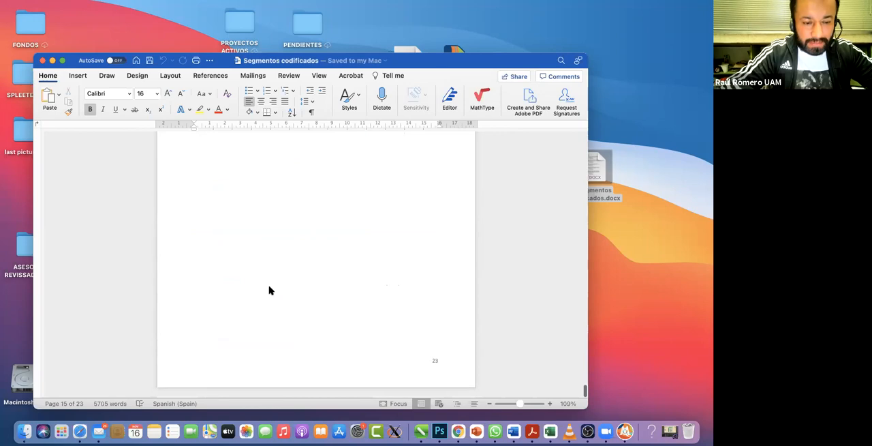
# Step: Close the exported Word document, and back in MAXQDA collapse the ENTREVISTAS document group
pyautogui.click(41, 60)
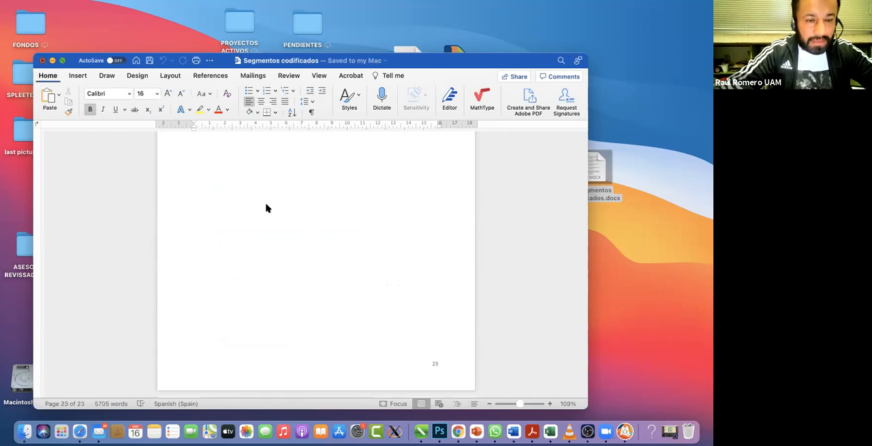
pyautogui.hotkey('ctrl', 'Right')
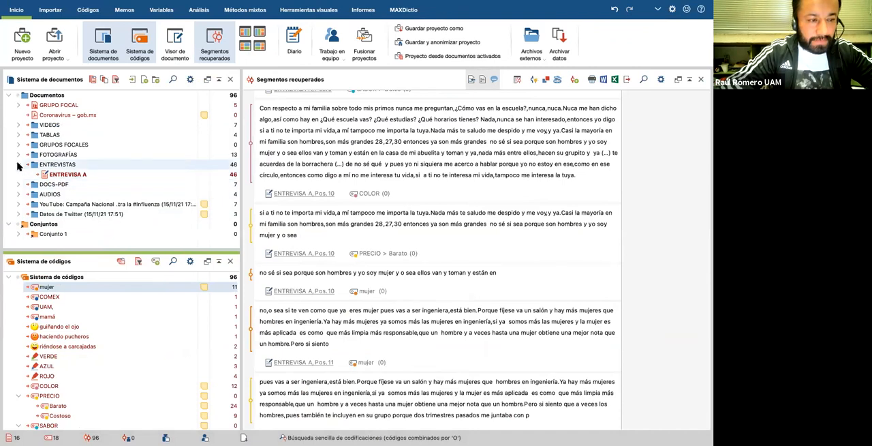
pyautogui.click(18, 164)
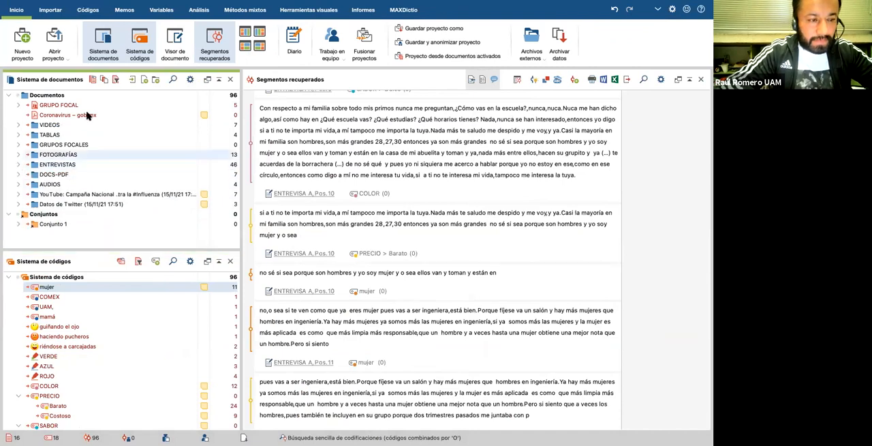
# Step: Display the code tools and enlarge the Sistema de códigos area slightly to look over the full code list
pyautogui.click(88, 10)
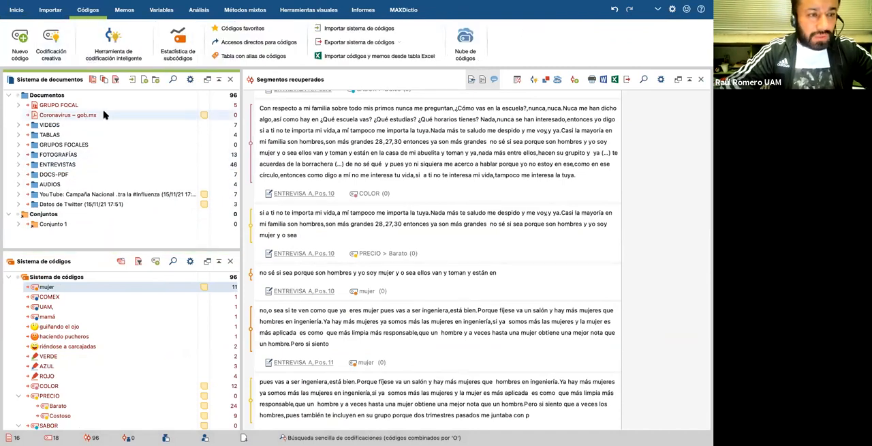
pyautogui.scroll(-3, 160, 317)
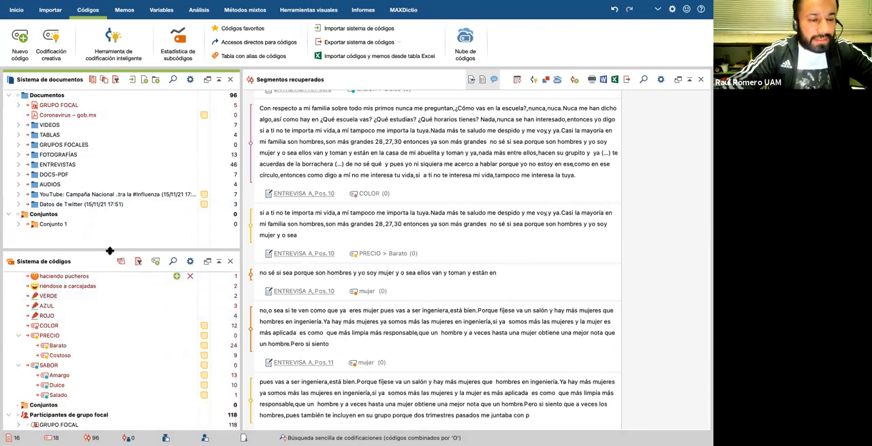
pyautogui.moveTo(110, 238); pyautogui.dragTo(111, 222)
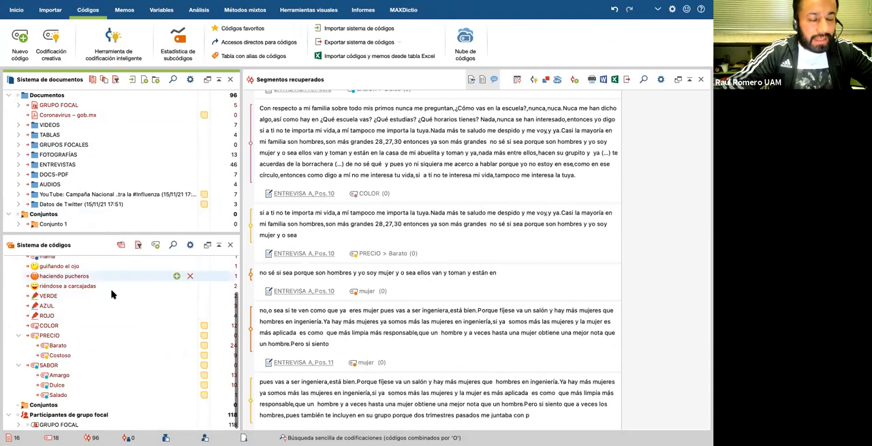
pyautogui.scroll(3, 112, 293)
pyautogui.scroll(-2, 113, 341)
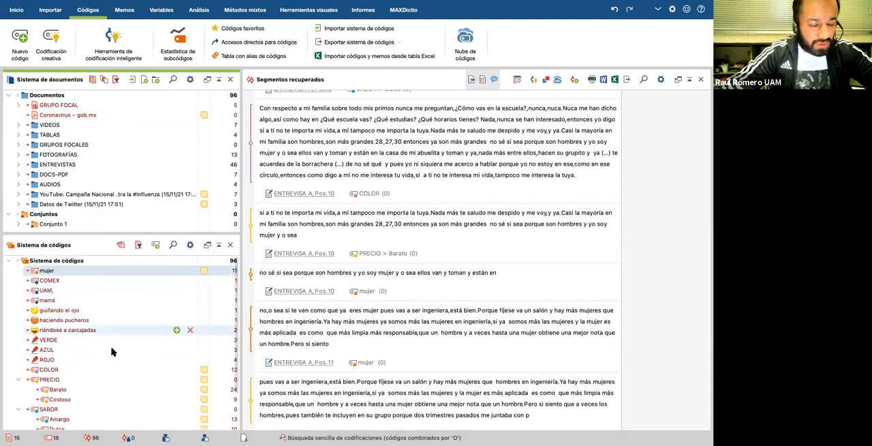
pyautogui.scroll(2, 112, 351)
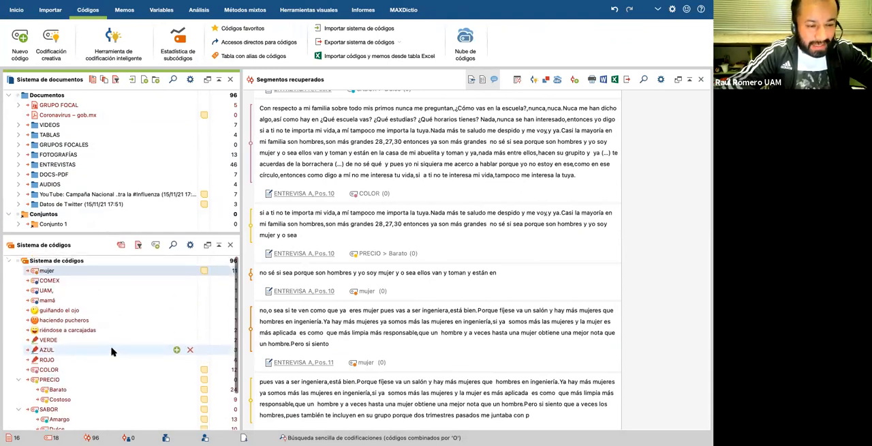
# Step: Review the entire code list in the Sistema de códigos, from mujer down to the SABOR subcodes
pyautogui.scroll(-2, 112, 351)
pyautogui.scroll(2, 113, 351)
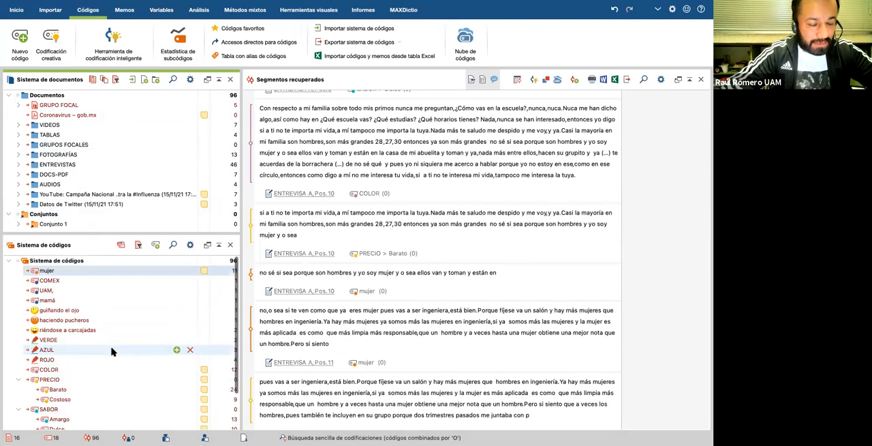
pyautogui.scroll(-2, 112, 351)
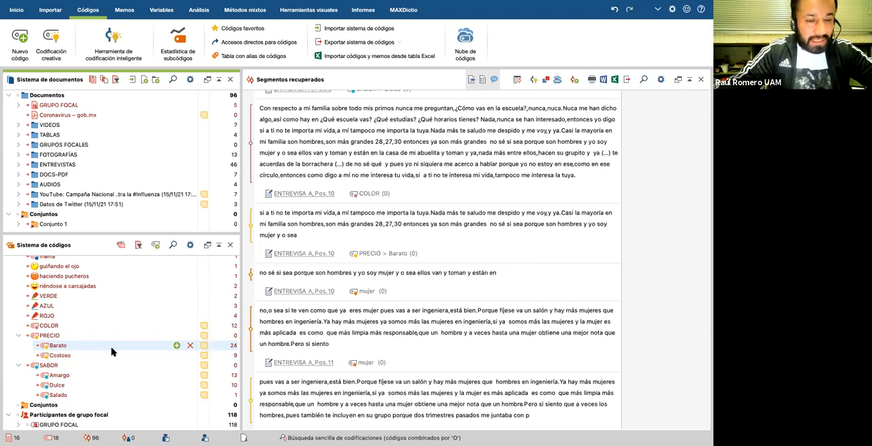
pyautogui.scroll(4, 117, 330)
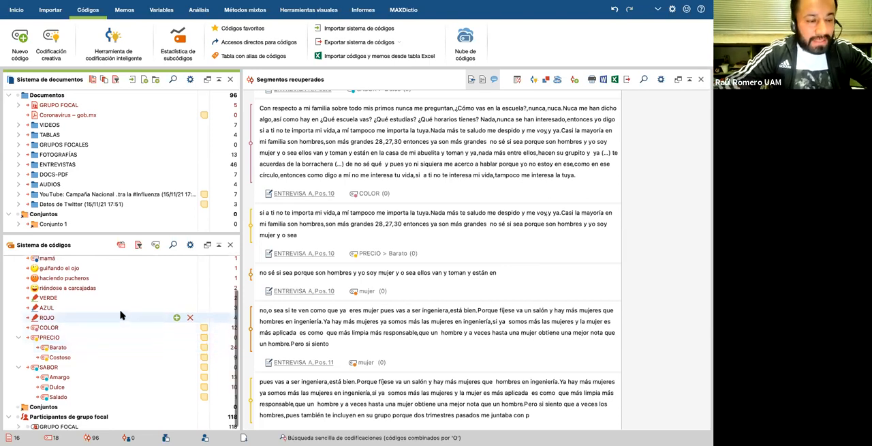
pyautogui.scroll(-4, 122, 315)
pyautogui.scroll(4, 122, 314)
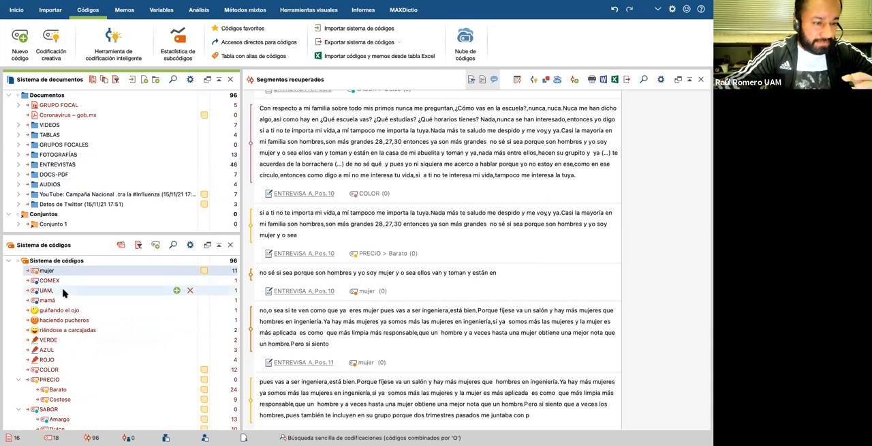
# Step: Open Codificación creativa and place the codes mujer, COMEX, UAM, and mamá on the empty map
pyautogui.click(51, 47)
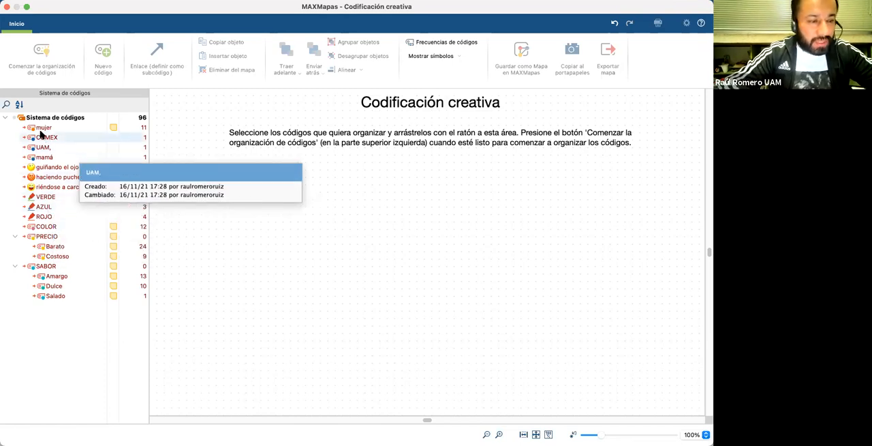
pyautogui.moveTo(39, 129); pyautogui.dragTo(255, 189)
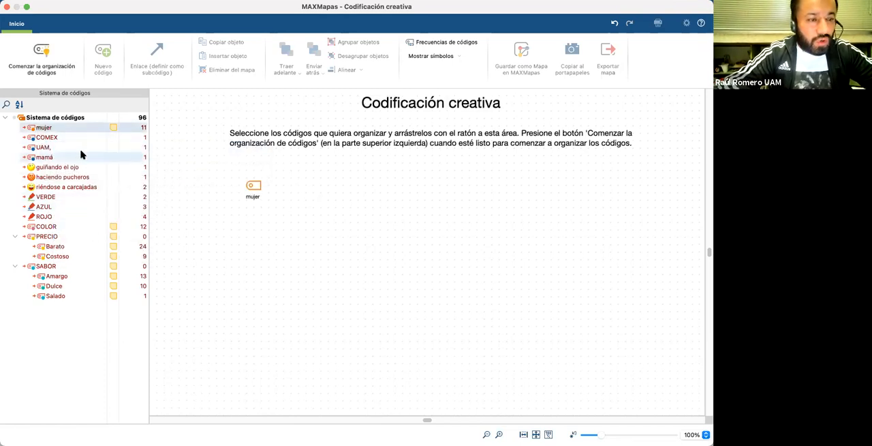
pyautogui.moveTo(49, 139); pyautogui.dragTo(358, 189)
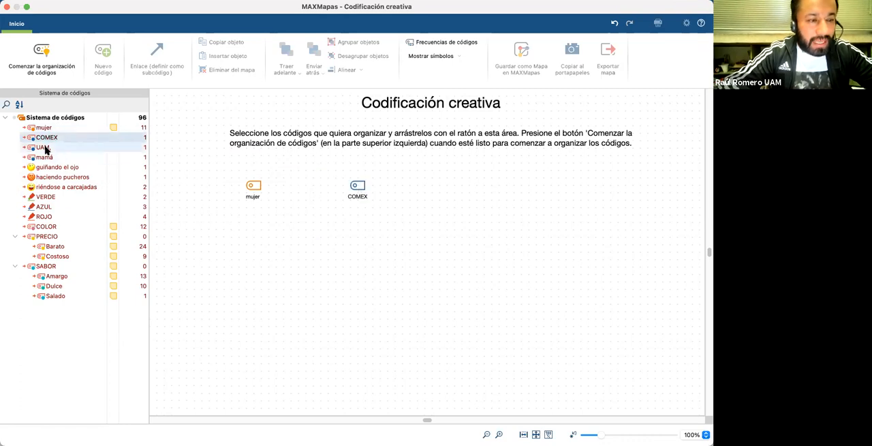
pyautogui.moveTo(40, 149); pyautogui.dragTo(385, 207)
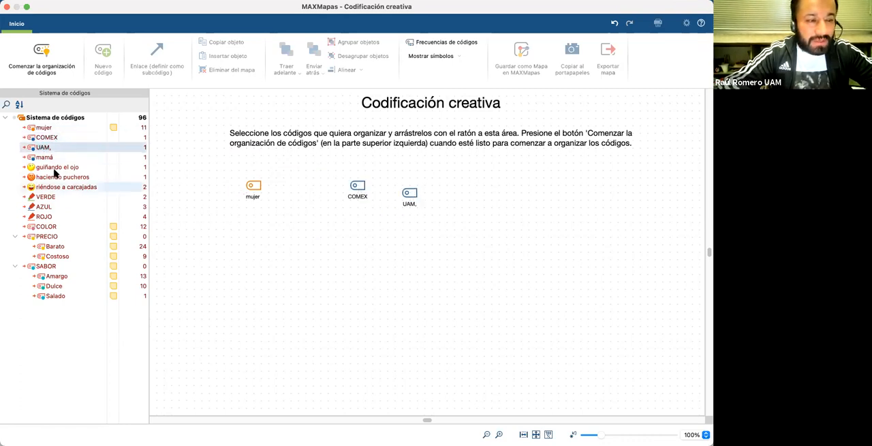
pyautogui.moveTo(44, 157); pyautogui.dragTo(403, 238)
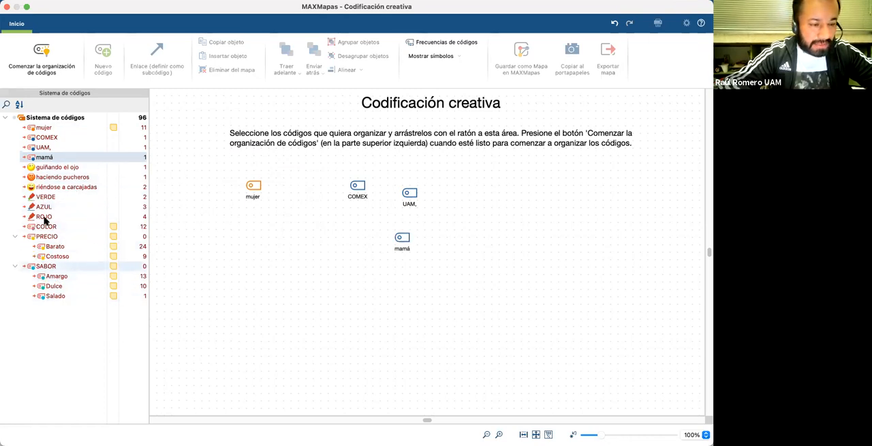
# Step: Add the color codes VERDE, AZUL and ROJO to the creative coding map, beneath mujer and COMEX
pyautogui.moveTo(45, 197); pyautogui.dragTo(240, 232)
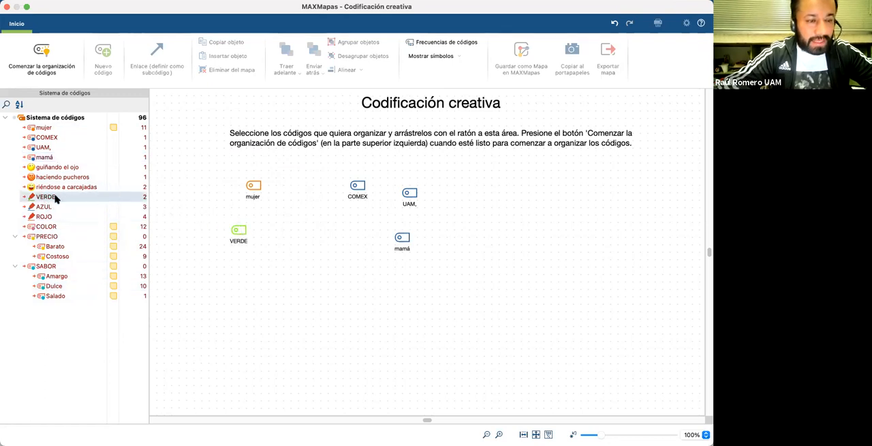
pyautogui.moveTo(43, 207); pyautogui.dragTo(286, 229)
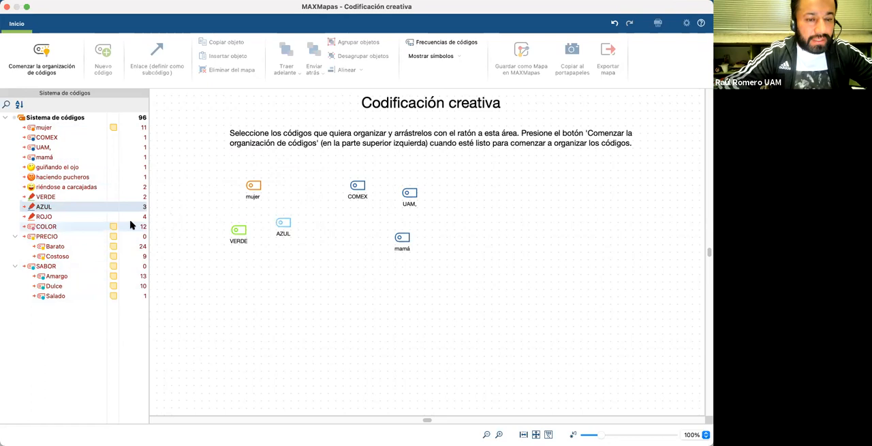
pyautogui.click(45, 217)
pyautogui.moveTo(45, 219); pyautogui.dragTo(334, 241)
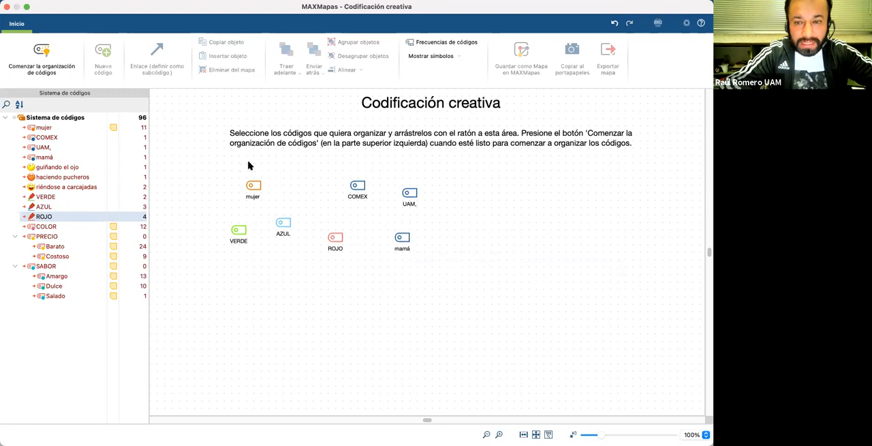
# Step: Start organizing the codes, arranging VERDE, AZUL and ROJO in a row beneath COMEX with mujer set off to one side
pyautogui.click(43, 59)
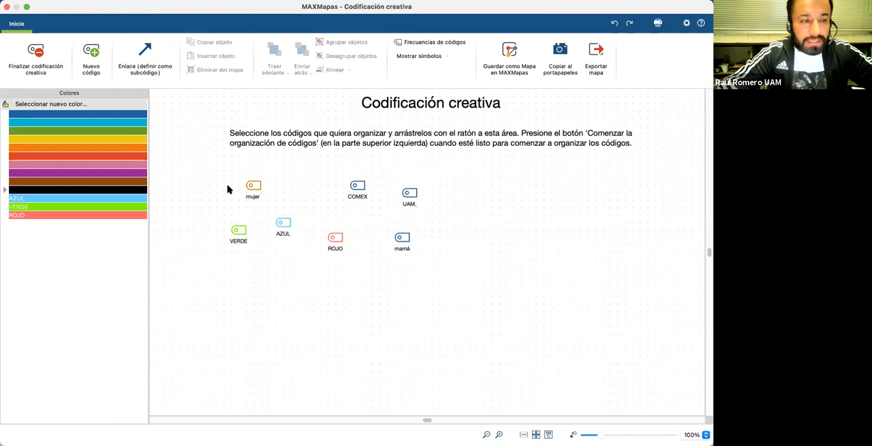
pyautogui.click(250, 185)
pyautogui.moveTo(249, 184); pyautogui.dragTo(221, 178)
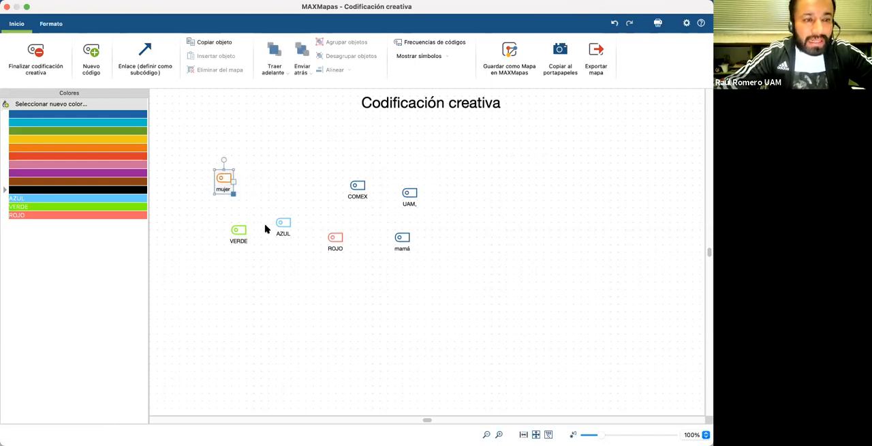
pyautogui.moveTo(285, 231); pyautogui.dragTo(285, 262)
pyautogui.moveTo(241, 232); pyautogui.dragTo(235, 246)
pyautogui.moveTo(356, 183); pyautogui.dragTo(289, 149)
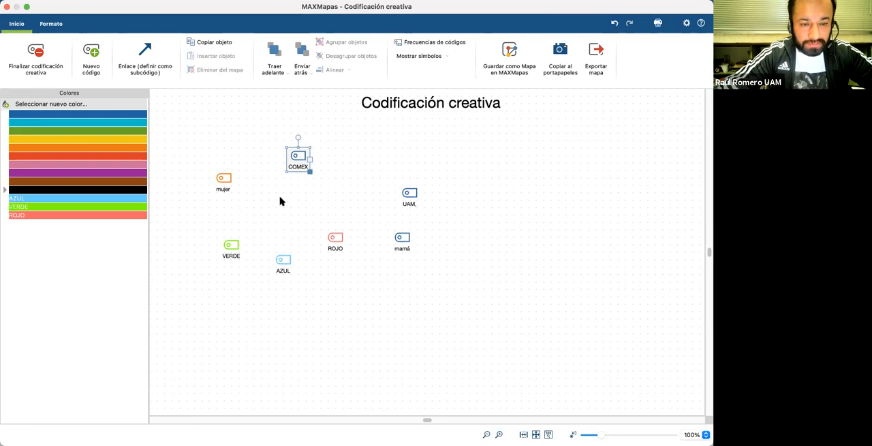
pyautogui.moveTo(281, 260); pyautogui.dragTo(296, 209)
pyautogui.moveTo(333, 234); pyautogui.dragTo(356, 195)
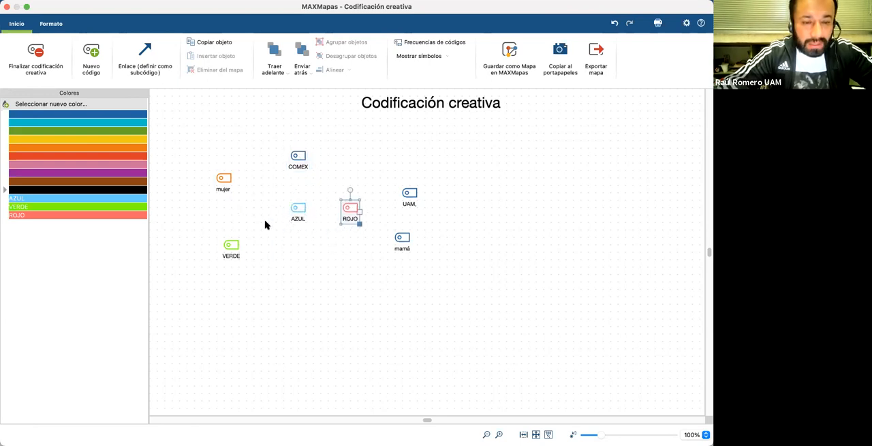
pyautogui.moveTo(231, 245); pyautogui.dragTo(251, 194)
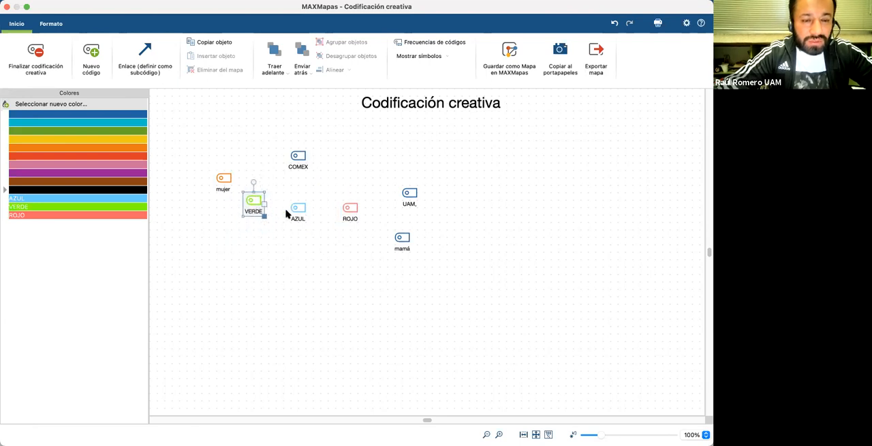
pyautogui.moveTo(299, 211); pyautogui.dragTo(263, 212)
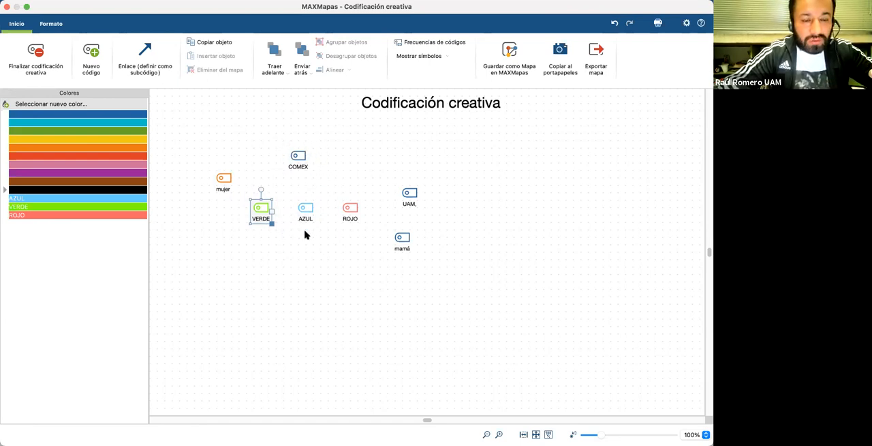
pyautogui.click(331, 180)
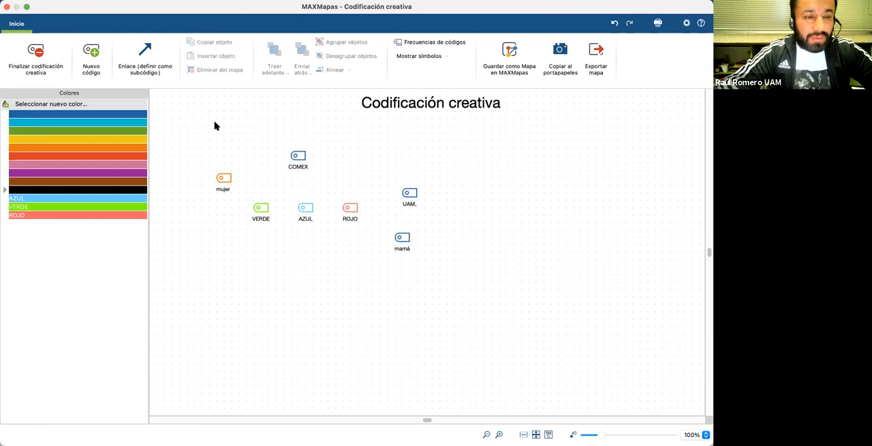
# Step: Link COMEX to VERDE, AZUL and ROJO so the three colors become its subcodes, and leave link mode
pyautogui.click(143, 56)
pyautogui.moveTo(296, 158); pyautogui.dragTo(262, 210)
pyautogui.moveTo(300, 160); pyautogui.dragTo(307, 203)
pyautogui.moveTo(302, 160); pyautogui.dragTo(349, 204)
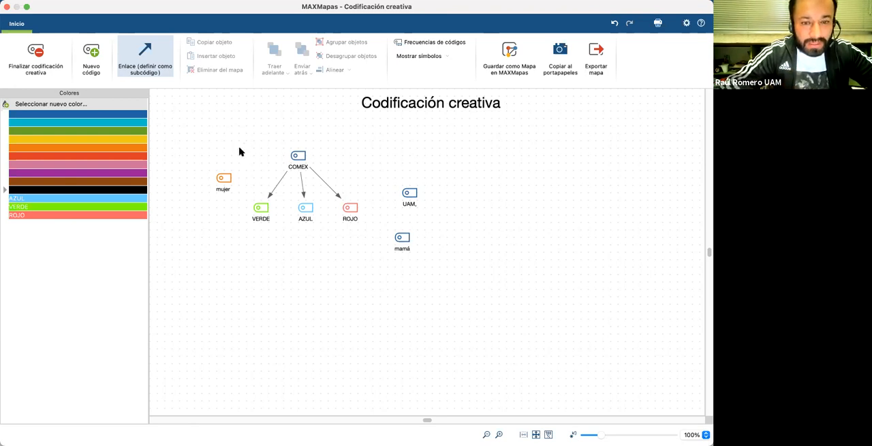
pyautogui.click(145, 61)
pyautogui.click(145, 61)
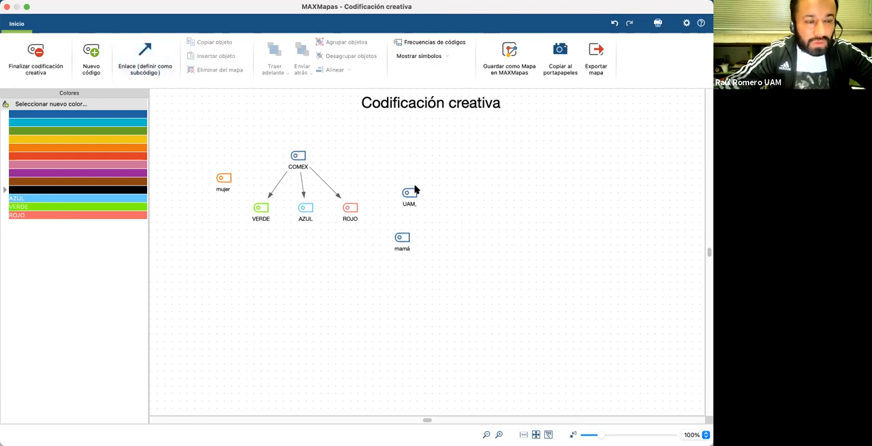
# Step: Line up mujer, UAM, and mamá beside ROJO, in the same row as the color codes
pyautogui.moveTo(412, 194); pyautogui.dragTo(454, 162)
pyautogui.moveTo(224, 179); pyautogui.dragTo(454, 208)
pyautogui.moveTo(406, 238); pyautogui.dragTo(413, 239)
pyautogui.moveTo(512, 213); pyautogui.dragTo(425, 210)
pyautogui.moveTo(499, 209); pyautogui.dragTo(463, 212)
pyautogui.click(428, 209)
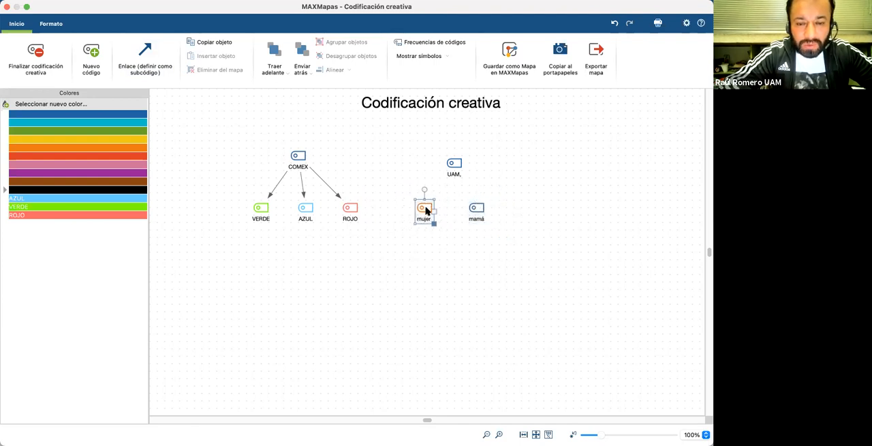
pyautogui.moveTo(452, 165); pyautogui.dragTo(450, 261)
pyautogui.moveTo(427, 211); pyautogui.dragTo(404, 211)
pyautogui.moveTo(446, 259); pyautogui.dragTo(440, 209)
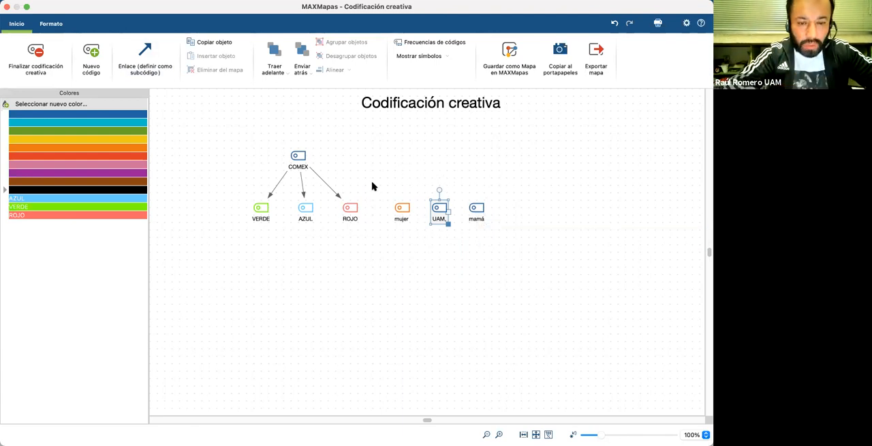
# Step: Finish the creative coding and apply the new code structure to the code system
pyautogui.click(391, 236)
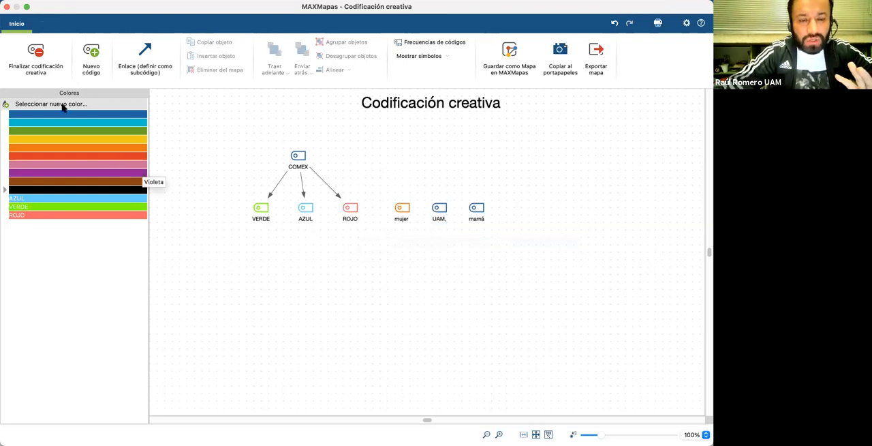
pyautogui.click(38, 52)
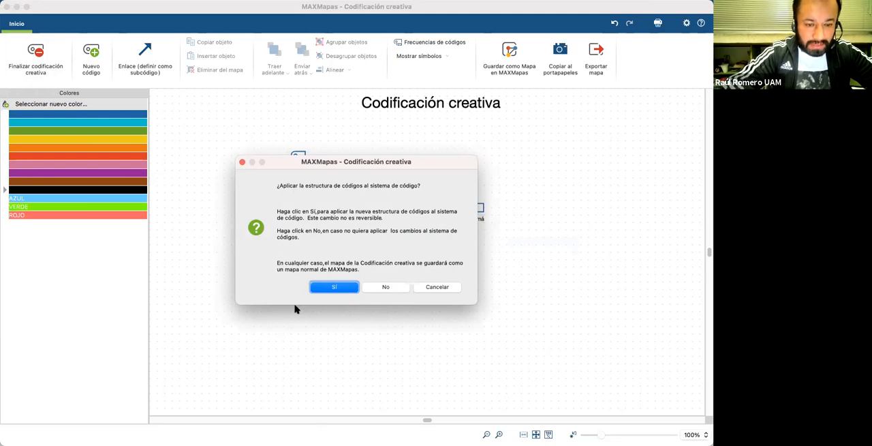
pyautogui.click(334, 287)
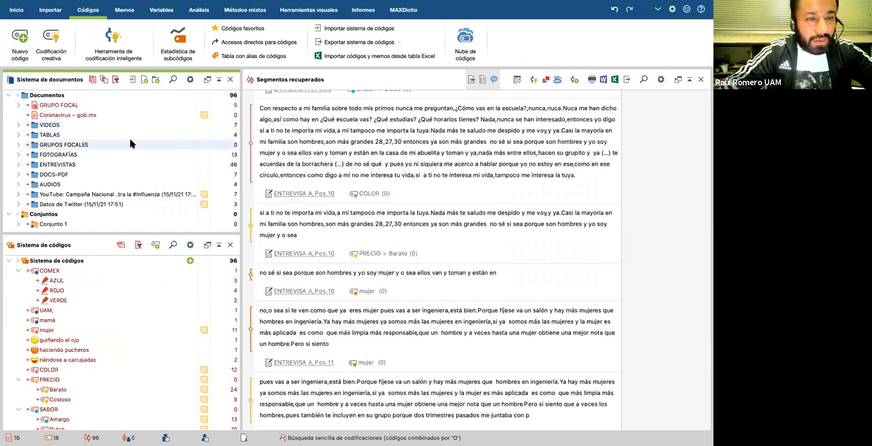
# Step: Open the Herramienta de codificación inteligente and view the coded segments of ROJO, VERDE, UAM, mamá, mujer and the emoticon codes
pyautogui.click(111, 45)
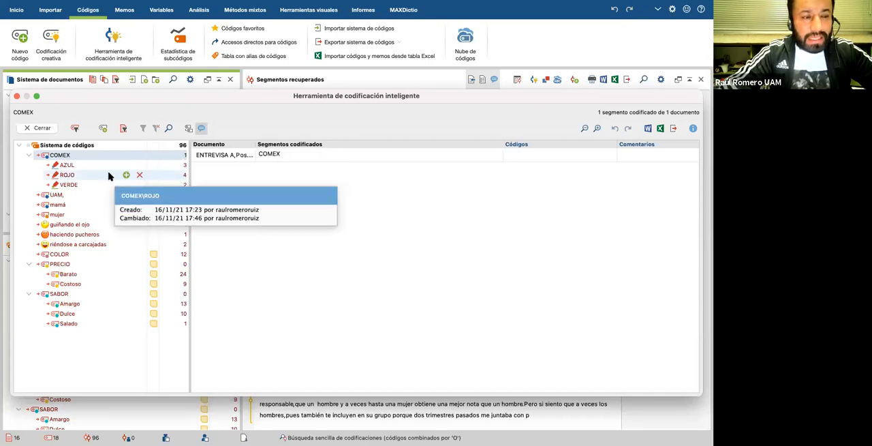
pyautogui.click(84, 175)
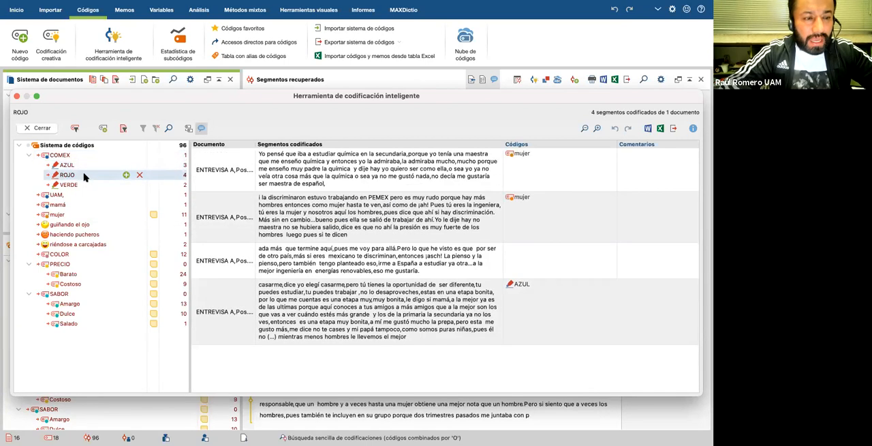
pyautogui.click(84, 185)
pyautogui.click(84, 195)
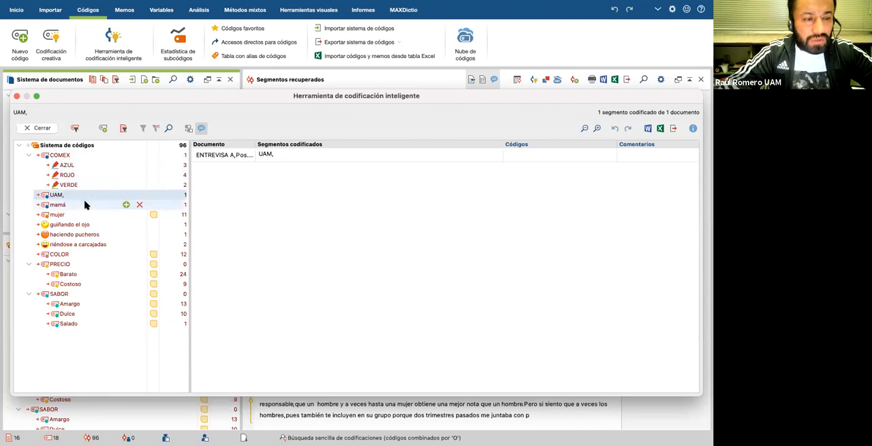
pyautogui.click(85, 204)
pyautogui.click(85, 214)
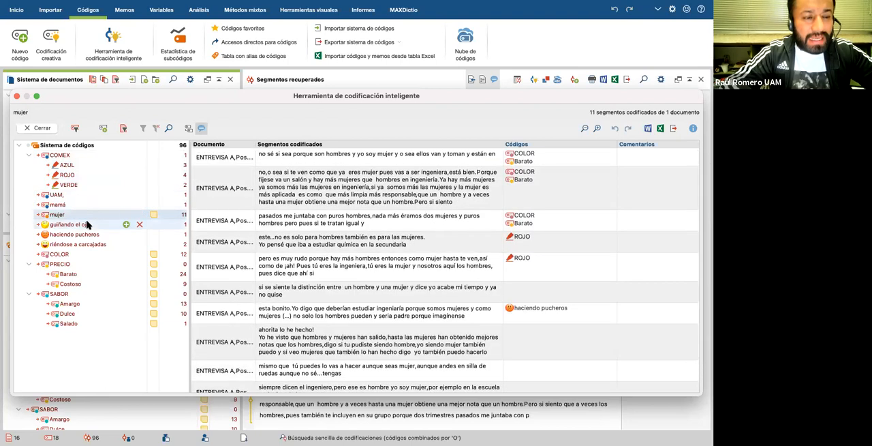
pyautogui.click(87, 225)
pyautogui.click(92, 234)
pyautogui.click(95, 244)
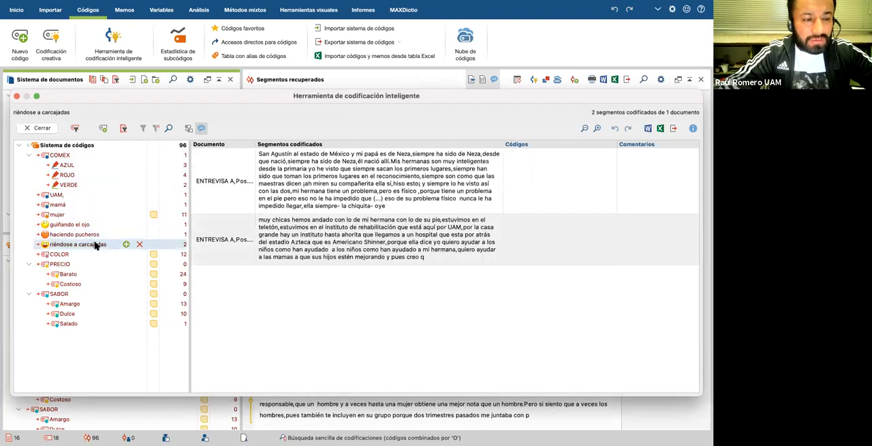
# Step: Revisit the mamá and UAM segments, and examine mujer's coded segments with their source documents and other assigned codes
pyautogui.click(78, 204)
pyautogui.click(80, 195)
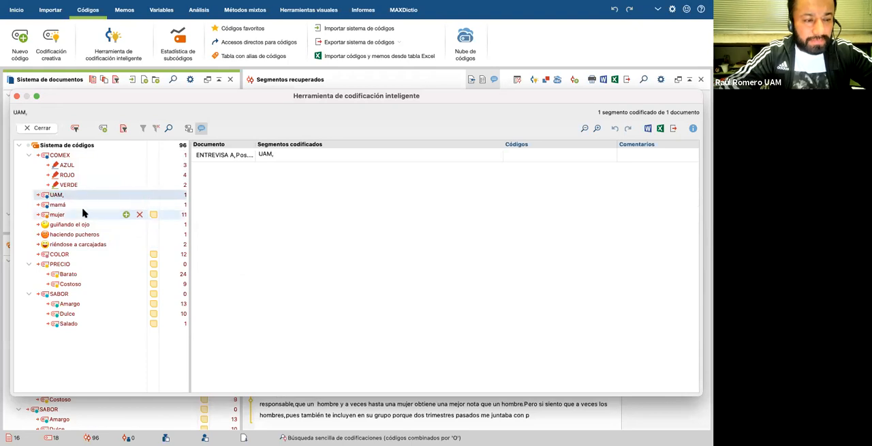
pyautogui.click(83, 214)
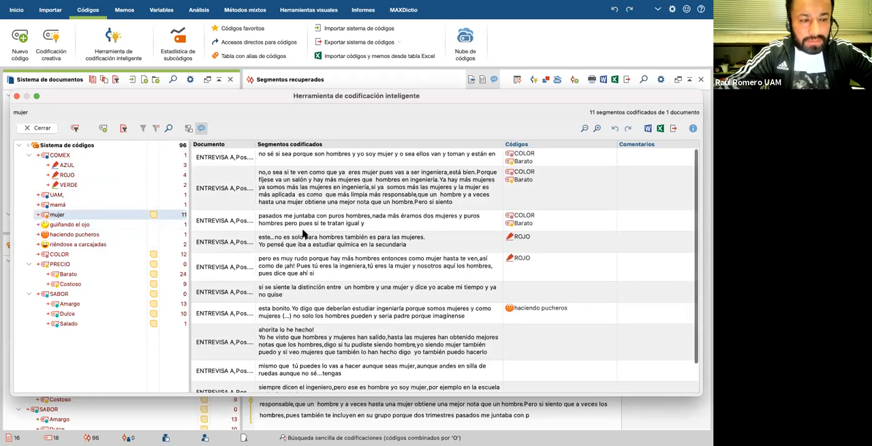
pyautogui.scroll(-1, 304, 234)
pyautogui.scroll(1, 305, 234)
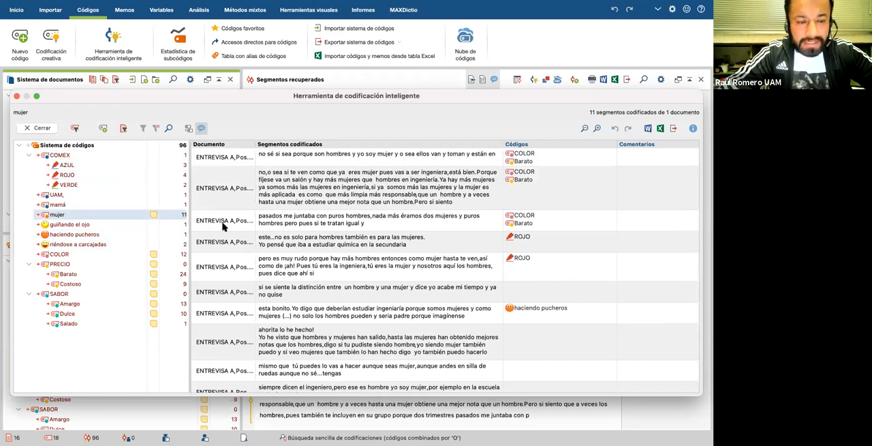
pyautogui.scroll(-1, 300, 186)
pyautogui.scroll(1, 300, 186)
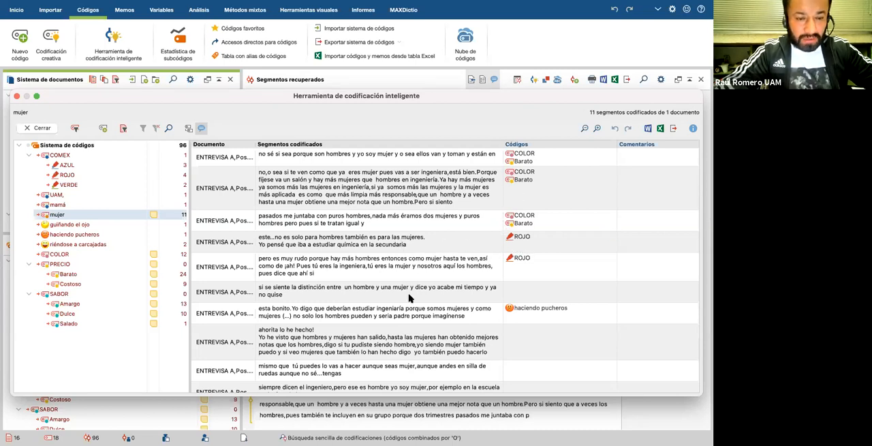
# Step: Read through mujer's coded segments in ENTREVISA A, selecting individual passages to compare them and their other assigned codes
pyautogui.scroll(-1, 410, 298)
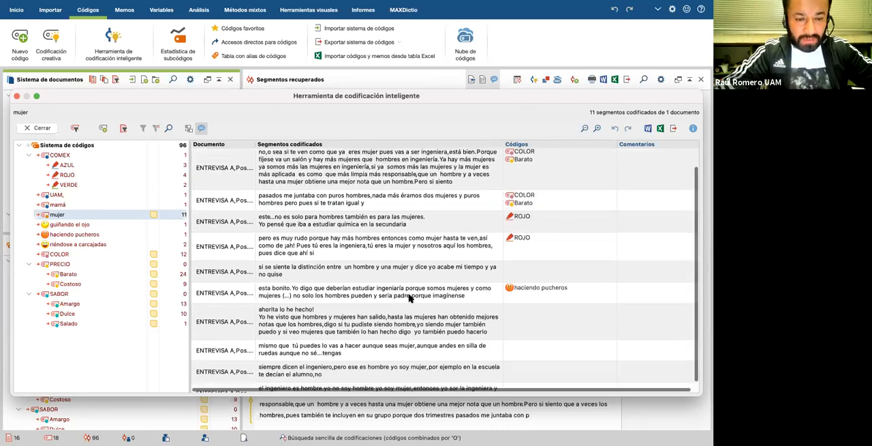
pyautogui.click(357, 272)
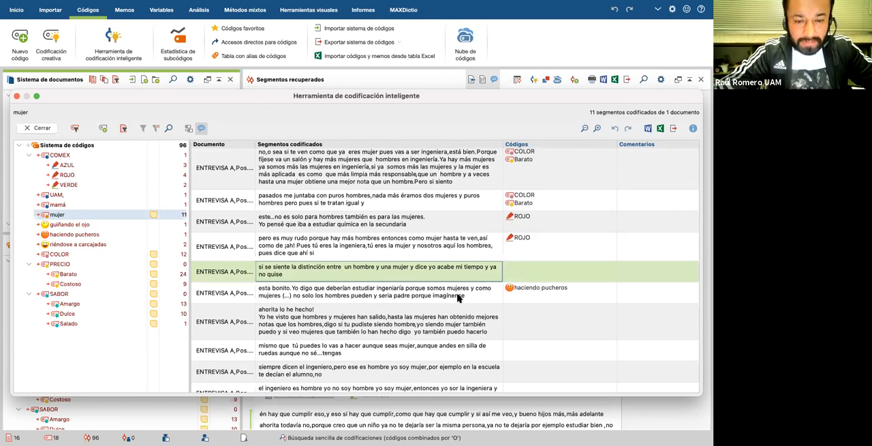
pyautogui.scroll(-1, 404, 258)
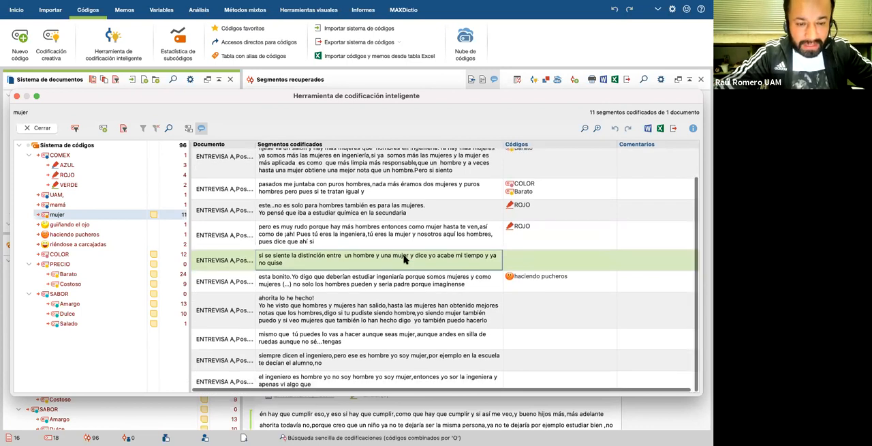
pyautogui.scroll(3, 404, 258)
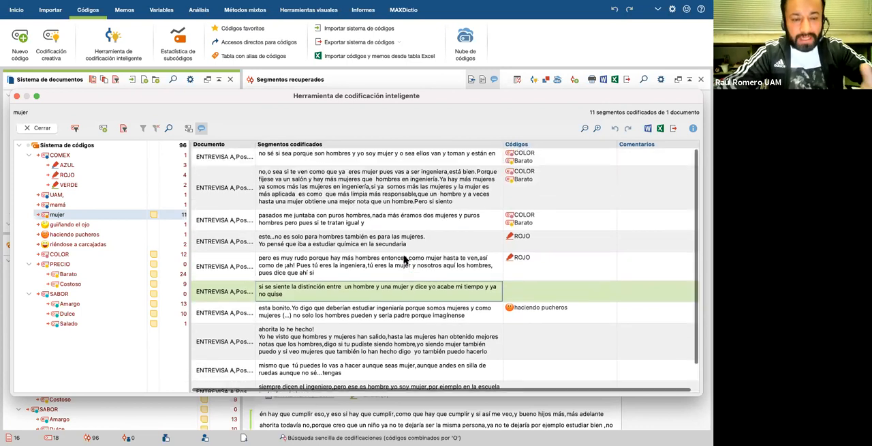
pyautogui.click(366, 310)
pyautogui.click(379, 292)
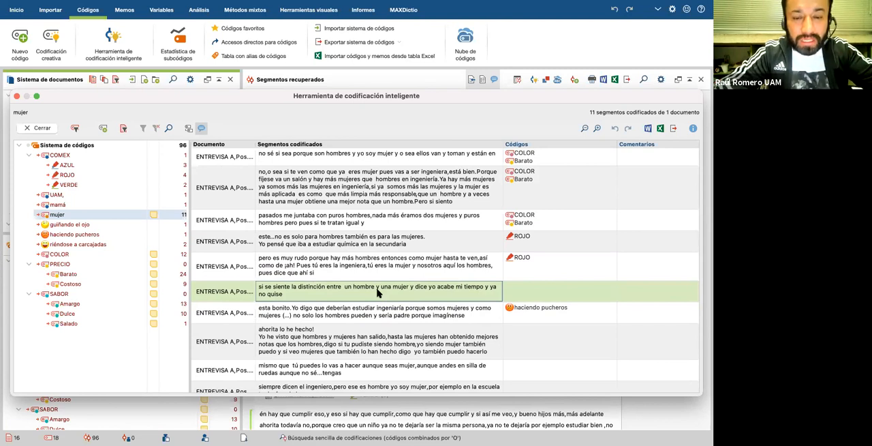
pyautogui.click(372, 310)
pyautogui.click(366, 338)
pyautogui.scroll(-3, 365, 337)
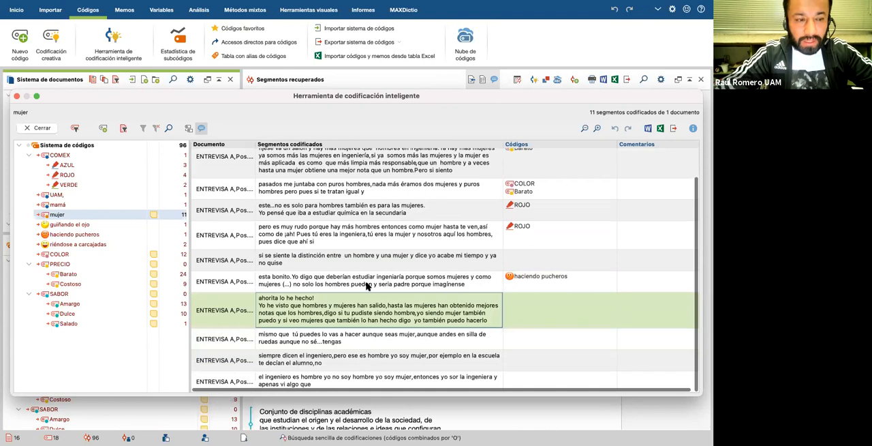
pyautogui.scroll(3, 367, 286)
pyautogui.click(368, 289)
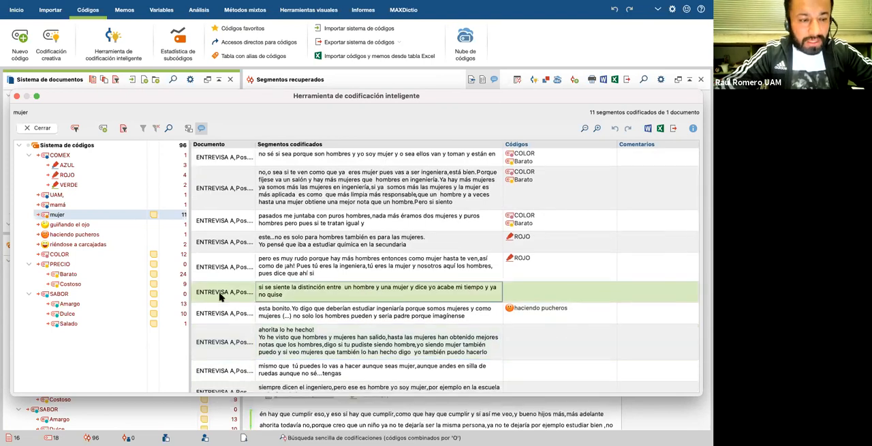
# Step: View the coded segments of Barato and select the GRUPO FOCAL passage that starts with "Eso es muy importante"
pyautogui.click(68, 274)
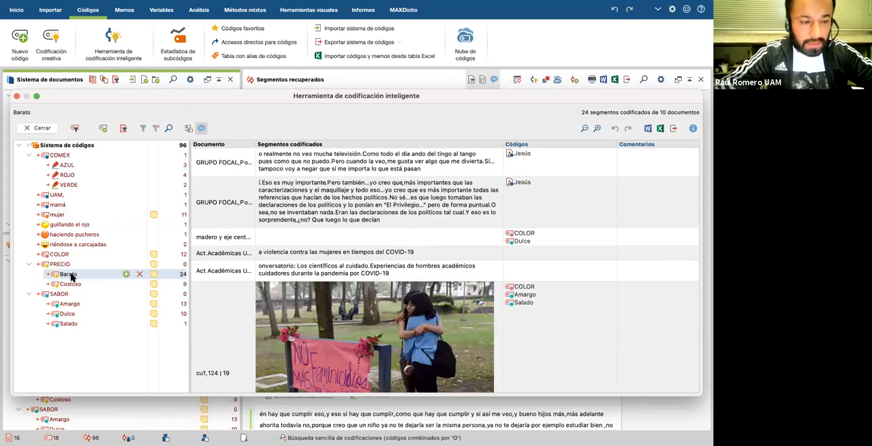
pyautogui.moveTo(320, 253); pyautogui.dragTo(80, 275)
pyautogui.scroll(-5, 373, 270)
pyautogui.scroll(5, 422, 200)
pyautogui.click(405, 197)
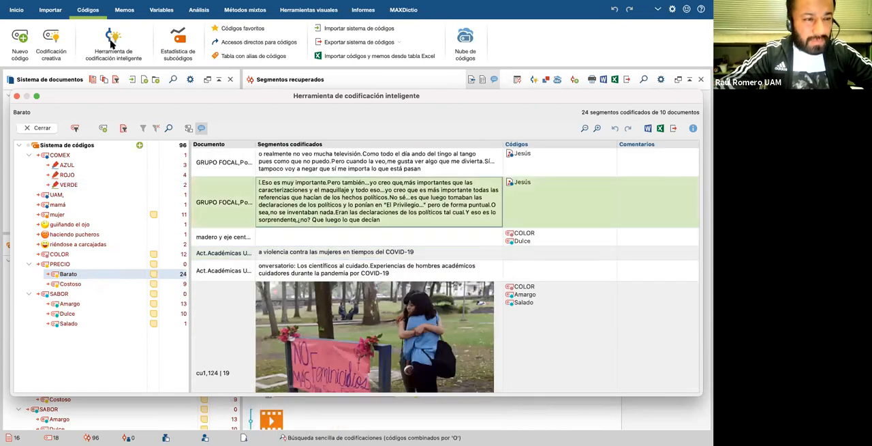
# Step: Review mujer's coded segments again, then close the Herramienta de codificación inteligente and return to the start of the retrieved segments
pyautogui.click(65, 214)
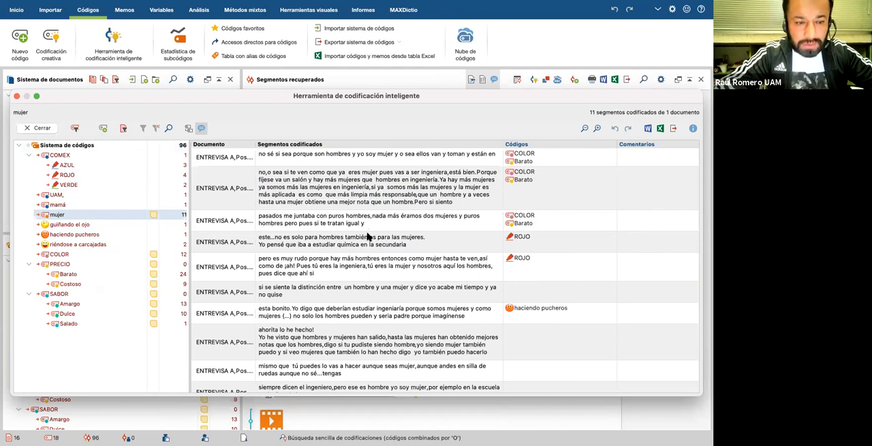
pyautogui.scroll(-2, 377, 276)
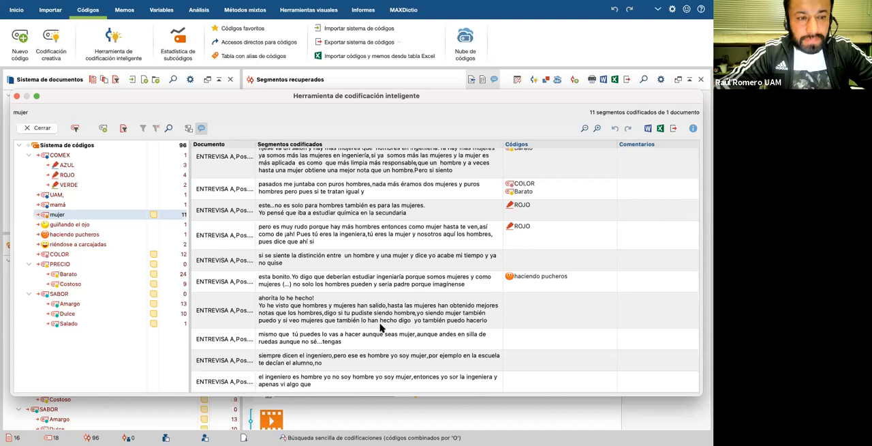
pyautogui.scroll(2, 380, 328)
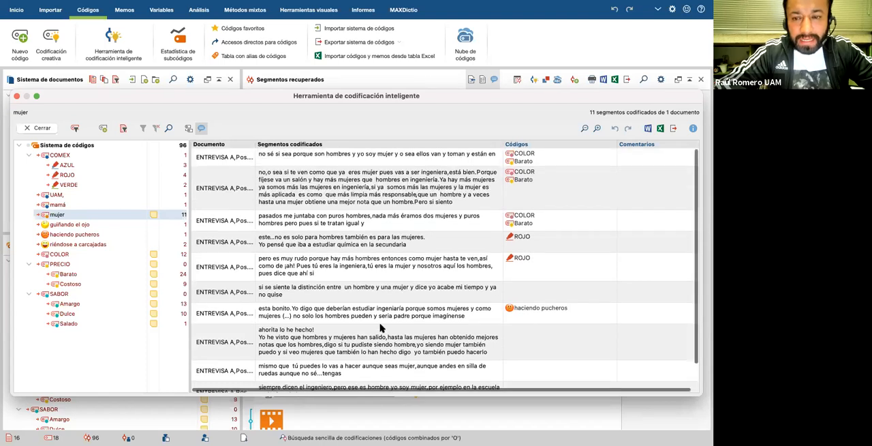
pyautogui.scroll(-1, 380, 328)
pyautogui.scroll(1, 380, 328)
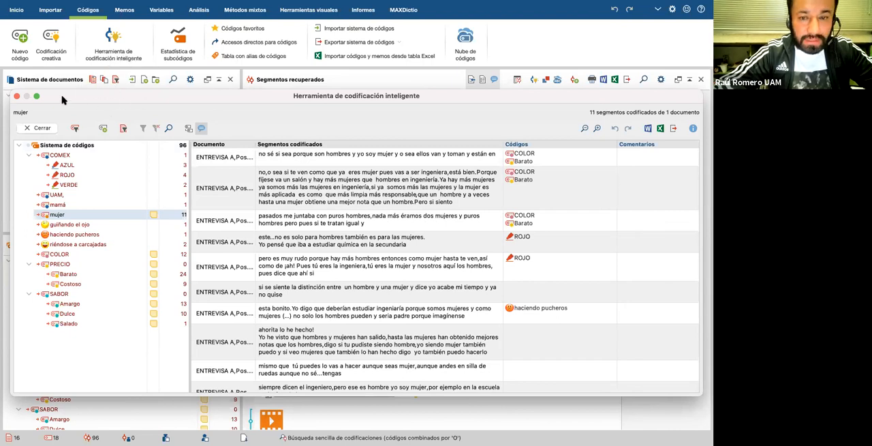
pyautogui.click(41, 128)
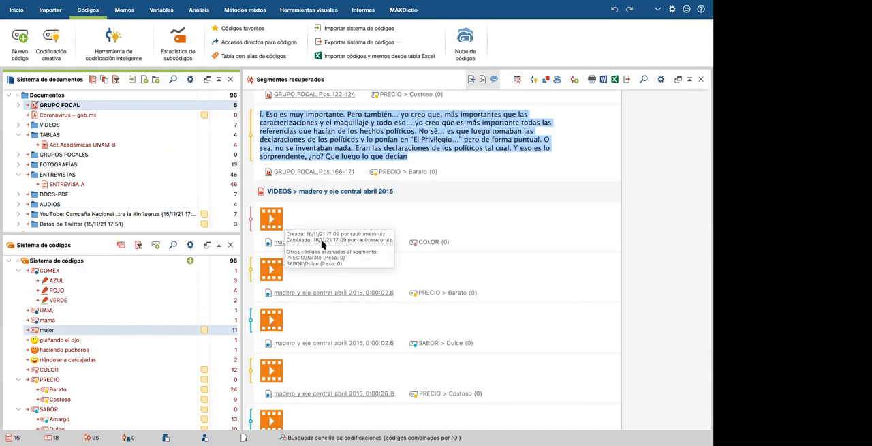
pyautogui.scroll(5, 322, 245)
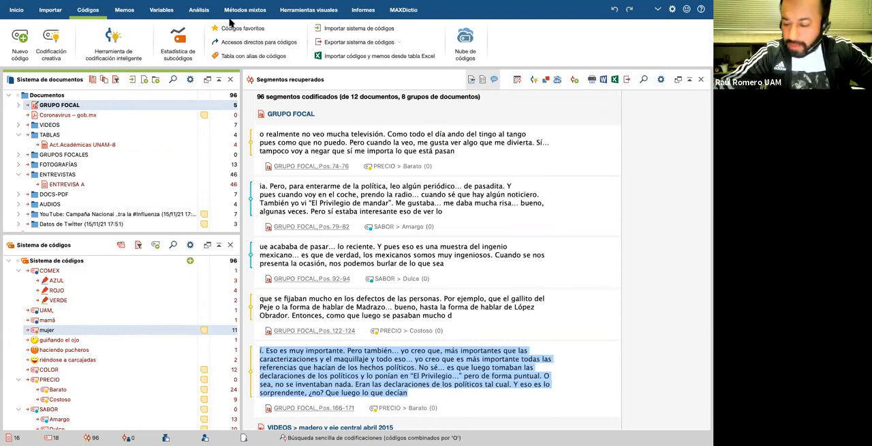
# Step: Open the Búsqueda compleja de codificaciones, look over its Intersección settings, and cancel it without running a search
pyautogui.click(199, 10)
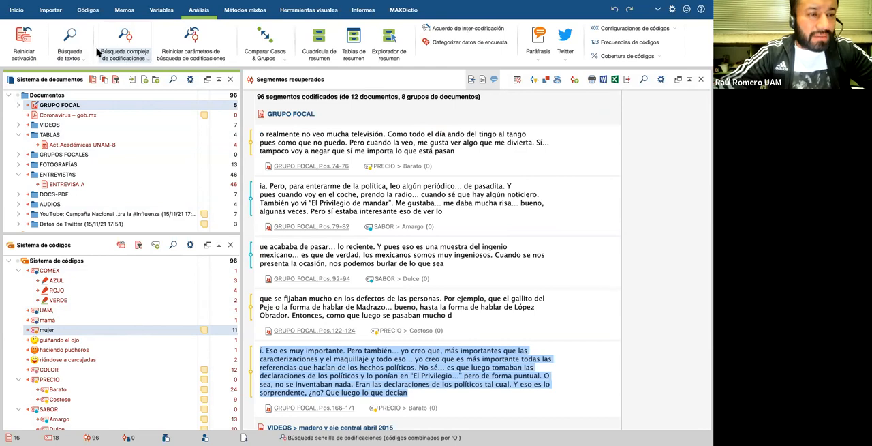
pyautogui.click(148, 60)
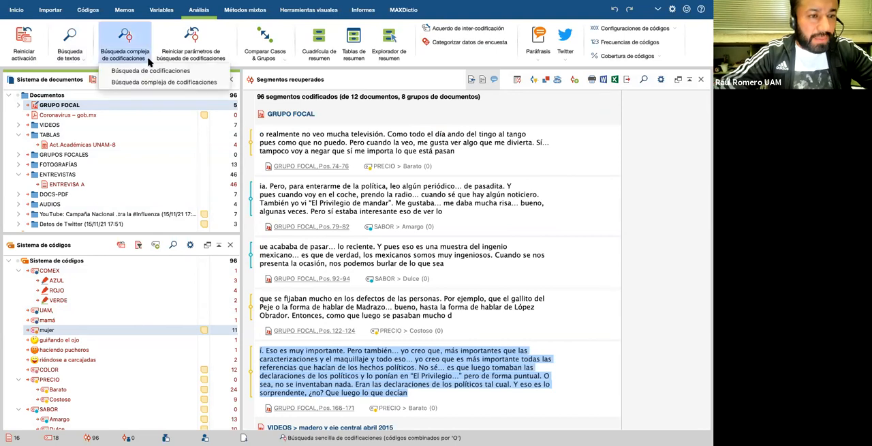
pyautogui.click(130, 41)
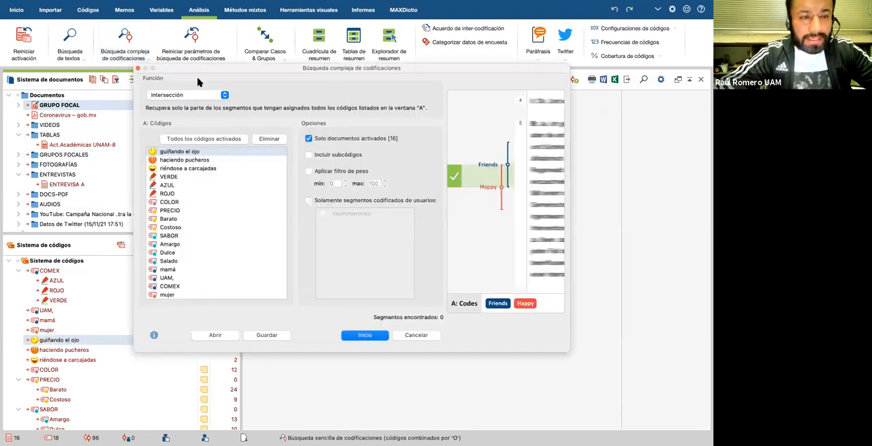
pyautogui.click(413, 336)
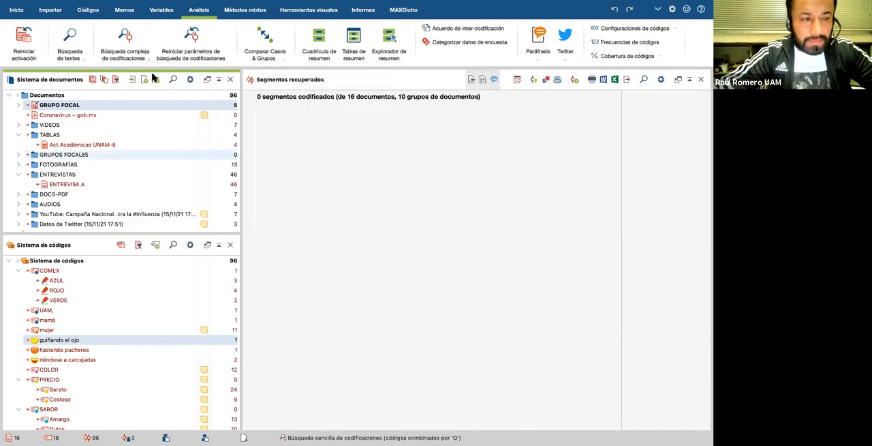
# Step: Open the Búsqueda de textos avanzada, examine its search string and scope options, and close it without searching
pyautogui.click(81, 55)
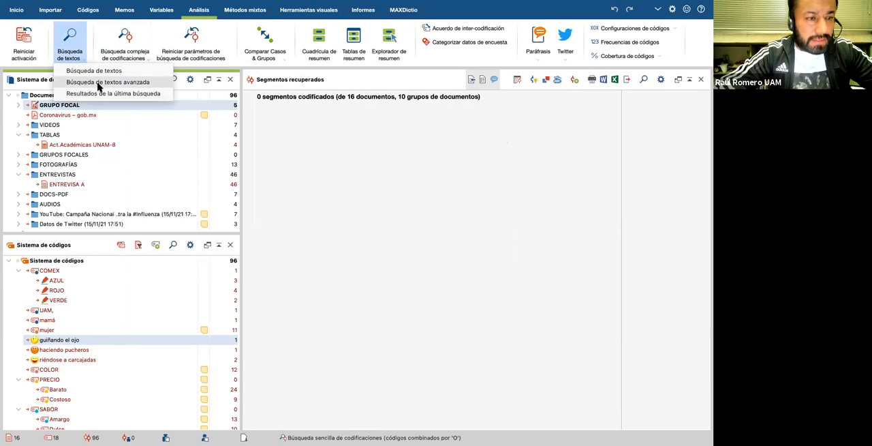
pyautogui.click(98, 83)
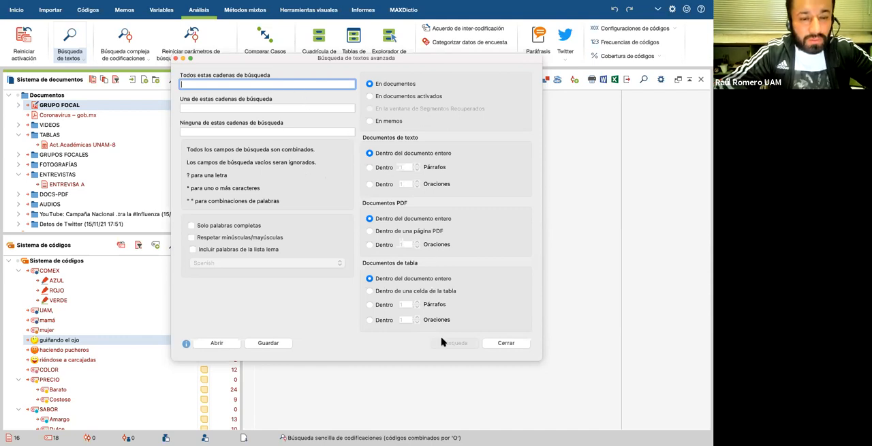
pyautogui.click(504, 345)
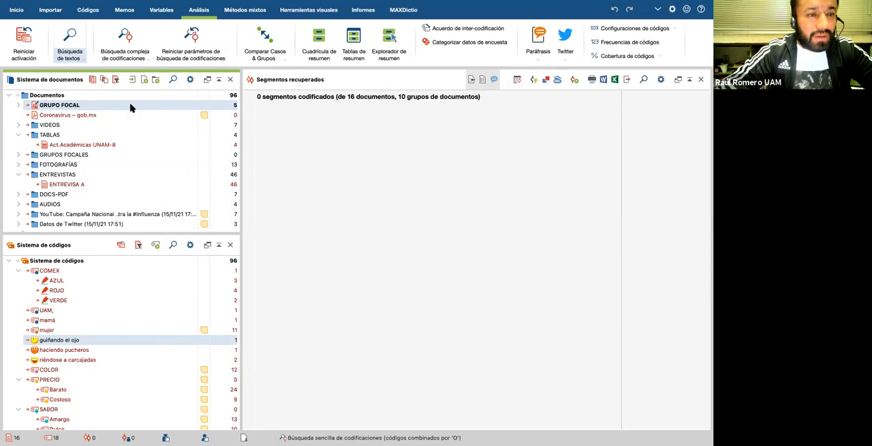
# Step: Run a complex coding search with Intersección on all activated codes, including subcodes and only segments coded by the listed user
pyautogui.click(125, 44)
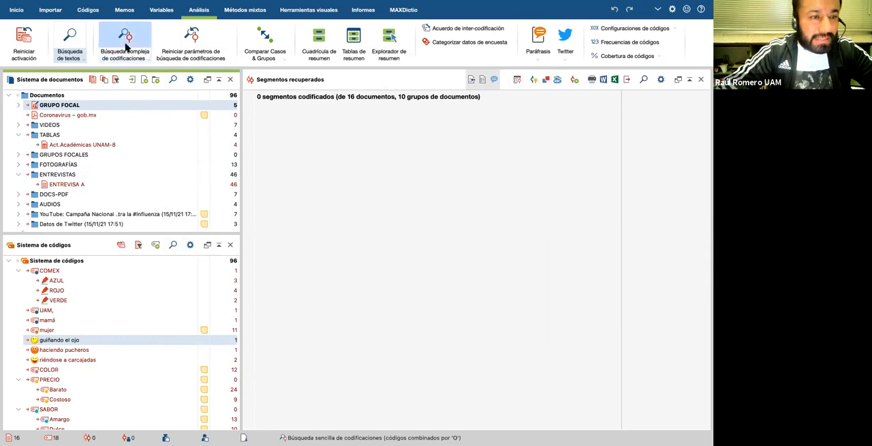
pyautogui.moveTo(246, 70)
pyautogui.mouseDown()
pyautogui.moveTo(310, 75)
pyautogui.moveTo(242, 75)
pyautogui.mouseUp()
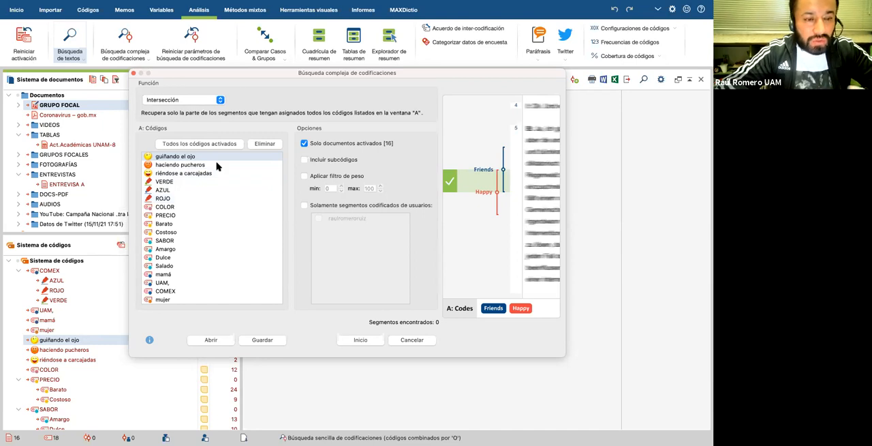
pyautogui.click(194, 144)
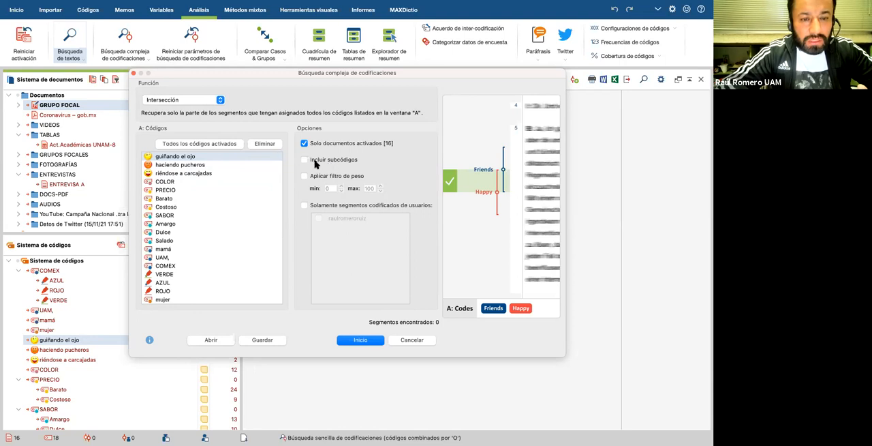
pyautogui.click(304, 160)
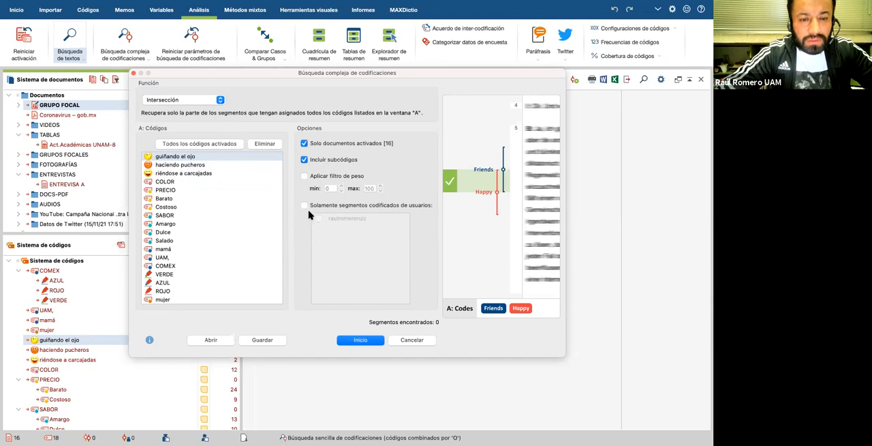
pyautogui.click(304, 206)
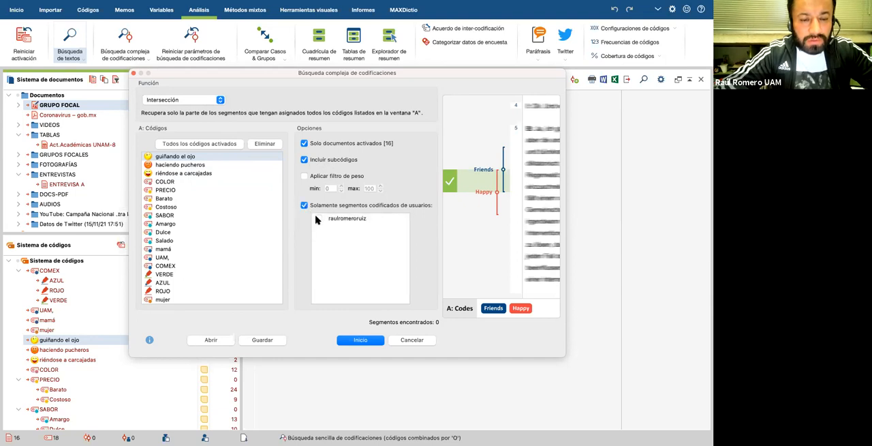
pyautogui.click(318, 218)
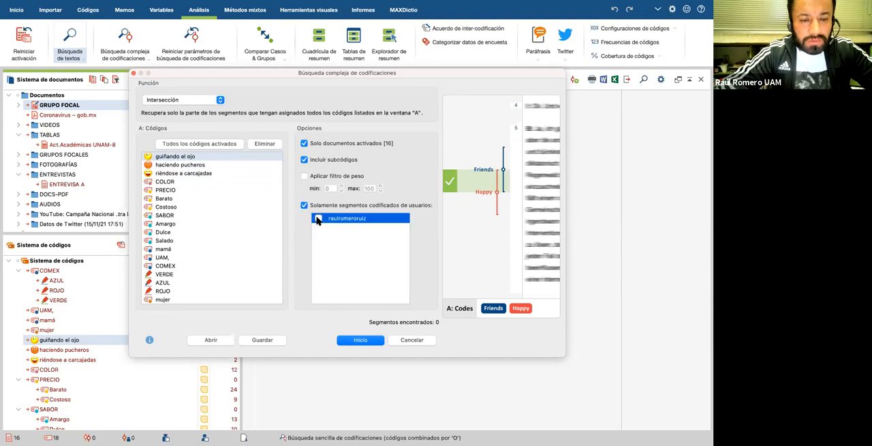
pyautogui.click(372, 343)
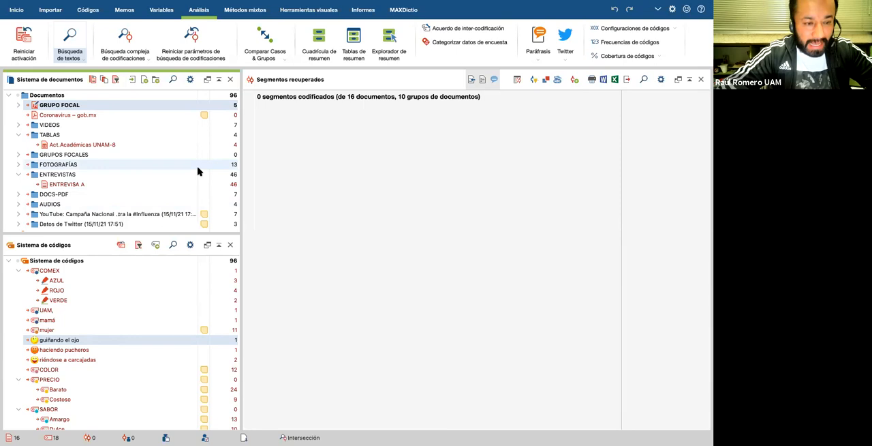
# Step: Rerun the complex coding search with the Intersección (conjunto) function and a minimum of 2 codes, and browse the retrieved segments
pyautogui.click(126, 42)
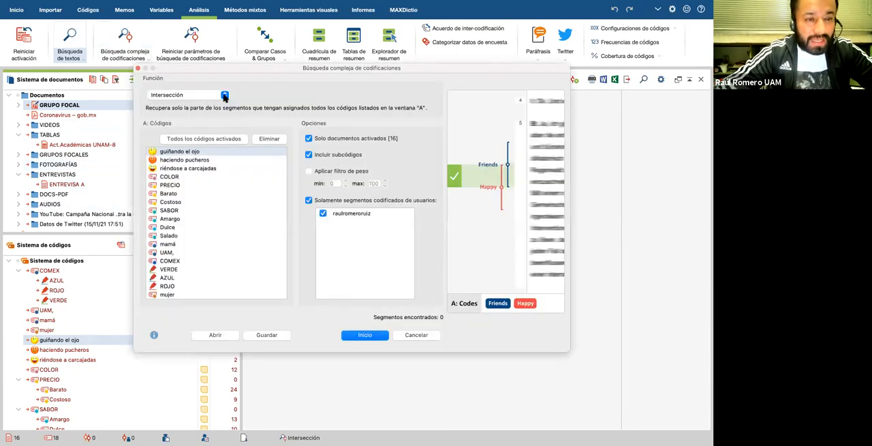
pyautogui.click(225, 95)
pyautogui.click(190, 103)
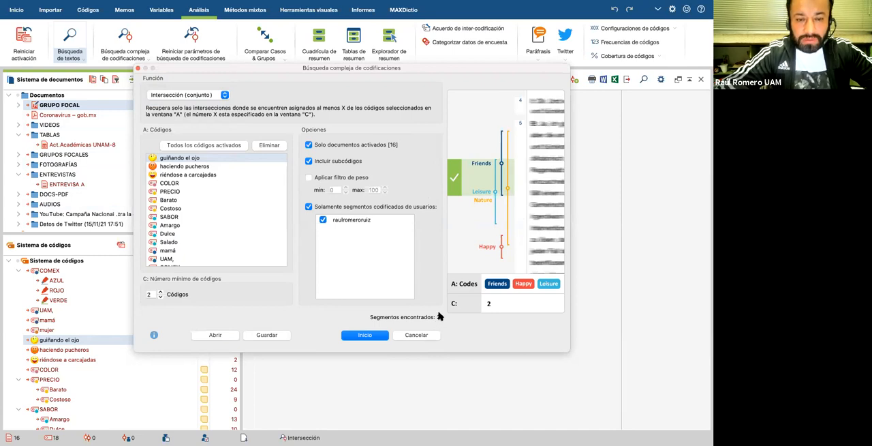
pyautogui.click(365, 335)
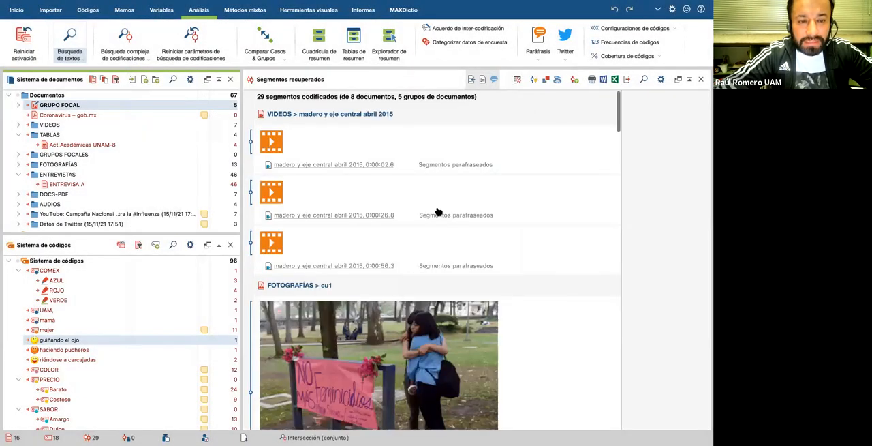
pyautogui.scroll(-3, 438, 210)
pyautogui.scroll(-20, 439, 211)
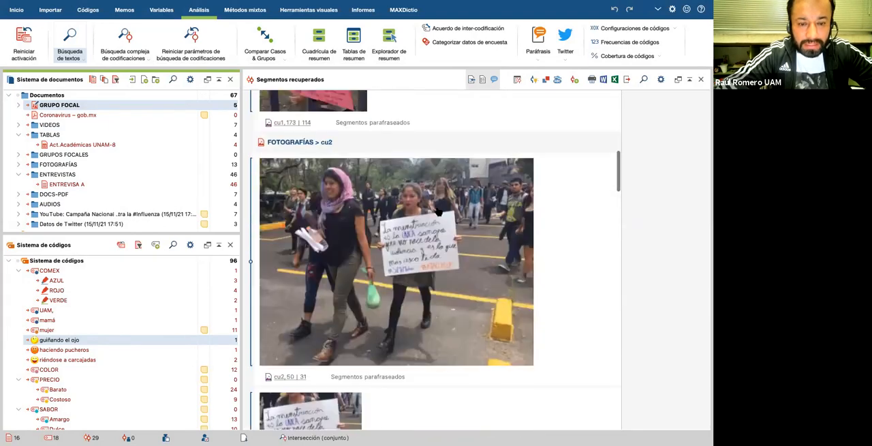
pyautogui.scroll(-20, 439, 211)
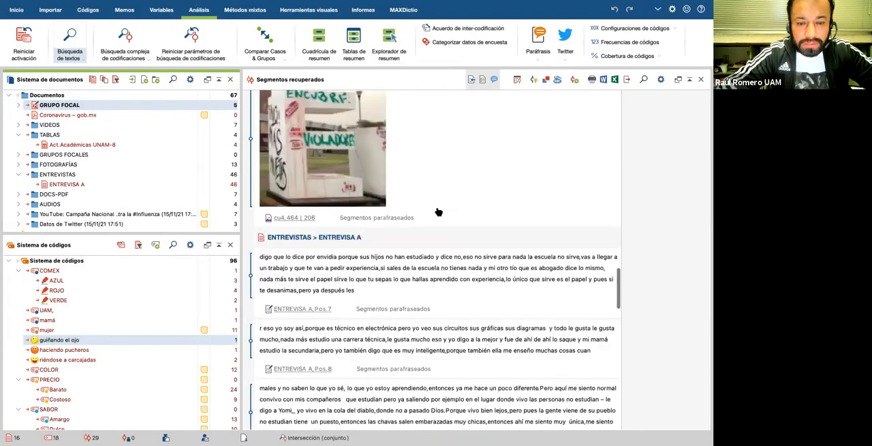
pyautogui.scroll(20, 438, 211)
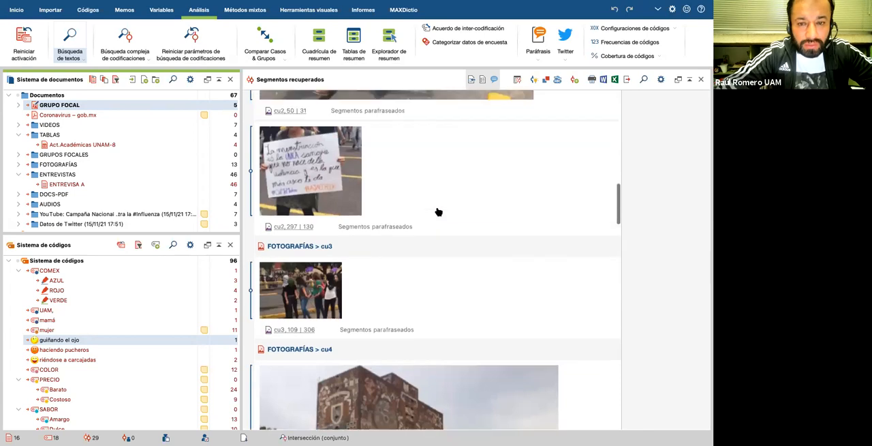
# Step: Examine the segments retrieved by the Intersección (conjunto) search, including the other codes assigned to the video segments
pyautogui.scroll(10, 438, 211)
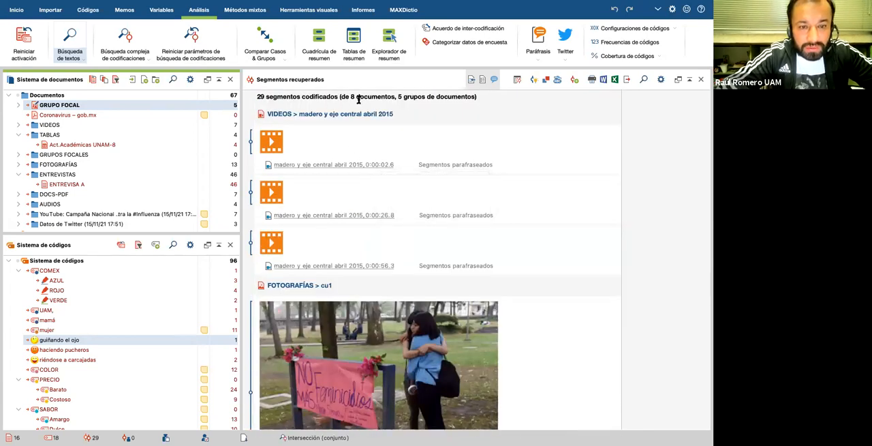
pyautogui.moveTo(437, 114)
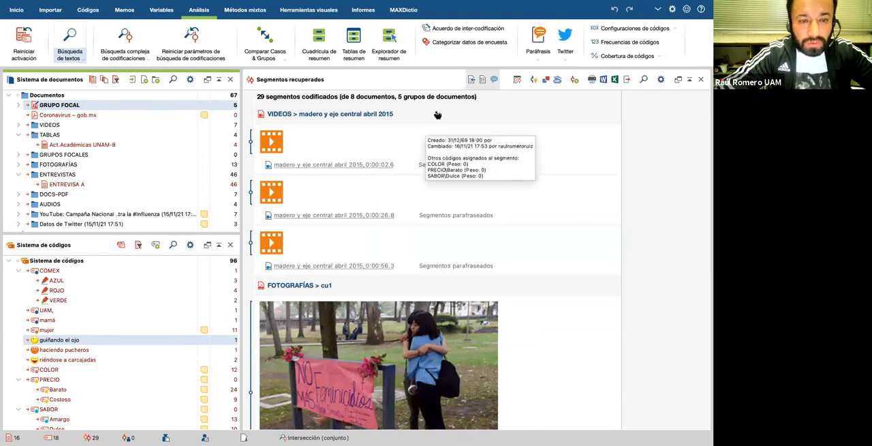
pyautogui.moveTo(406, 249)
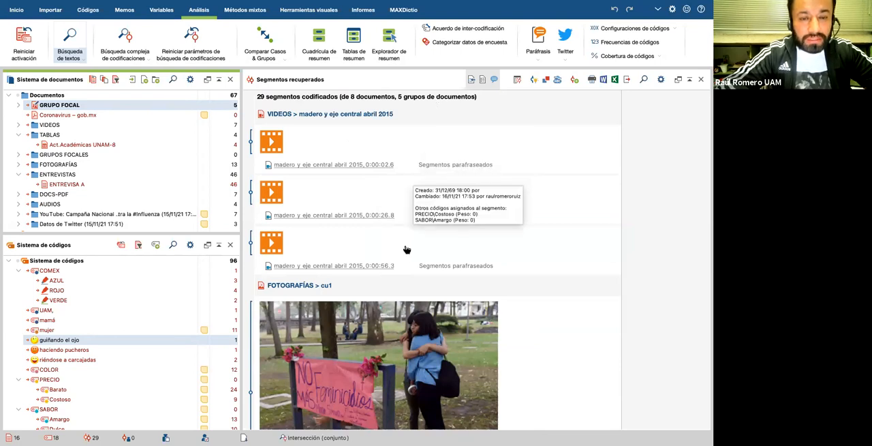
pyautogui.scroll(-12, 407, 250)
pyautogui.scroll(-15, 406, 249)
pyautogui.scroll(-10, 407, 250)
pyautogui.scroll(5, 406, 249)
pyautogui.scroll(15, 406, 250)
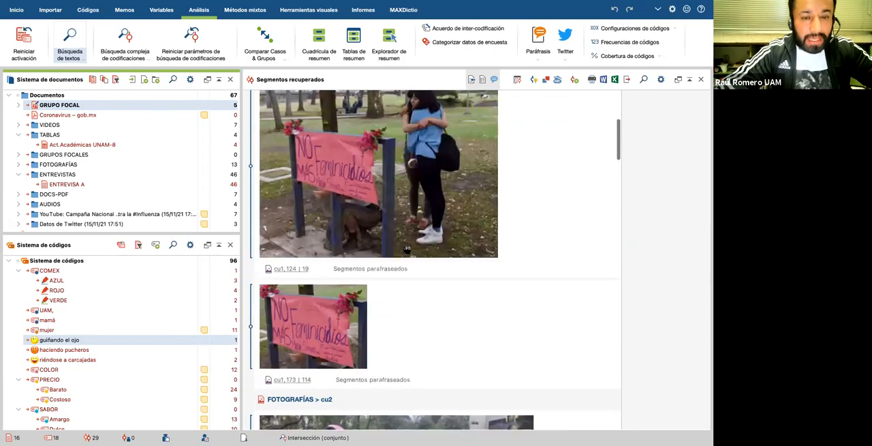
pyautogui.scroll(5, 407, 250)
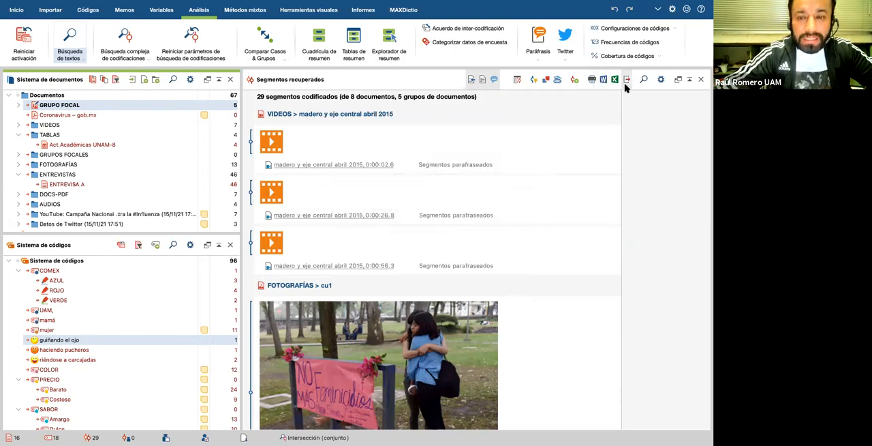
pyautogui.moveTo(574, 139)
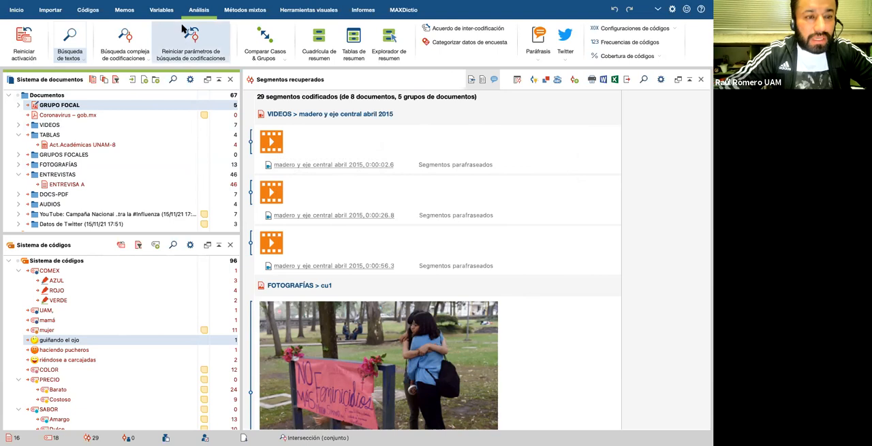
# Step: Reopen the complex coding search and check the Solapamiento function against all activated codes
pyautogui.click(195, 43)
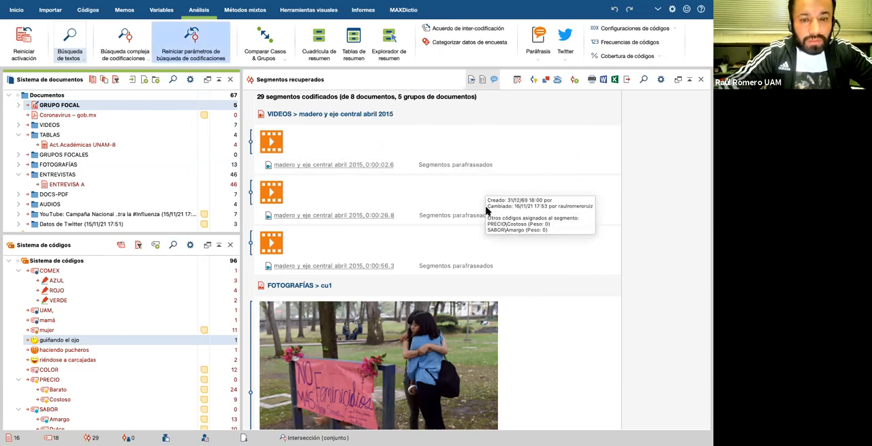
pyautogui.click(126, 42)
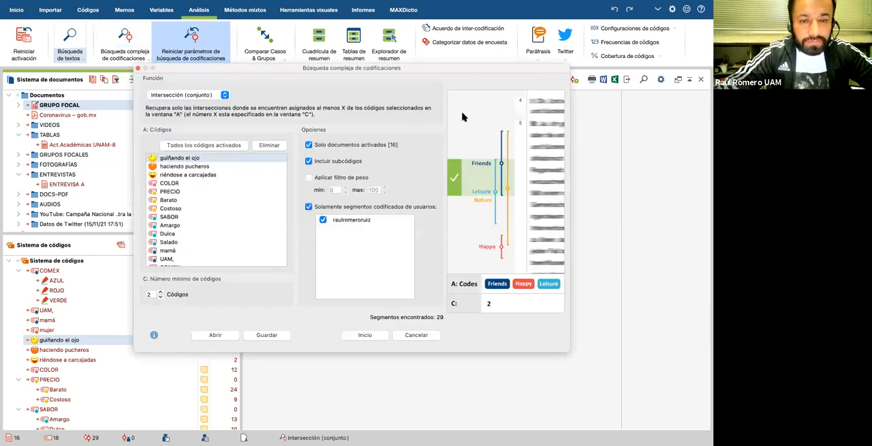
pyautogui.click(225, 95)
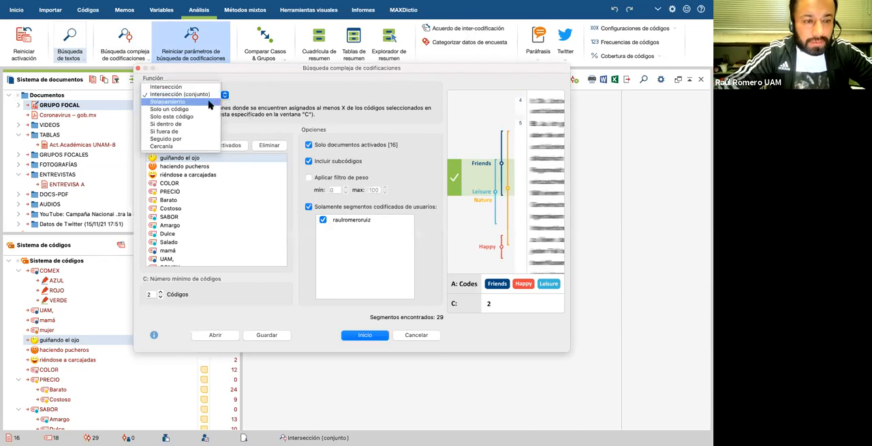
pyautogui.click(209, 102)
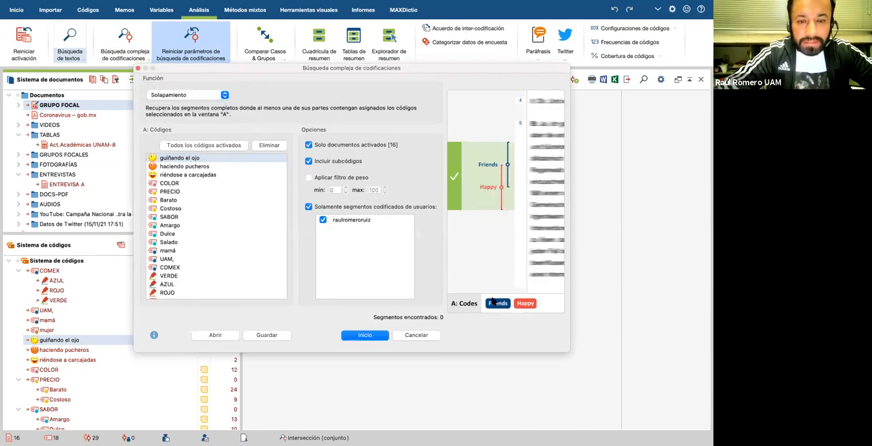
pyautogui.click(195, 145)
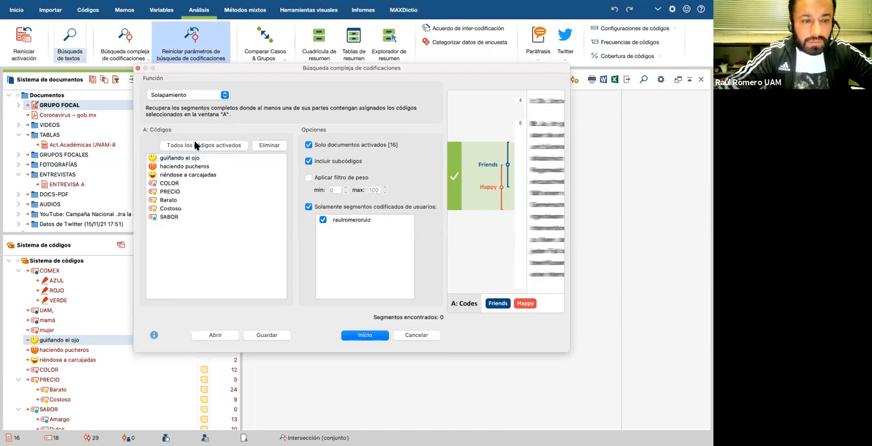
# Step: Run the complex coding search with the Solo un código function on all activated codes, and browse the retrieved segments
pyautogui.click(224, 96)
pyautogui.click(169, 102)
pyautogui.click(220, 146)
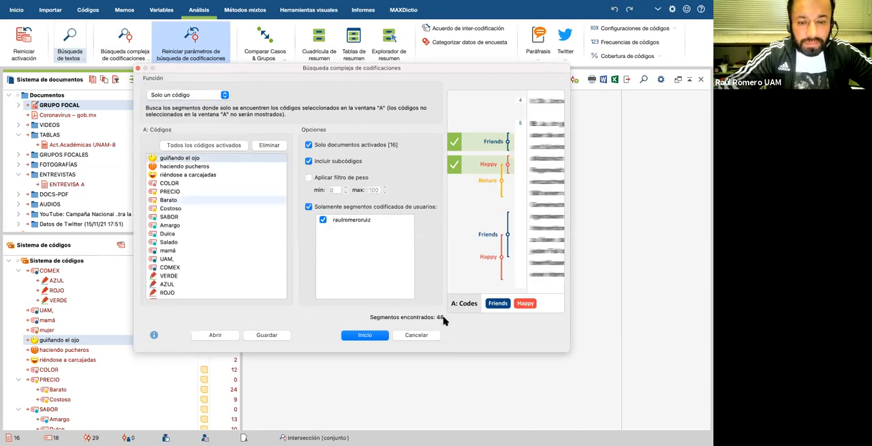
pyautogui.moveTo(218, 72); pyautogui.dragTo(242, 72)
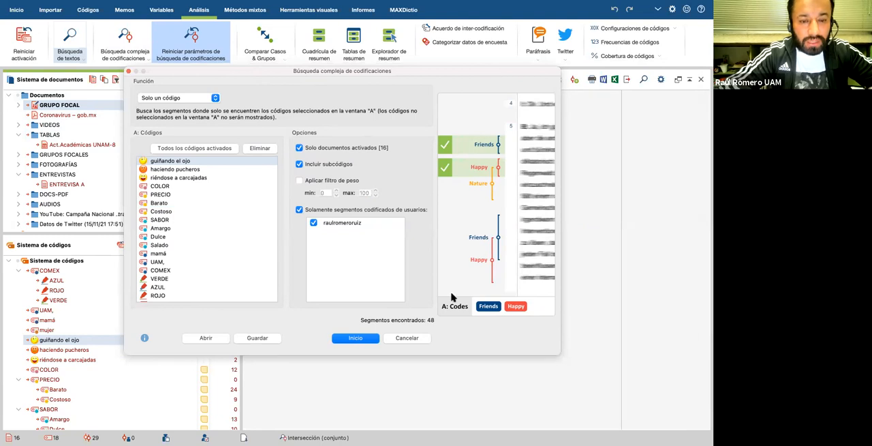
pyautogui.click(356, 338)
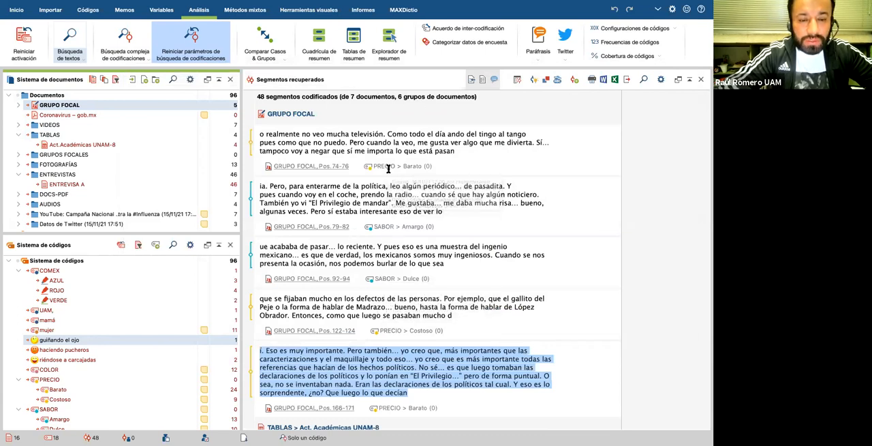
pyautogui.scroll(-2, 388, 168)
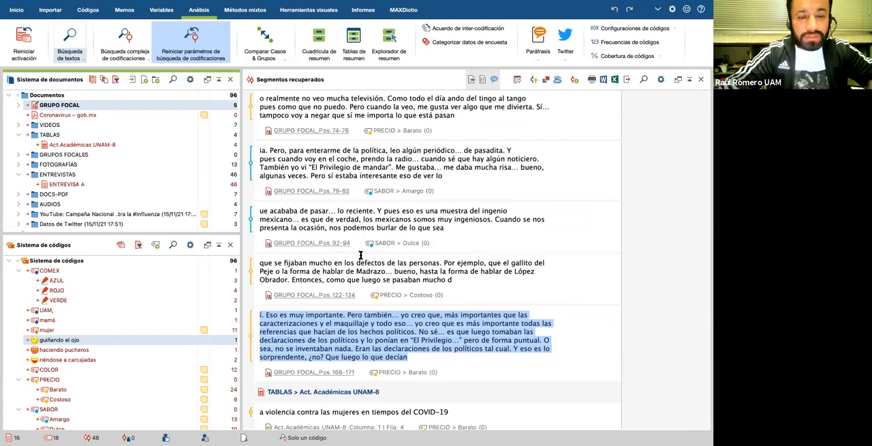
pyautogui.scroll(-10, 361, 250)
pyautogui.scroll(-15, 361, 255)
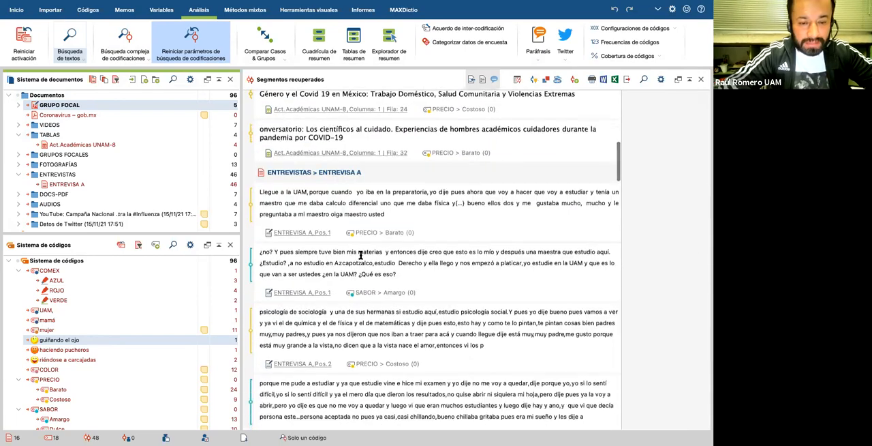
pyautogui.scroll(15, 360, 255)
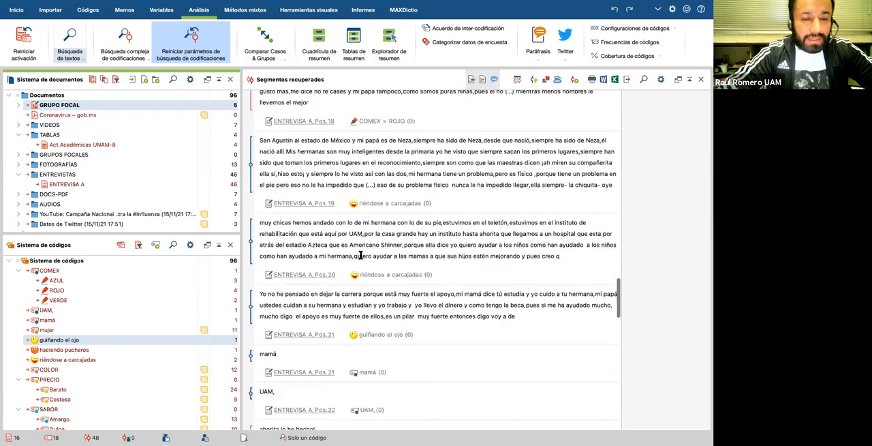
pyautogui.scroll(10, 360, 255)
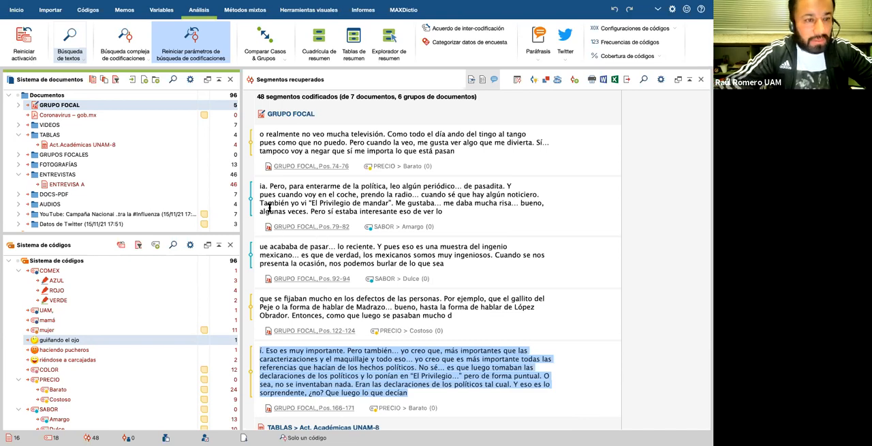
# Step: Reset the coding search parameters, then review the Solo un código, Solo este código and Si dentro de functions in a new complex search
pyautogui.click(192, 49)
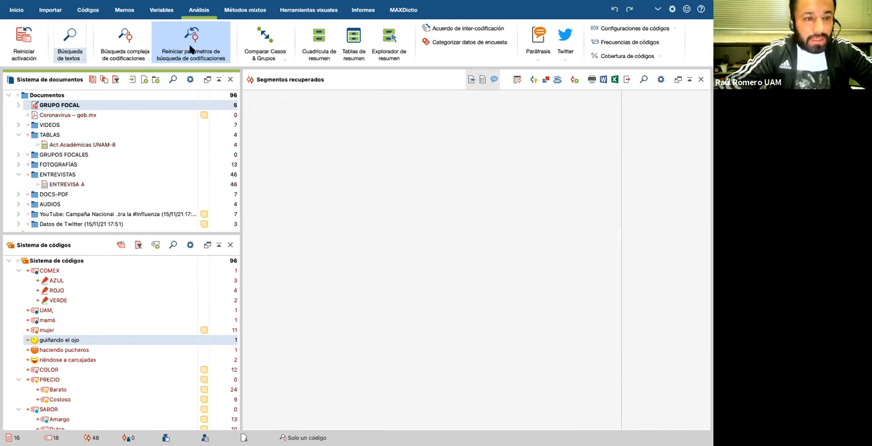
pyautogui.click(134, 55)
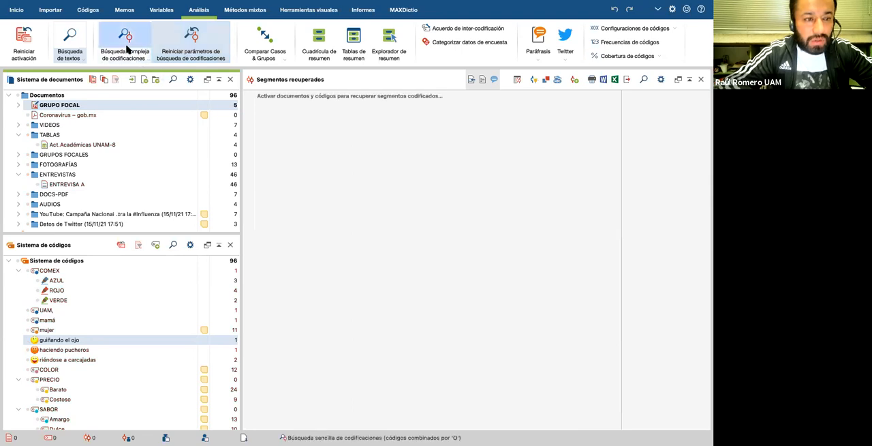
pyautogui.click(225, 96)
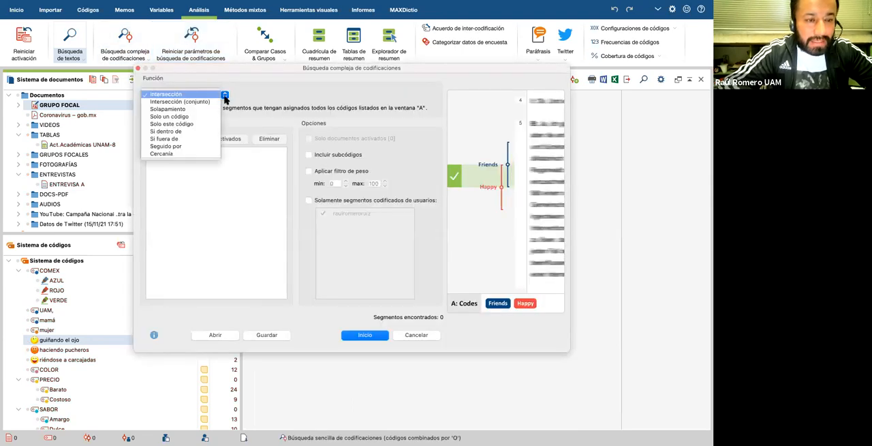
pyautogui.click(207, 118)
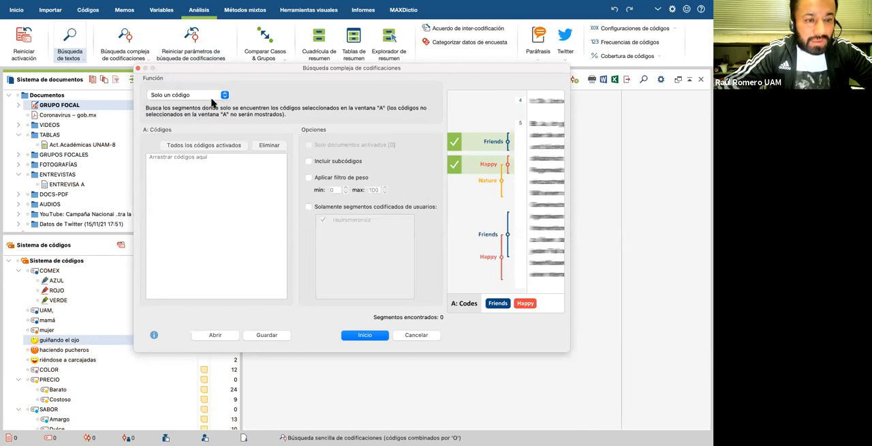
pyautogui.click(225, 96)
pyautogui.click(202, 102)
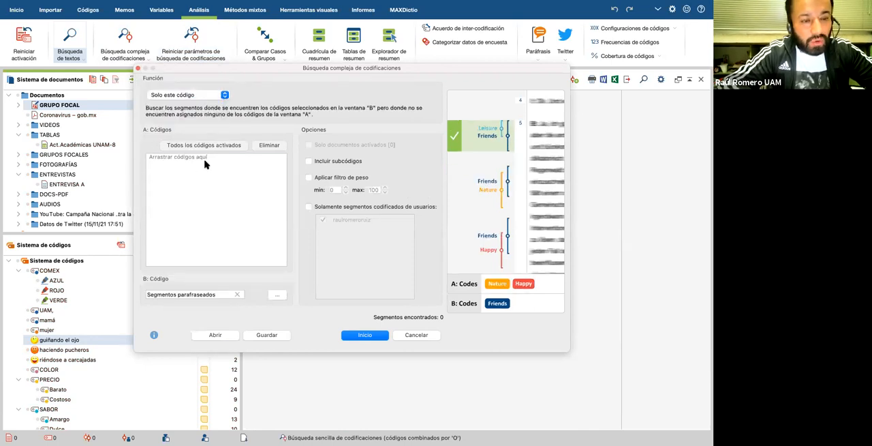
pyautogui.click(225, 95)
pyautogui.click(200, 102)
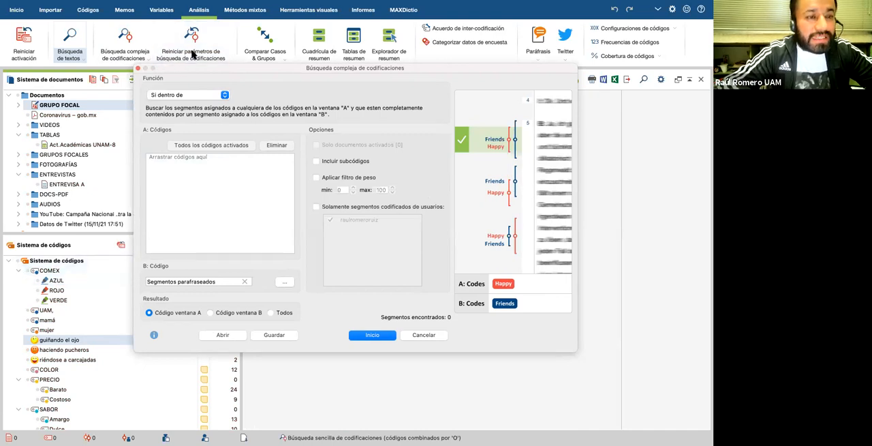
# Step: Activate all codes and all documents, and add every activated code to list A of the Si dentro de search
pyautogui.click(17, 262)
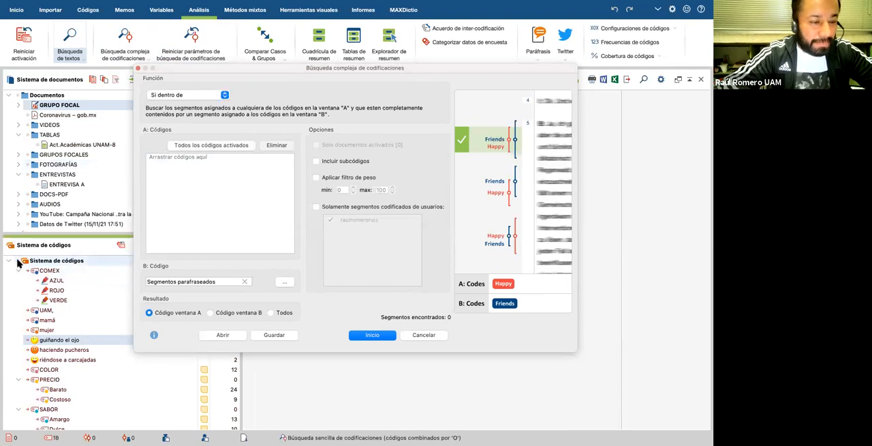
pyautogui.click(17, 96)
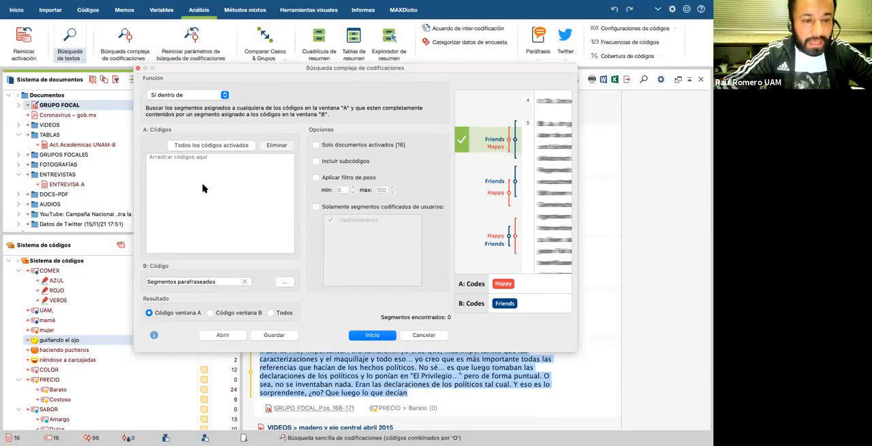
pyautogui.click(200, 147)
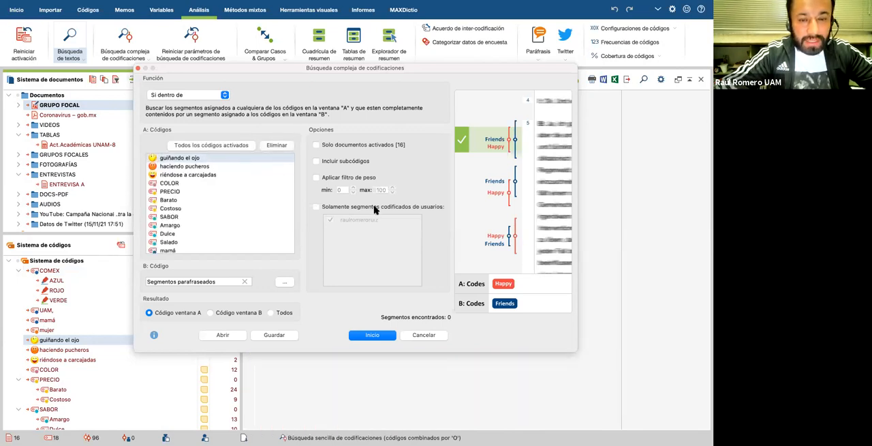
# Step: Review the Si fuera de, Seguido por and Cercanía functions with the activated codes, and close the complex search without running it
pyautogui.click(225, 95)
pyautogui.click(200, 102)
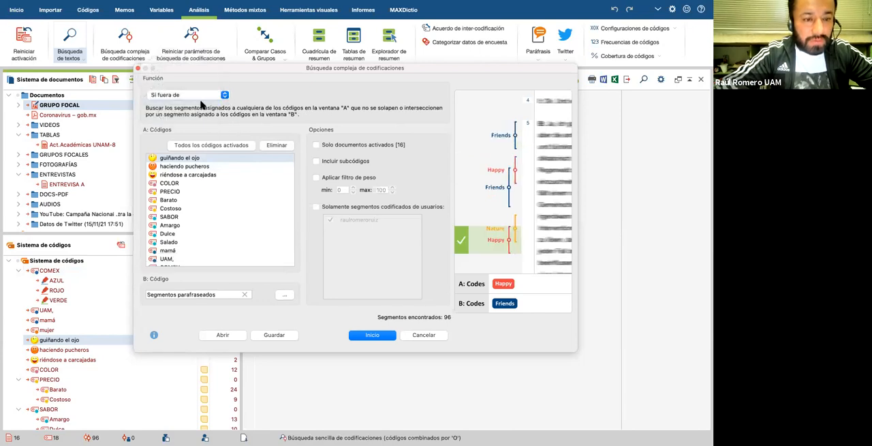
pyautogui.click(225, 97)
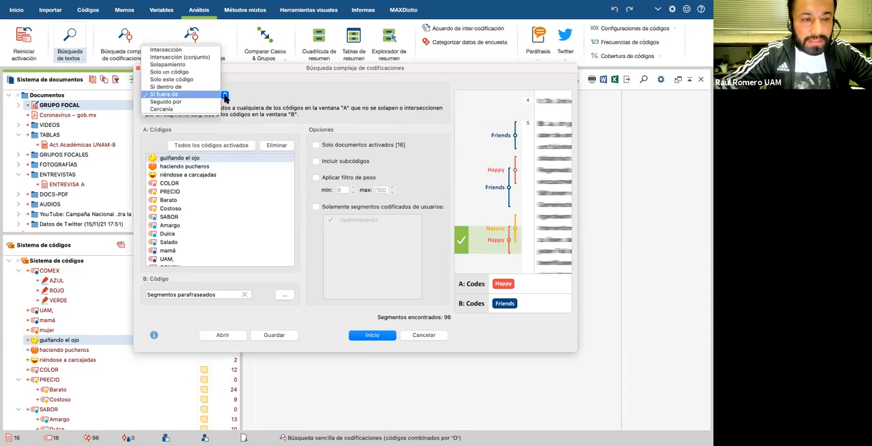
pyautogui.click(206, 103)
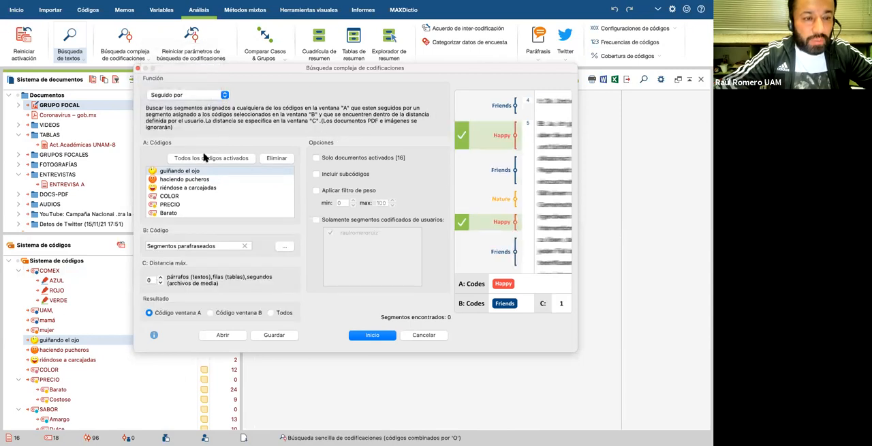
pyautogui.click(177, 197)
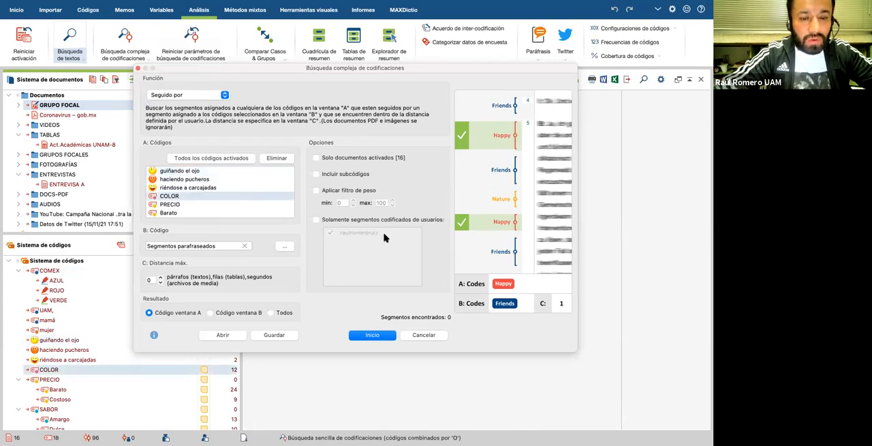
pyautogui.click(224, 96)
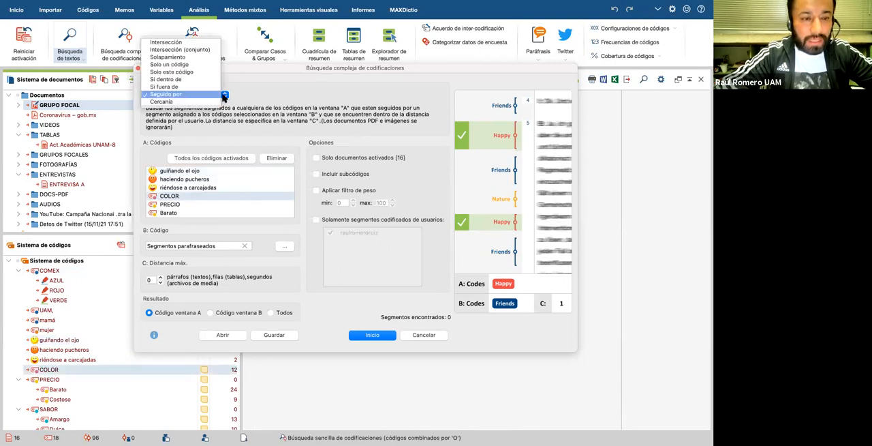
pyautogui.click(185, 102)
pyautogui.scroll(-5, 225, 196)
pyautogui.scroll(8, 225, 196)
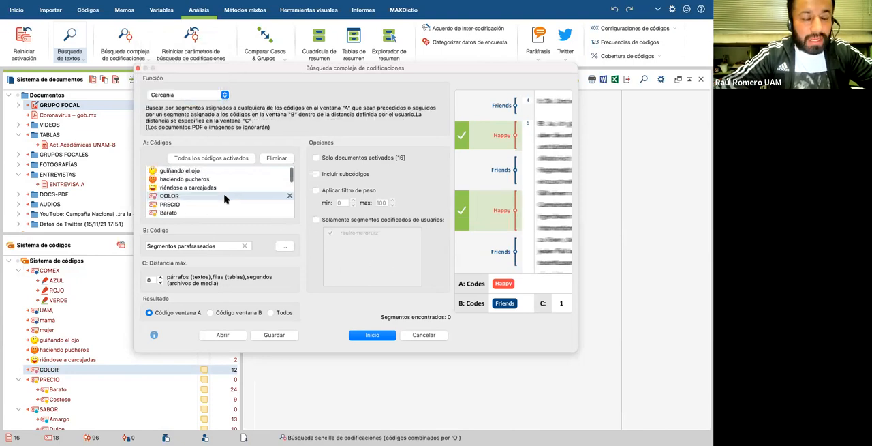
pyautogui.click(218, 158)
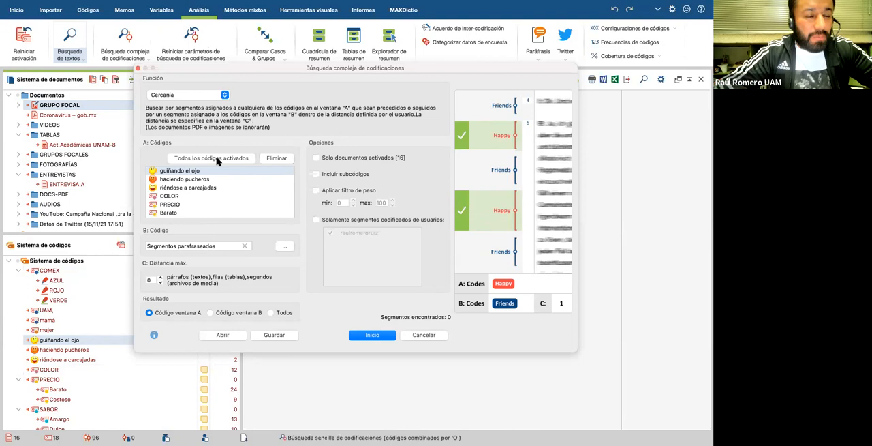
pyautogui.click(138, 68)
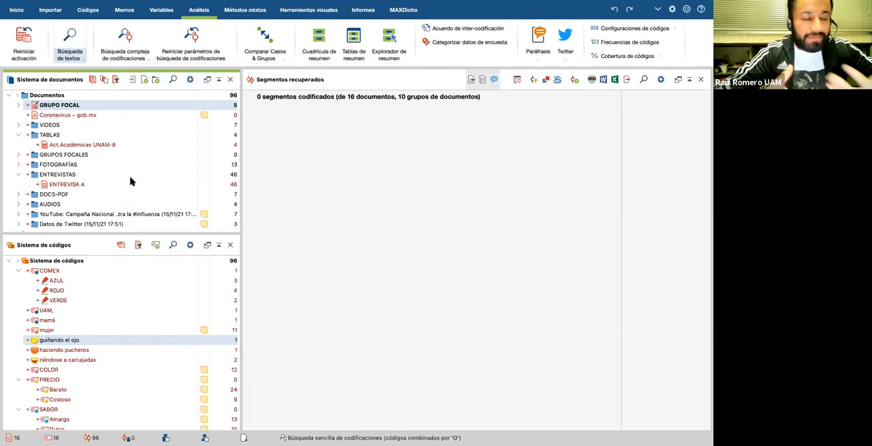
# Step: Open the ENTREVISA A interview and reset the coding search parameters
pyautogui.scroll(-1, 131, 181)
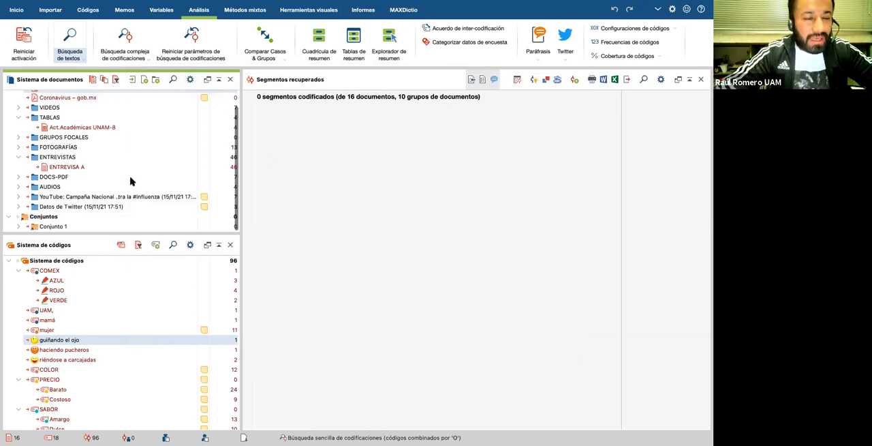
pyautogui.scroll(1, 131, 181)
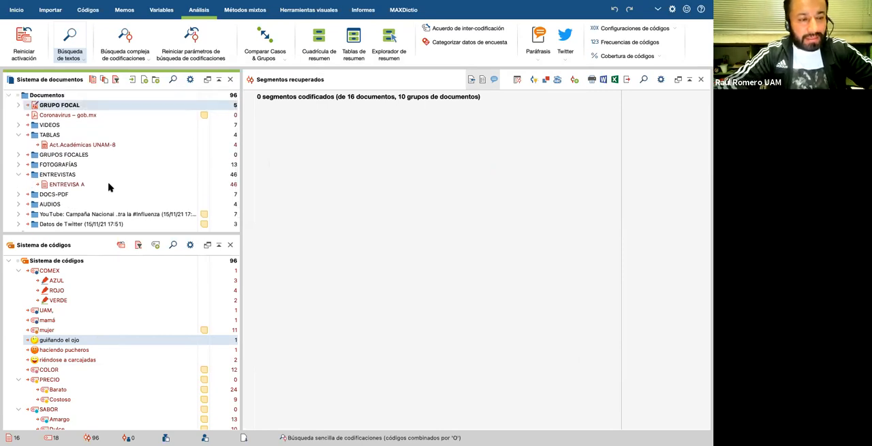
pyautogui.click(67, 185)
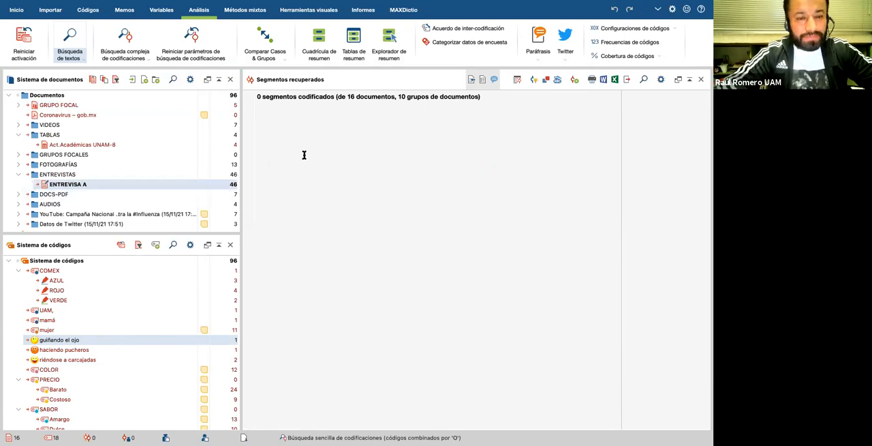
pyautogui.click(205, 51)
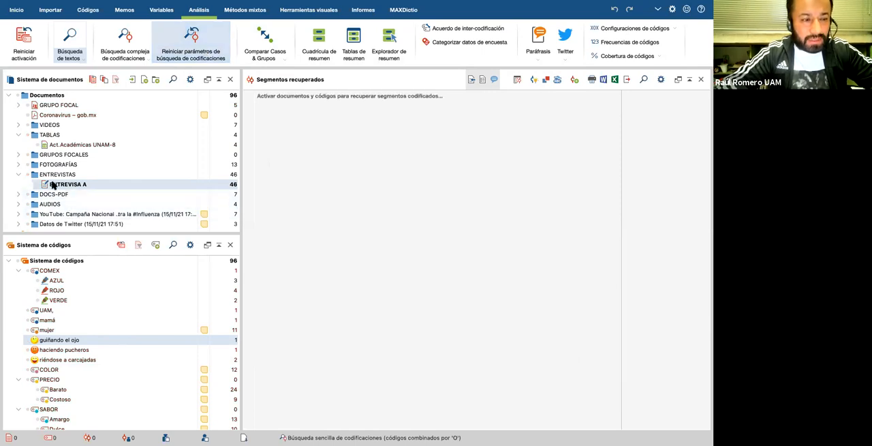
# Step: Activate all documents and all codes to retrieve their coded segments with the simple coding search
pyautogui.keyDown('ctrl'); pyautogui.click(19, 99); pyautogui.keyUp('ctrl')
pyautogui.click(18, 264)
pyautogui.keyDown('ctrl'); pyautogui.click(17, 264); pyautogui.keyUp('ctrl')
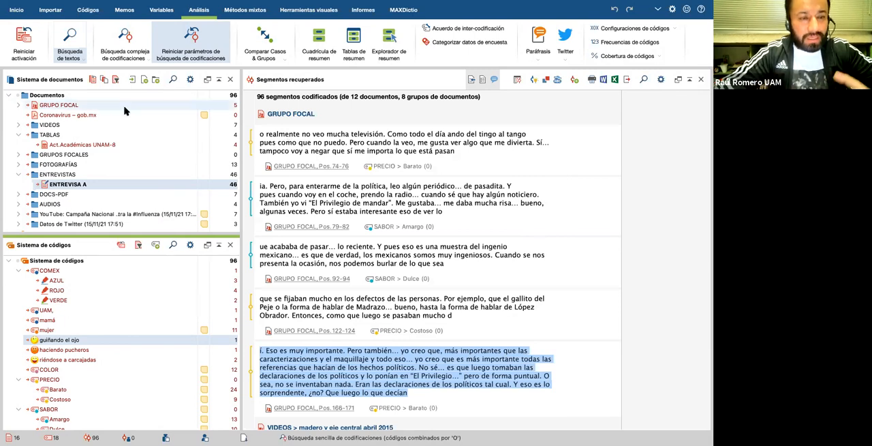
pyautogui.moveTo(127, 110)
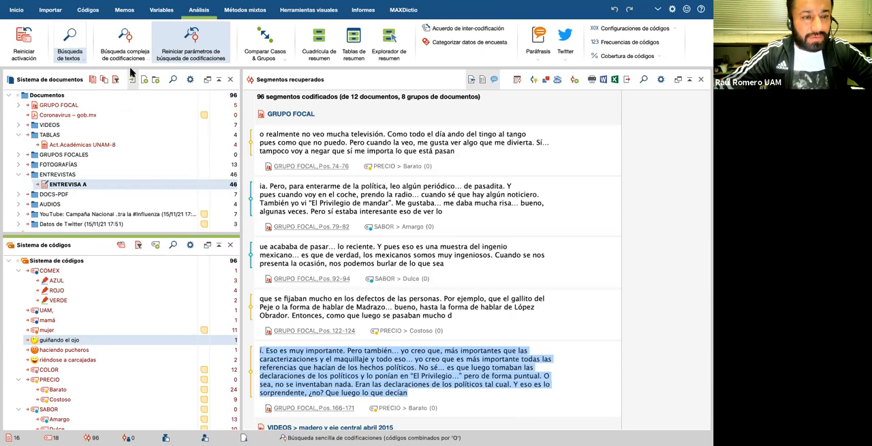
# Step: Show the document viewer, hide the retrieved segments window, and browse the coded paragraphs of ENTREVISA A
pyautogui.click(16, 10)
pyautogui.click(176, 42)
pyautogui.click(214, 52)
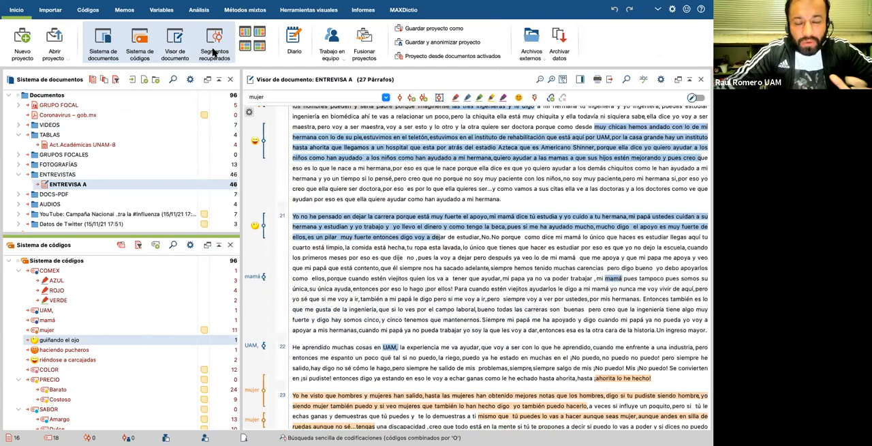
pyautogui.scroll(-5, 314, 276)
pyautogui.scroll(-2, 314, 276)
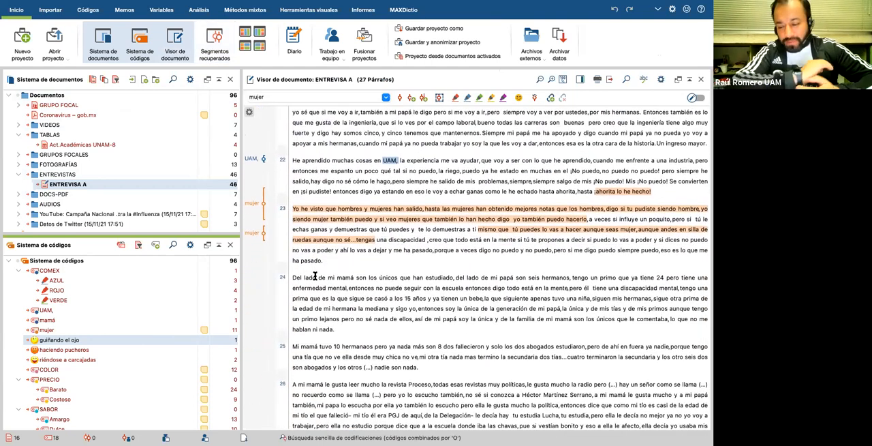